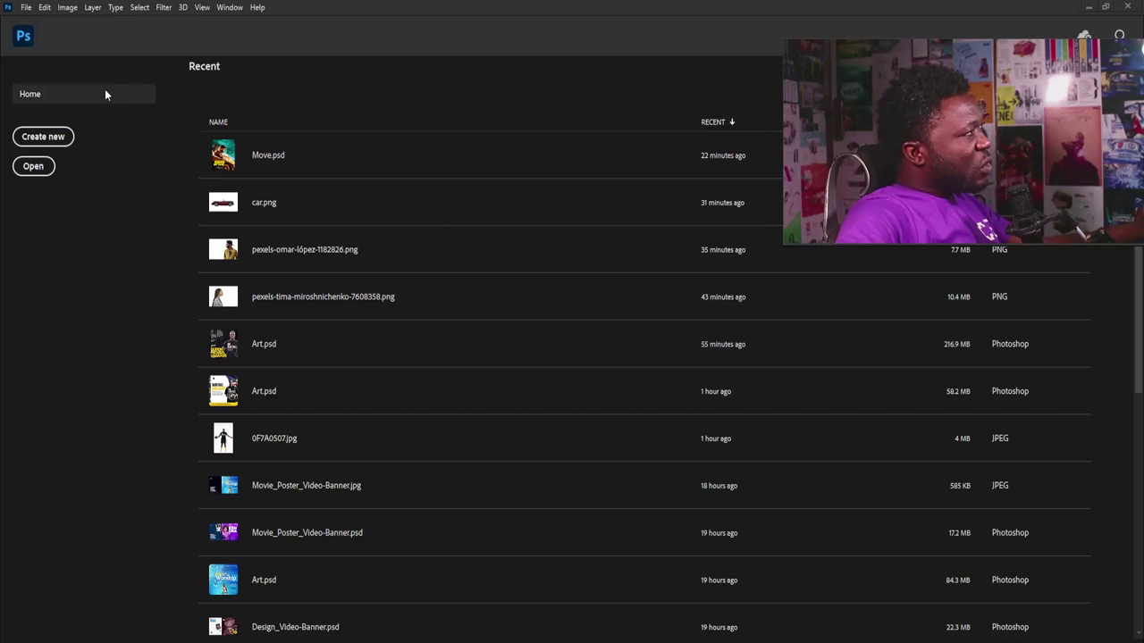
Step: Create a new document named Speed, 720 pixels wide and 900 pixels high, at 100 pixels/inch
click(26, 7)
click(56, 22)
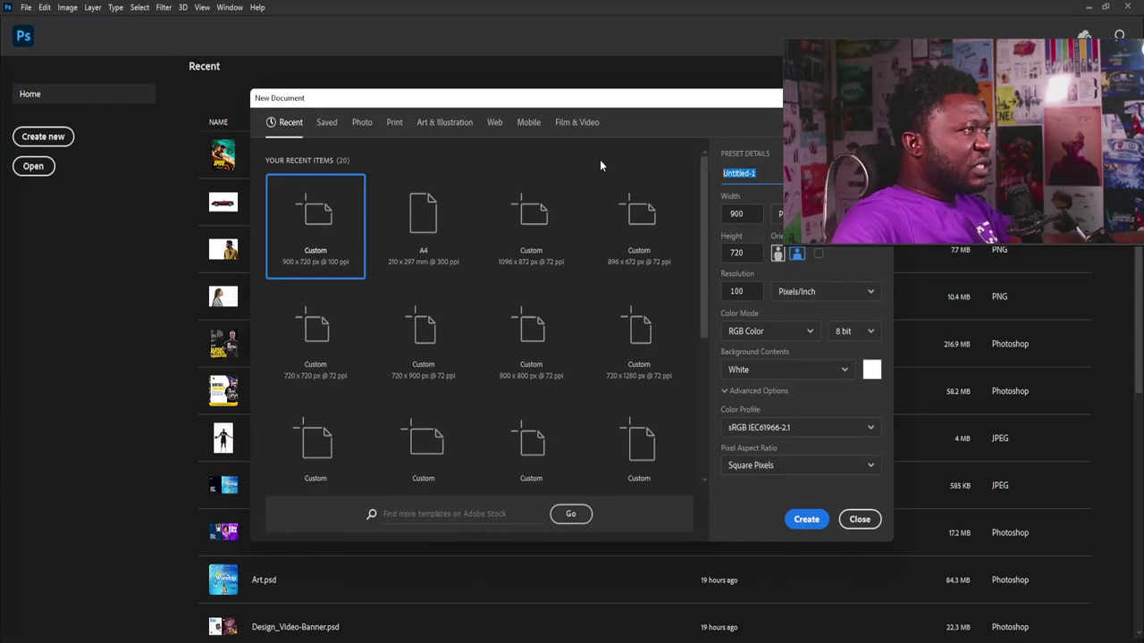
text(Speed)
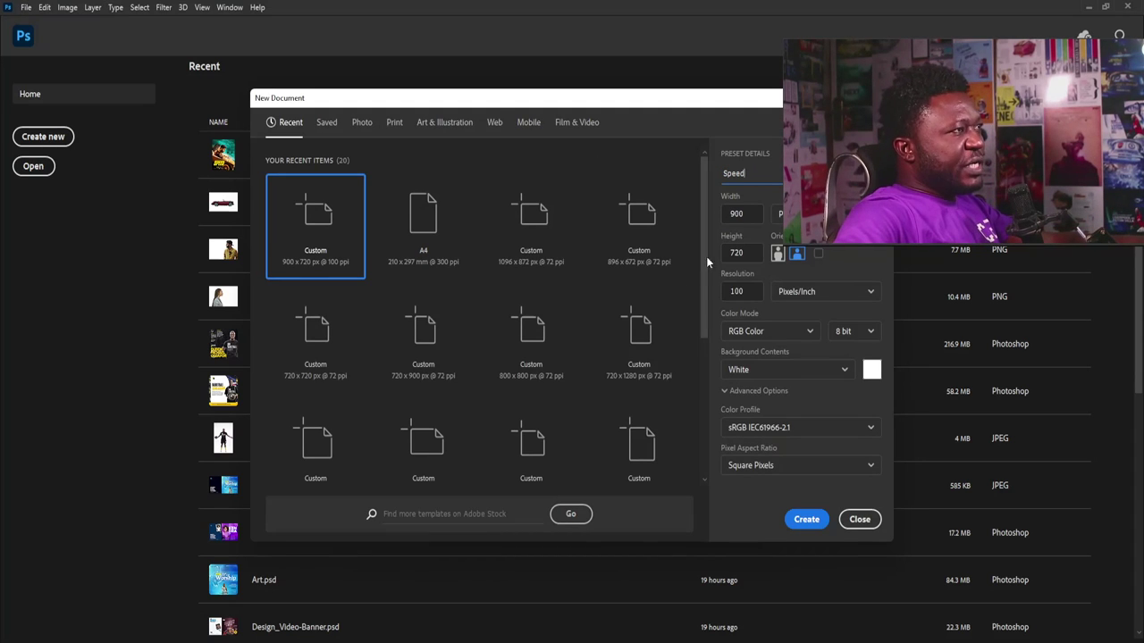
click(743, 214)
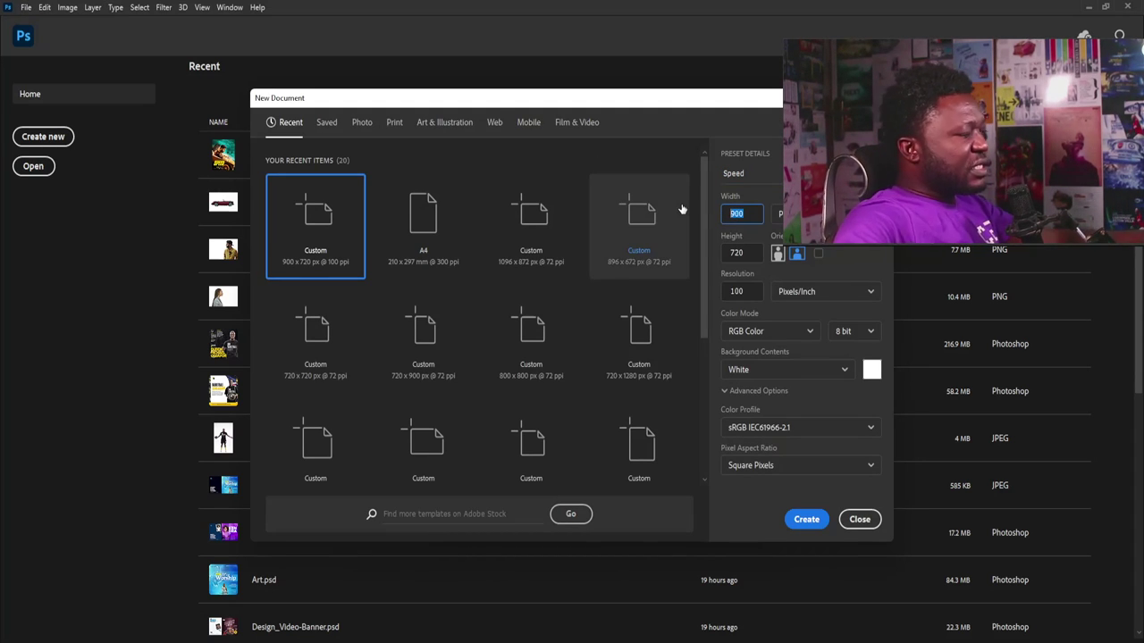
text(720)
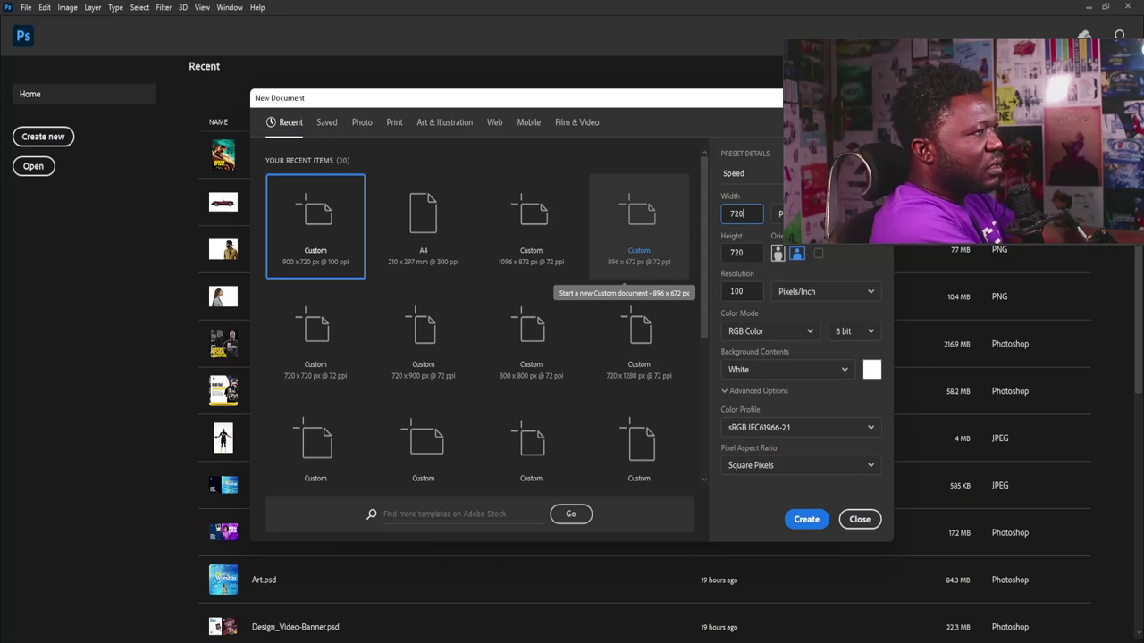
drag(747, 242, 723, 244)
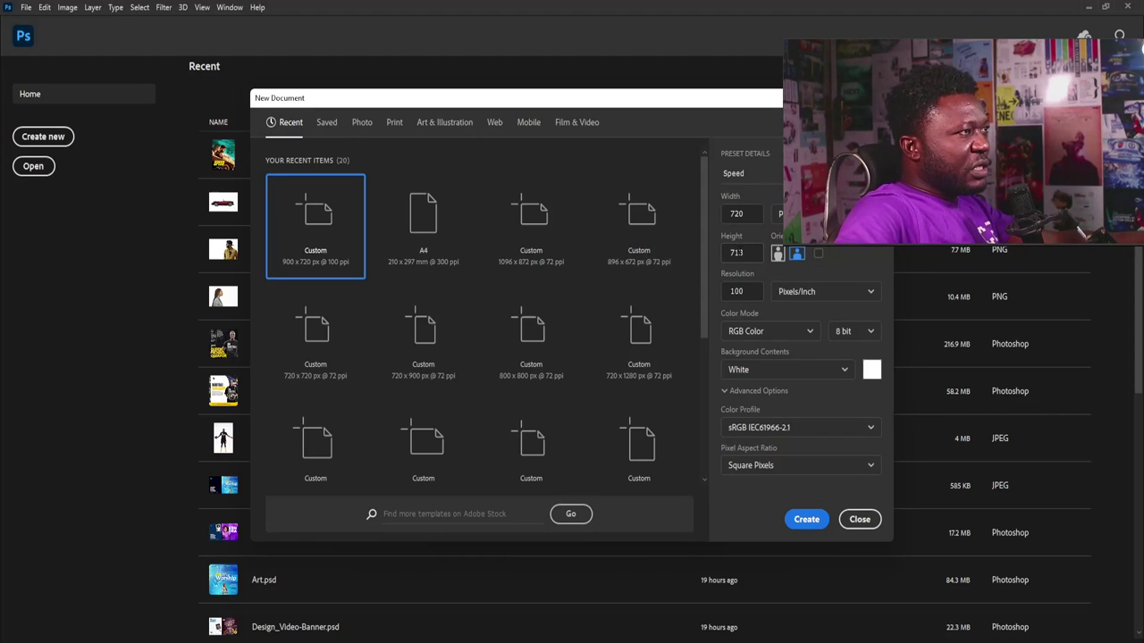
text(9)
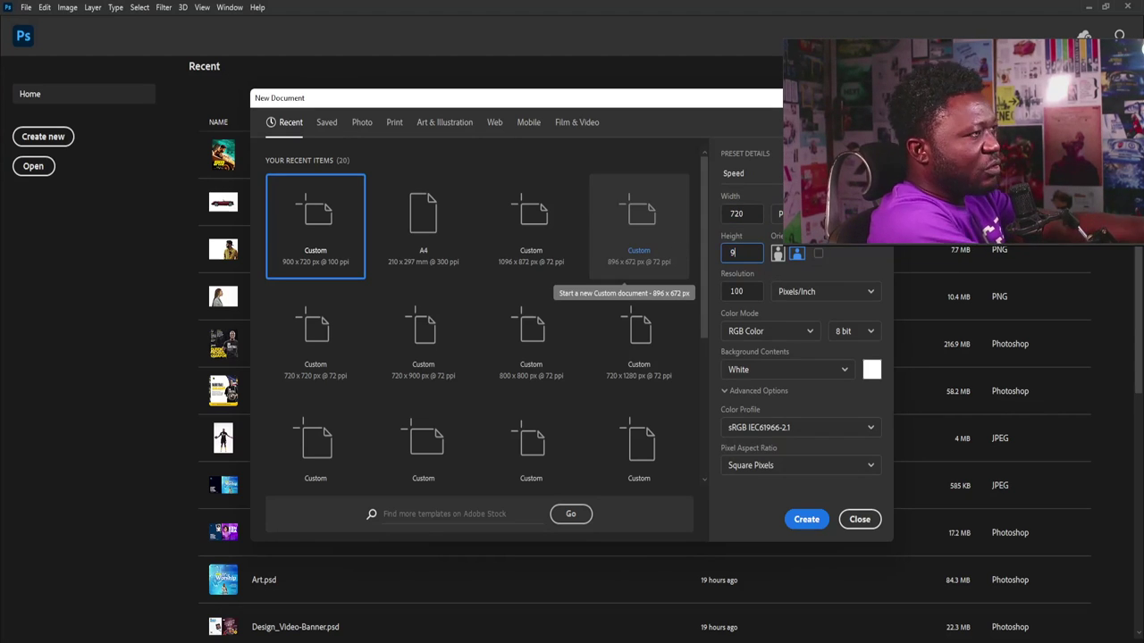
text(00)
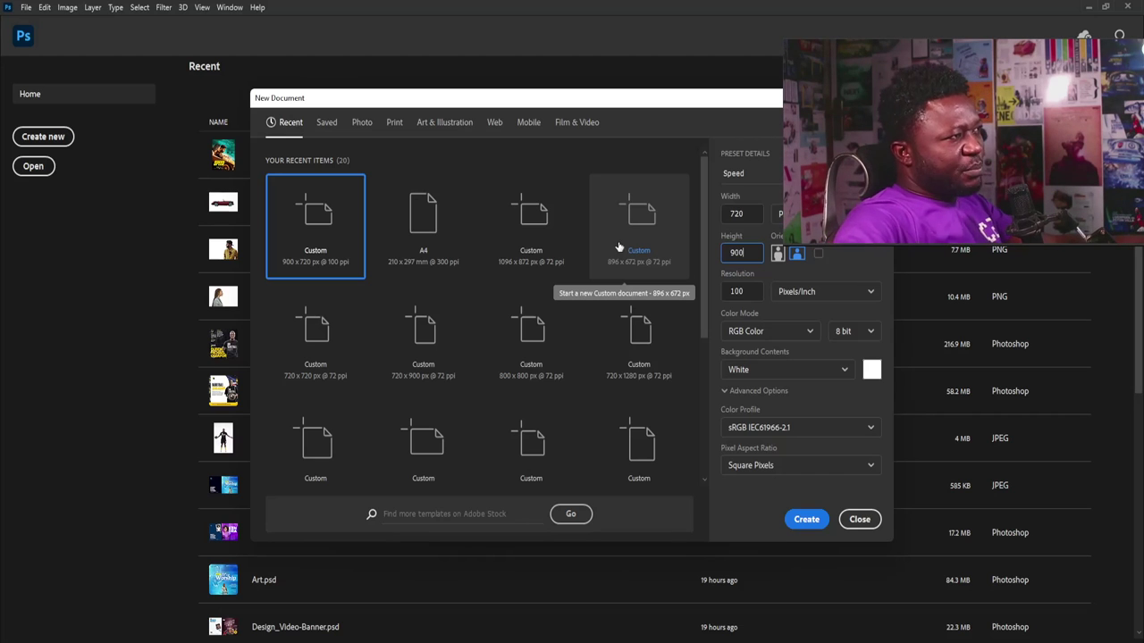
key(Tab)
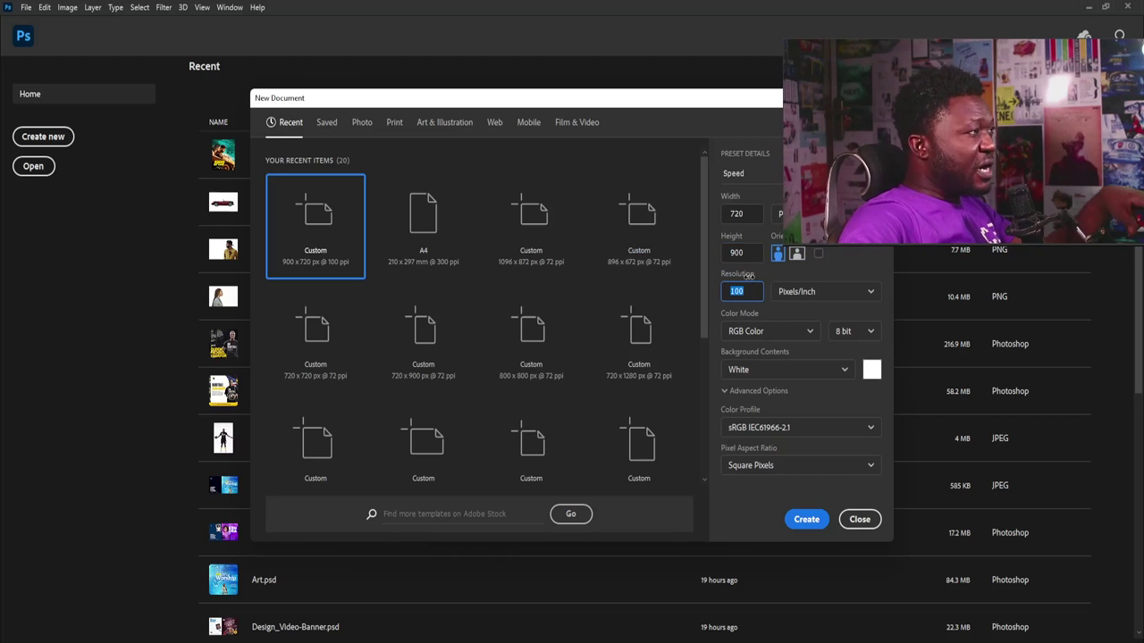
click(807, 519)
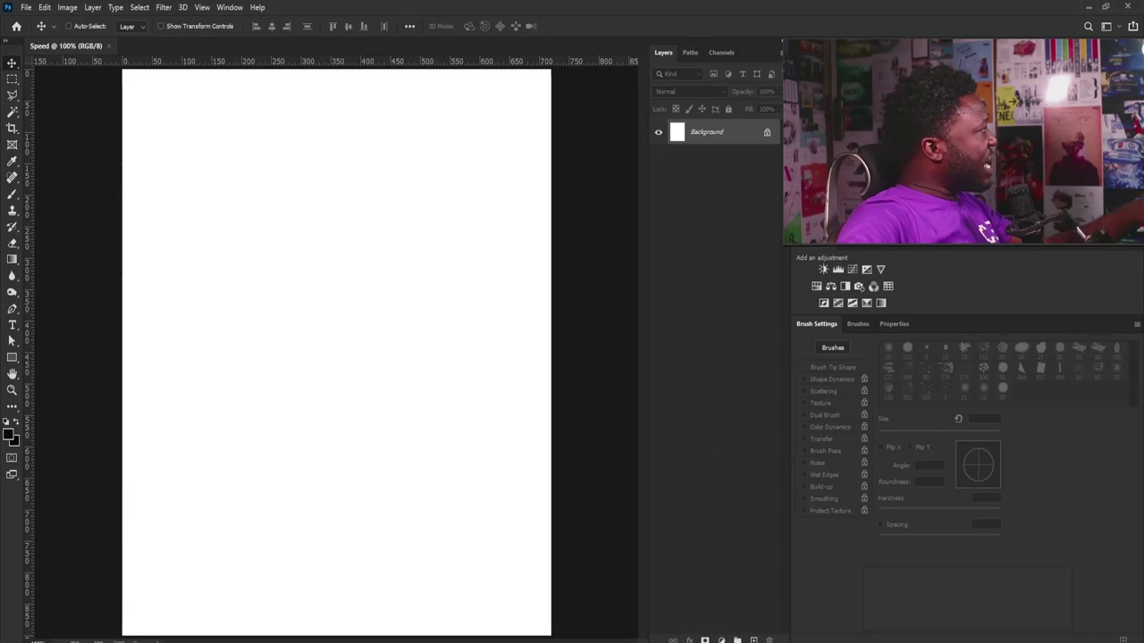
Step: Place the BG image so it fills the canvas, and add the car image on a layer above it
drag(161, 411, 230, 396)
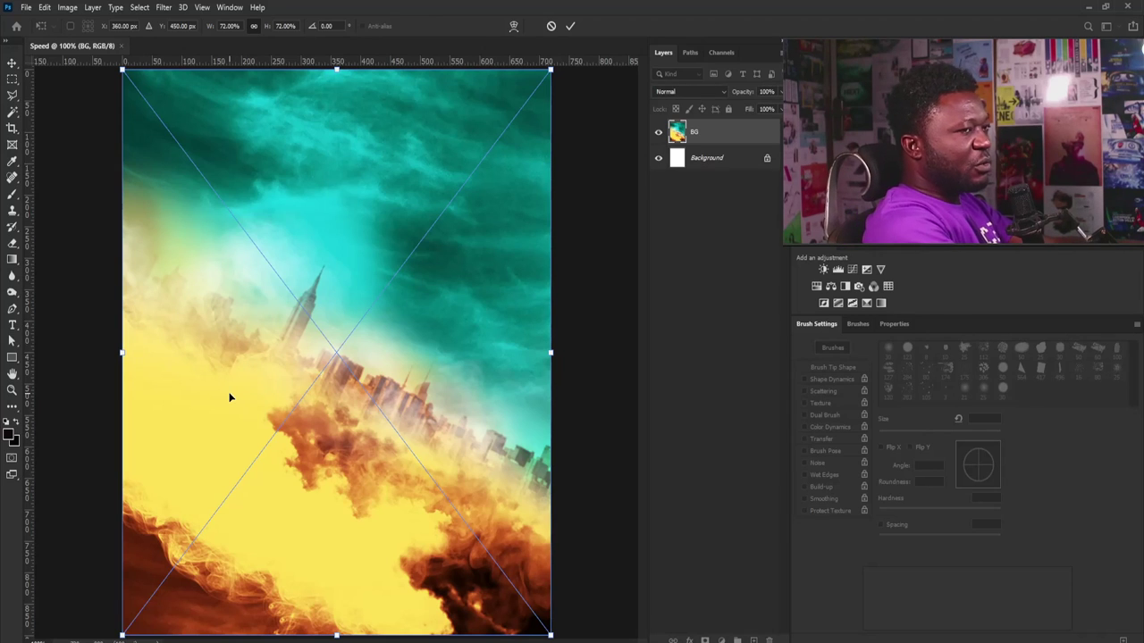
key(Return)
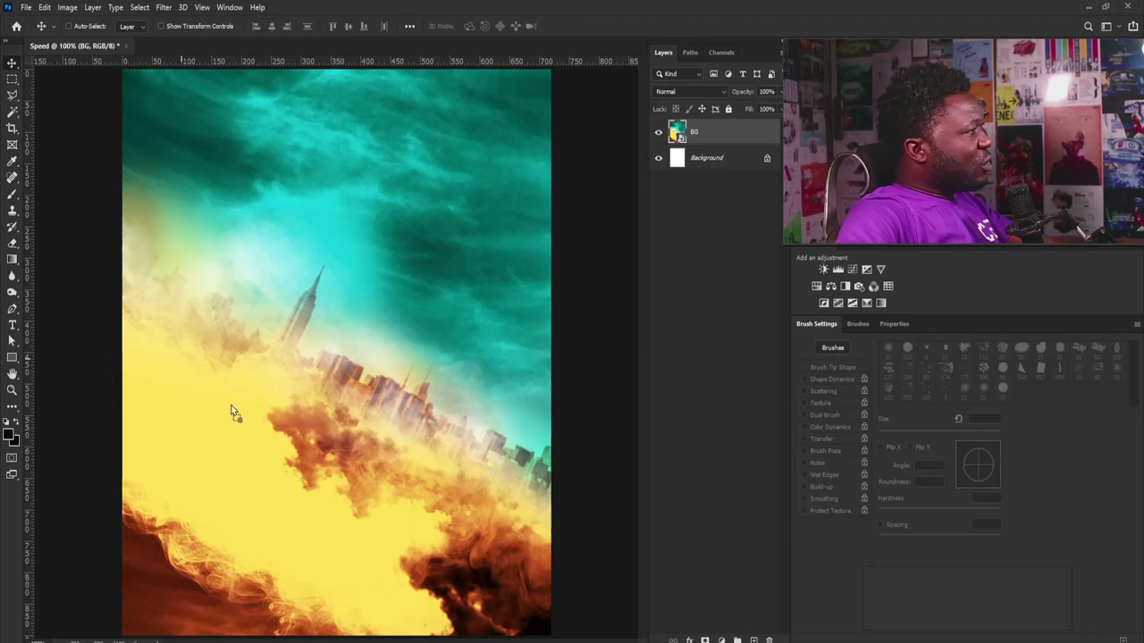
drag(249, 416, 252, 413)
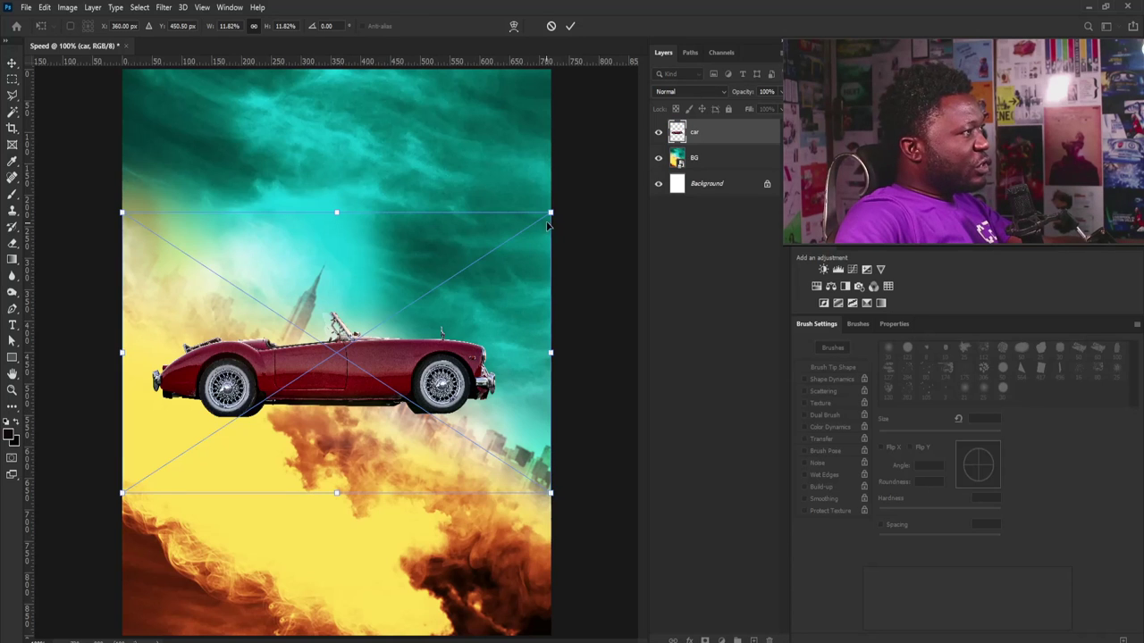
Step: Scale the car to about 35%, rotate it about 24° clockwise, and position its front end across the lower part of the canvas
drag(551, 214, 843, 23)
key(ctrl+minus)
key(ctrl+minus)
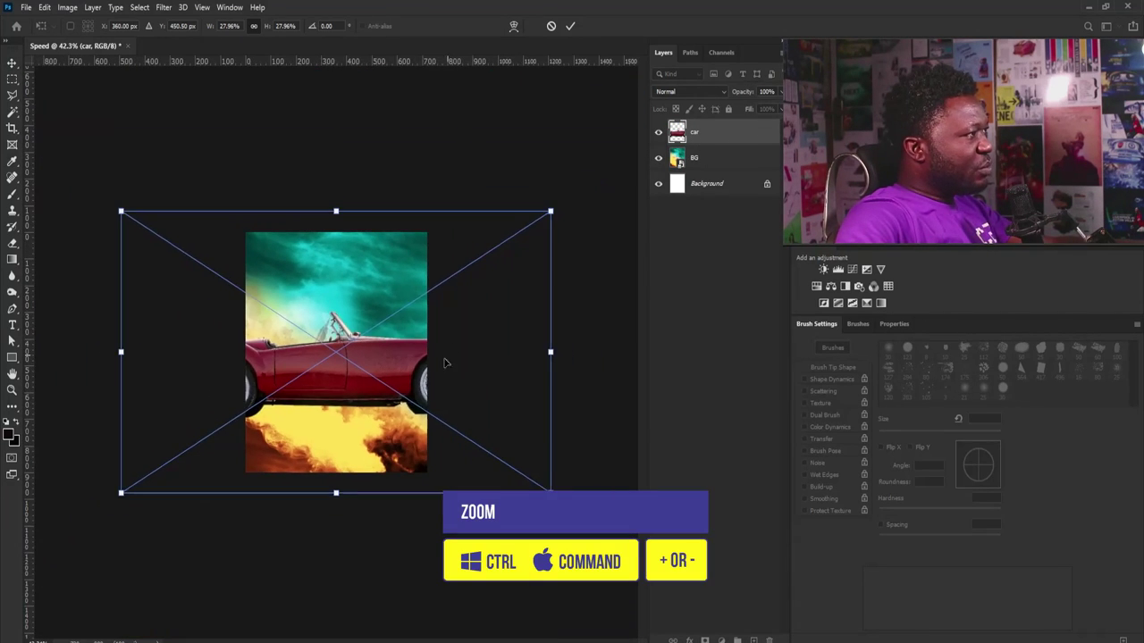
drag(510, 185, 523, 311)
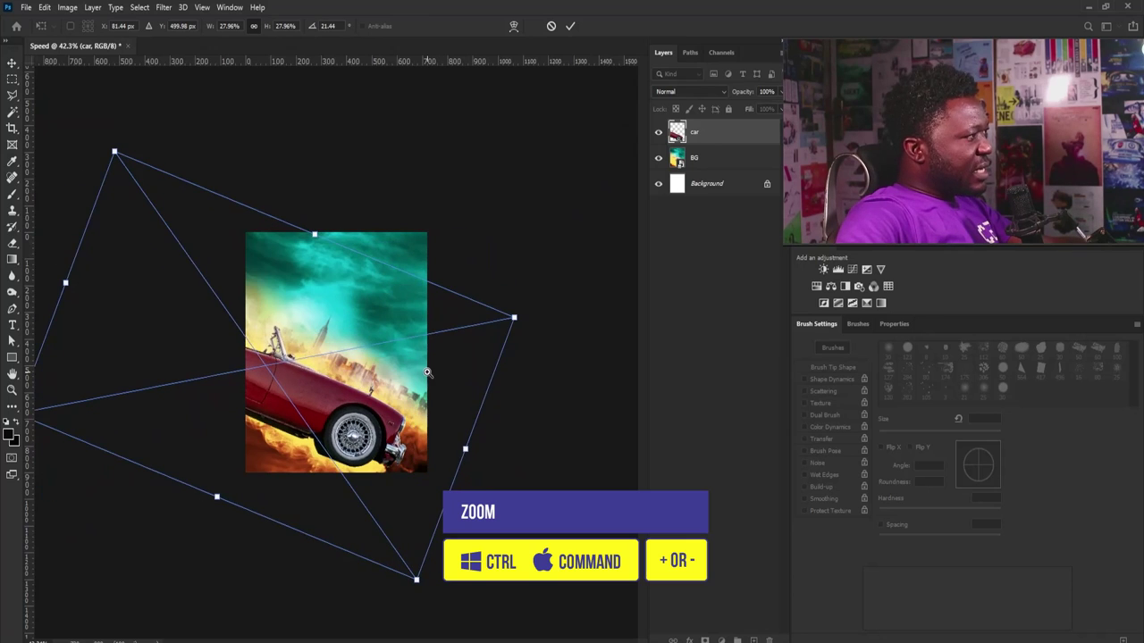
key(ctrl+plus)
drag(462, 398, 434, 382)
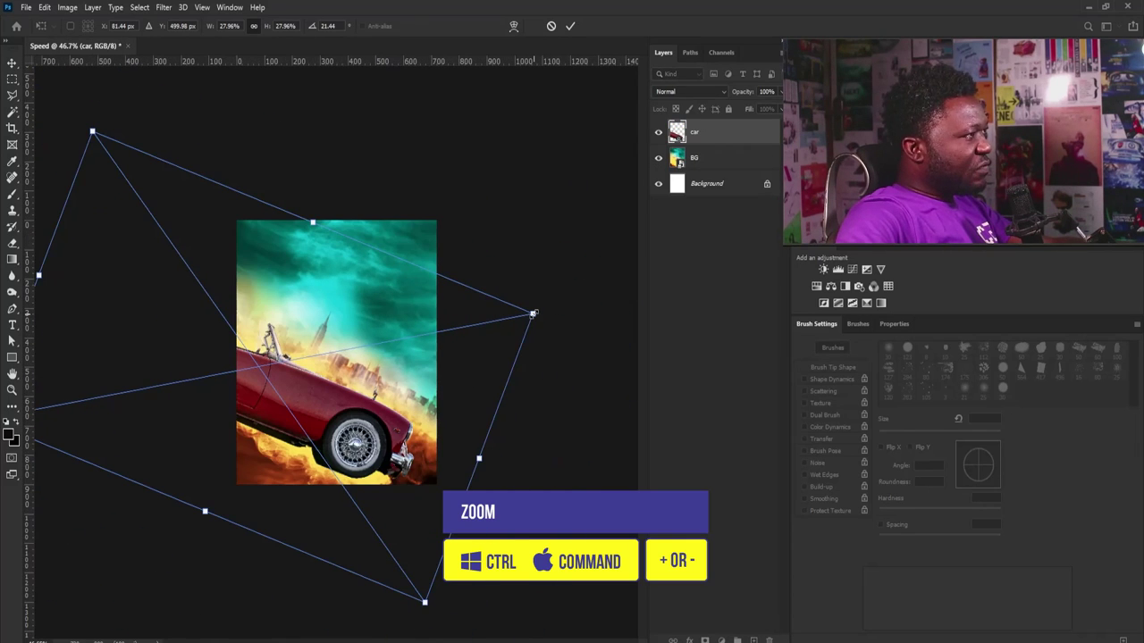
drag(534, 314, 582, 313)
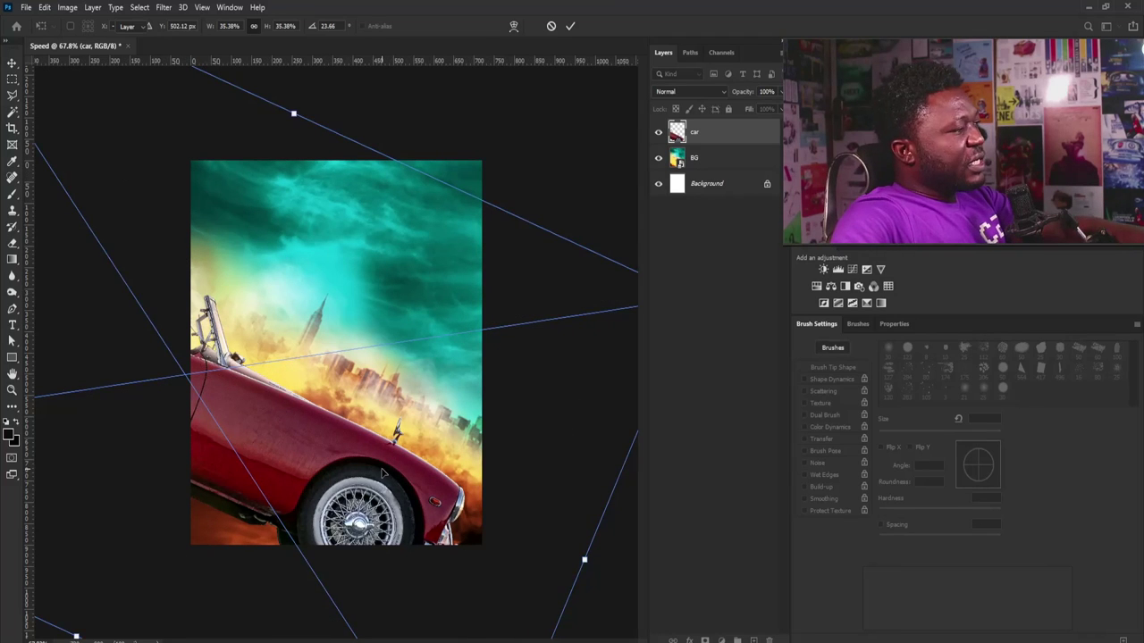
key(Return)
drag(201, 378, 244, 378)
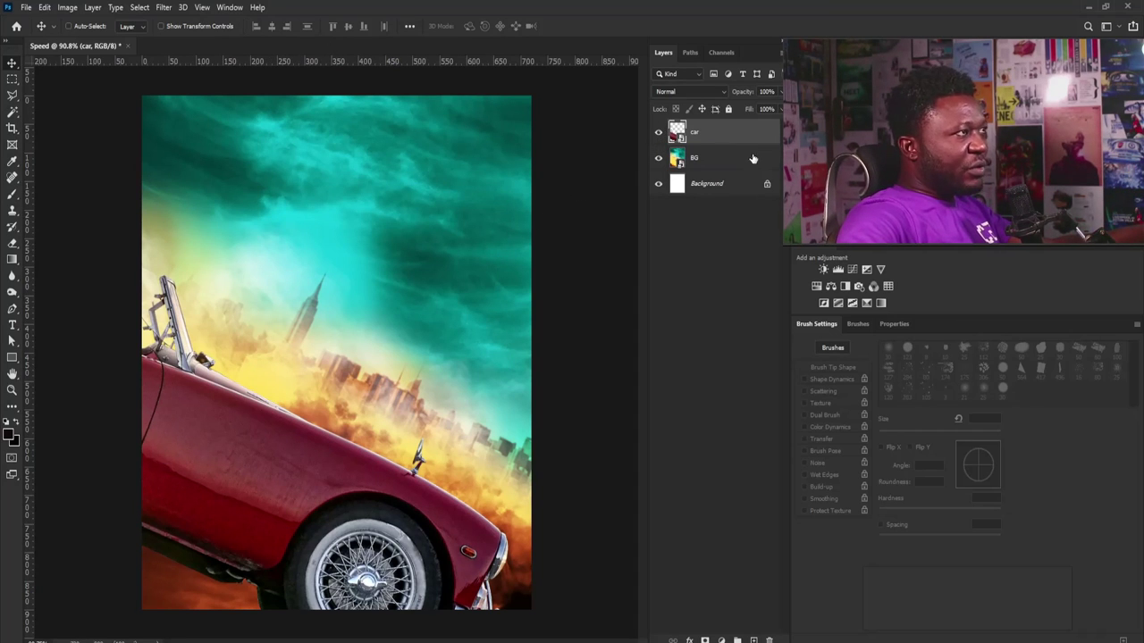
Step: Add a Gradient Map adjustment layer above the car and clip it to the car layer
key(ctrl+comma)
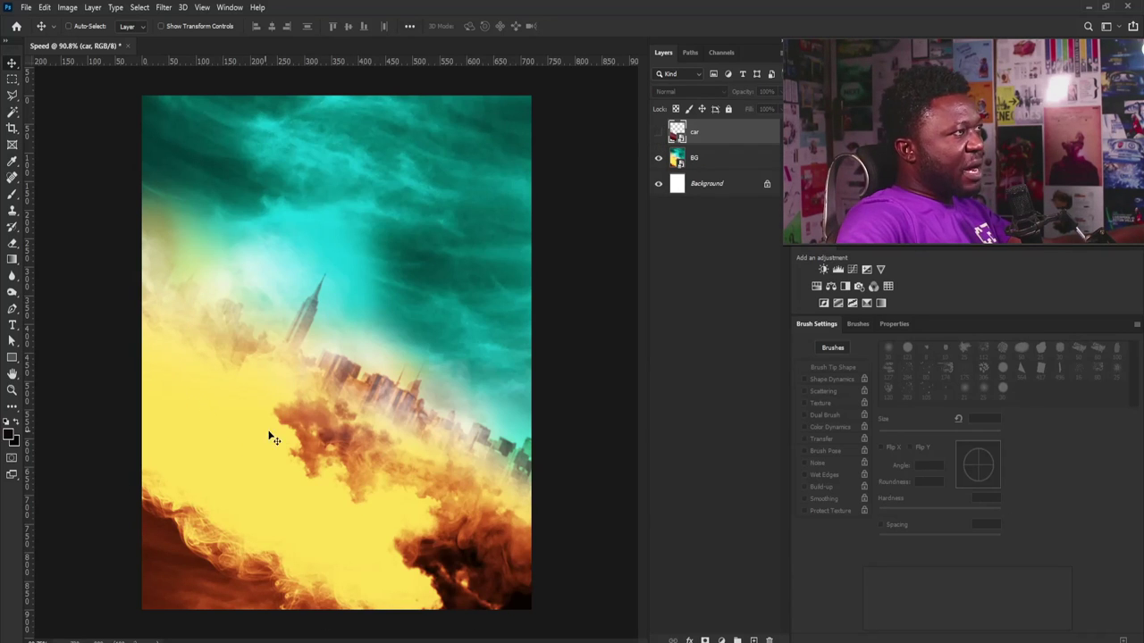
click(659, 132)
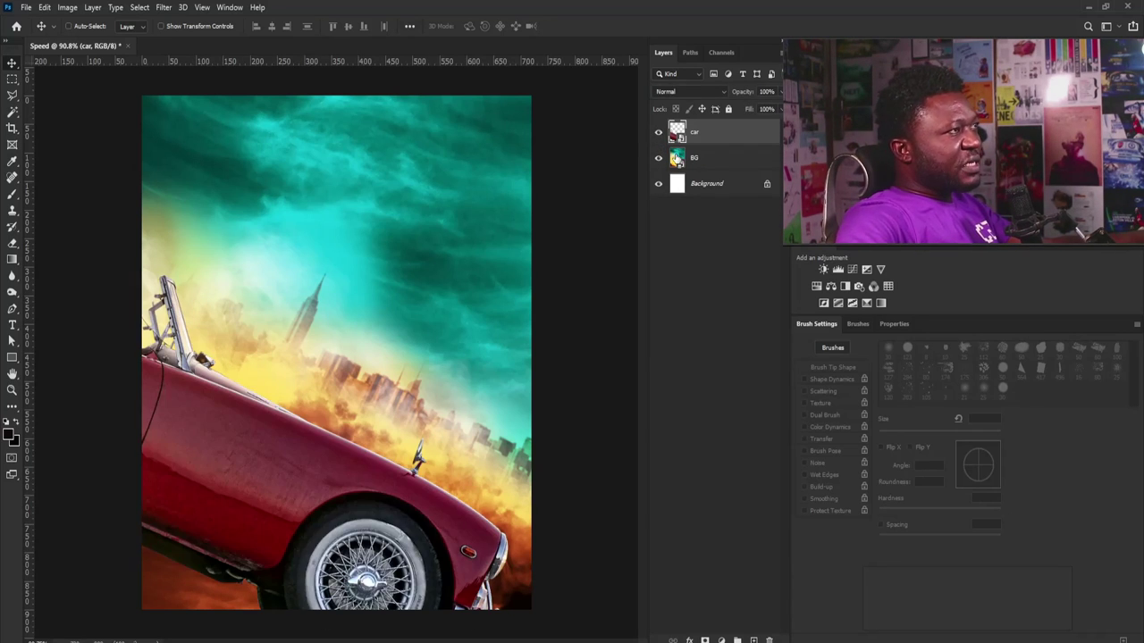
click(880, 303)
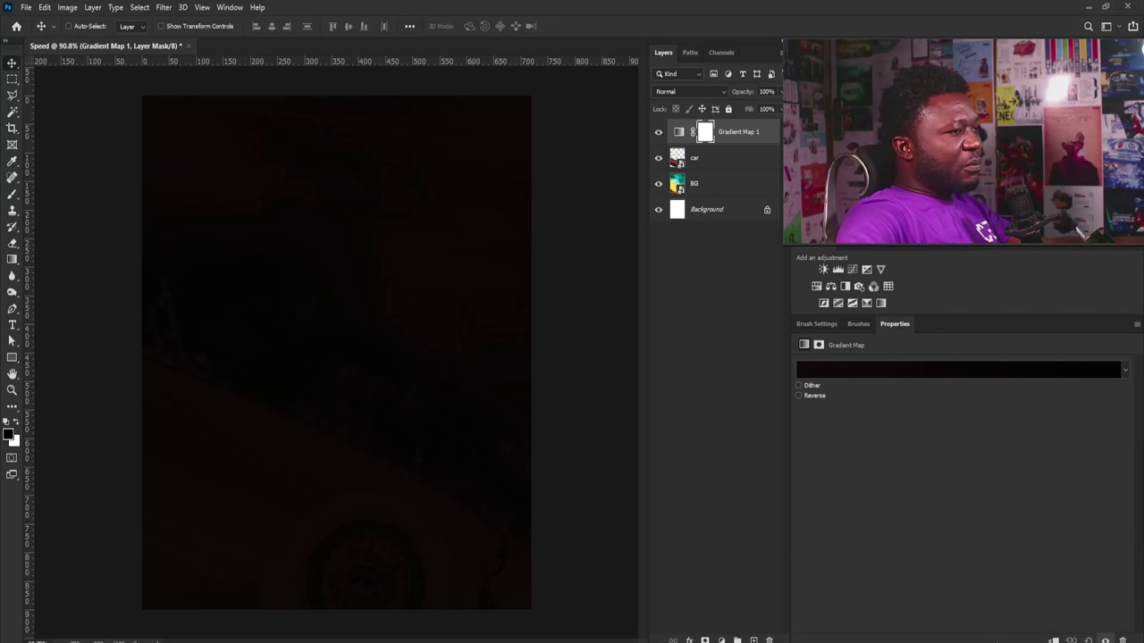
alt+click(690, 145)
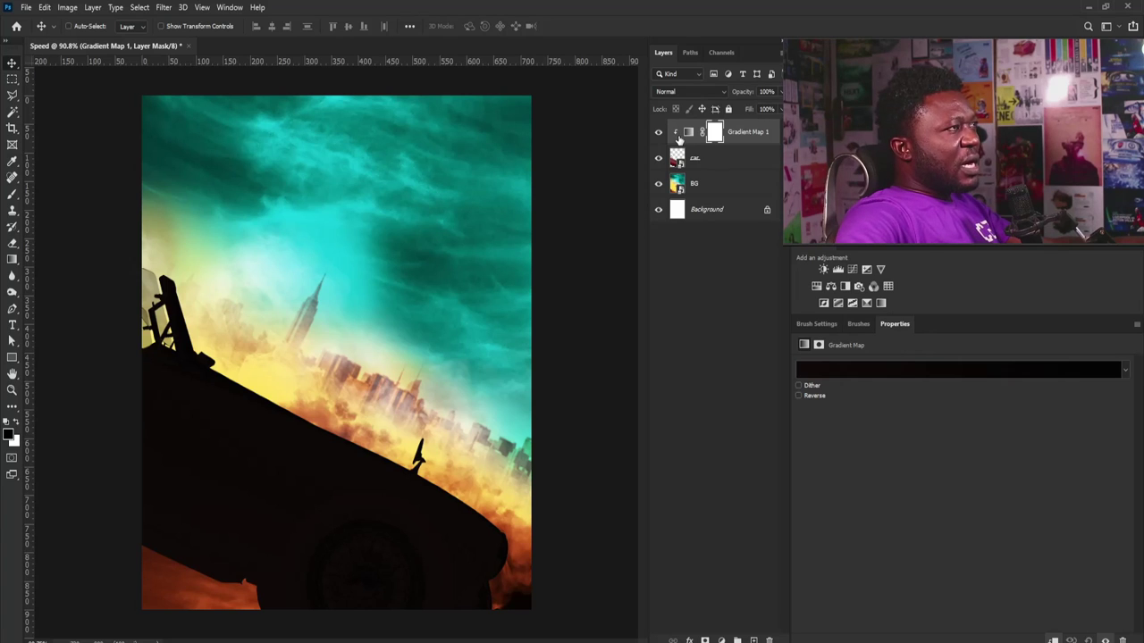
click(688, 133)
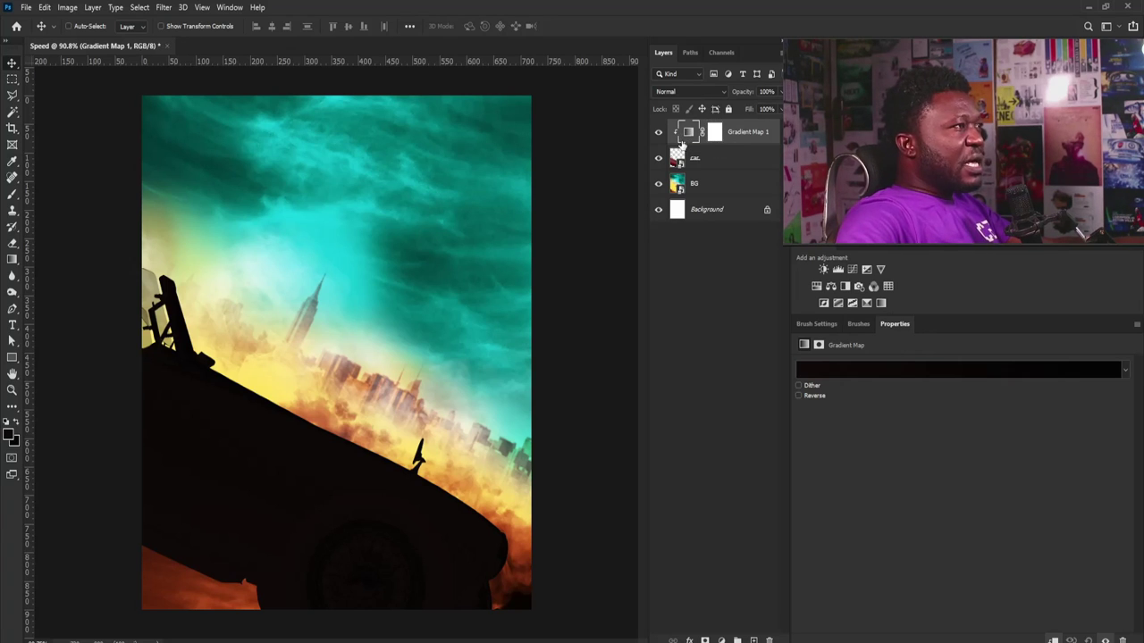
Step: Hide the car layer and set the gradient map's dark stop to 080300, sampled from the darkest clouds in the background
click(659, 160)
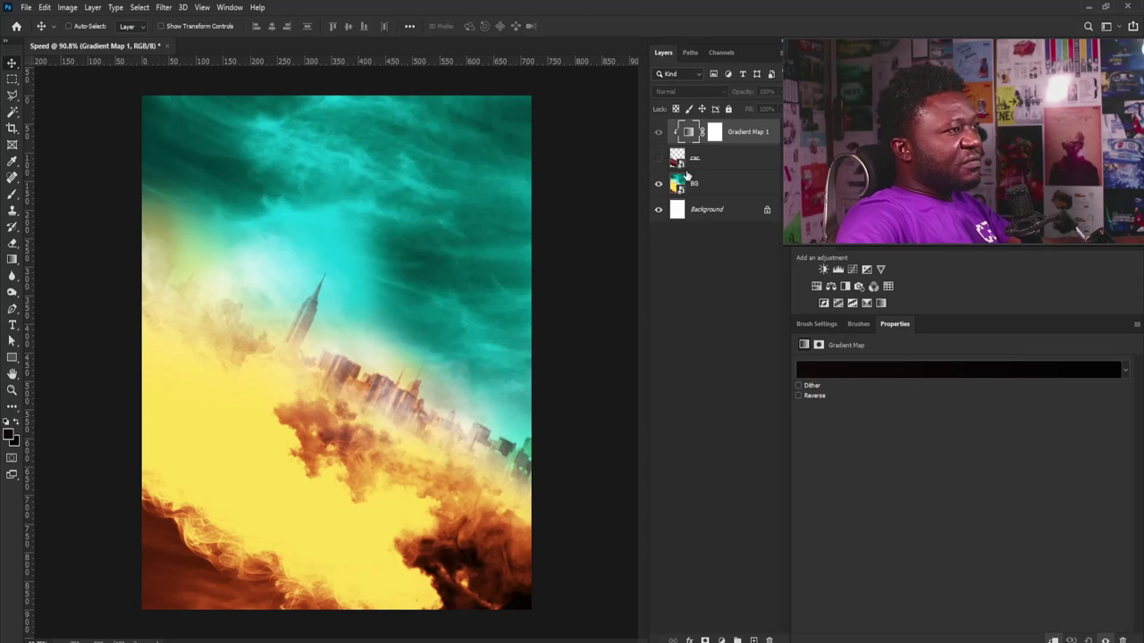
click(839, 369)
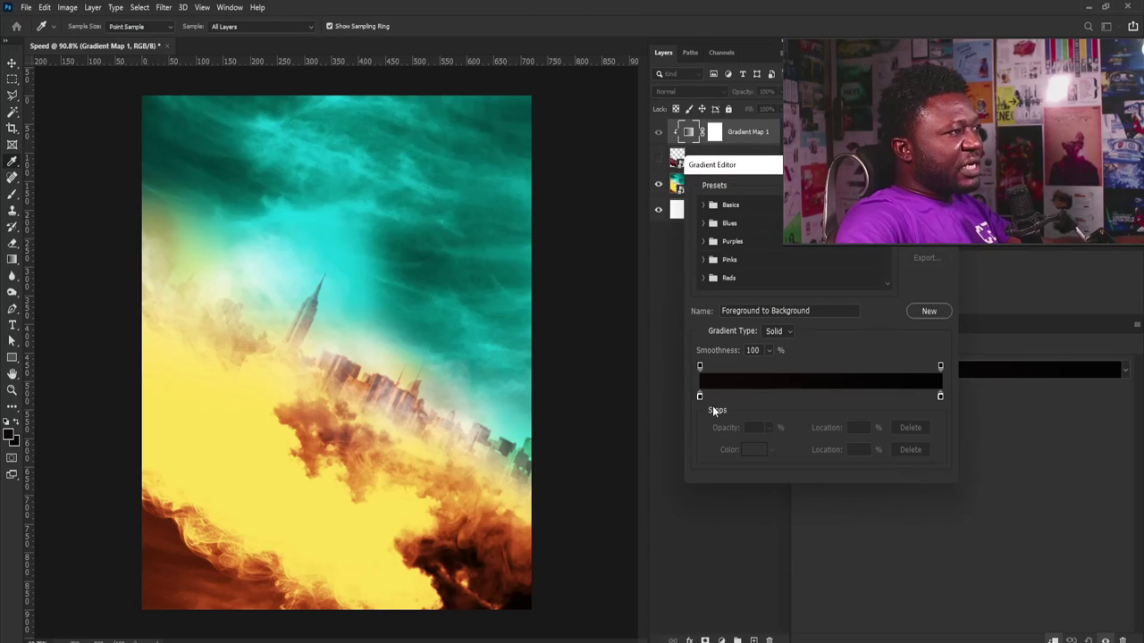
double_click(699, 395)
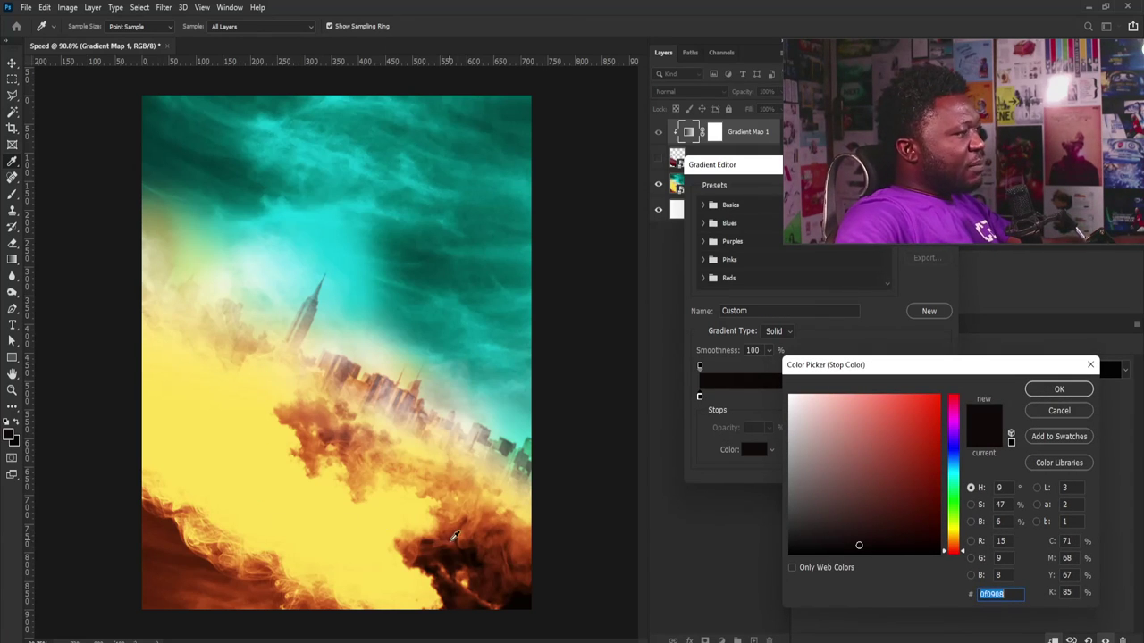
click(517, 593)
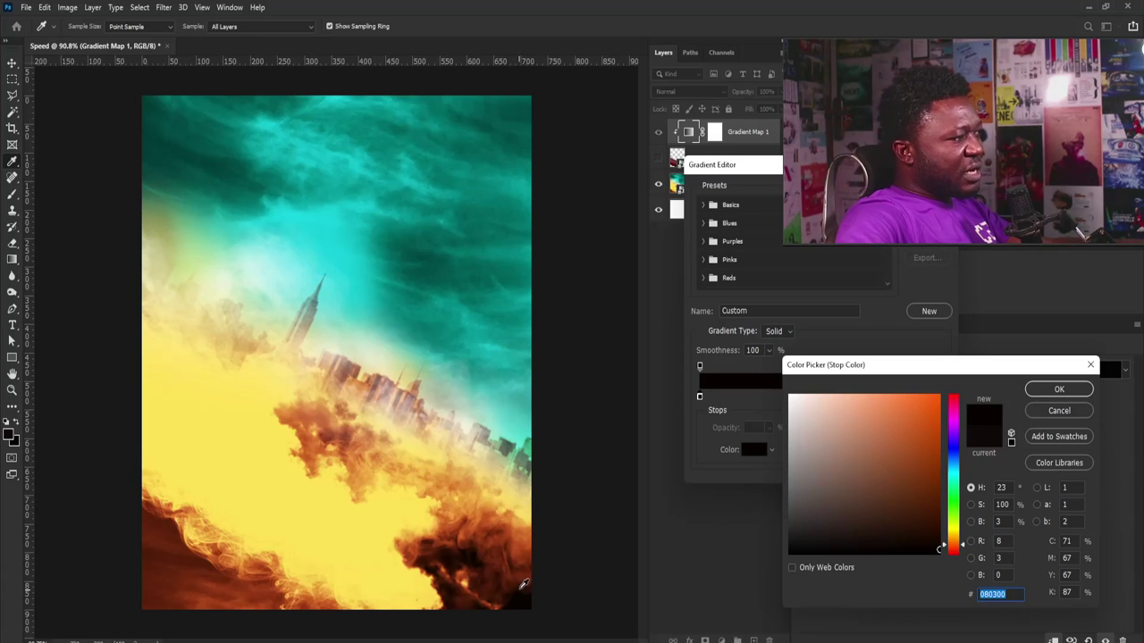
click(1060, 390)
Step: Set the gradient's end stop to yellow ffe463, sampled from the bright area of the background
double_click(939, 395)
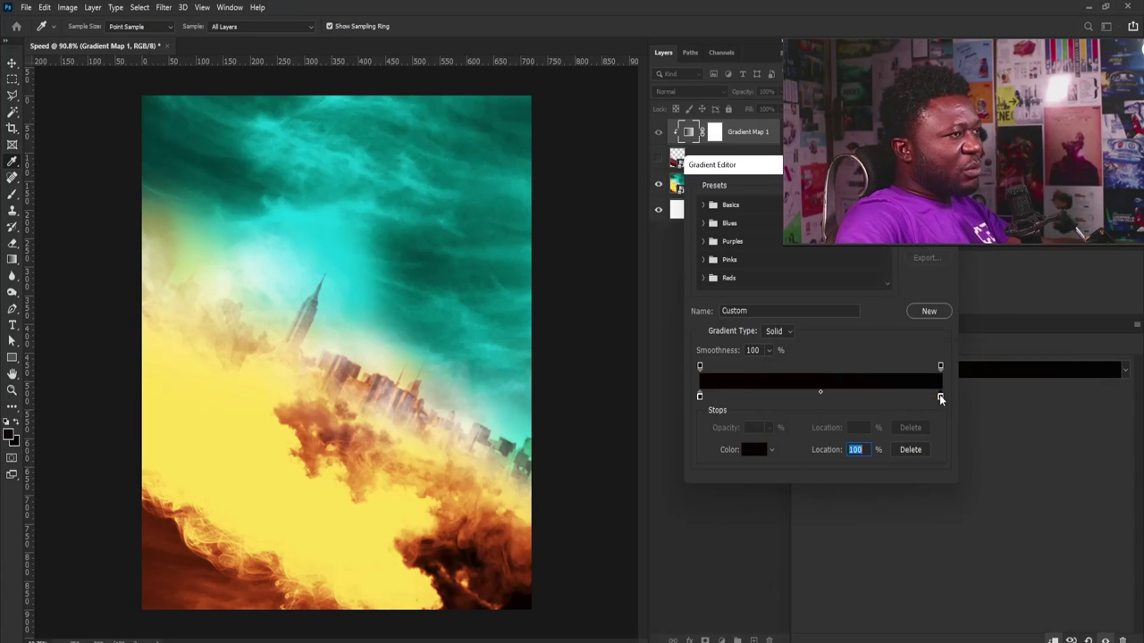
click(255, 381)
click(1054, 388)
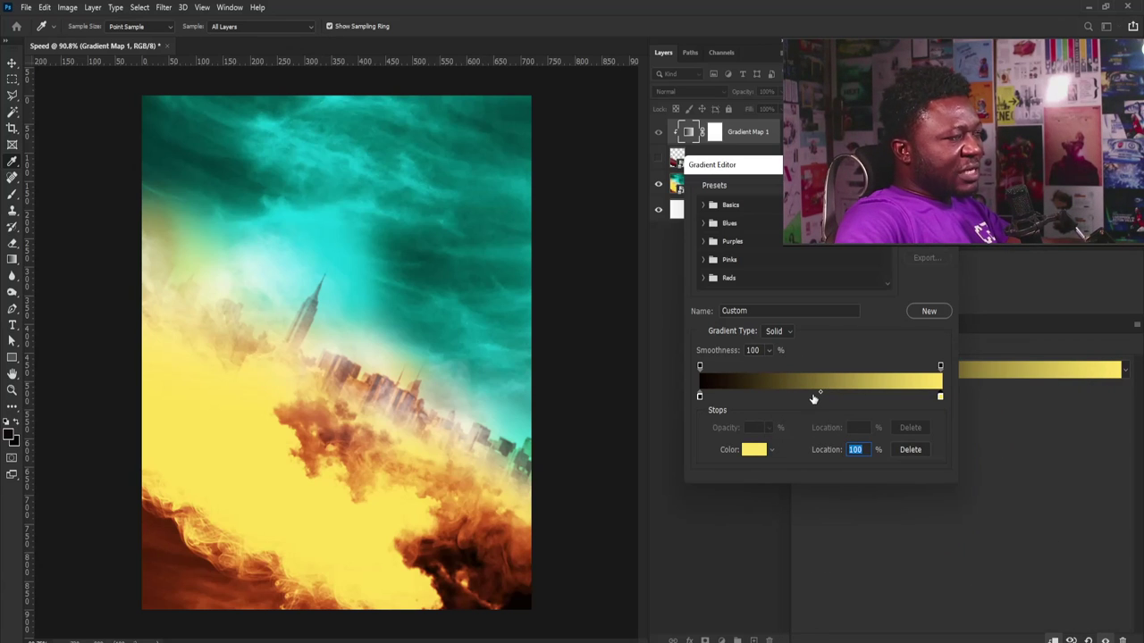
Step: Add a colour stop near the gradient's middle and set it to reddish brown 72280d, sampled from the background's lower clouds
double_click(813, 399)
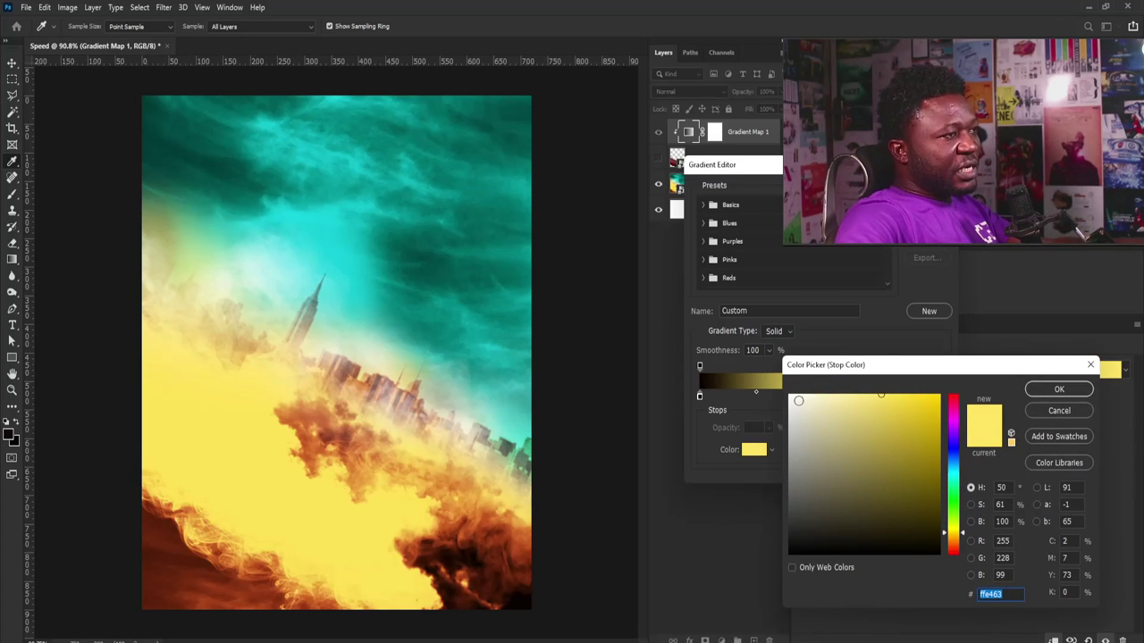
click(226, 582)
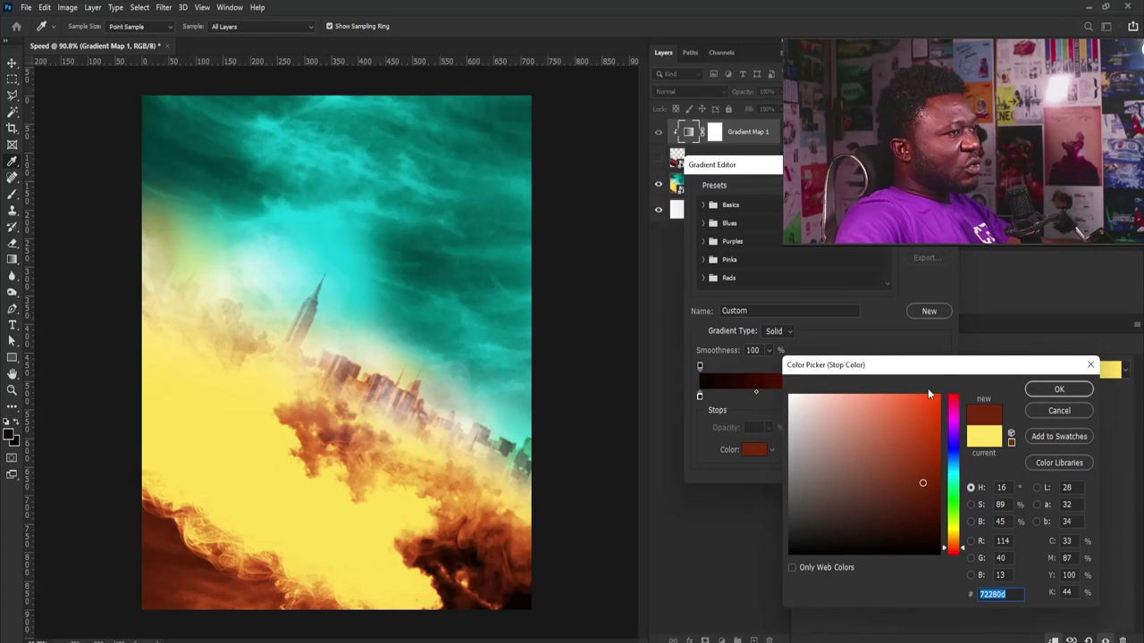
drag(940, 368, 932, 450)
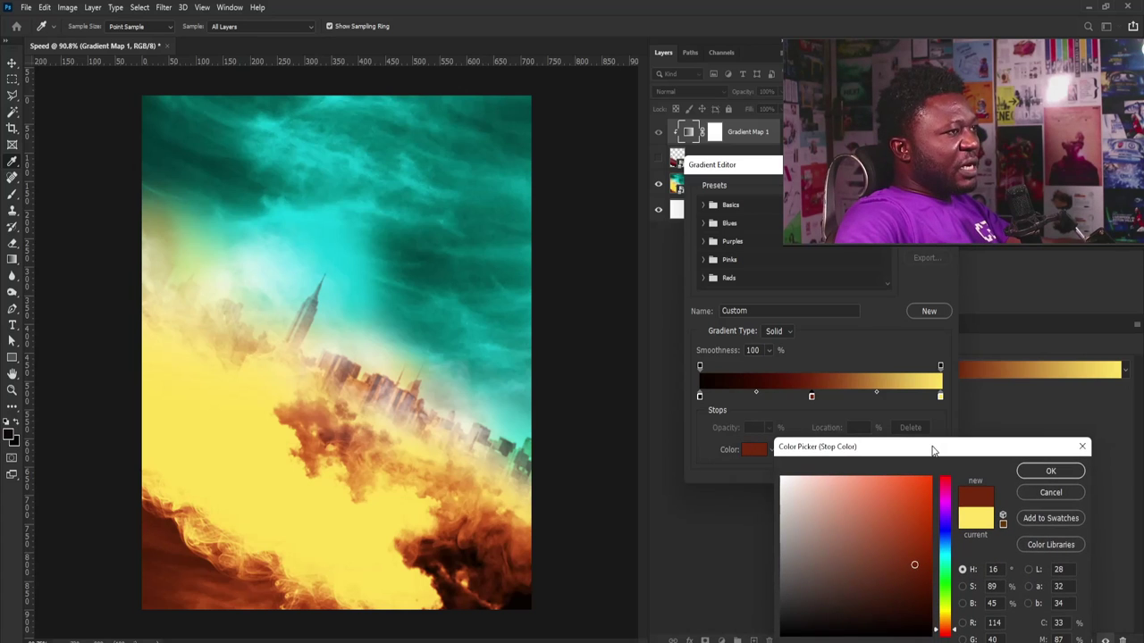
click(1050, 471)
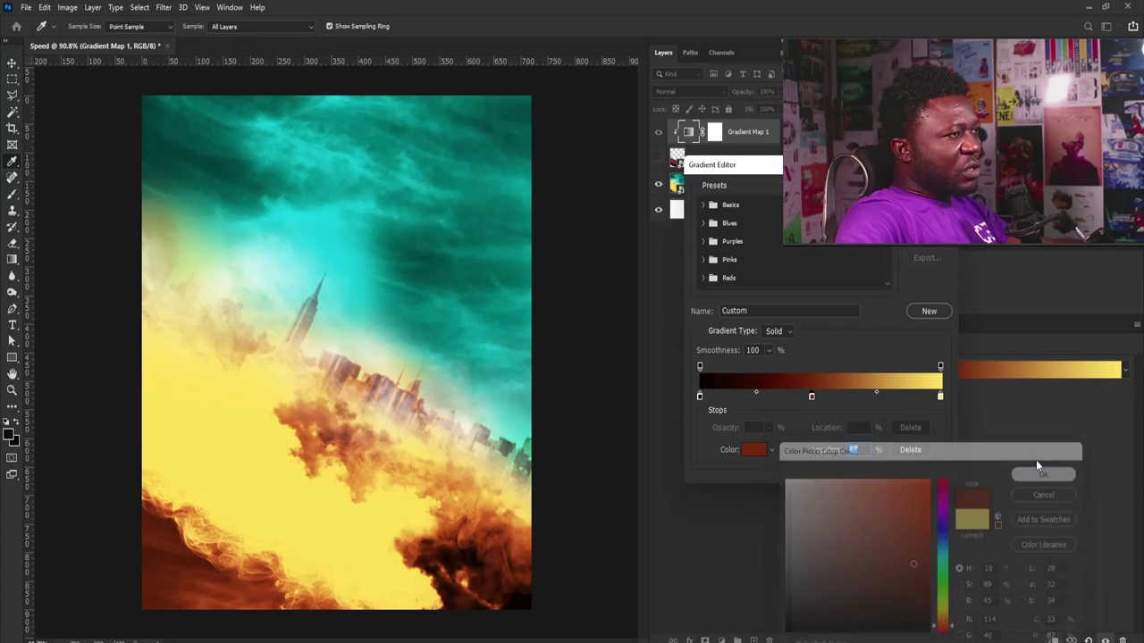
Step: Lighten the gradient's end stop to a pale yellow, move the dark stop to location 6%, and apply the gradient
double_click(940, 396)
mouse_move(929, 429)
mouse_down()
mouse_move(875, 441)
mouse_move(826, 430)
mouse_up()
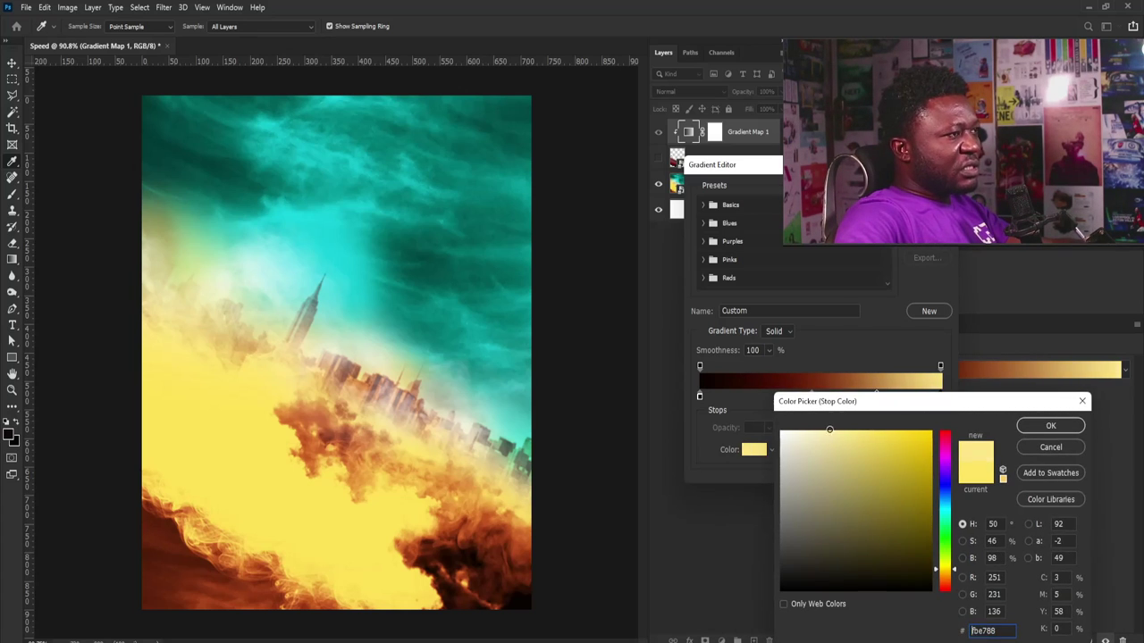
click(1061, 430)
drag(699, 397, 714, 398)
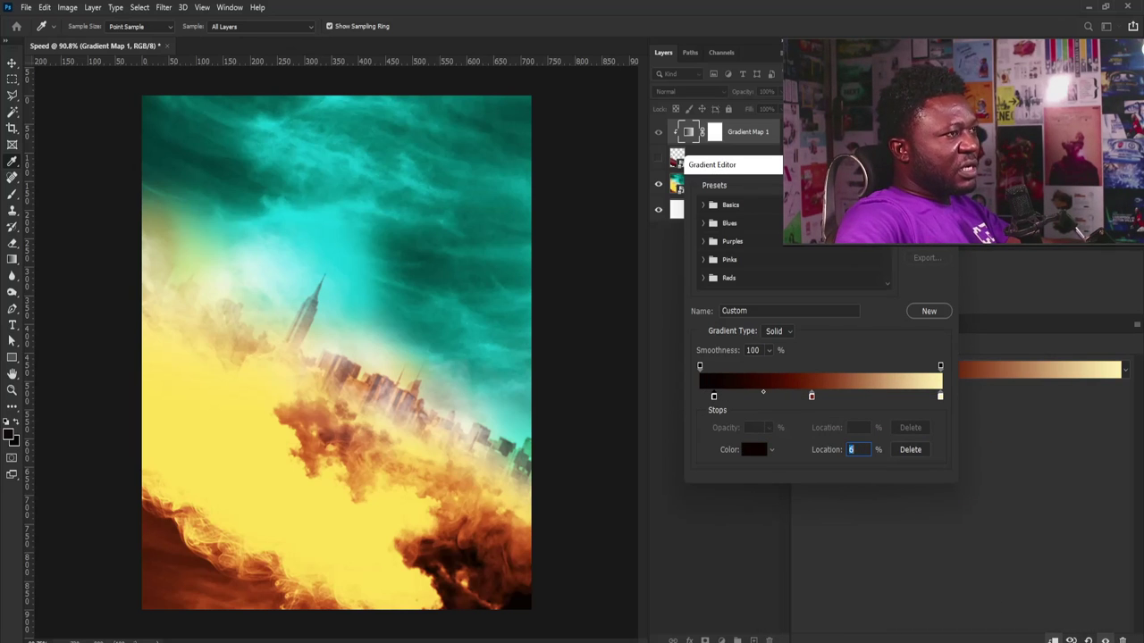
key(Return)
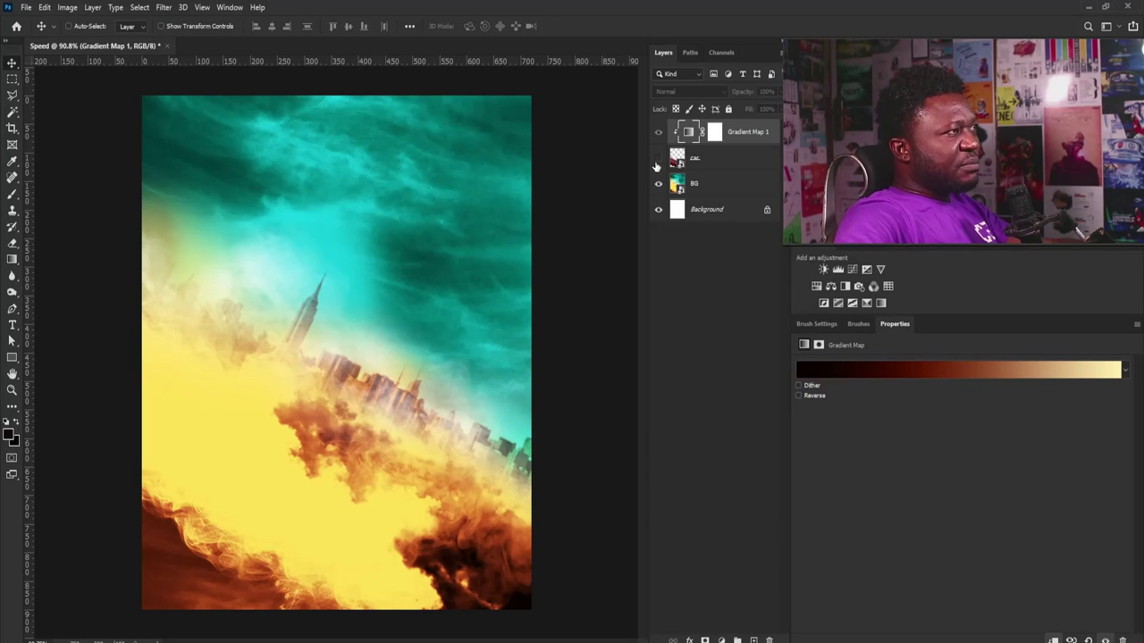
Step: Show the car layer, move the gradient map's reddish-brown stop to location 29% and the pale yellow end stop inward, and apply the gradient
click(657, 158)
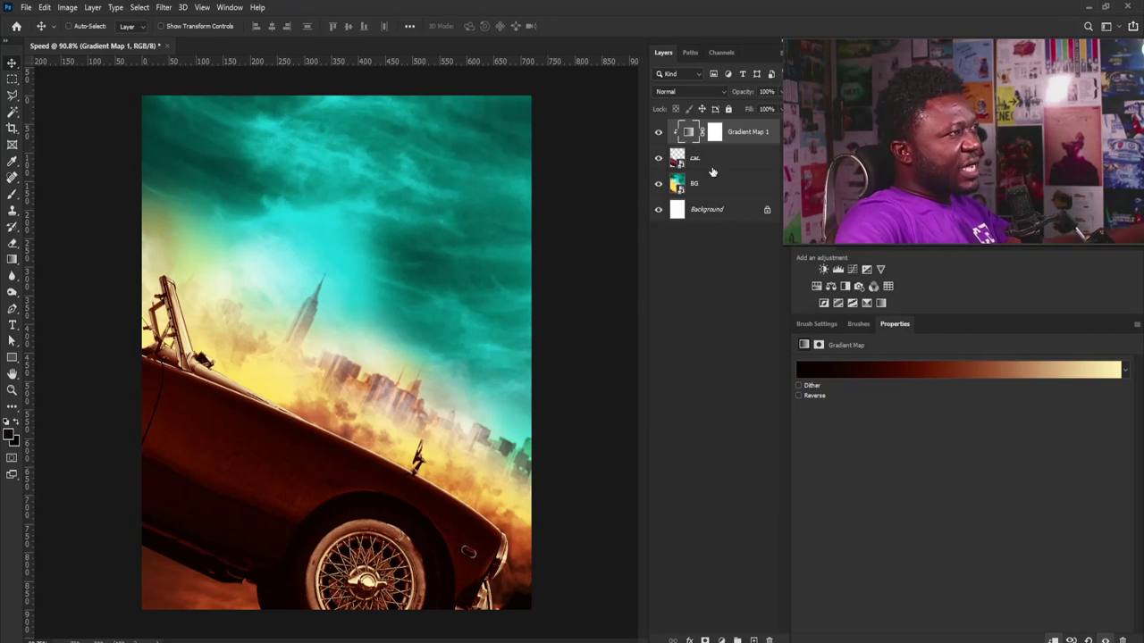
click(872, 377)
drag(778, 171, 757, 269)
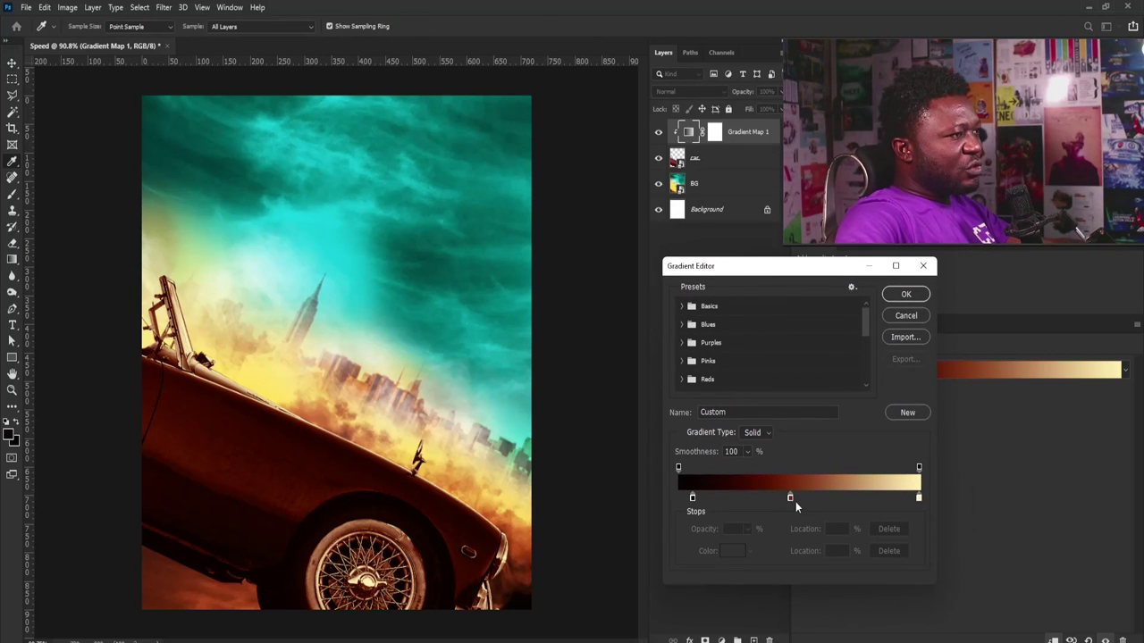
drag(789, 497, 695, 498)
click(748, 497)
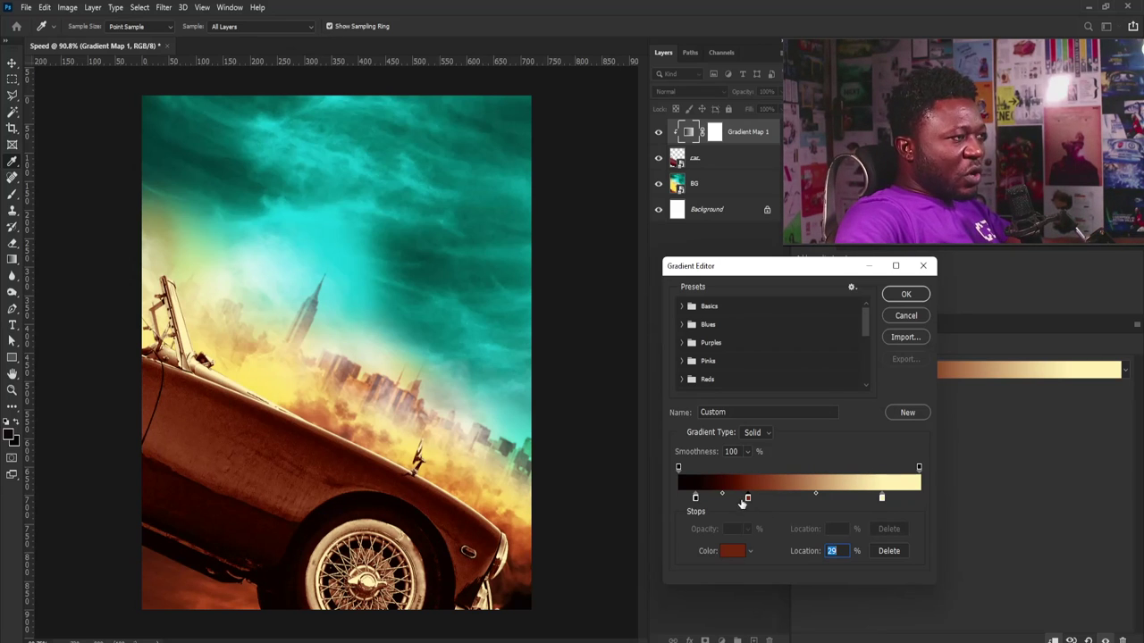
click(906, 295)
Step: Apply a Spin Blur to the car layer, fitted over the front wheel, with a blur angle of 12°
click(715, 159)
key(v)
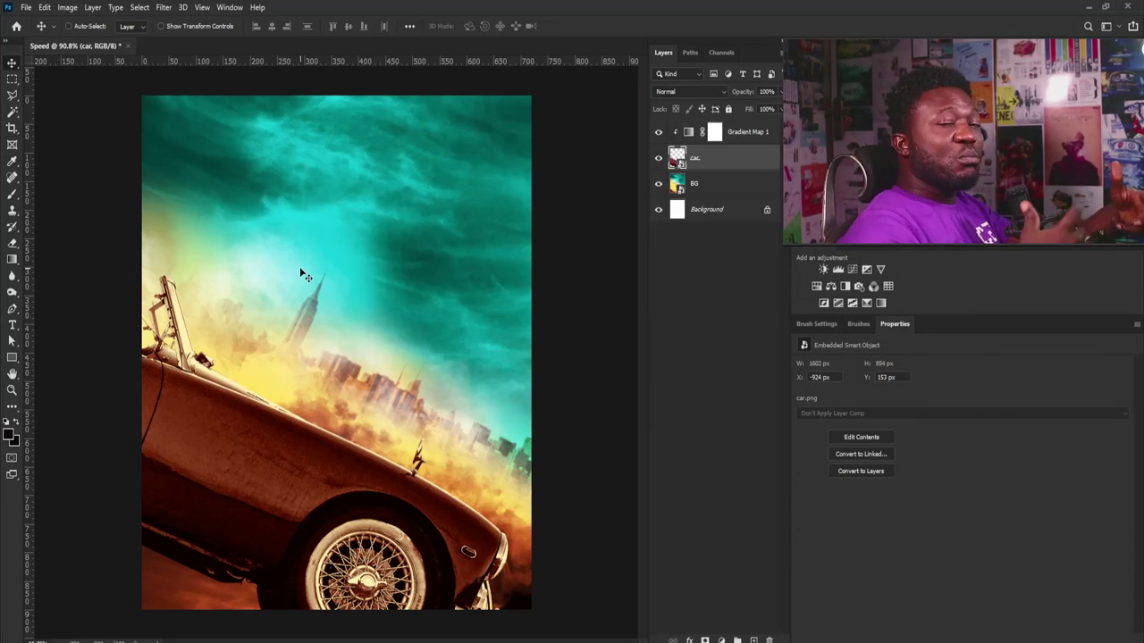
click(163, 8)
mouse_move(213, 163)
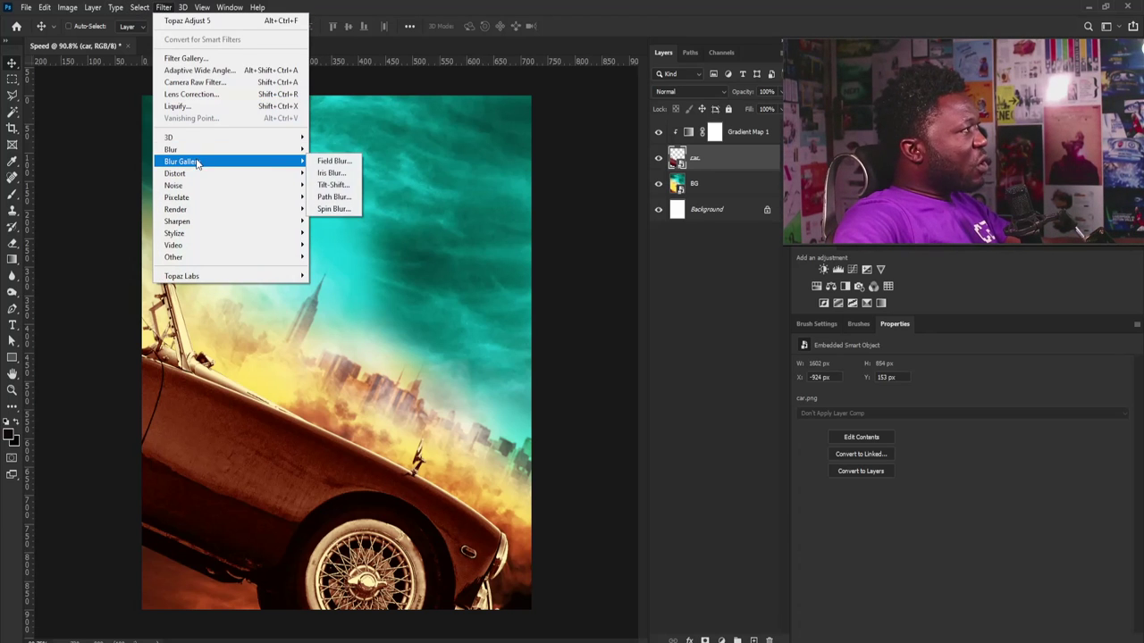
click(333, 208)
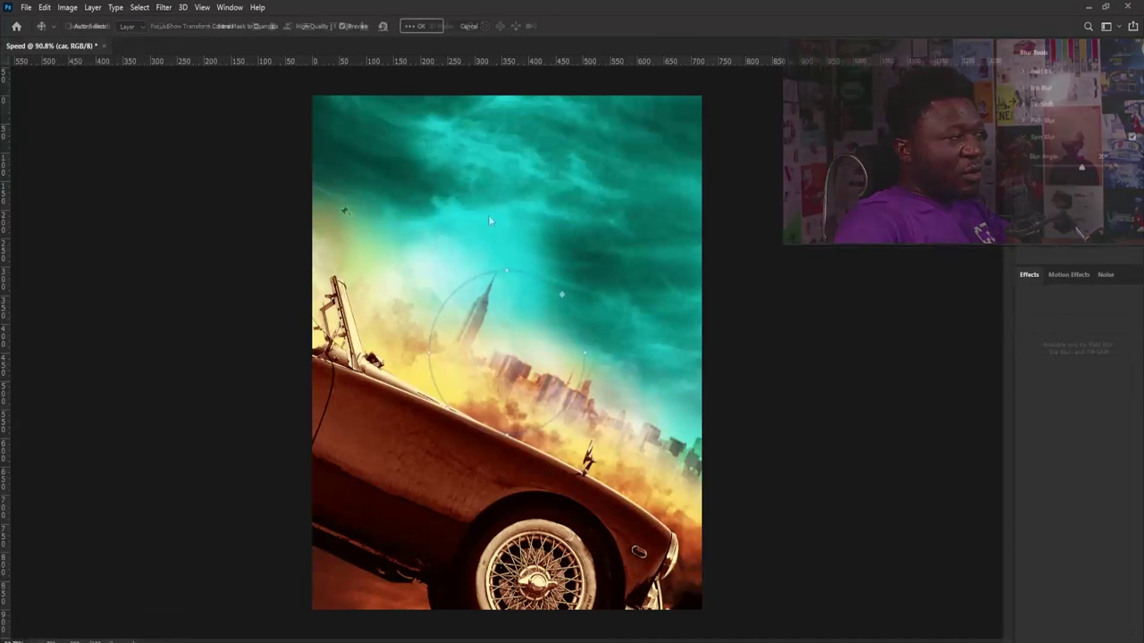
mouse_move(533, 386)
drag(535, 327, 574, 558)
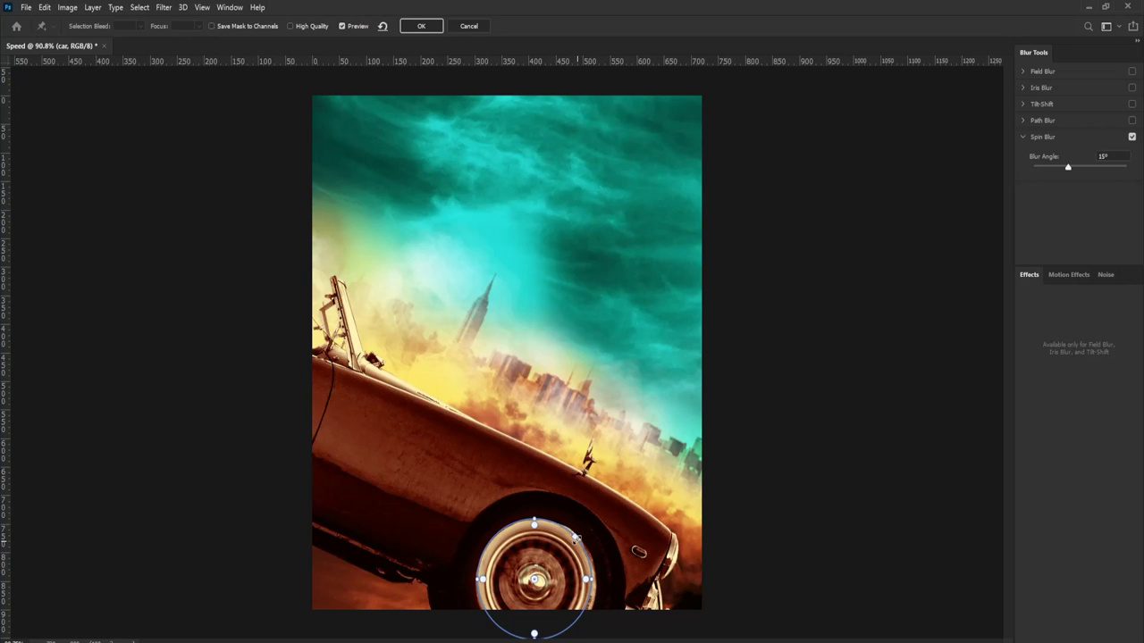
drag(564, 543, 564, 547)
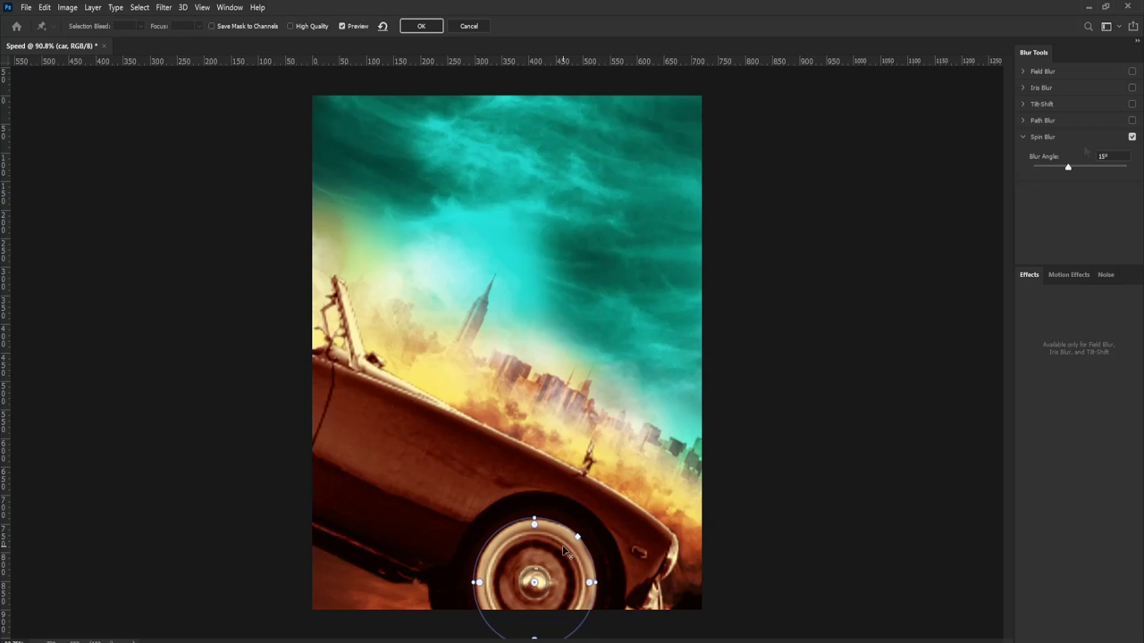
drag(1068, 169, 1062, 170)
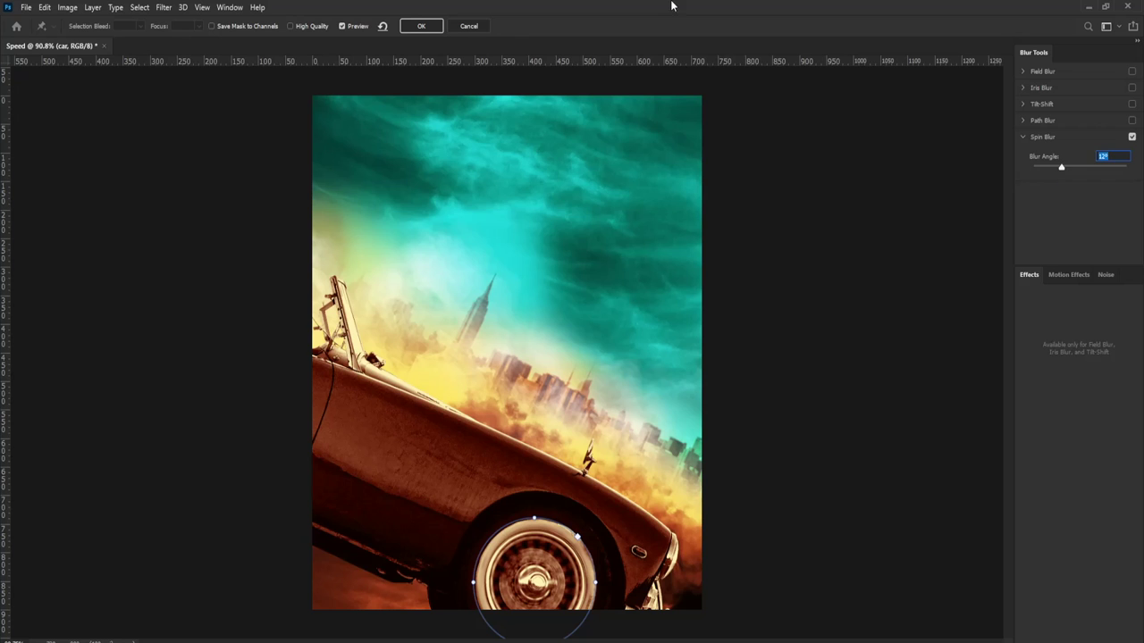
click(429, 27)
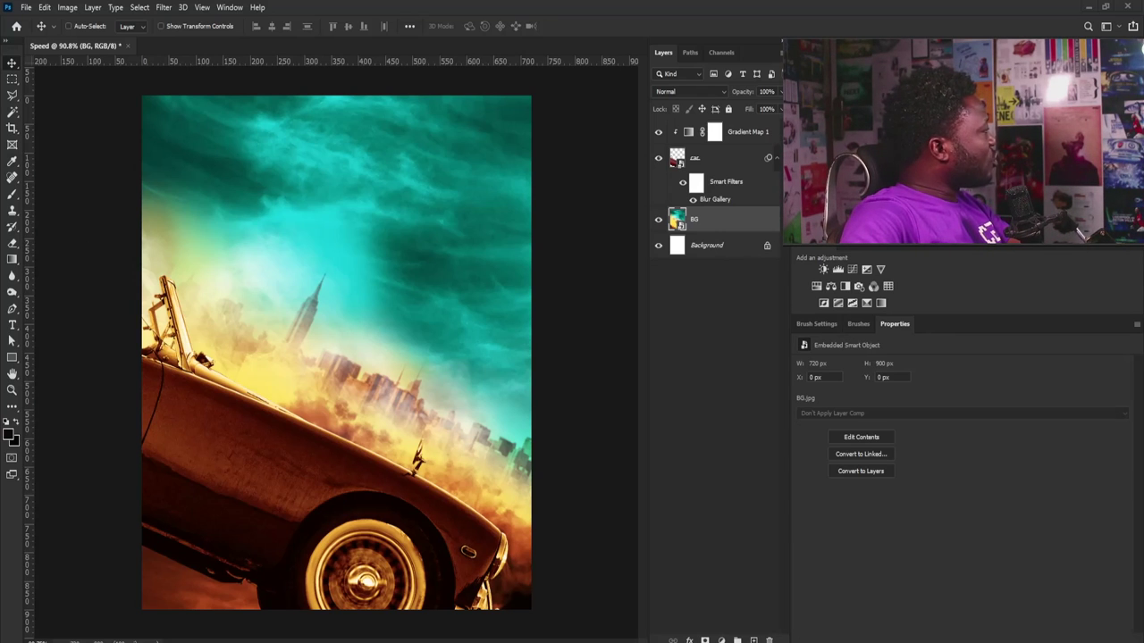
Step: Resize and position the lady image between the background and the car so she sits in the car
key(ctrl+t)
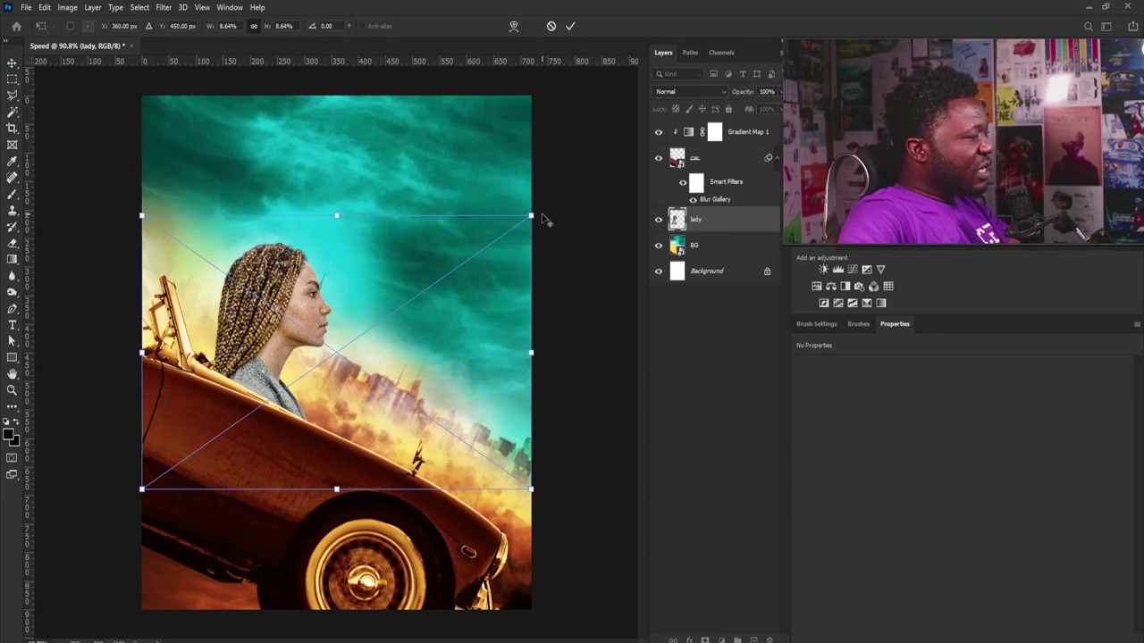
mouse_move(538, 216)
mouse_down()
mouse_move(582, 179)
mouse_move(520, 219)
mouse_up()
drag(254, 381, 214, 327)
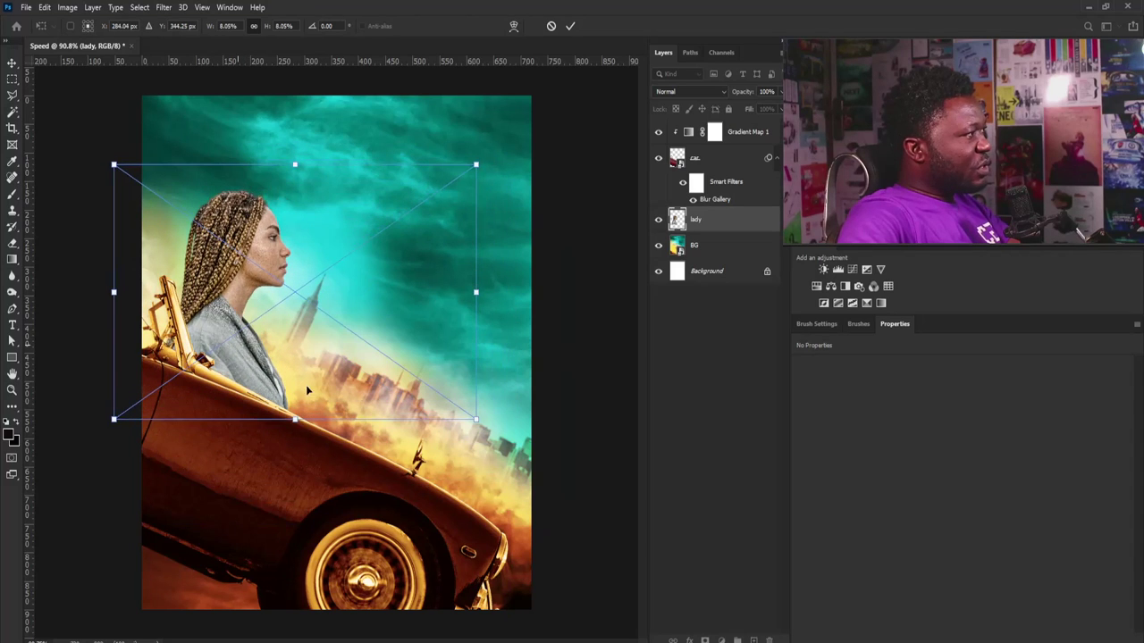
key(Return)
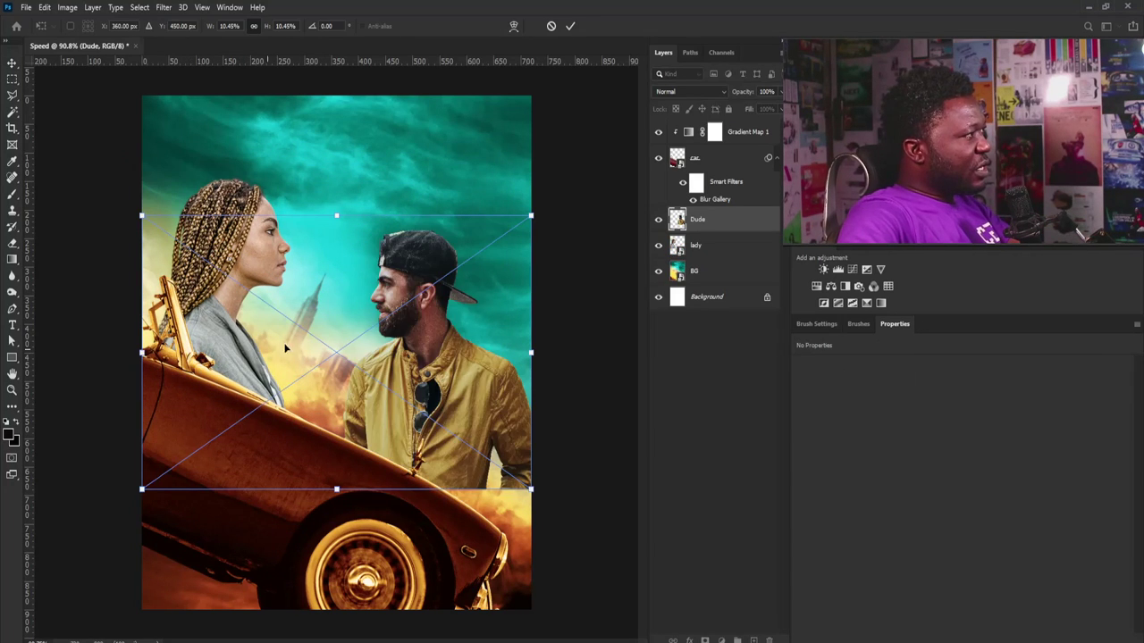
Step: Flip the Dude image horizontally and enlarge it to about 14.19%
right_click(351, 302)
click(383, 492)
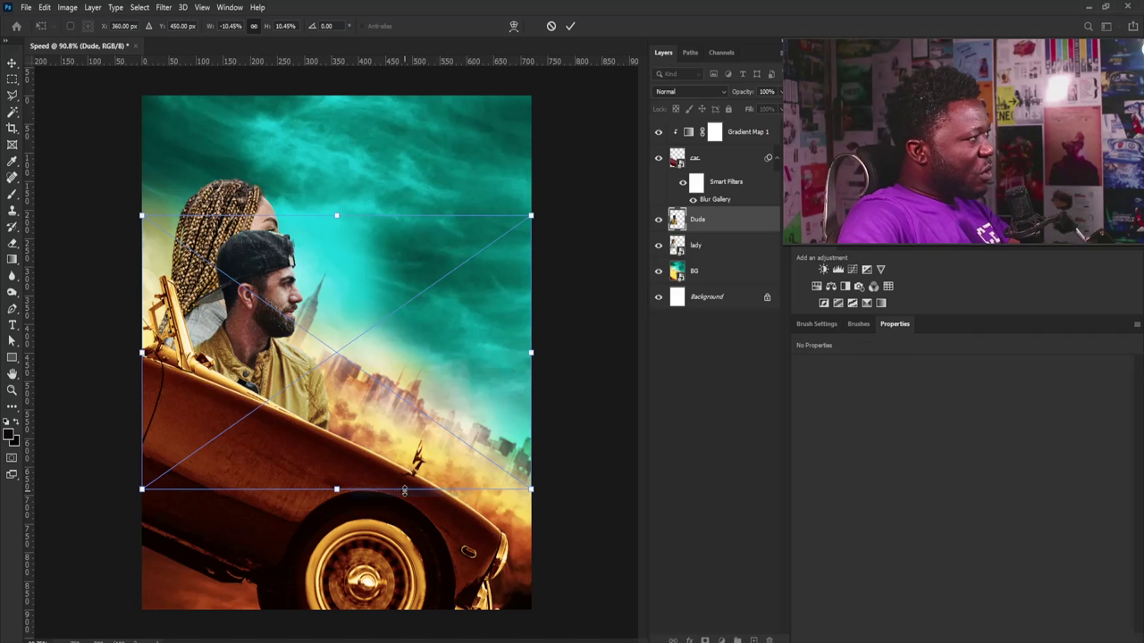
drag(533, 214, 601, 166)
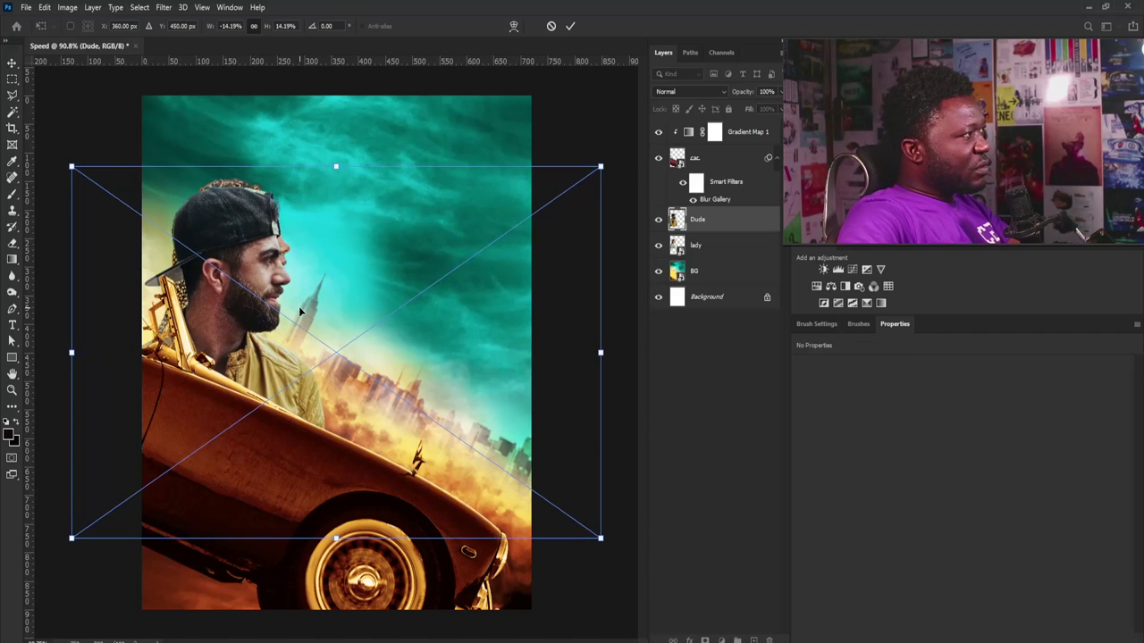
key(Return)
Step: Move the Dude layer below the lady layer, scale it to about 12%, and position him beside her in the car
drag(725, 222, 721, 253)
drag(247, 297, 316, 269)
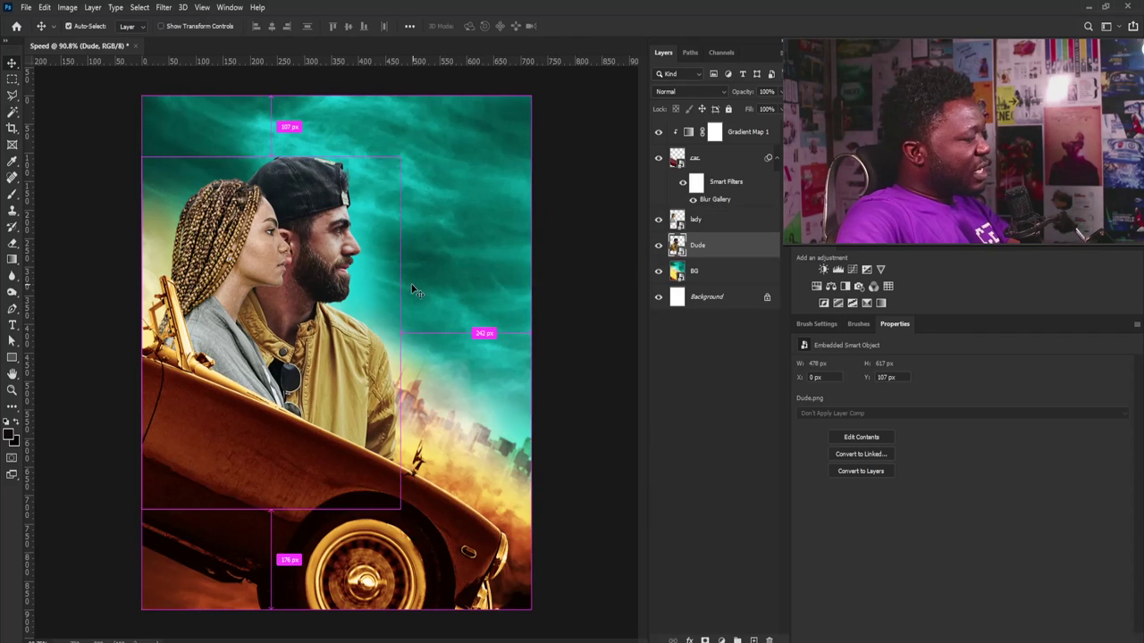
key(ctrl+t)
drag(144, 139, 175, 178)
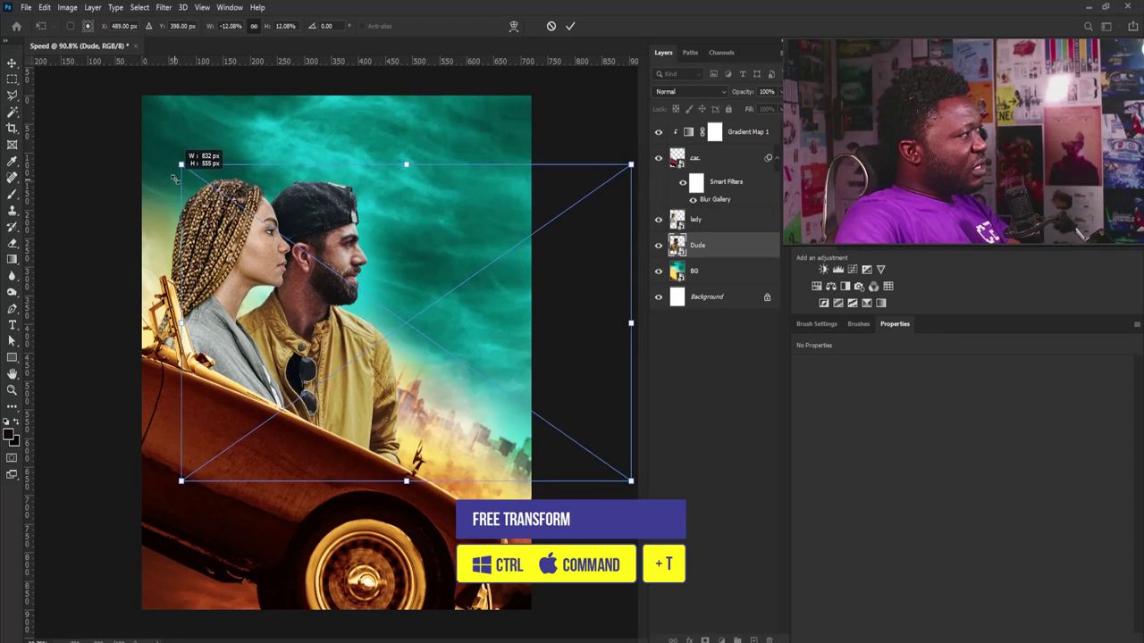
drag(322, 350, 314, 325)
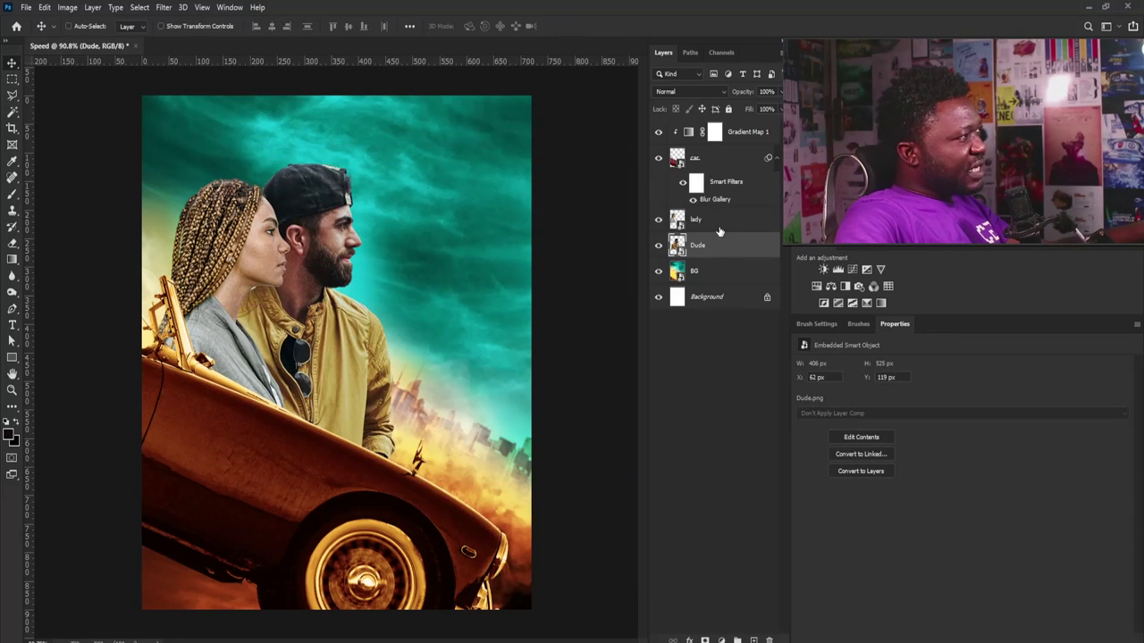
Step: Transform the lady and Dude layers together to be slightly larger, and shift the car about 37 px left and 14 px up
shift+click(721, 227)
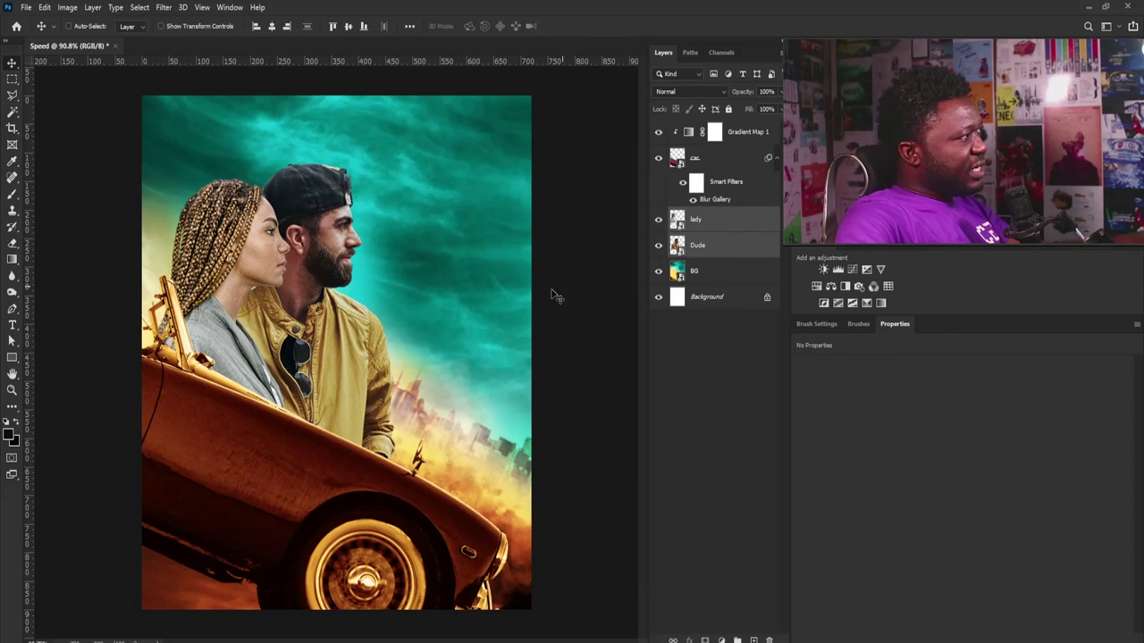
key(ctrl+t)
drag(459, 286, 472, 228)
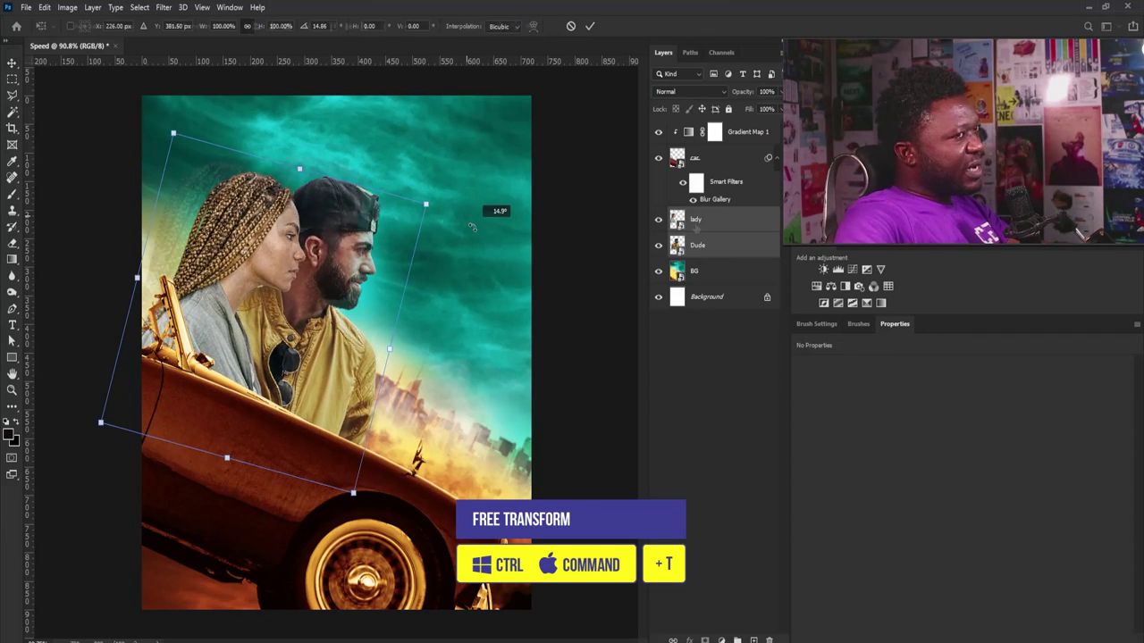
click(735, 159)
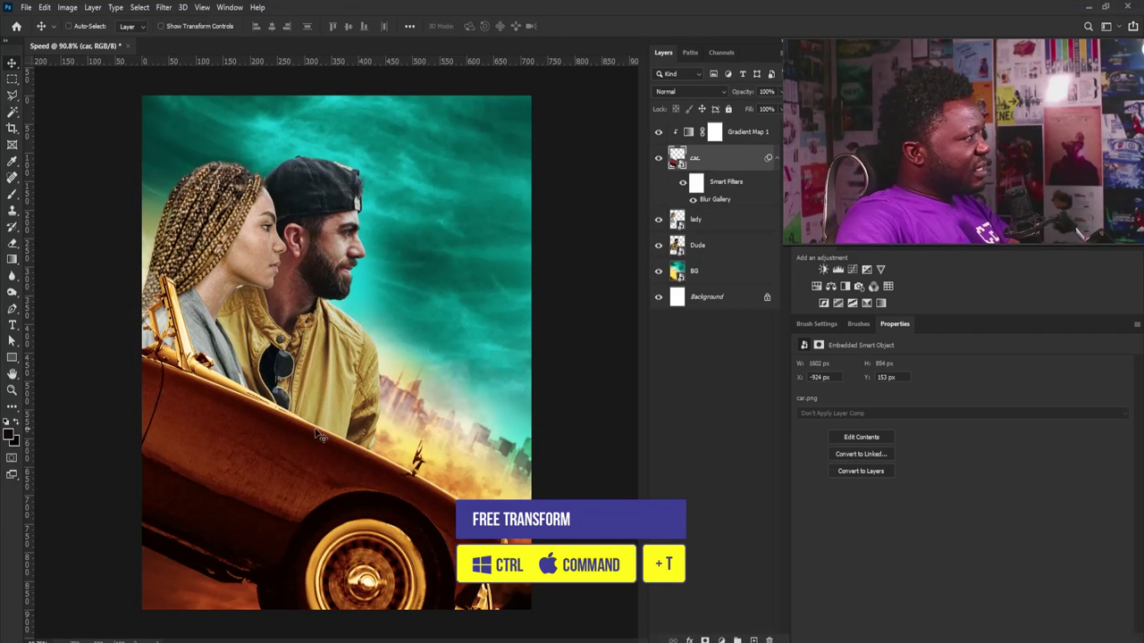
drag(318, 435, 293, 437)
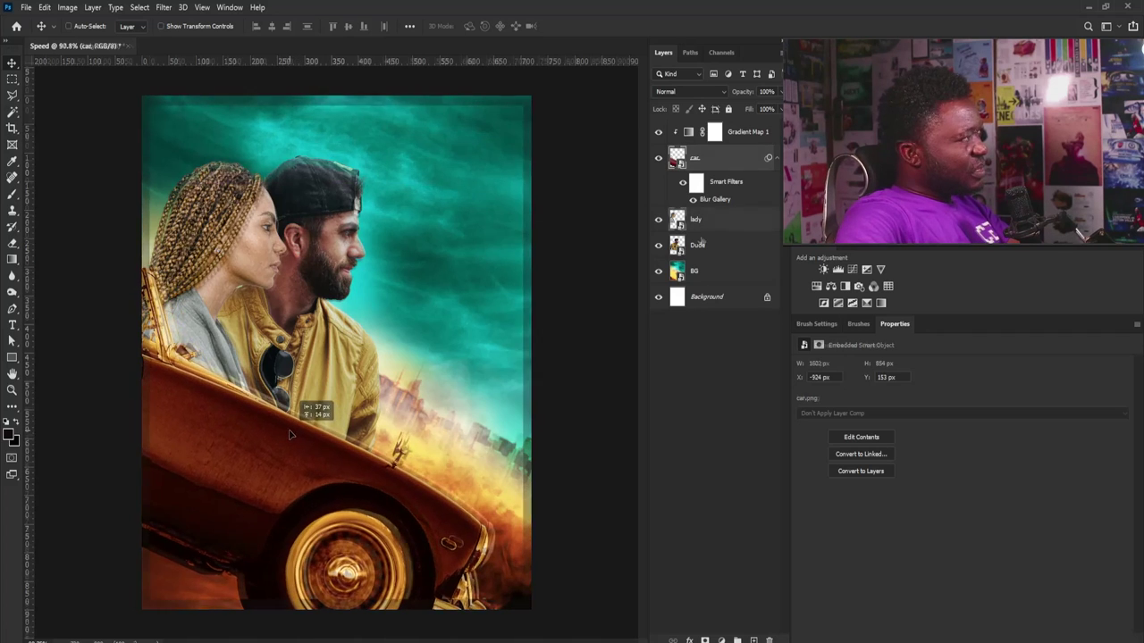
Step: Group the lady and Dude layers and name the group Characters
shift+click(715, 243)
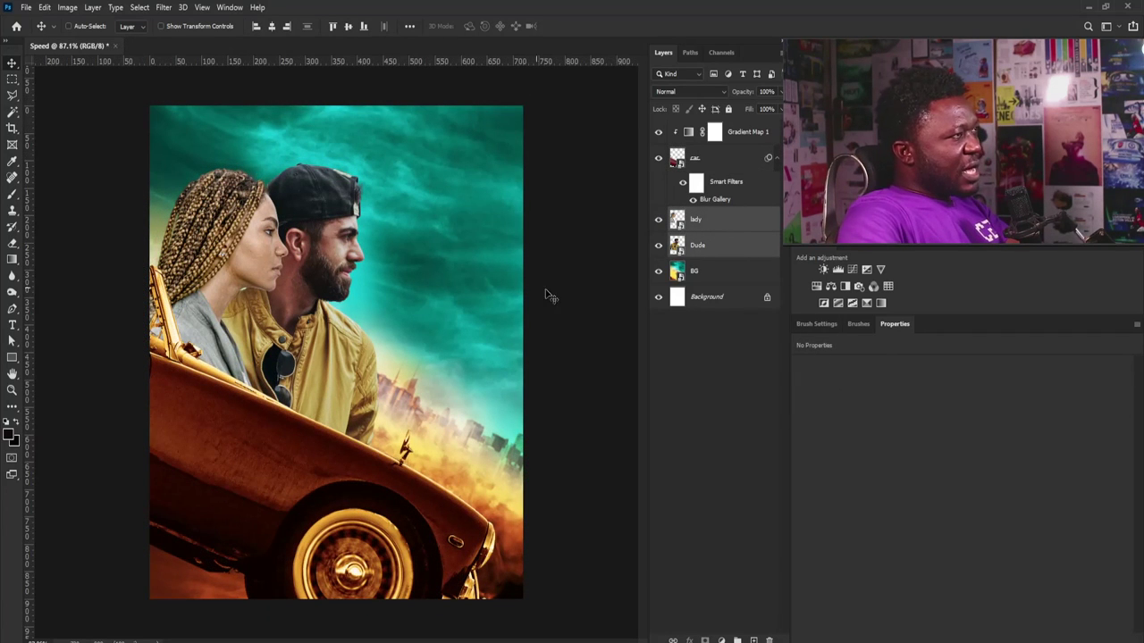
key(ctrl+g)
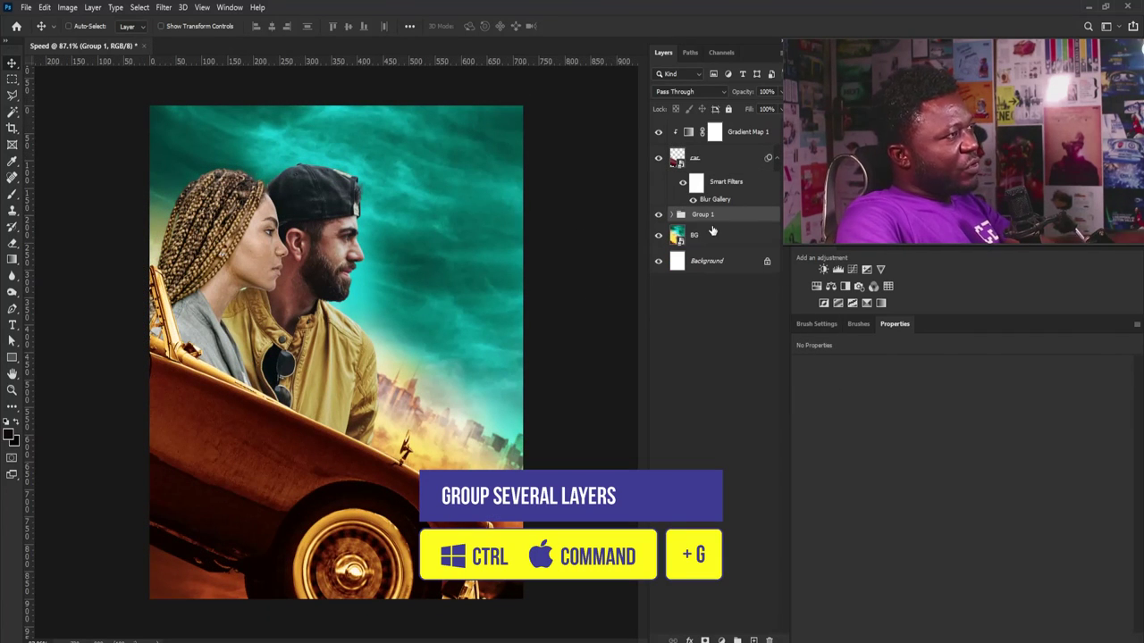
text(Ch)
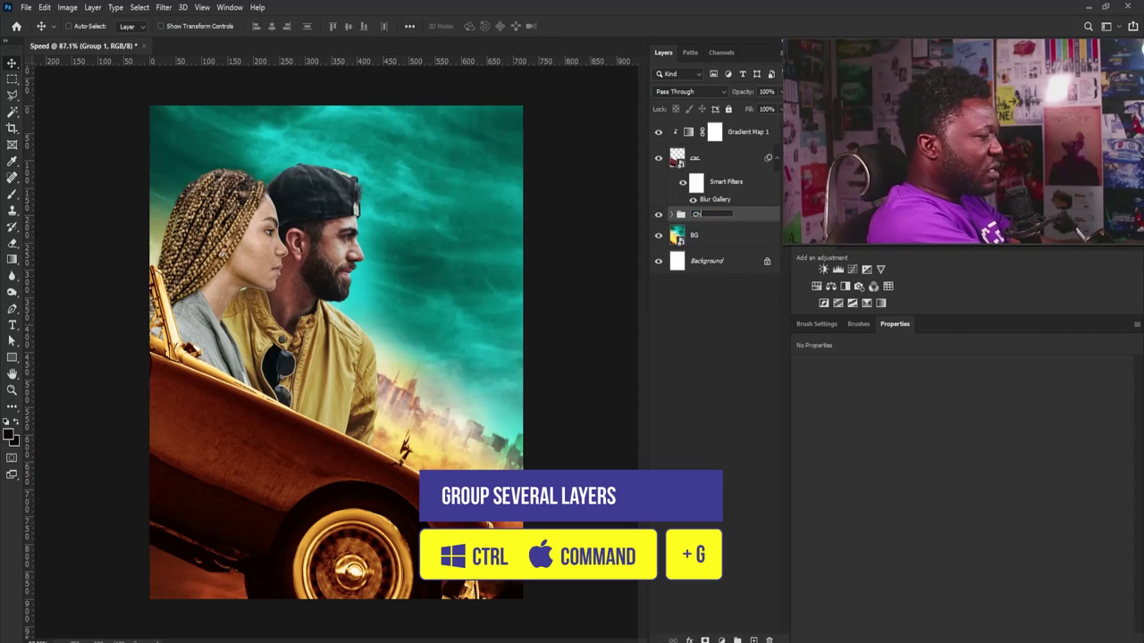
text(aracters)
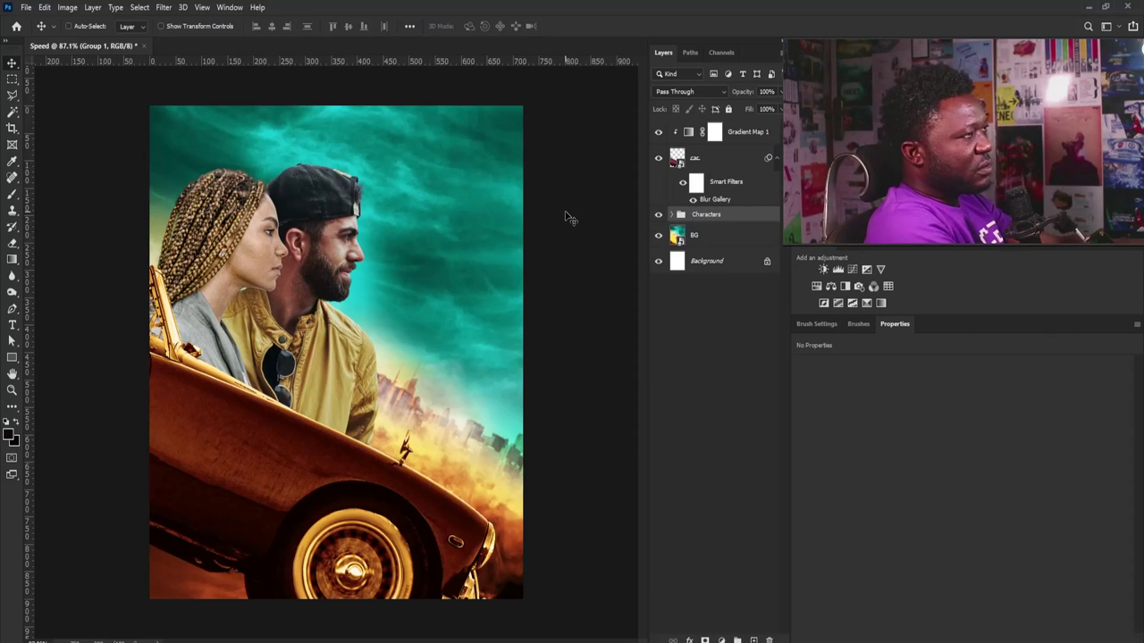
key(Return)
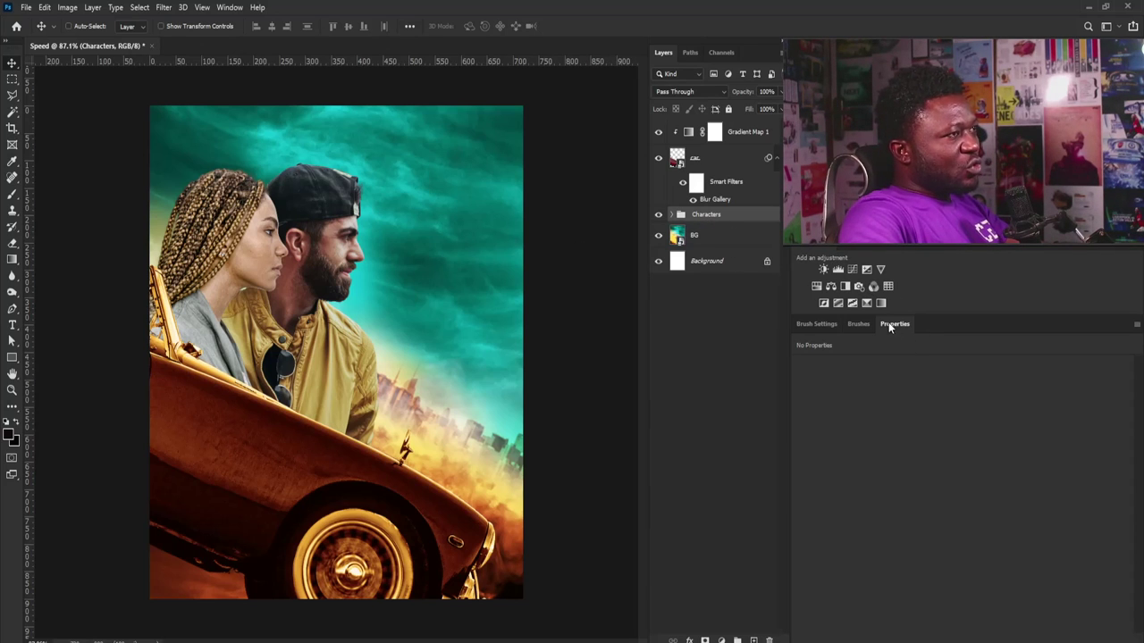
Step: Add a Gradient Map adjustment layer above the Characters group and clip it to the group
click(866, 303)
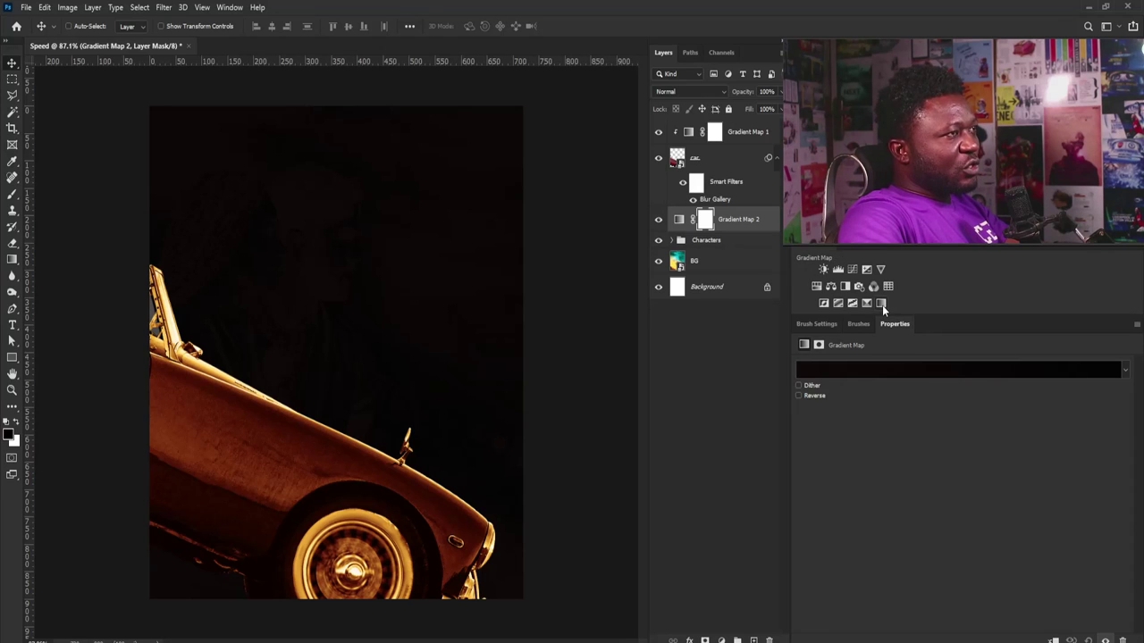
key(ctrl+alt+g)
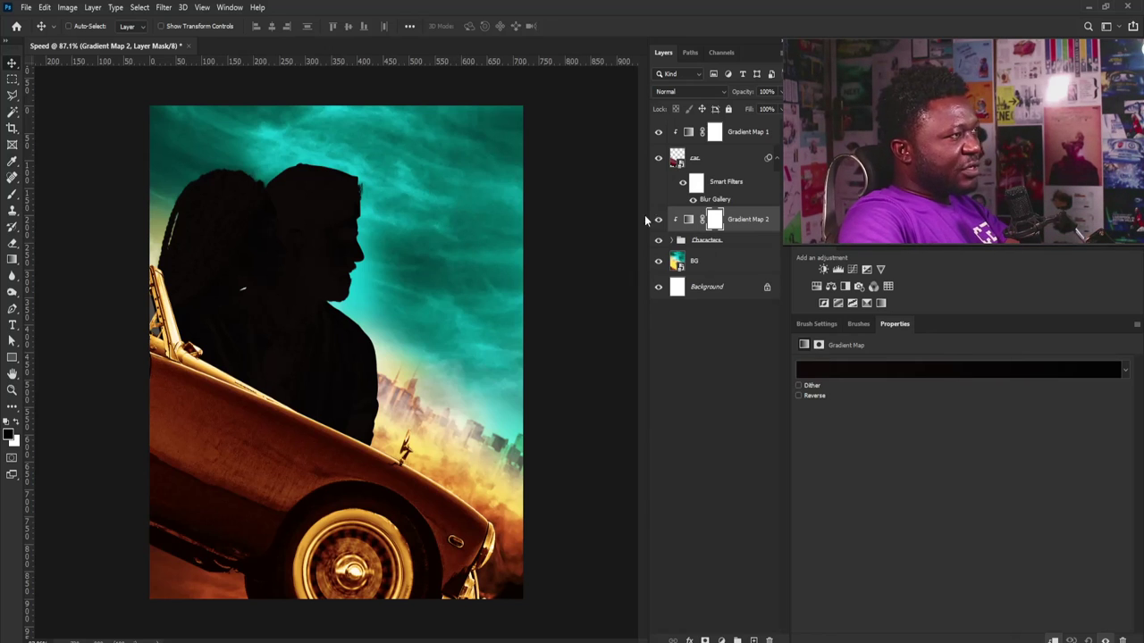
click(872, 368)
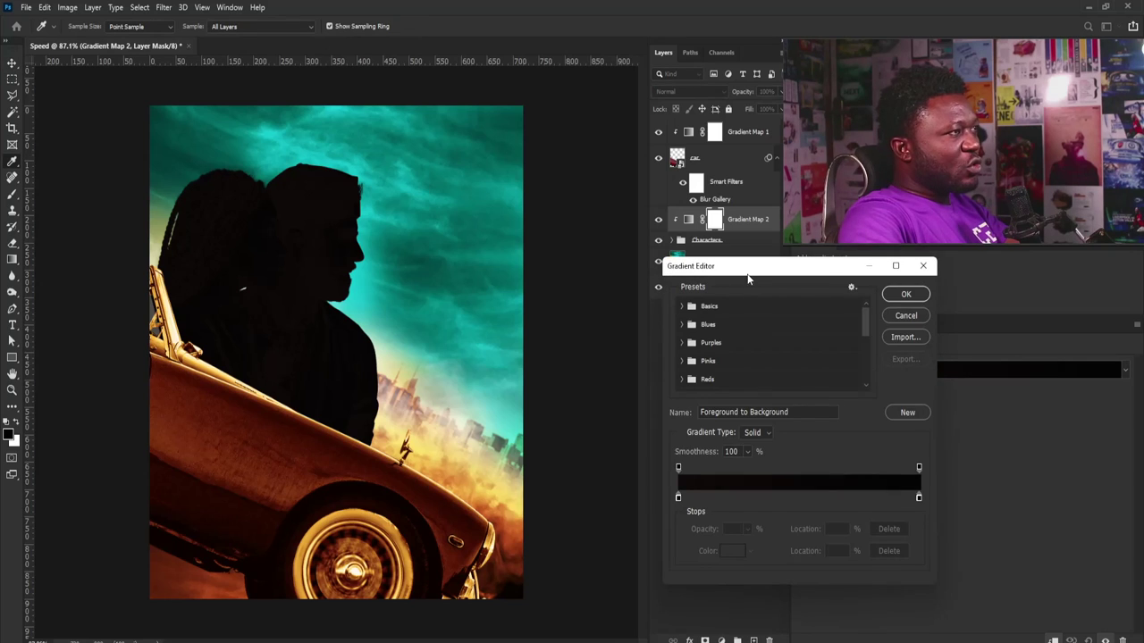
drag(749, 280, 758, 324)
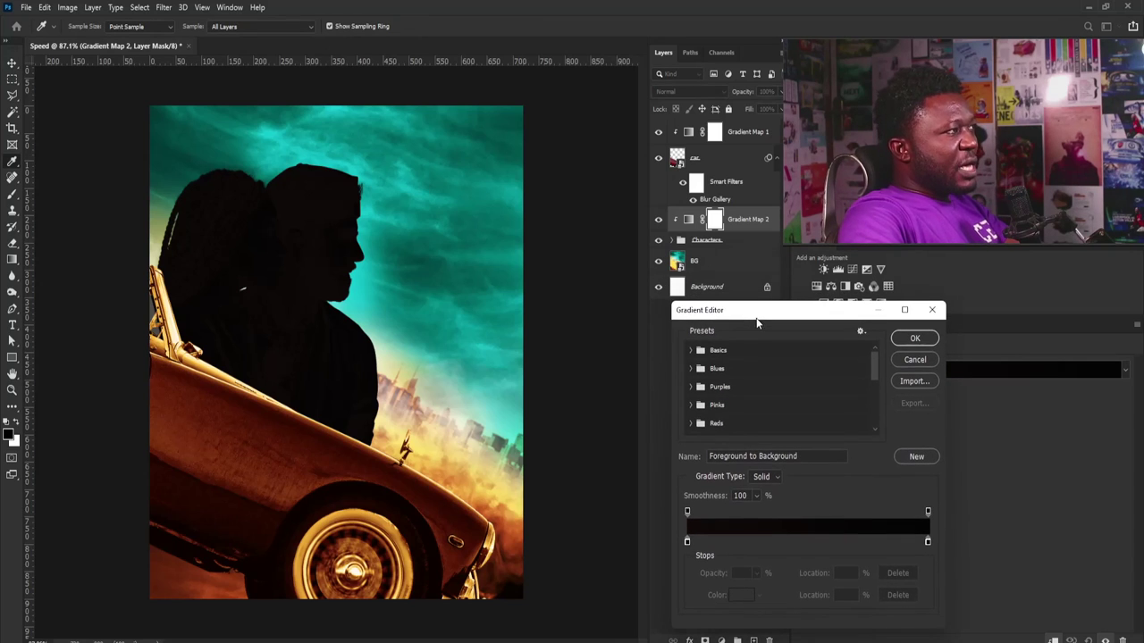
click(688, 542)
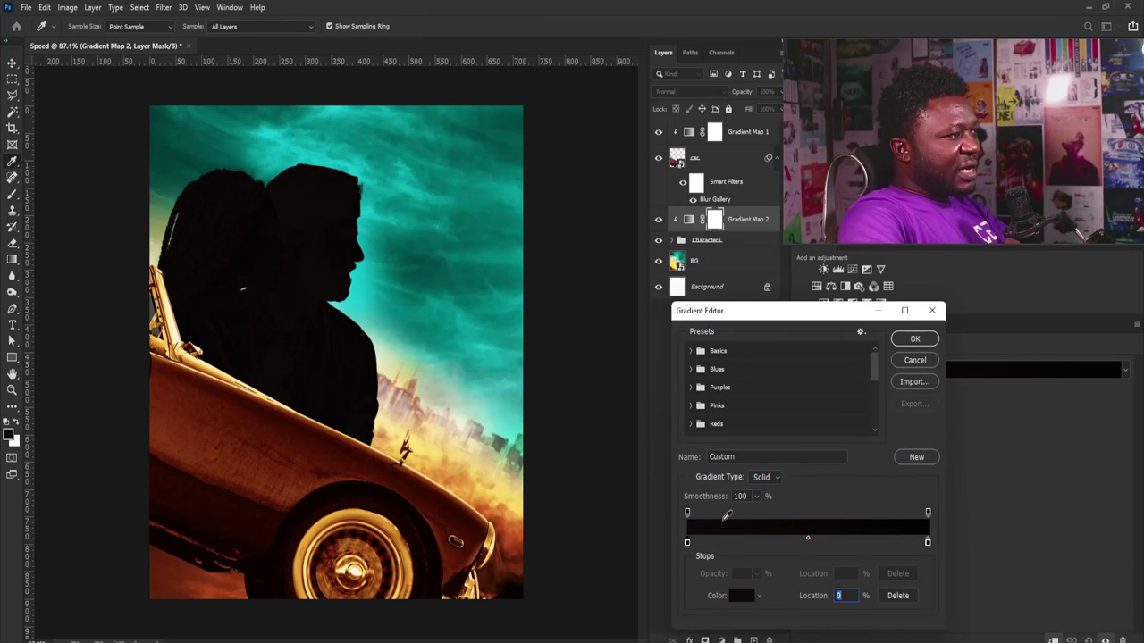
click(901, 362)
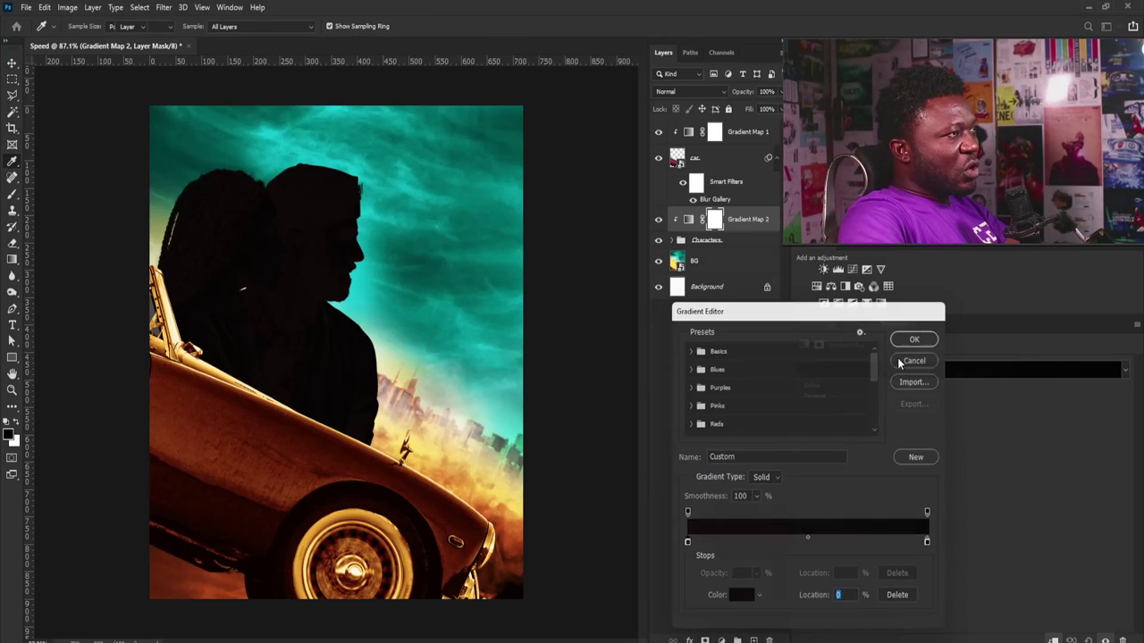
Step: Edit the Characters group's Gradient Map and set its darkest stop to dark brown #140802, starting from a tone sampled in the background's shadows
click(686, 220)
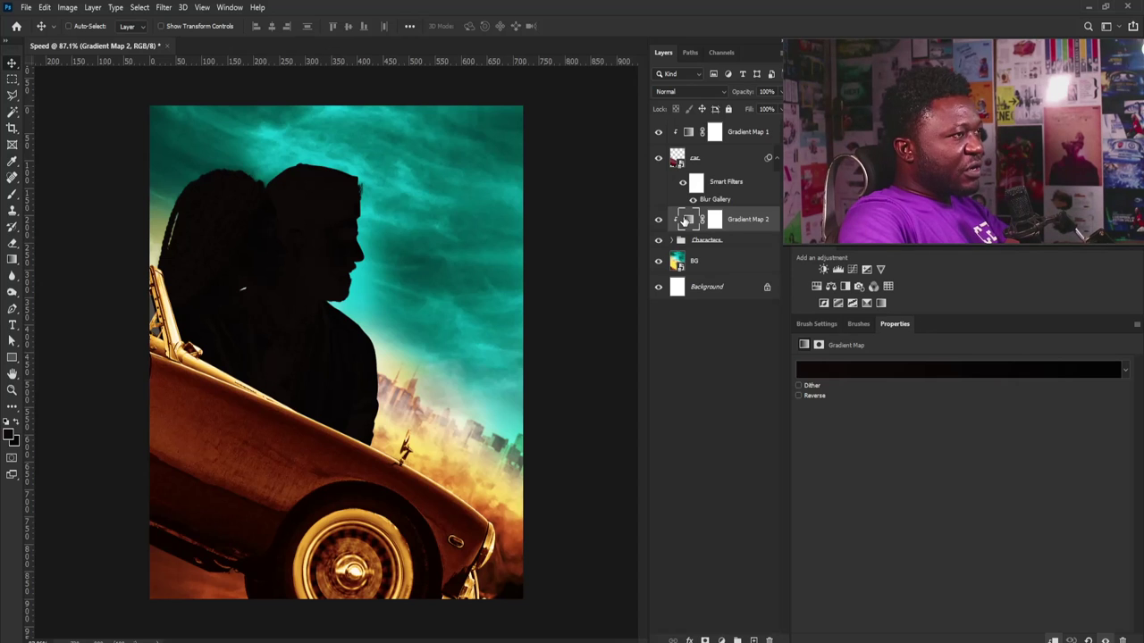
click(839, 368)
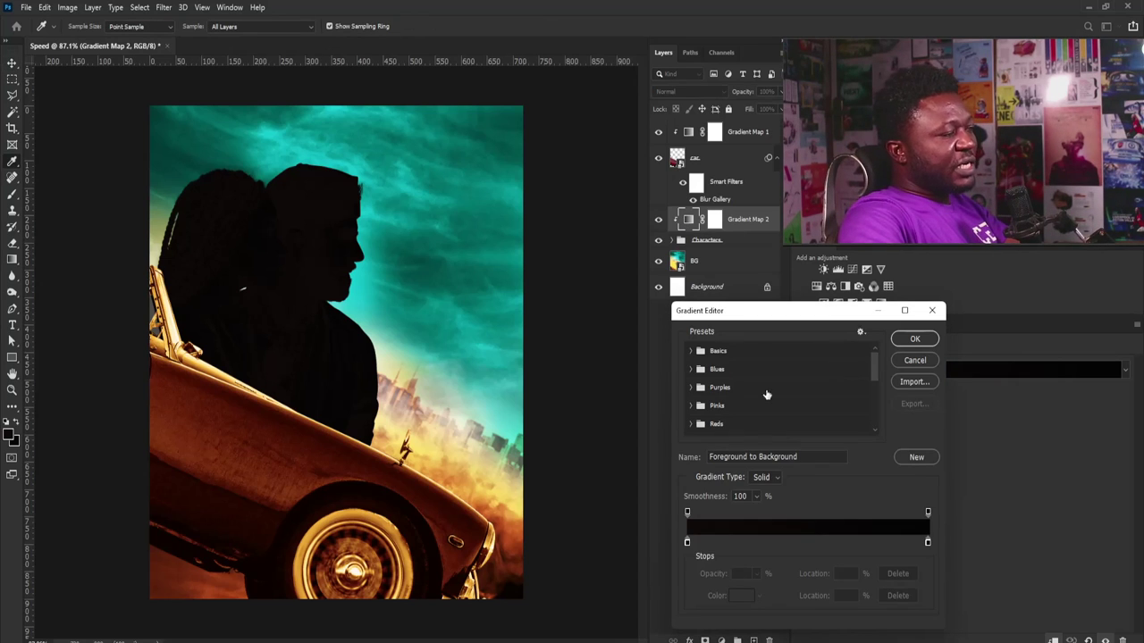
double_click(687, 543)
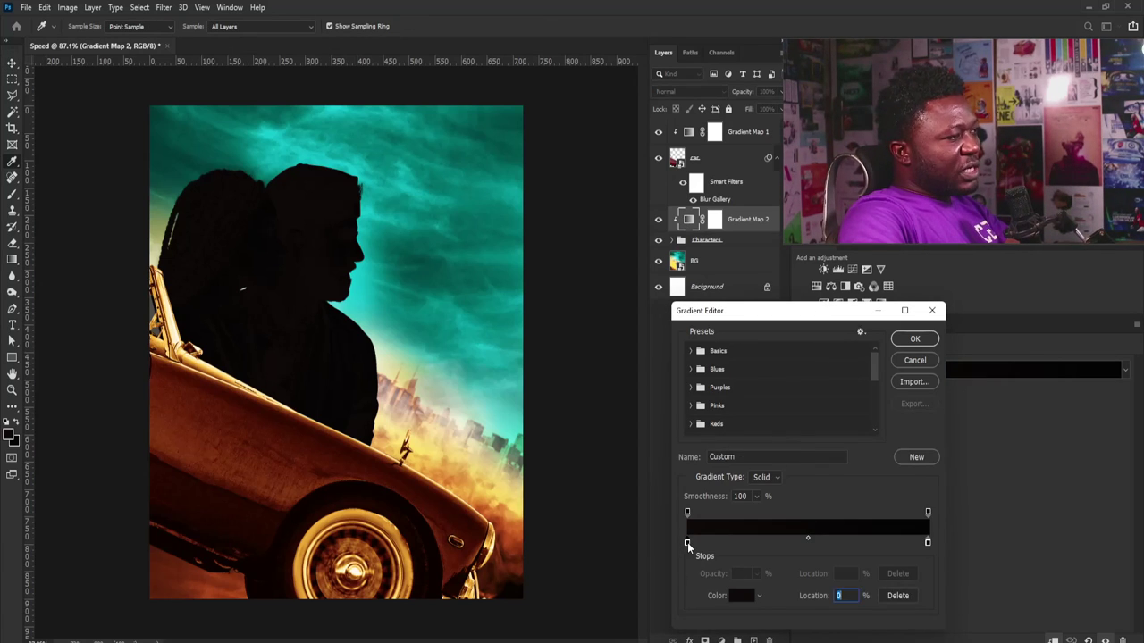
drag(886, 406, 766, 383)
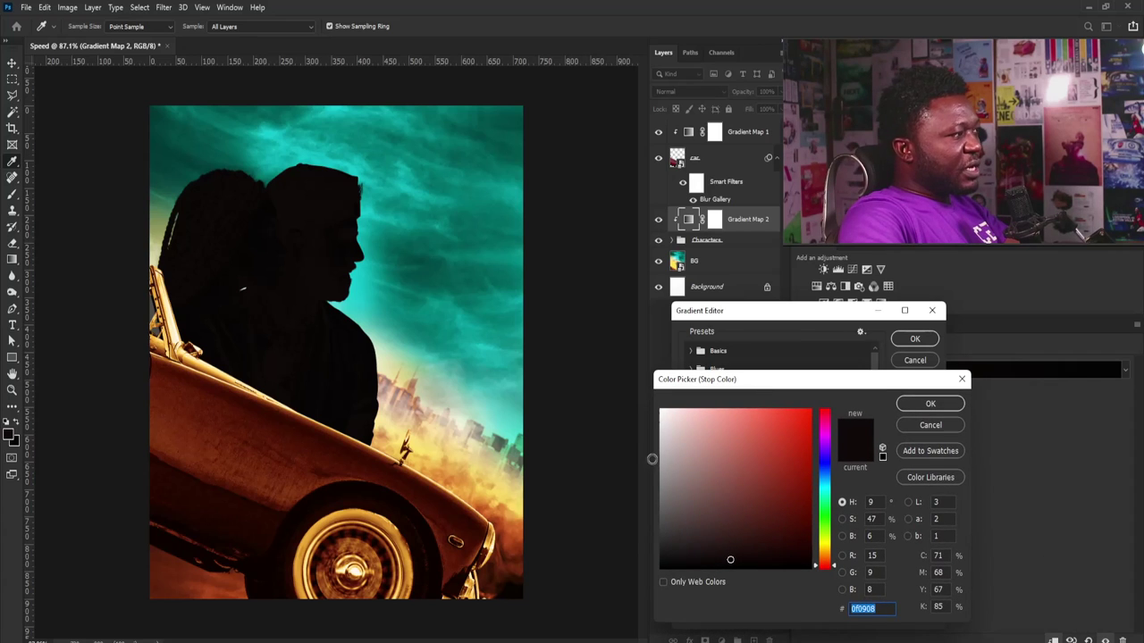
click(516, 579)
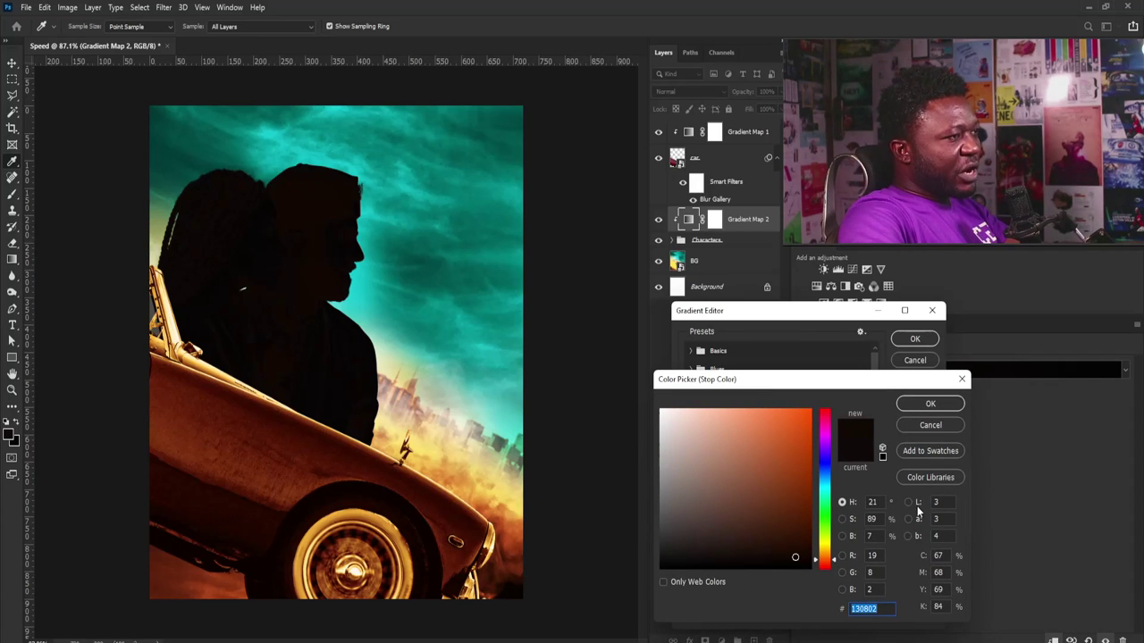
click(798, 556)
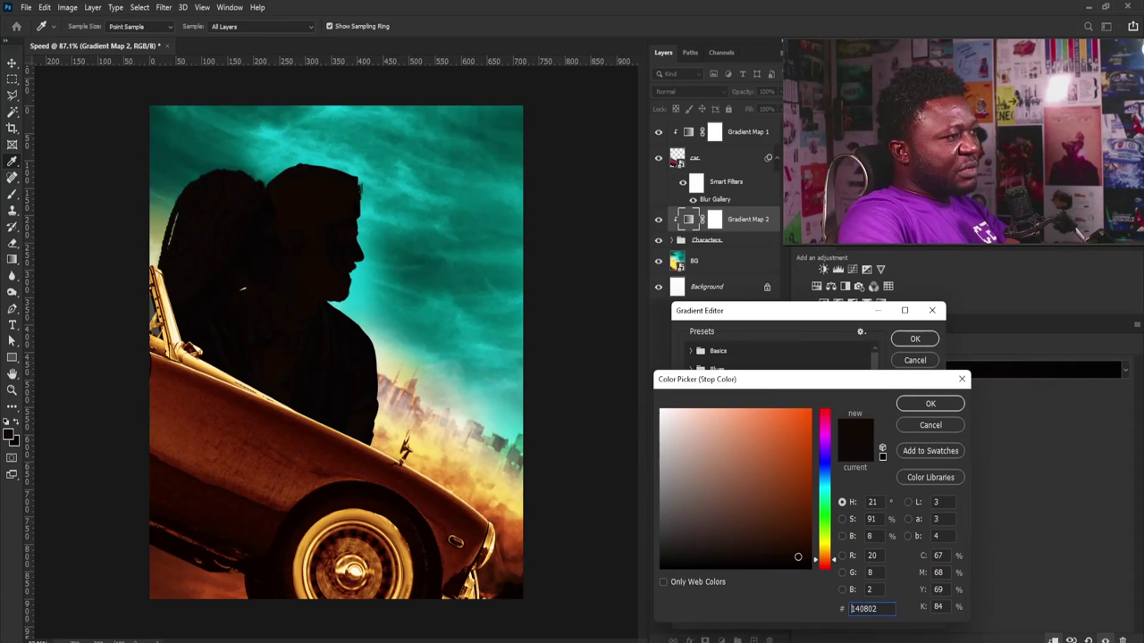
click(932, 407)
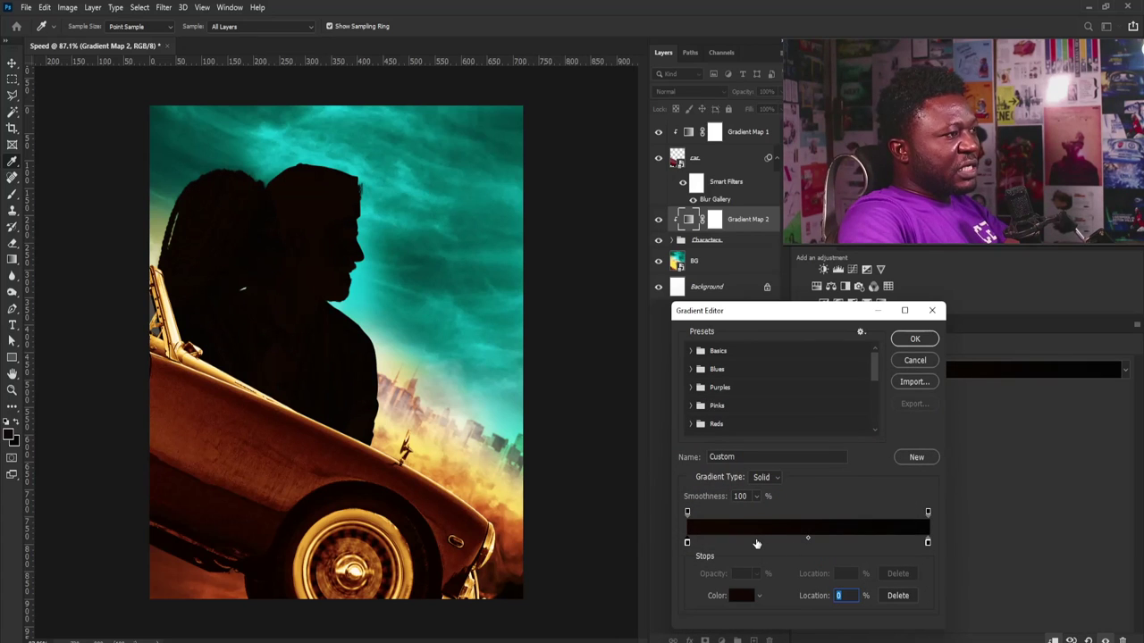
Step: Add a gradient stop at 28% and colour it rust #913714, sampled from the poster's right edge
double_click(755, 542)
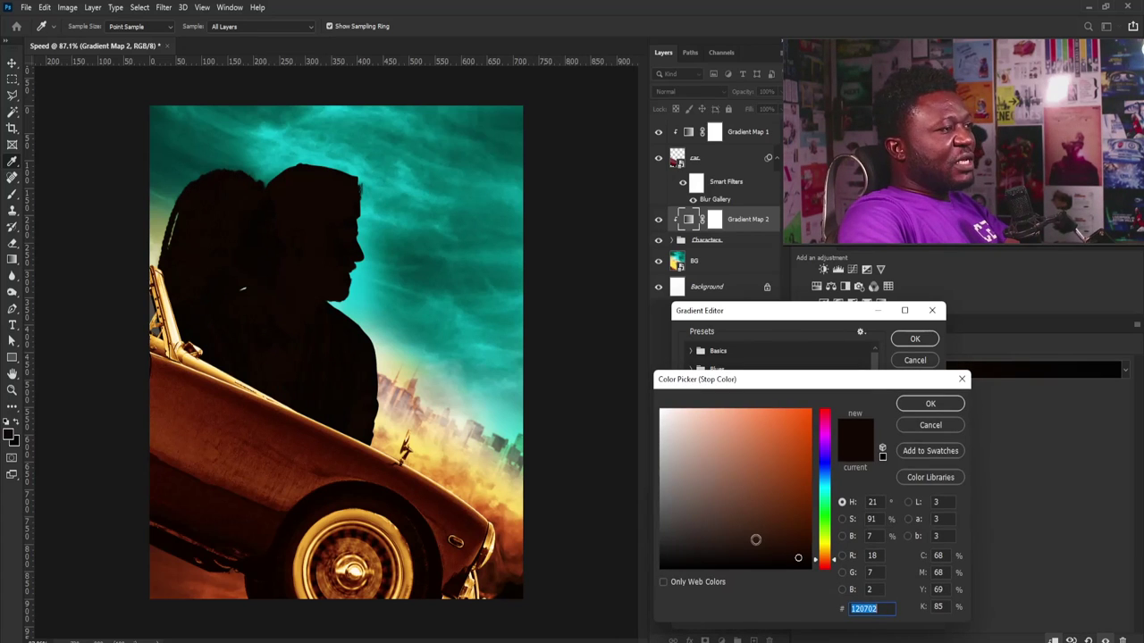
click(523, 534)
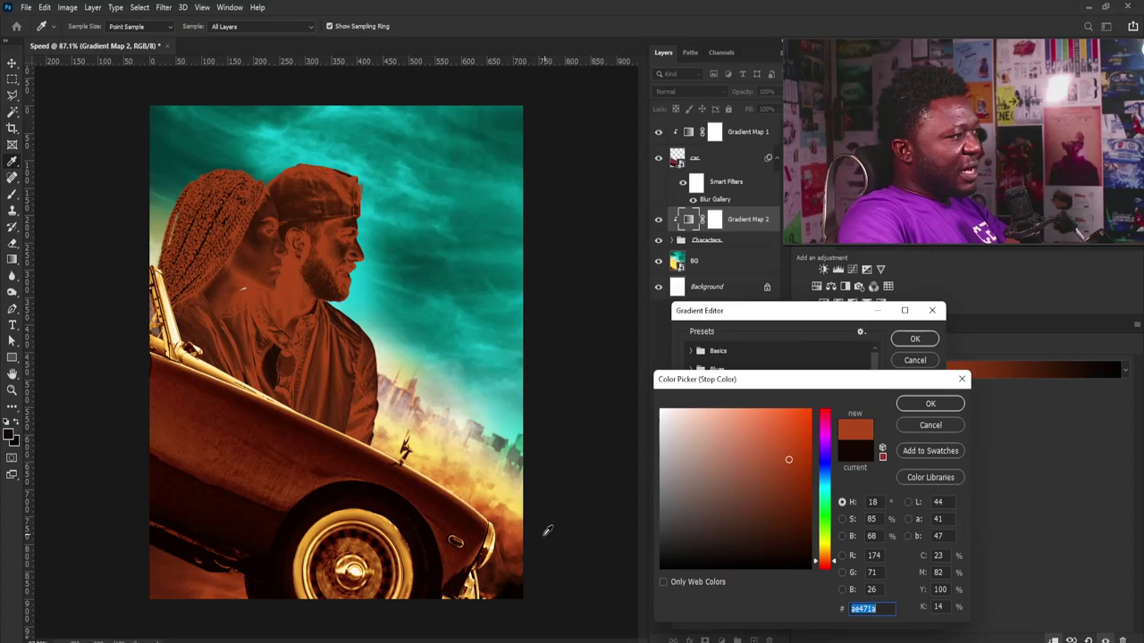
click(521, 539)
click(938, 403)
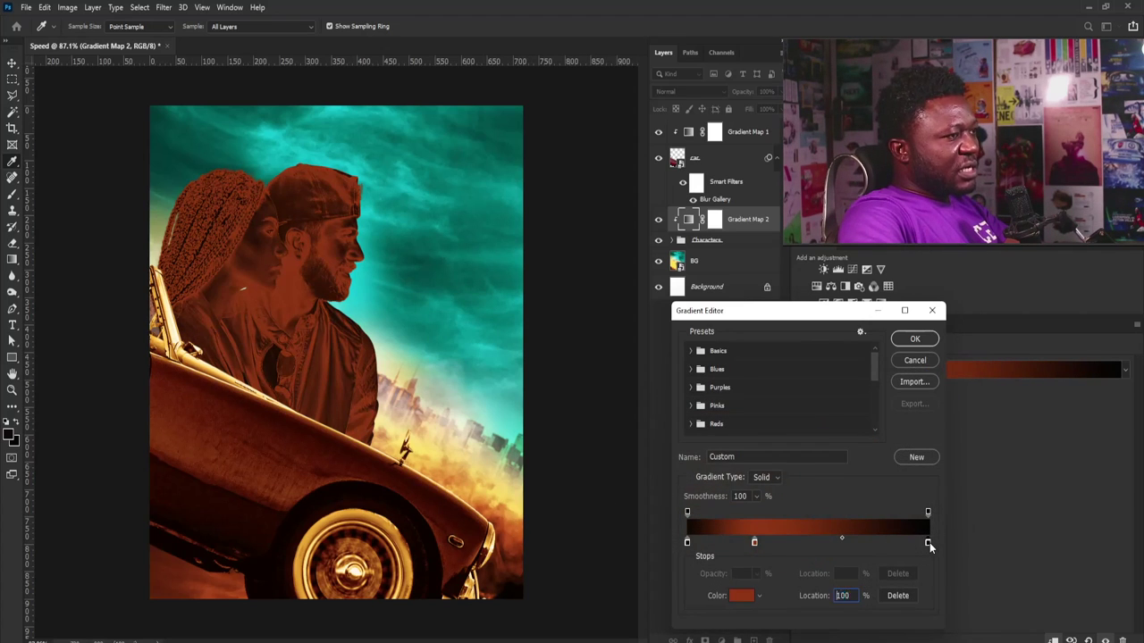
Step: Set the gradient's end stop at 100% to cream #fff9ec, sampled from a bright highlight on the car
double_click(928, 542)
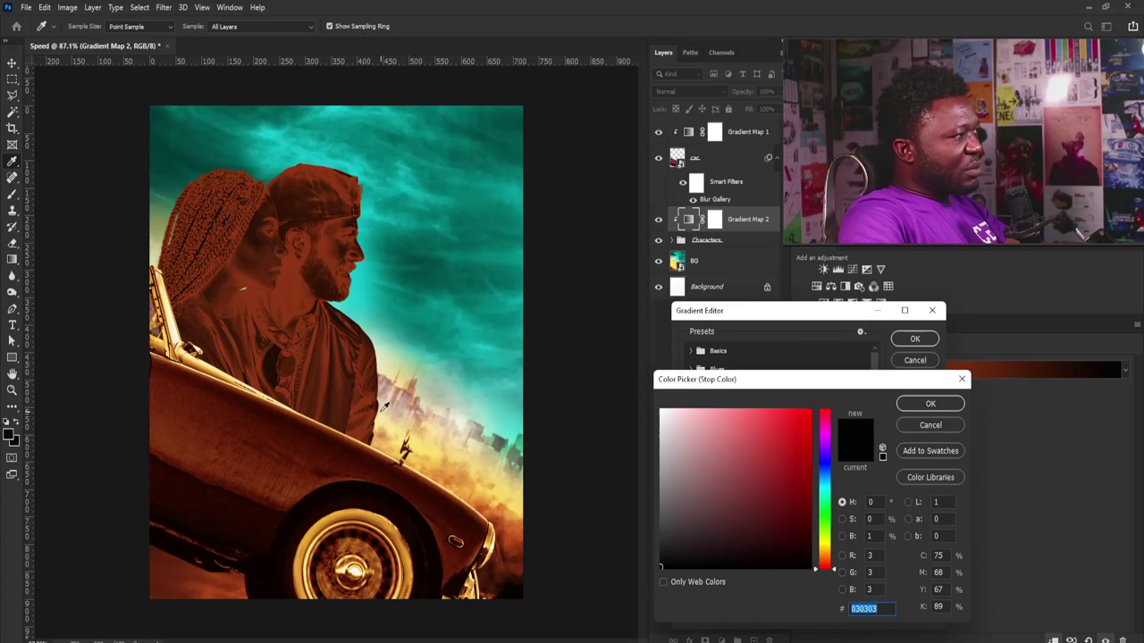
click(180, 324)
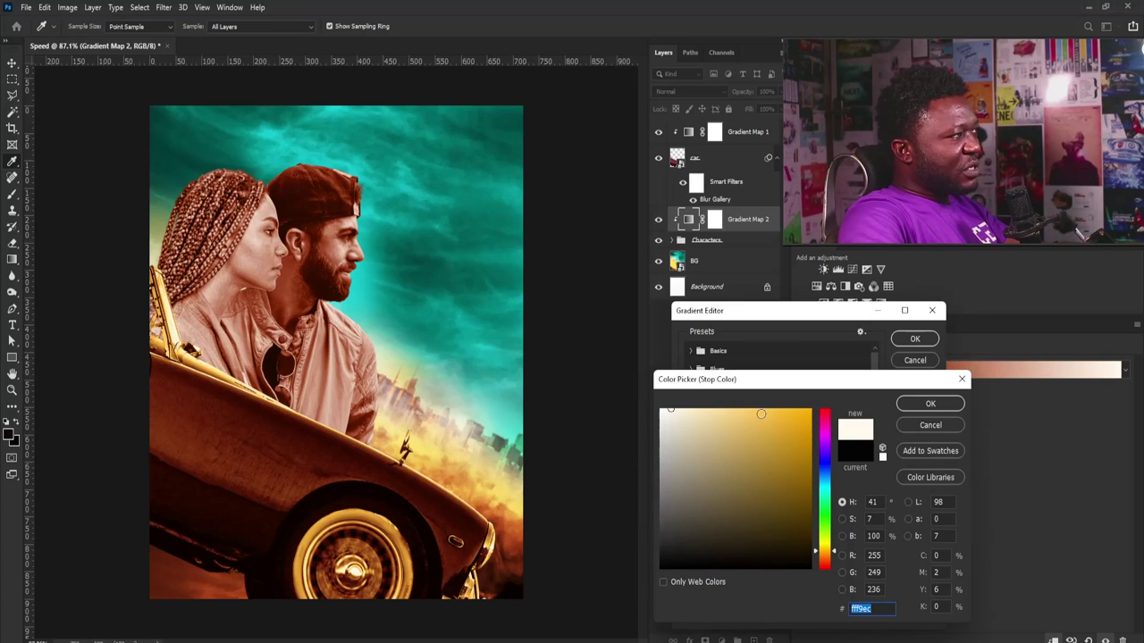
click(930, 404)
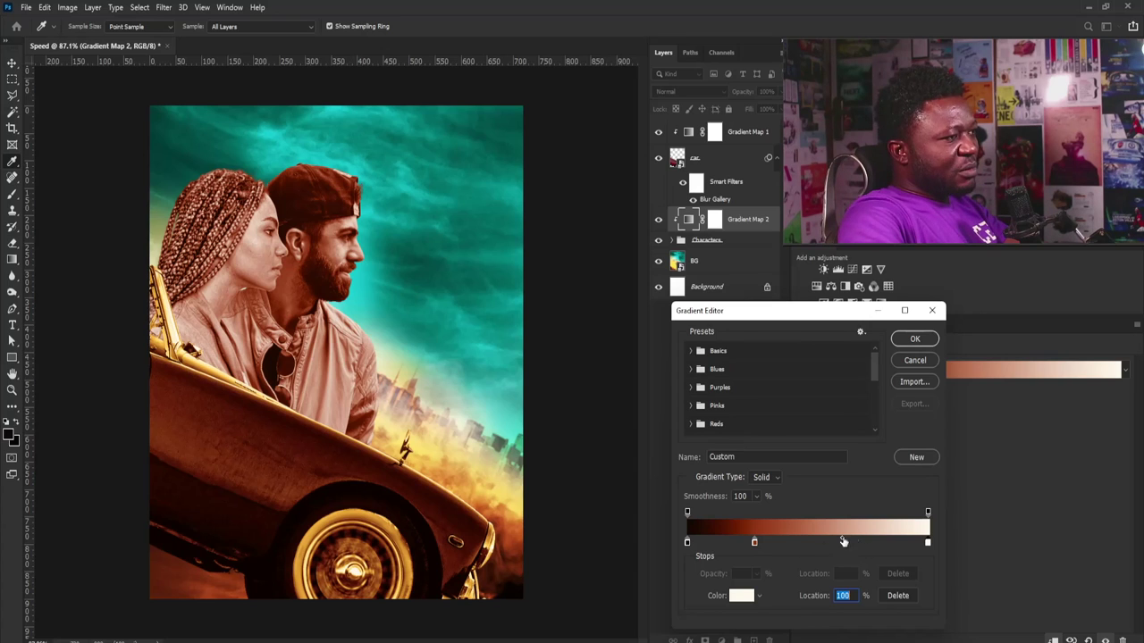
Step: Add a gradient stop at 69% and colour it warm pale yellow #ffdd9a, starting from a yellow sampled in the background
click(754, 543)
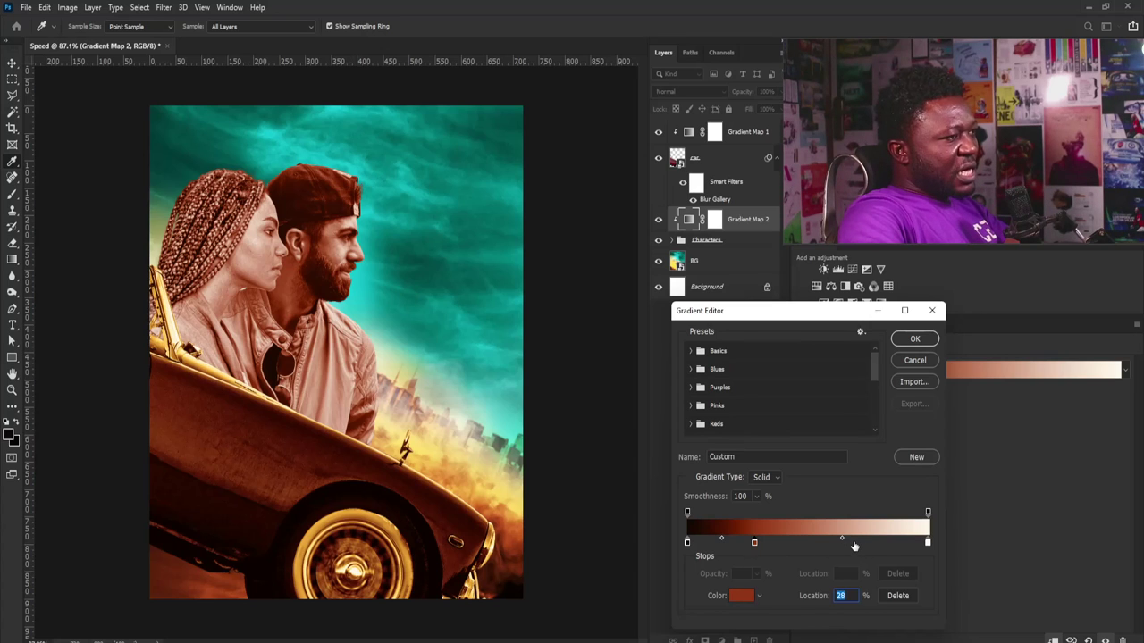
click(853, 544)
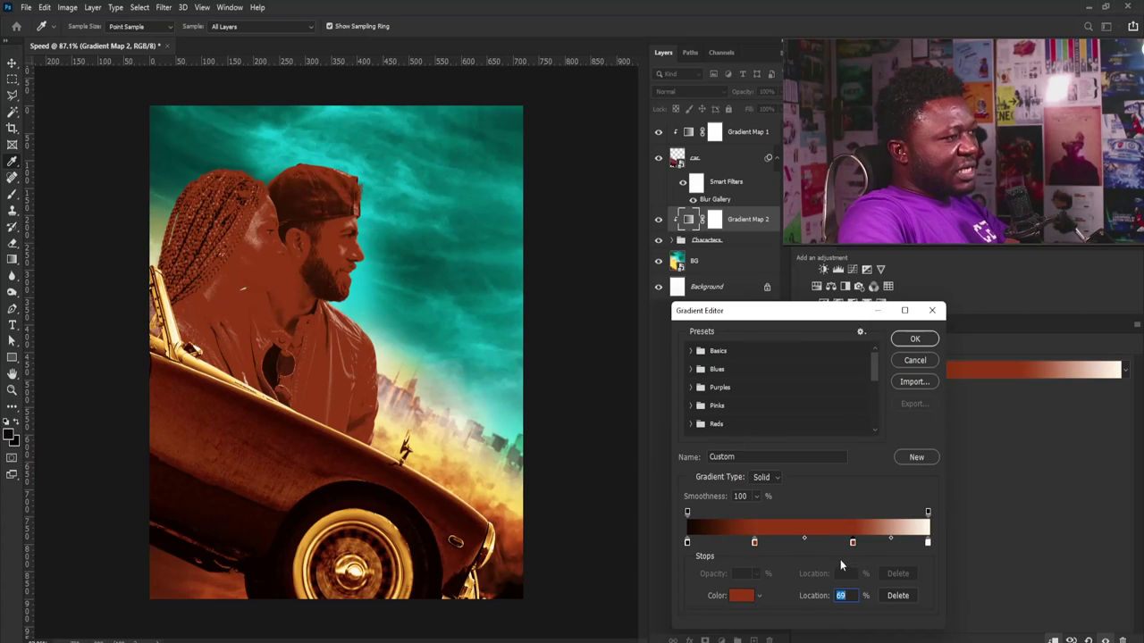
click(740, 596)
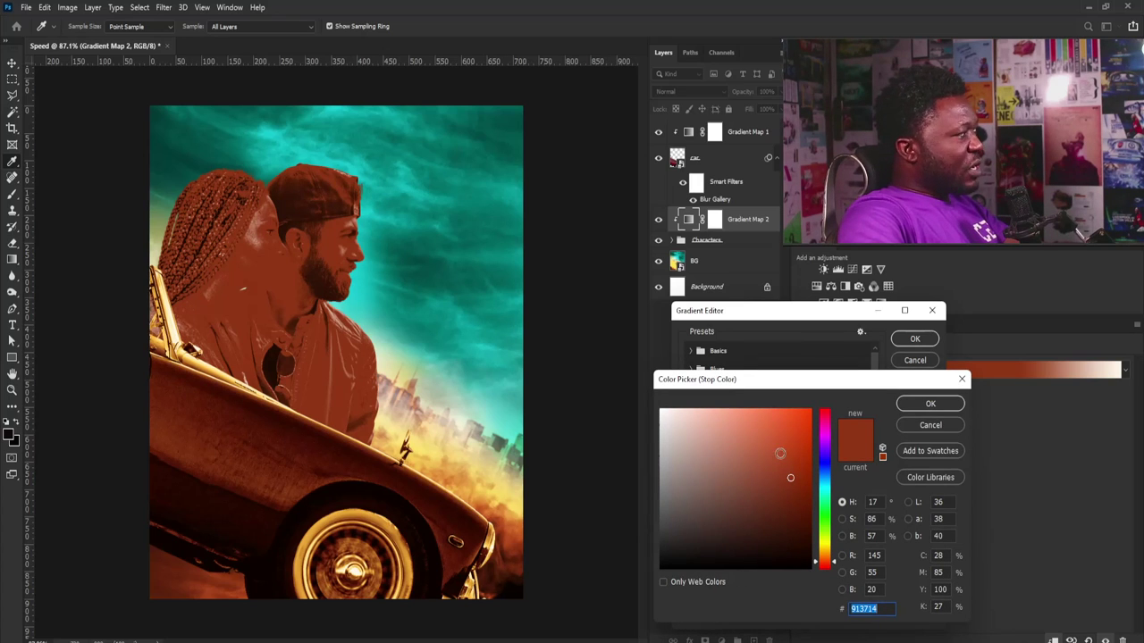
drag(785, 477, 755, 447)
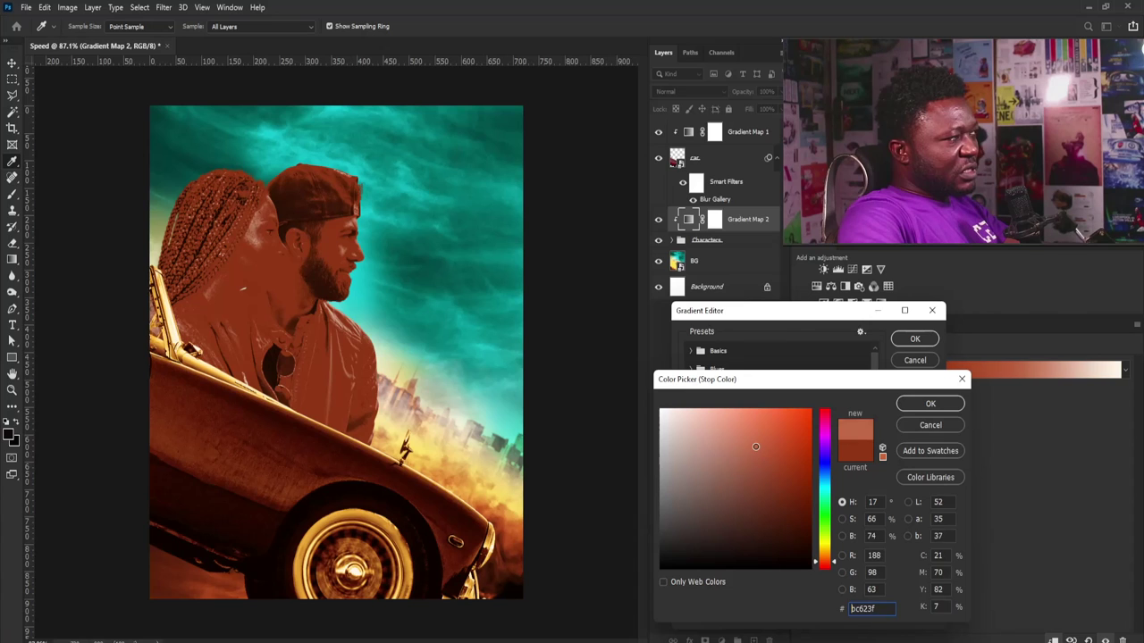
click(500, 487)
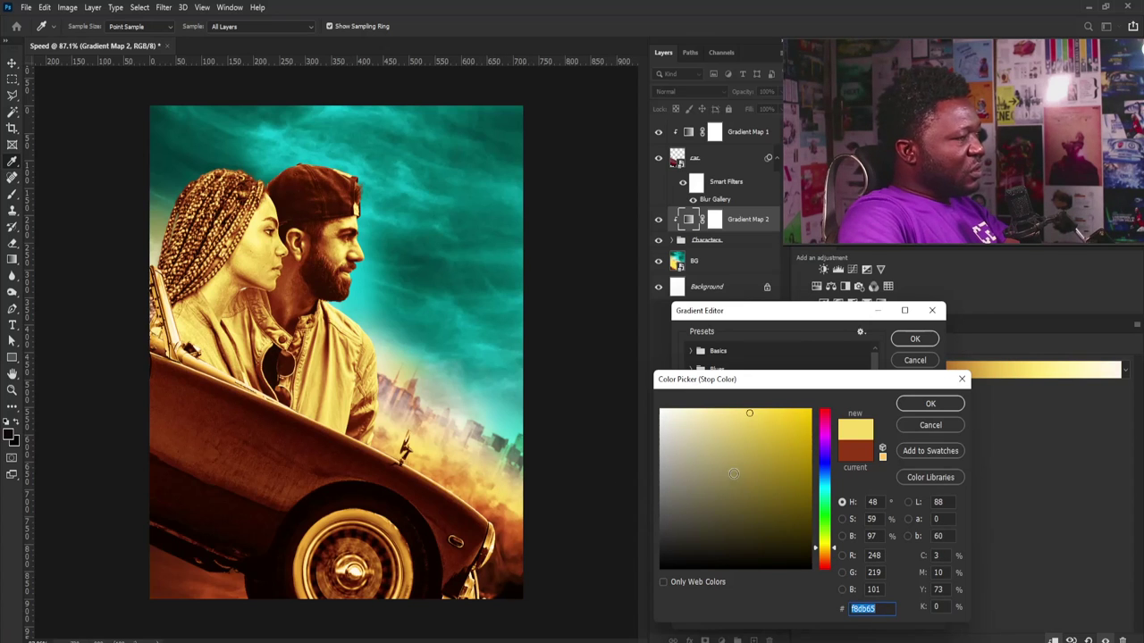
click(719, 410)
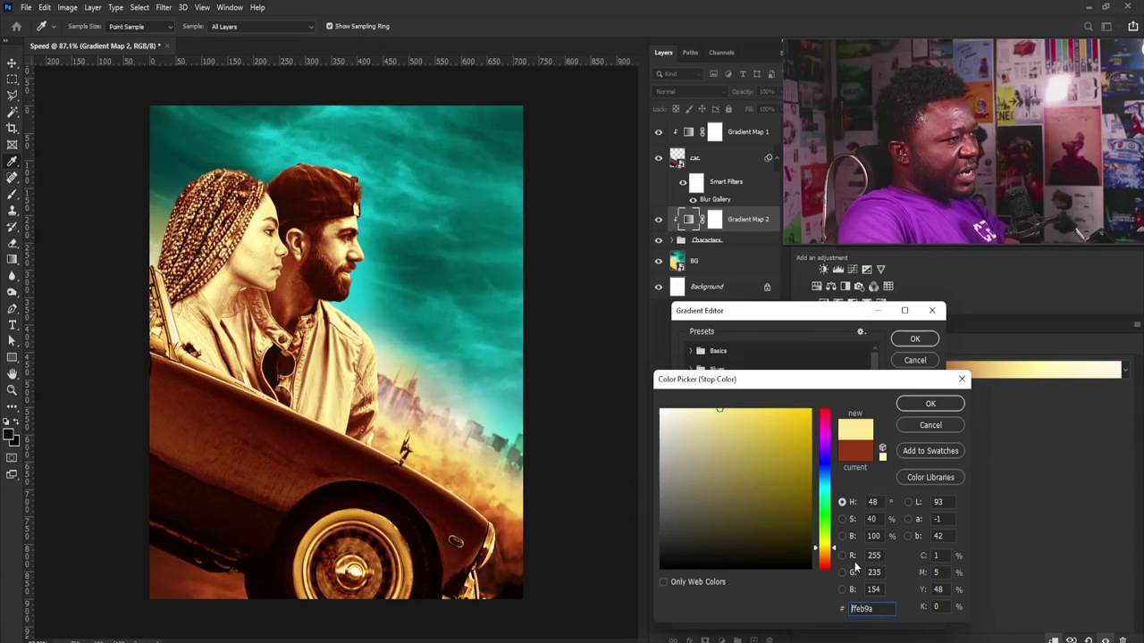
drag(836, 554, 832, 554)
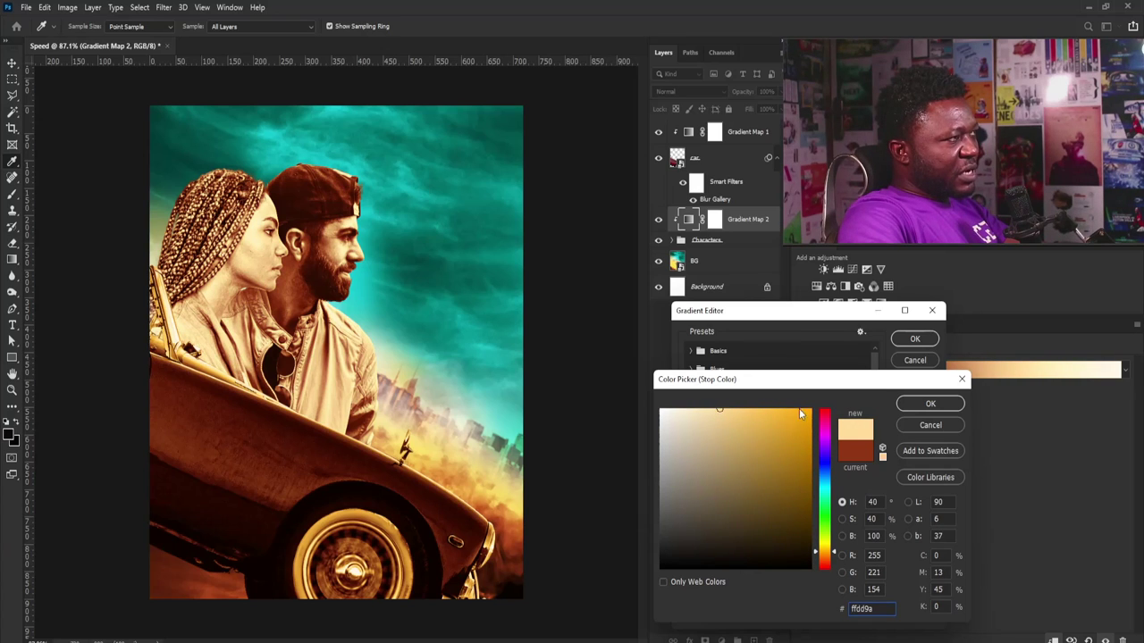
click(929, 405)
Step: Reposition the gradient stops, with rust at 41%, pale yellow at 84% and dark brown slightly inward, and accept the gradient
drag(853, 545, 873, 545)
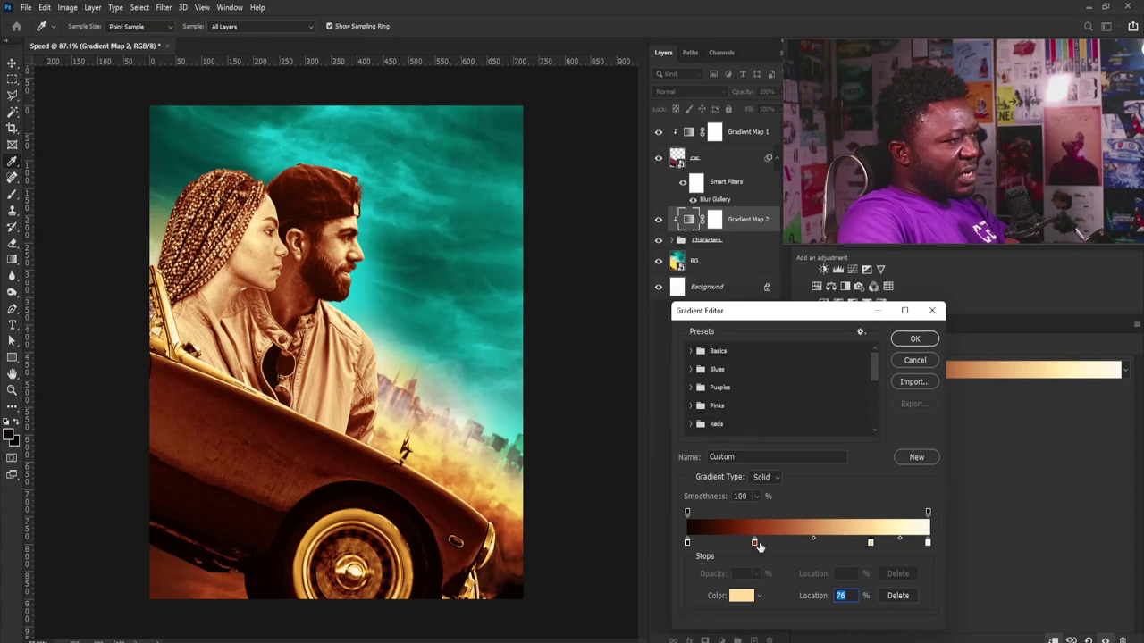
drag(755, 543, 785, 542)
drag(687, 542, 705, 544)
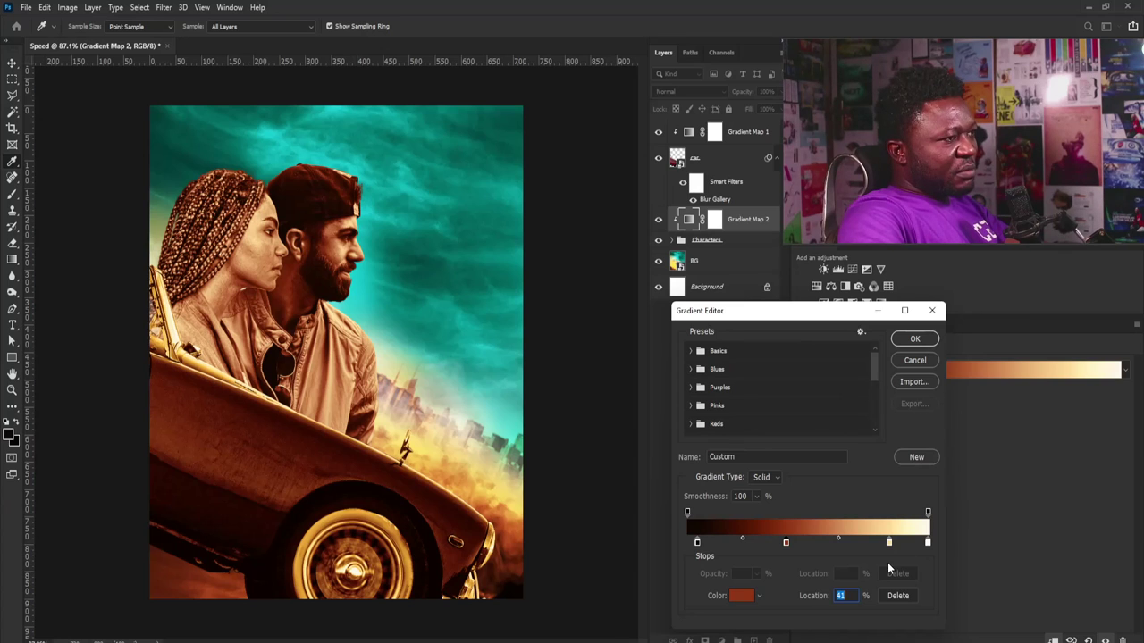
click(889, 543)
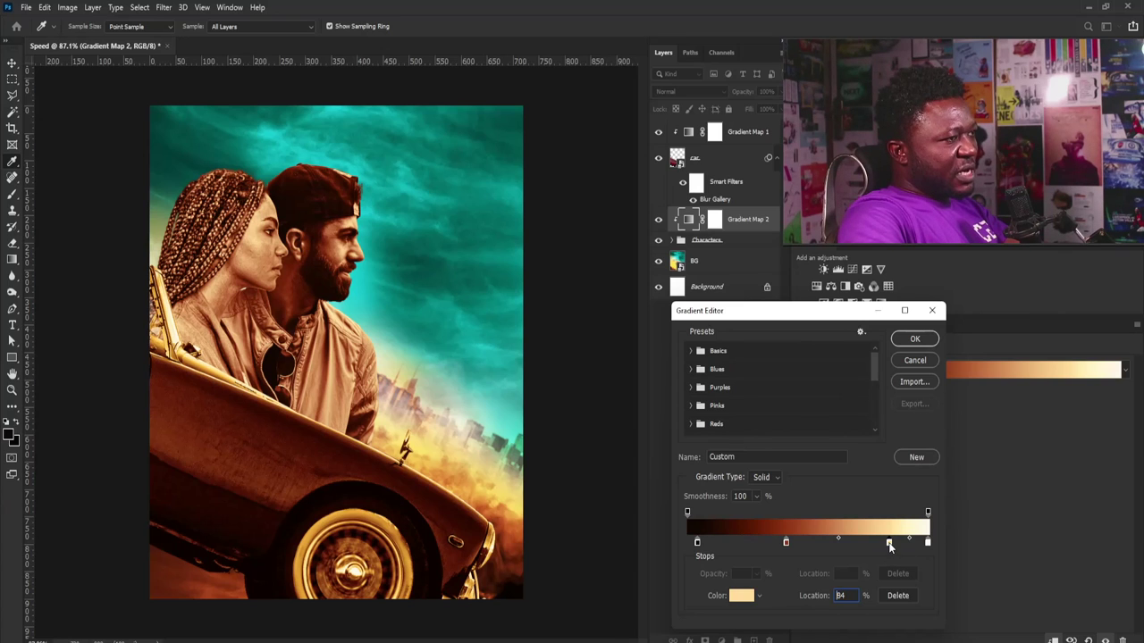
click(911, 339)
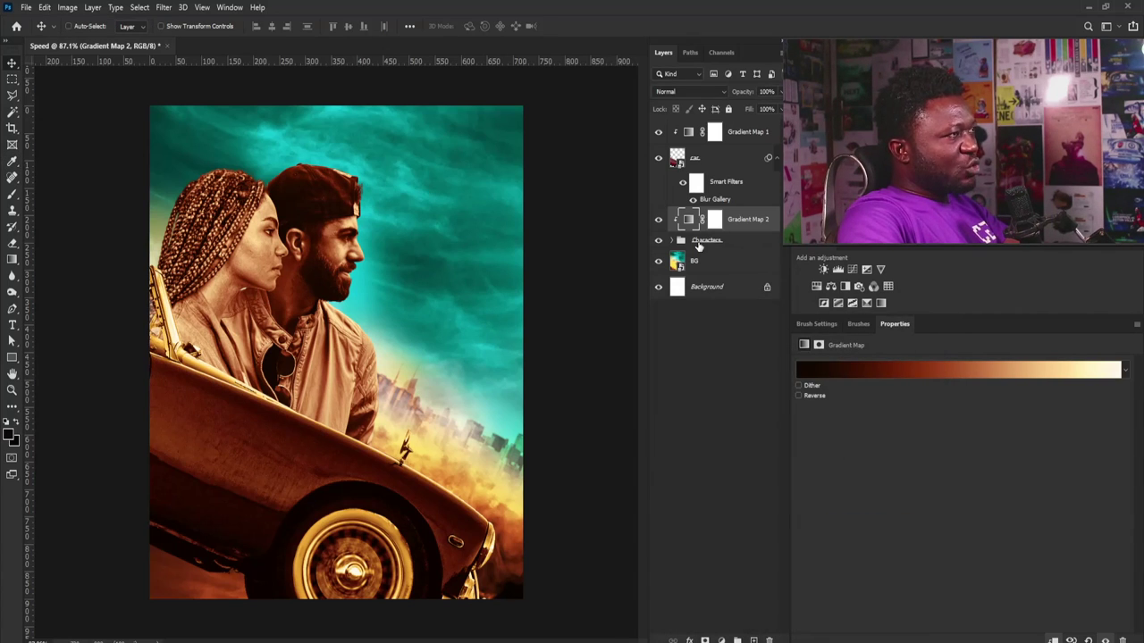
Step: Compare the characters with and without their Gradient Map, and lower its opacity to 54%
click(657, 219)
click(657, 220)
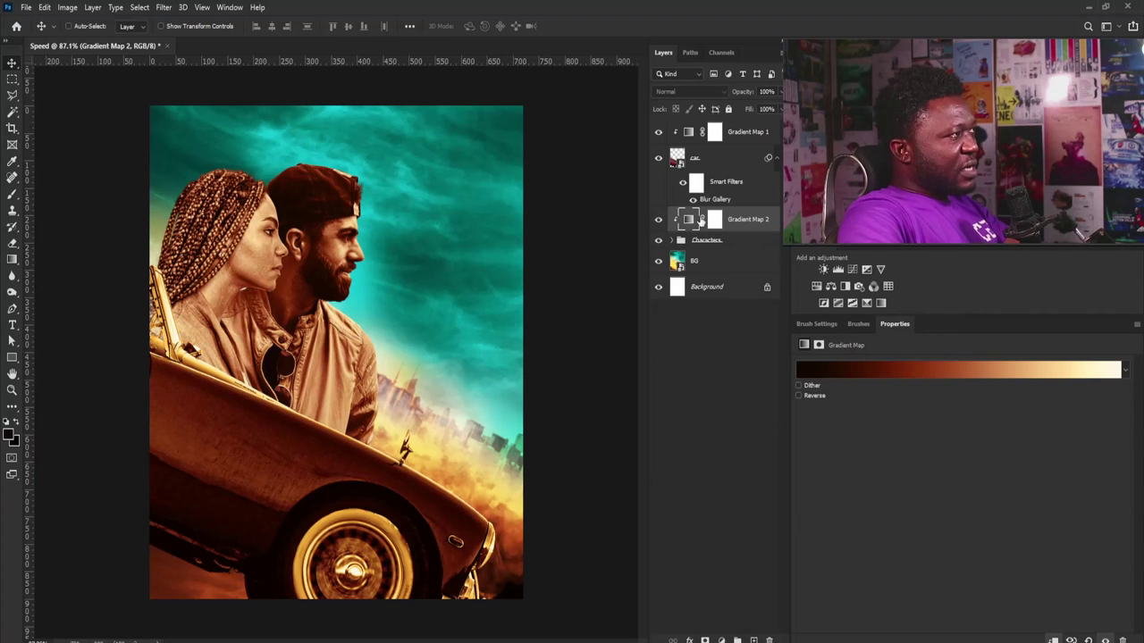
click(780, 92)
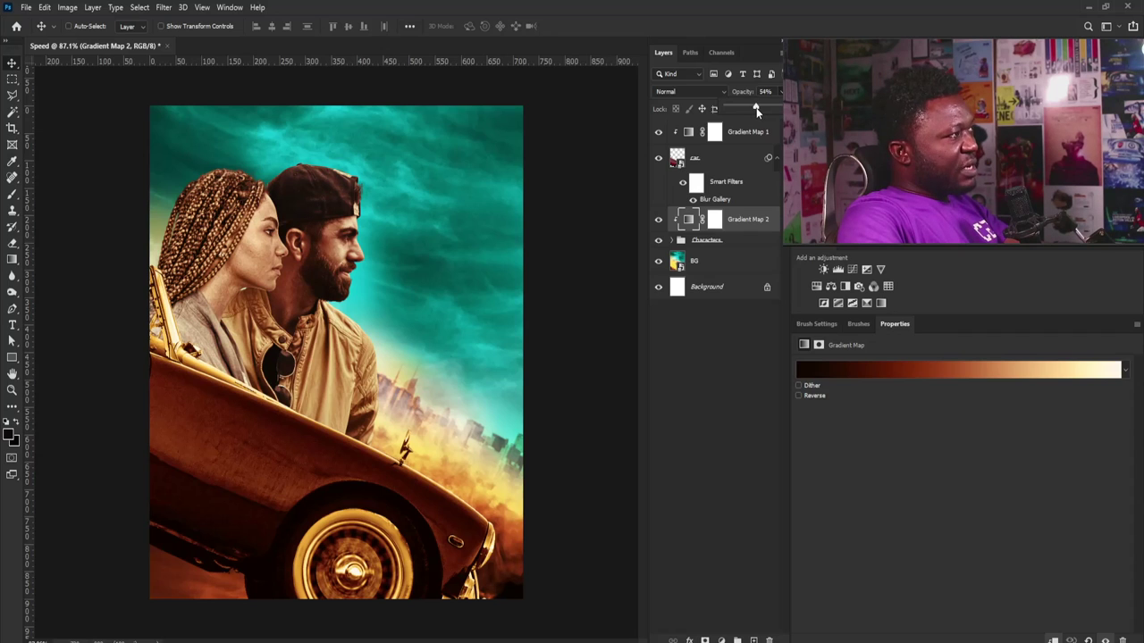
Step: Add a Curves adjustment clipped to the Dude layer and brighten it with a curve point at input 63, output 93
click(672, 241)
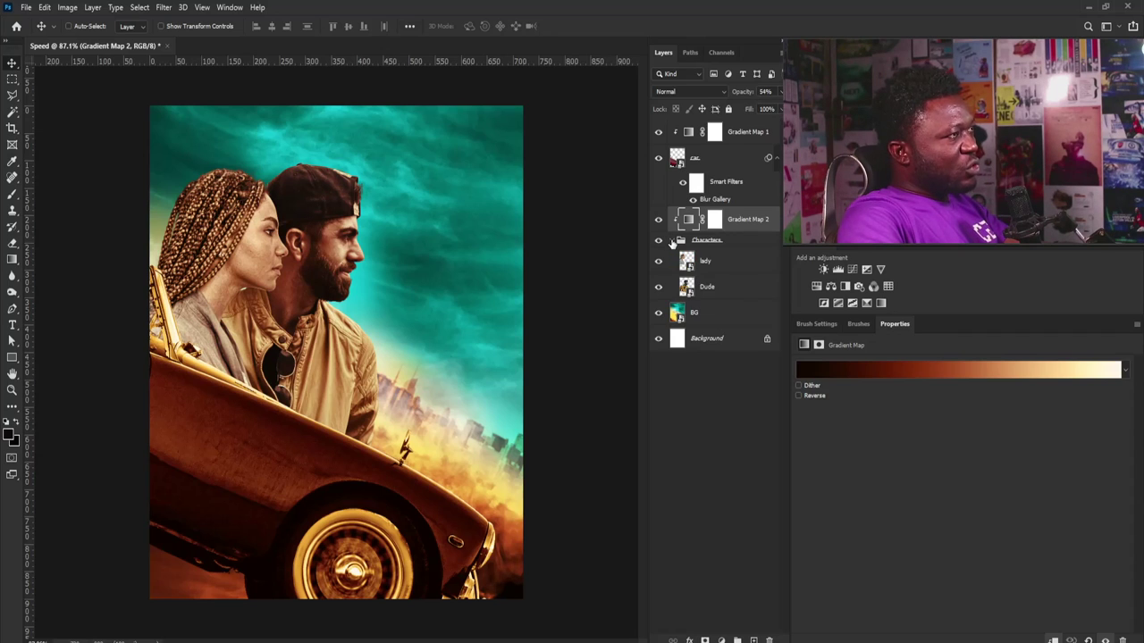
click(716, 297)
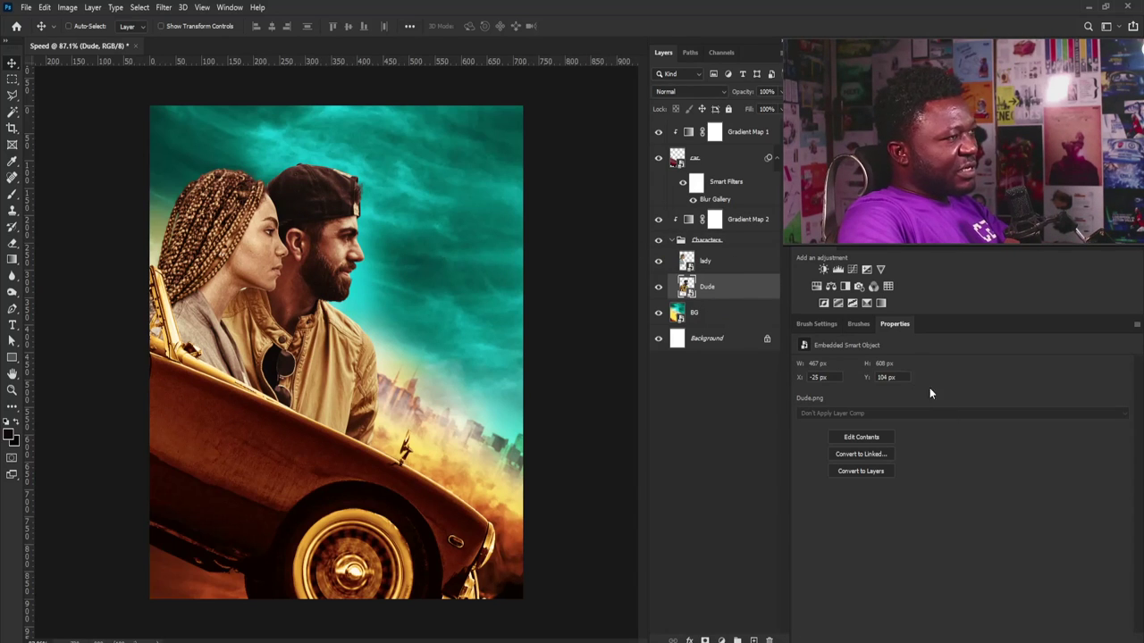
click(852, 270)
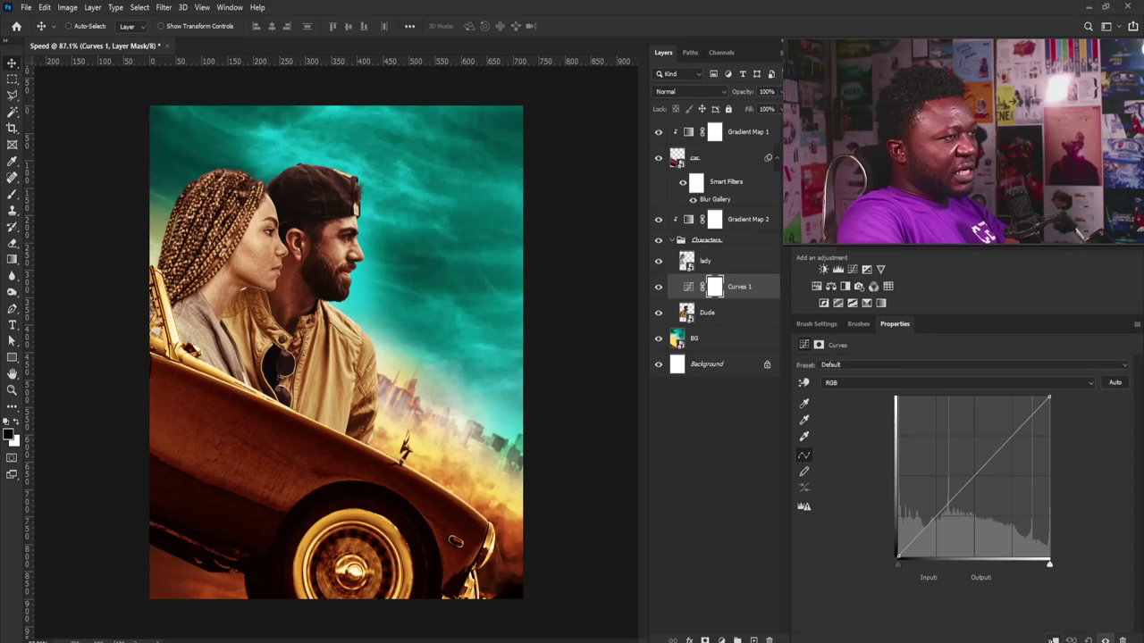
click(1053, 640)
drag(942, 506, 934, 498)
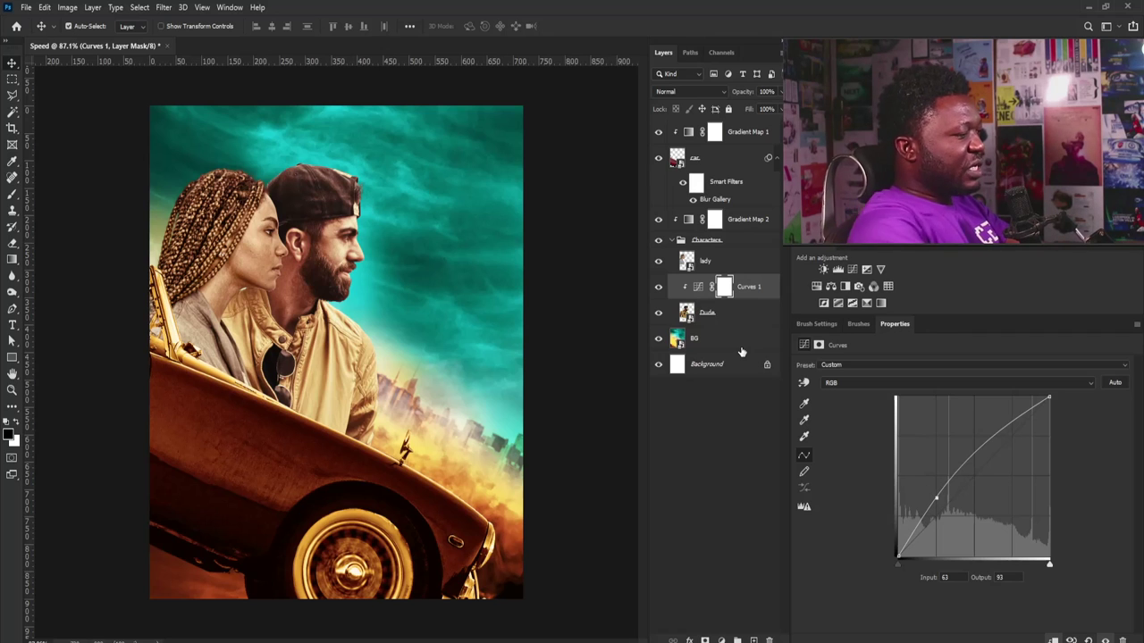
Step: Invert the Curves mask and paint white with a soft 50 px brush to reveal the brightening on the man's face
key(ctrl+i)
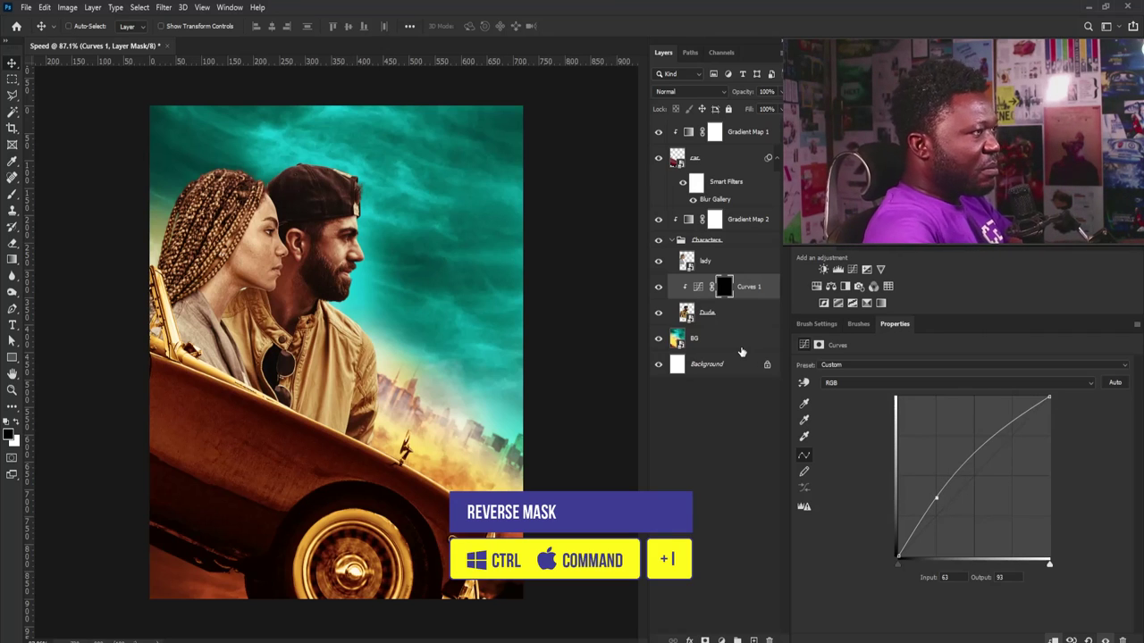
key(b)
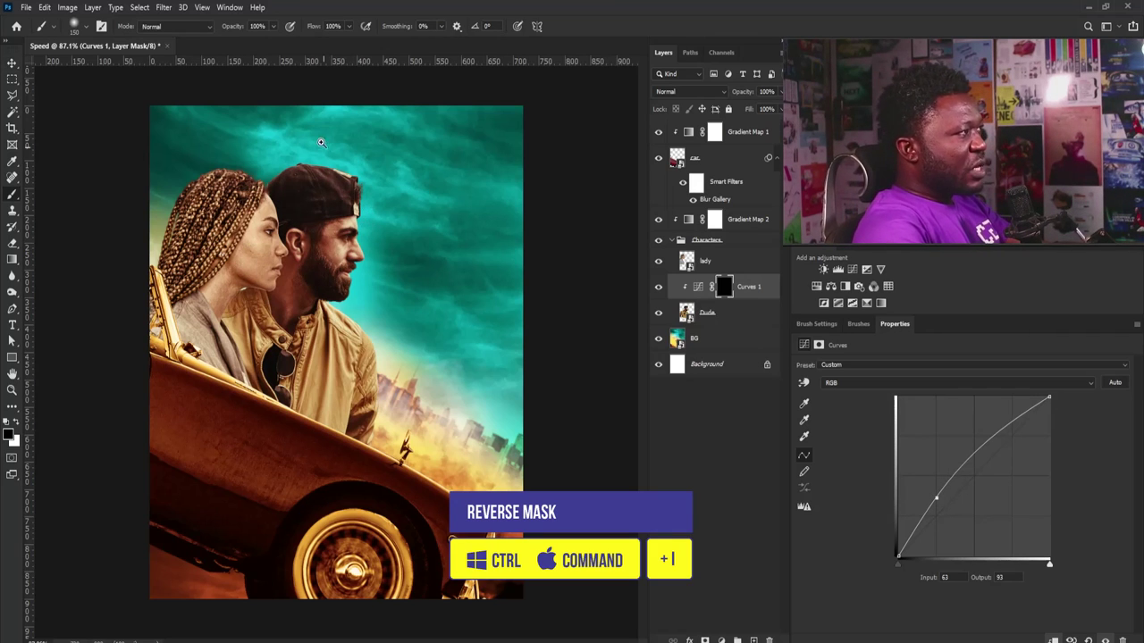
scroll(302, 223, up, 3)
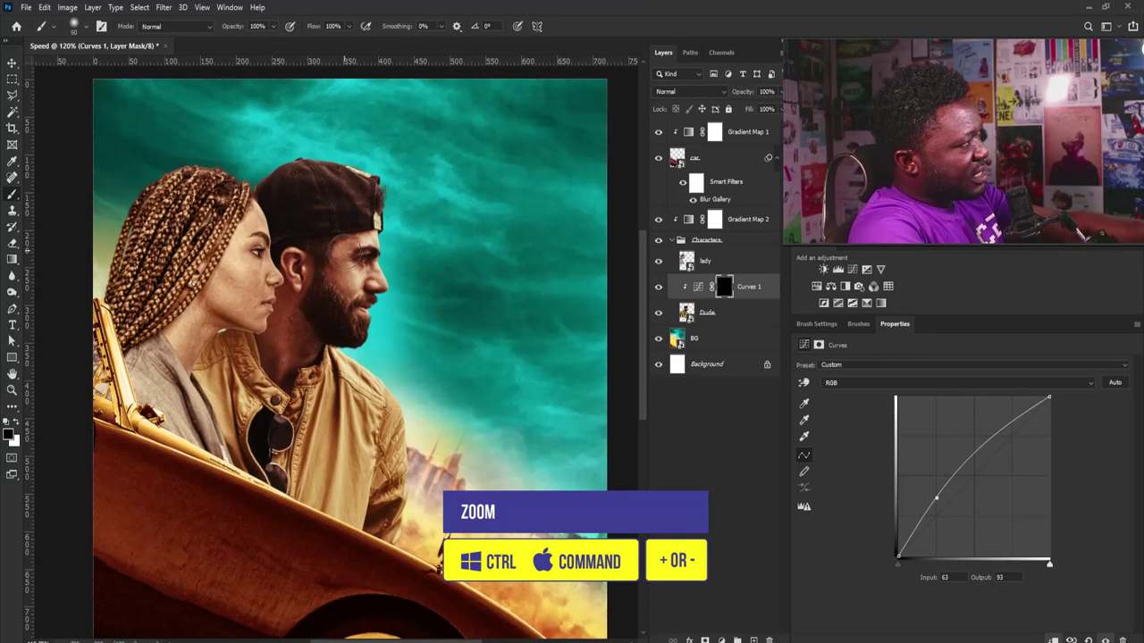
click(17, 423)
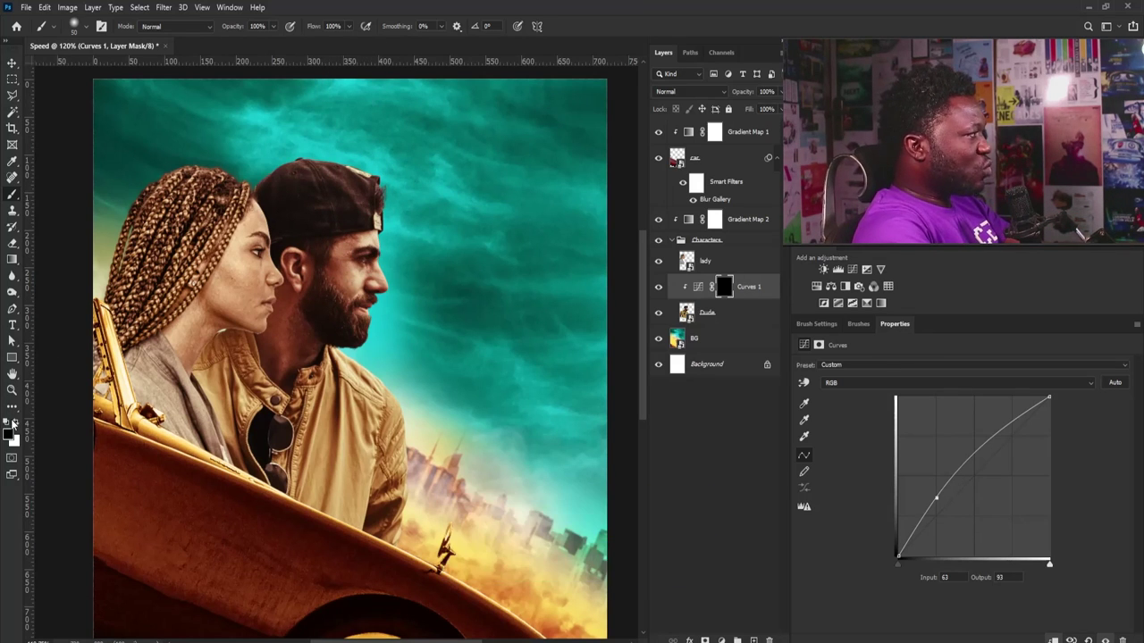
mouse_move(353, 262)
mouse_down()
mouse_move(344, 265)
mouse_move(372, 293)
mouse_move(286, 328)
mouse_move(309, 300)
mouse_up()
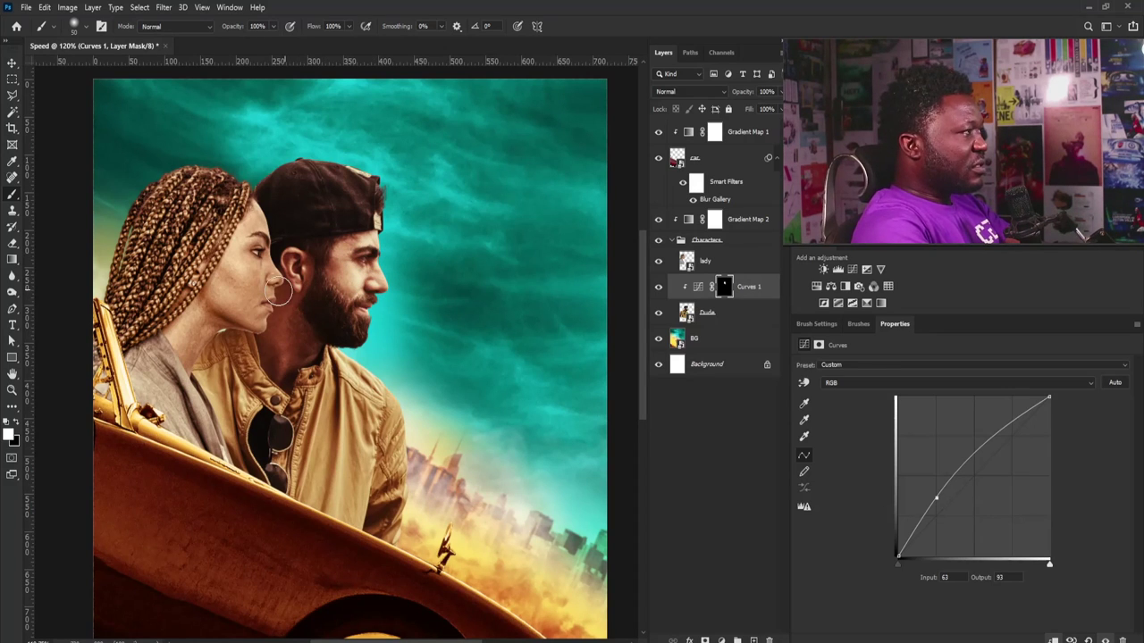
Step: Examine the brush's Transfer settings, including the opacity jitter control
click(816, 325)
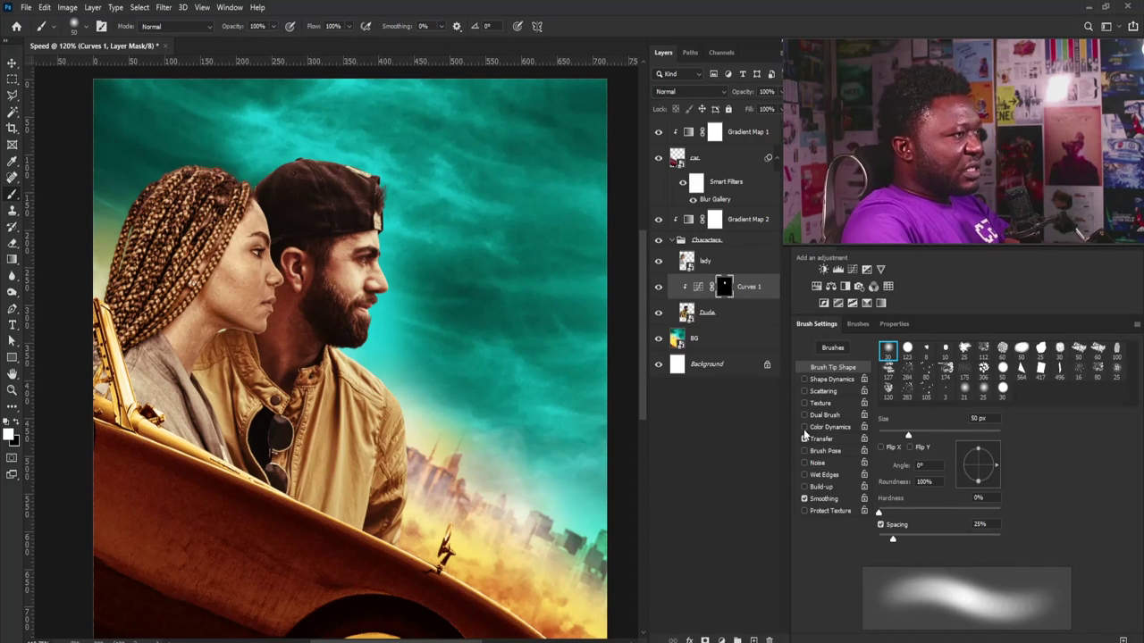
click(828, 440)
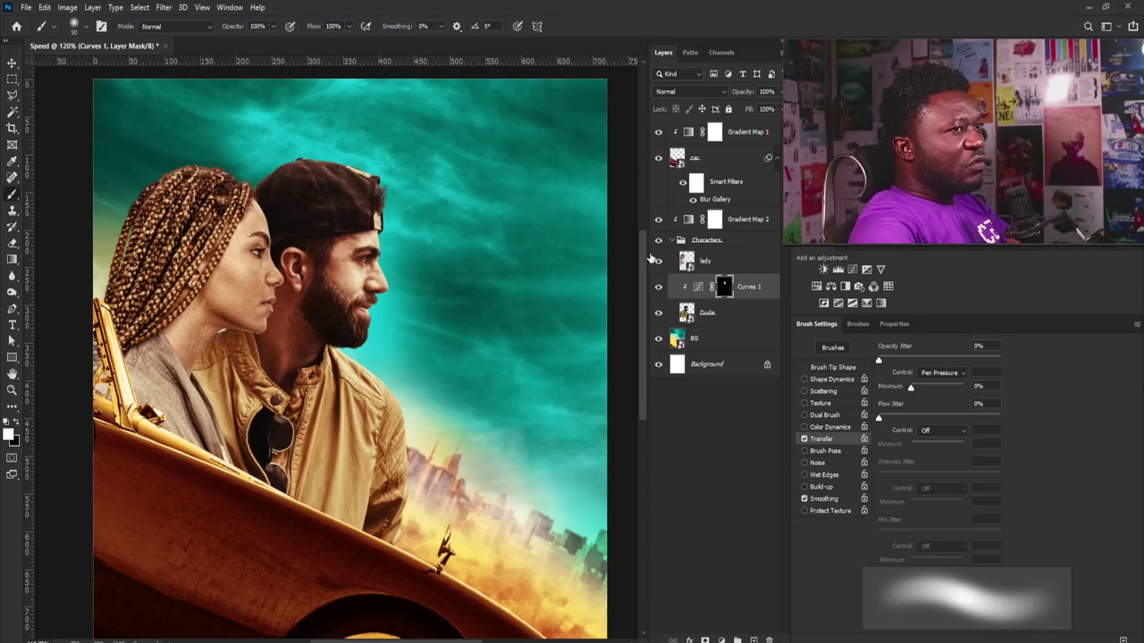
Step: Create a new layer named Shadow directly above the man's Curves adjustment
click(717, 314)
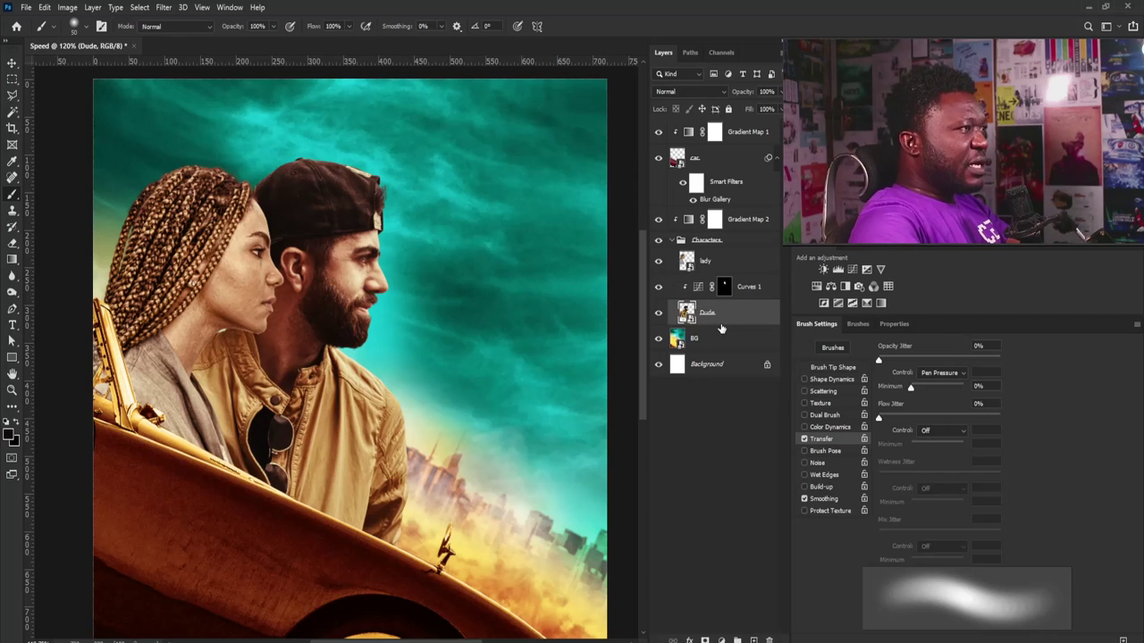
click(753, 291)
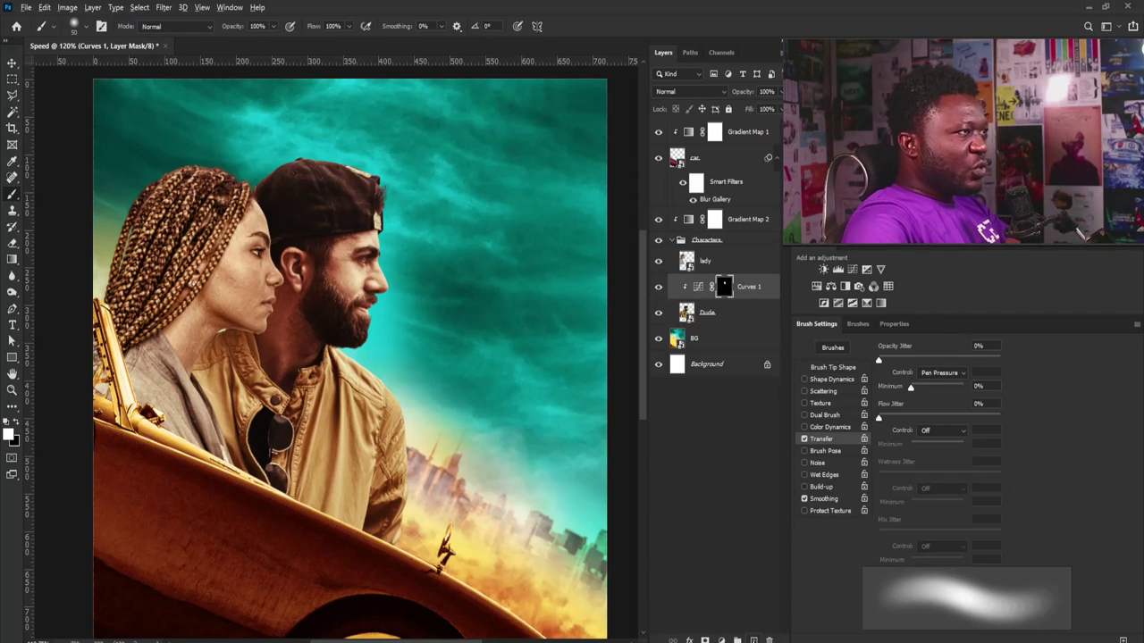
key(ctrl+shift+n)
text(Shadow)
key(Return)
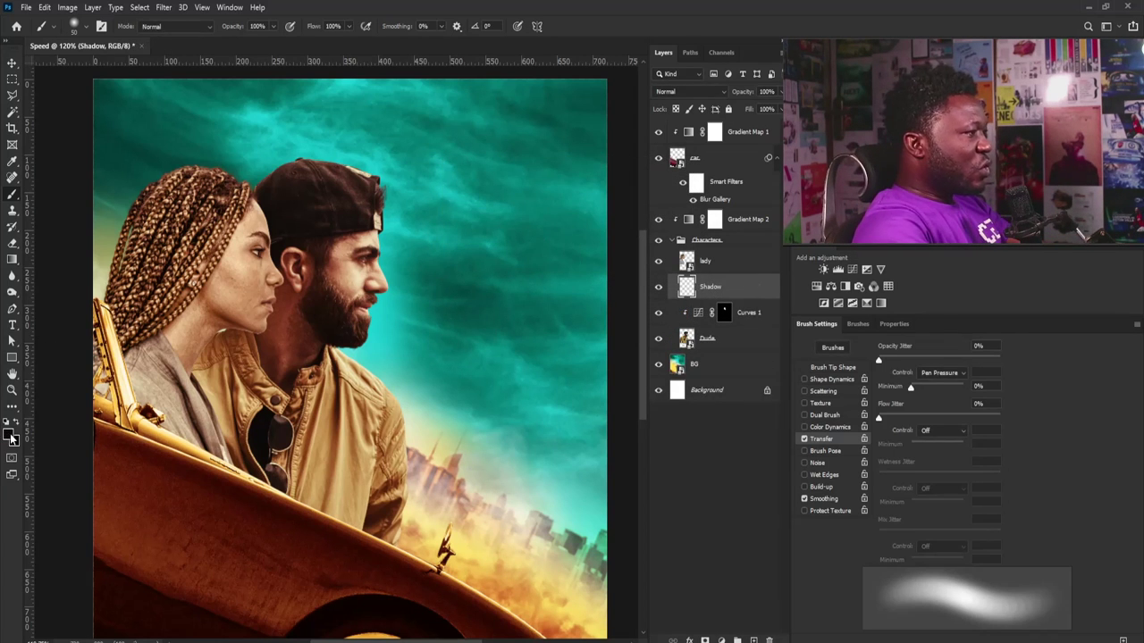
Step: Pick a near-black foreground colour and paint soft shadows with an 80 px brush on the man's jacket behind the woman and along the car
click(10, 435)
drag(809, 547, 810, 554)
click(930, 404)
key(b)
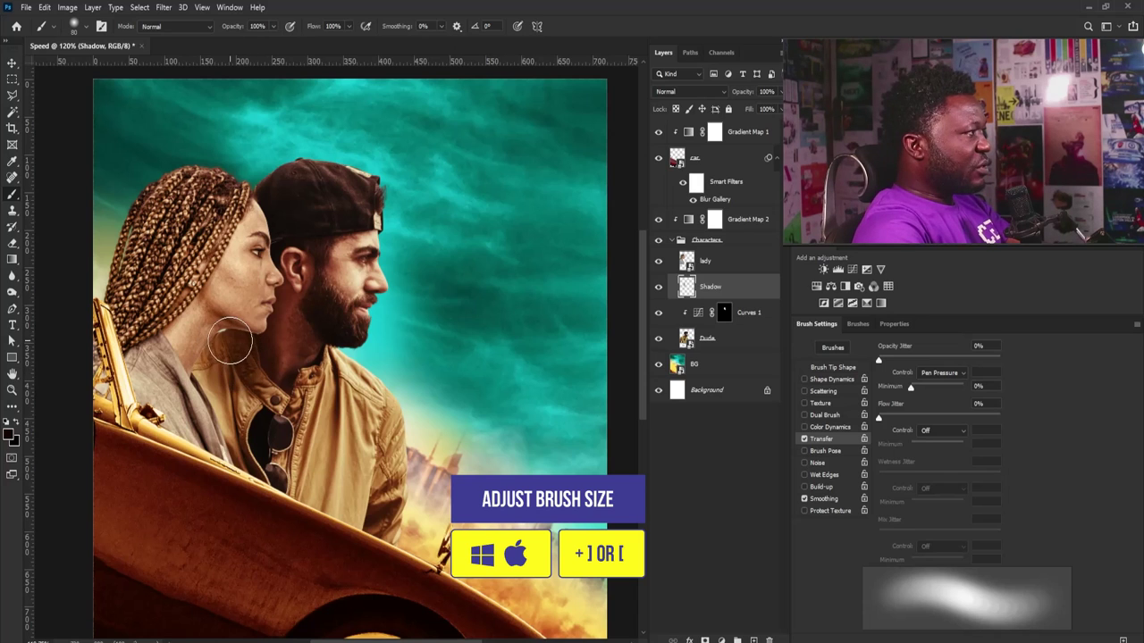
drag(255, 425, 248, 381)
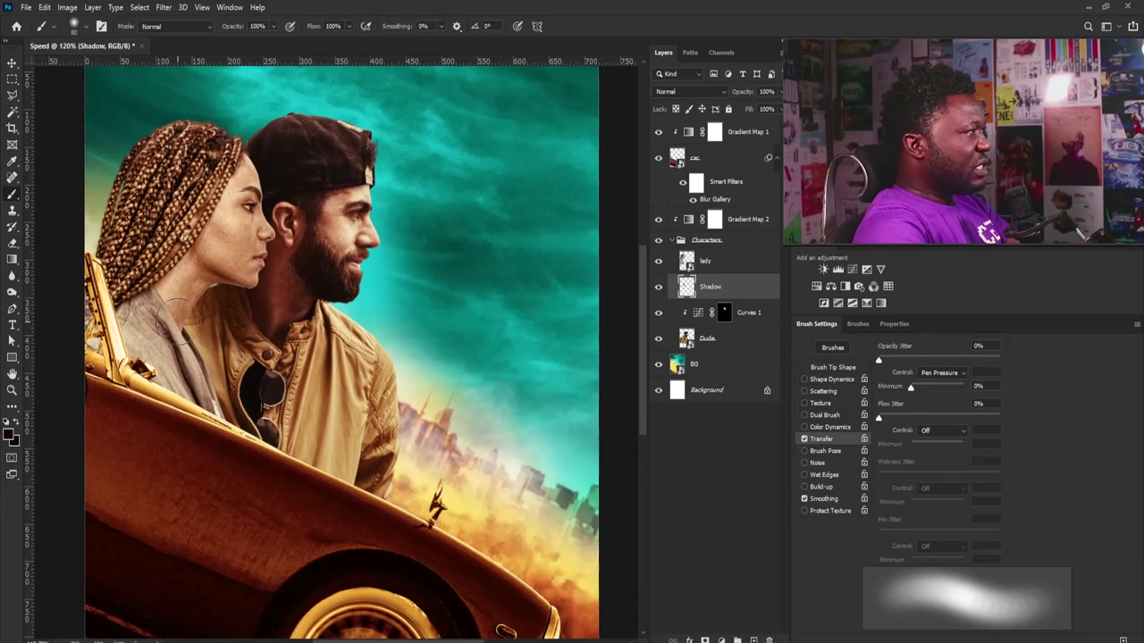
drag(270, 457, 245, 429)
mouse_move(175, 376)
mouse_down()
mouse_move(271, 436)
mouse_move(201, 414)
mouse_move(344, 450)
mouse_move(301, 436)
mouse_move(301, 303)
mouse_move(344, 410)
mouse_move(332, 461)
mouse_move(336, 447)
mouse_move(274, 429)
mouse_move(250, 402)
mouse_move(244, 419)
mouse_move(171, 379)
mouse_move(163, 391)
mouse_move(174, 385)
mouse_move(129, 373)
mouse_move(114, 331)
mouse_up()
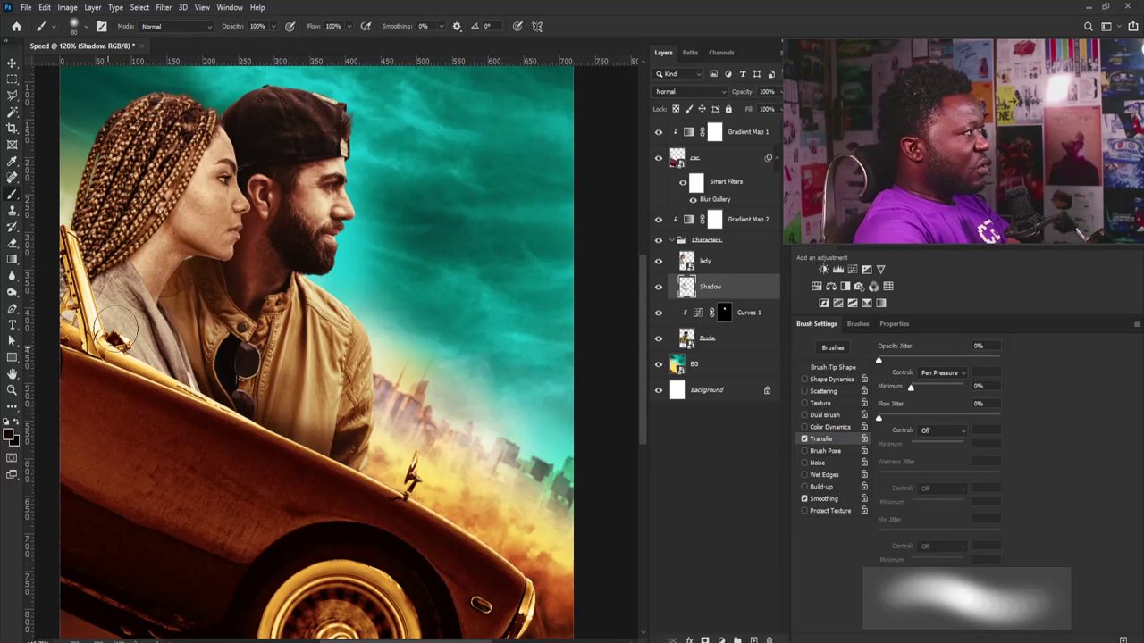
scroll(313, 321, up, 3)
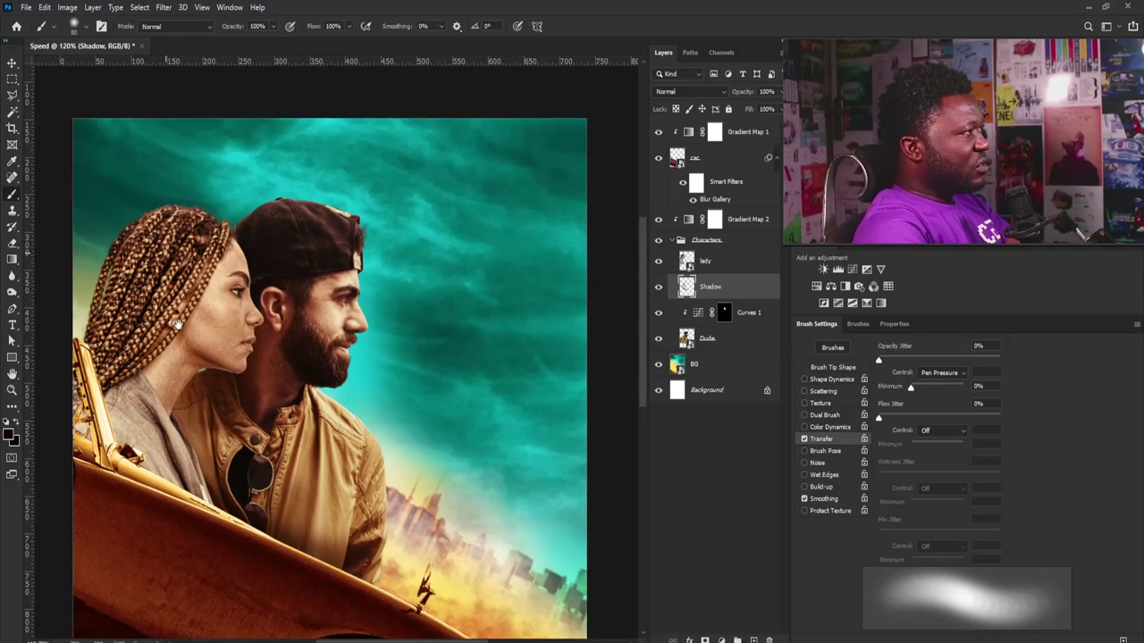
Step: Add another layer named Shadow above the lady layer and paint soft shading over her grey clothing near the car
click(739, 268)
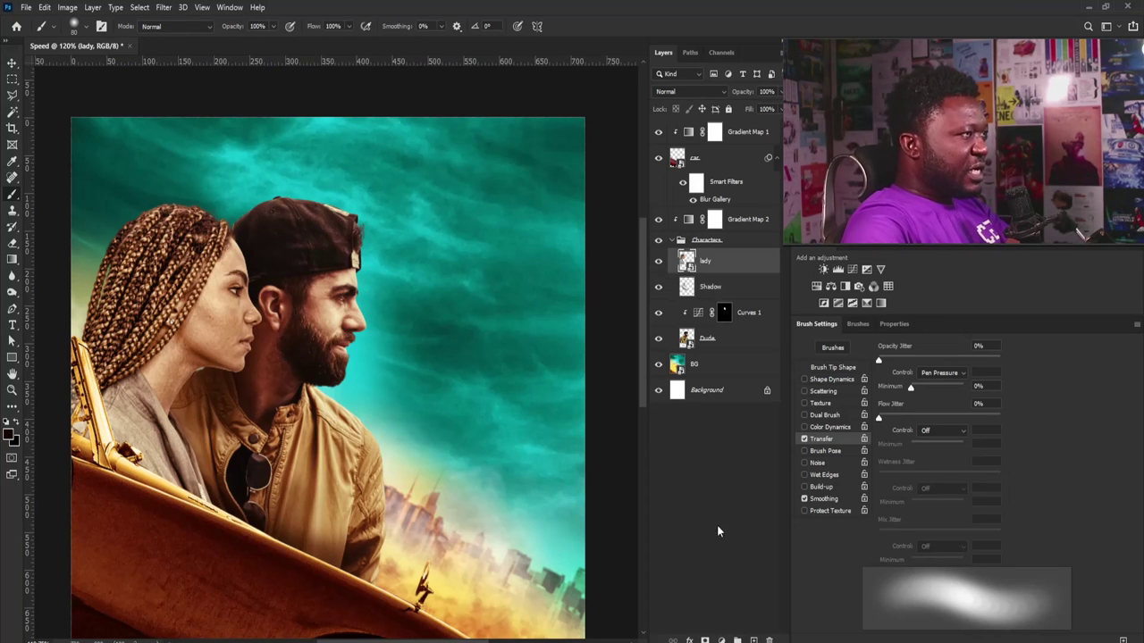
alt+click(753, 640)
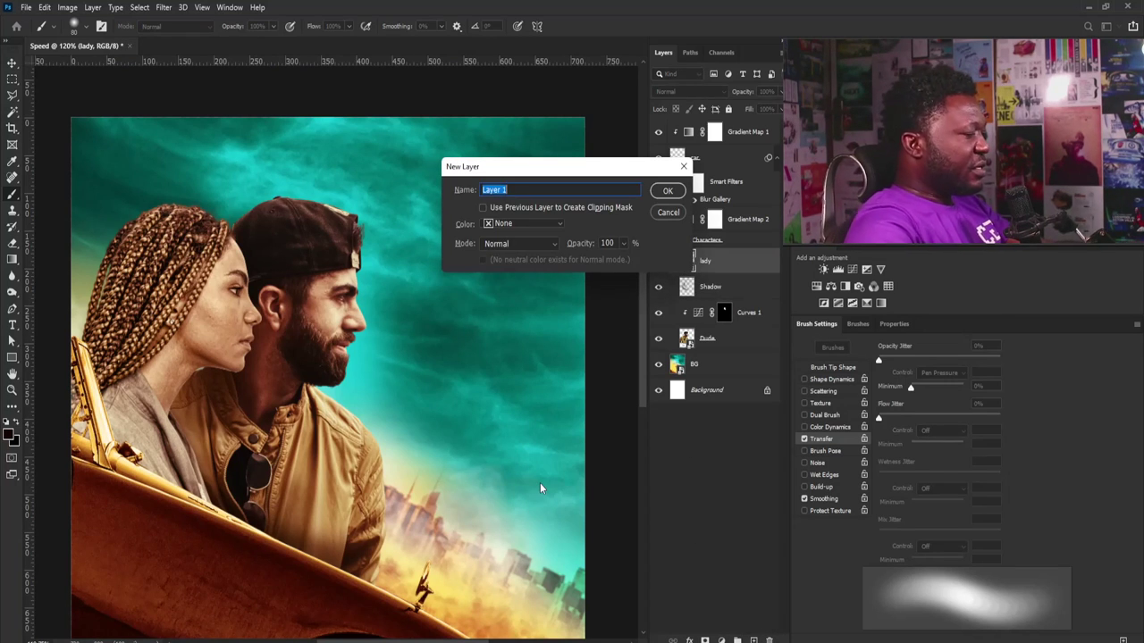
text(Shadw)
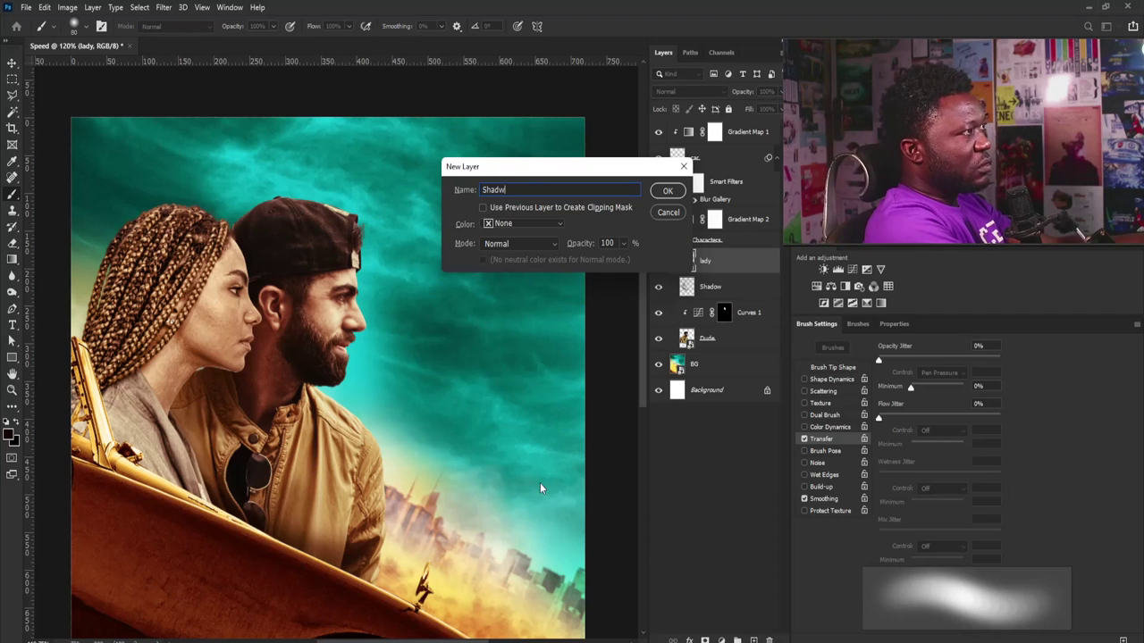
key(Return)
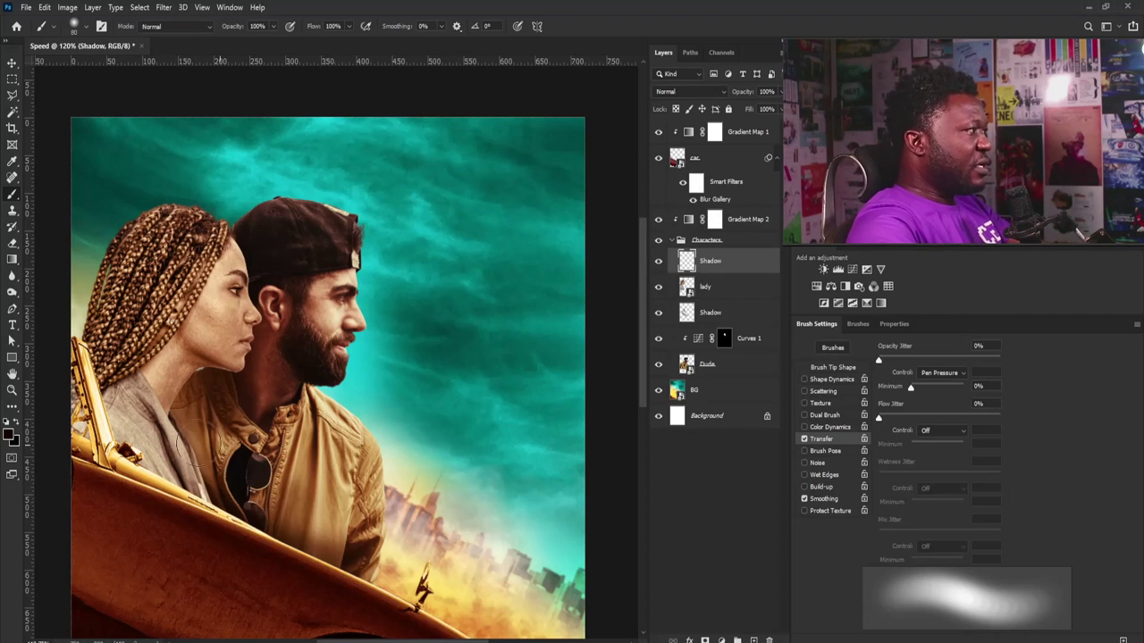
mouse_move(194, 436)
mouse_down()
mouse_move(221, 509)
mouse_move(191, 498)
mouse_move(177, 460)
mouse_move(195, 514)
mouse_up()
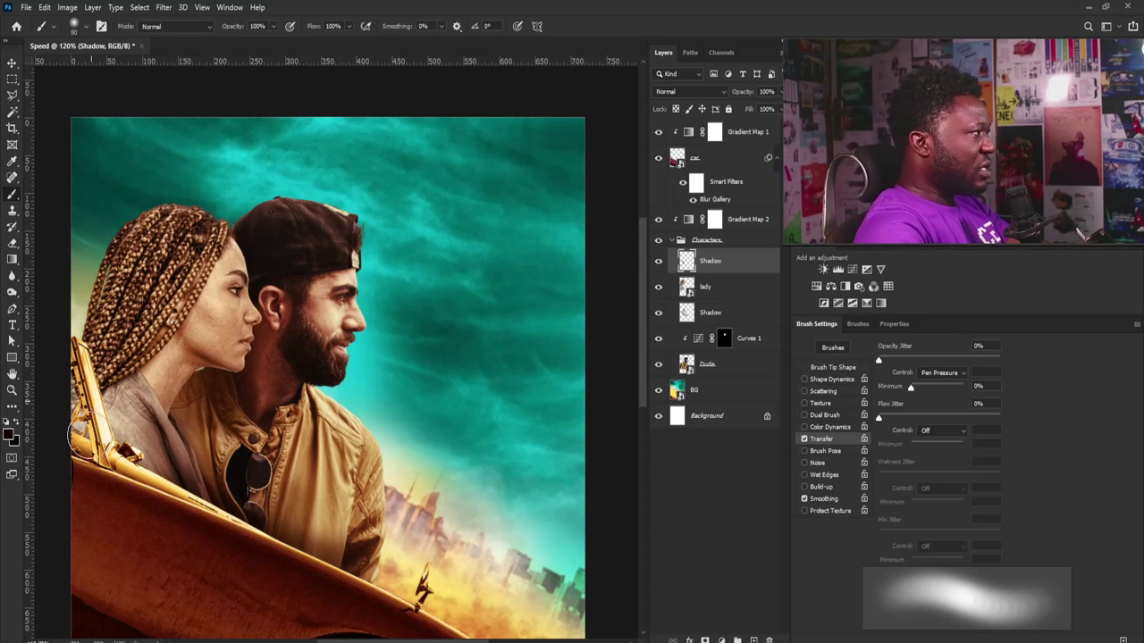
Step: Paint more shadow along the bottom of the man's jacket on the Shadow layer below the lady, and clip that layer to the man
click(719, 314)
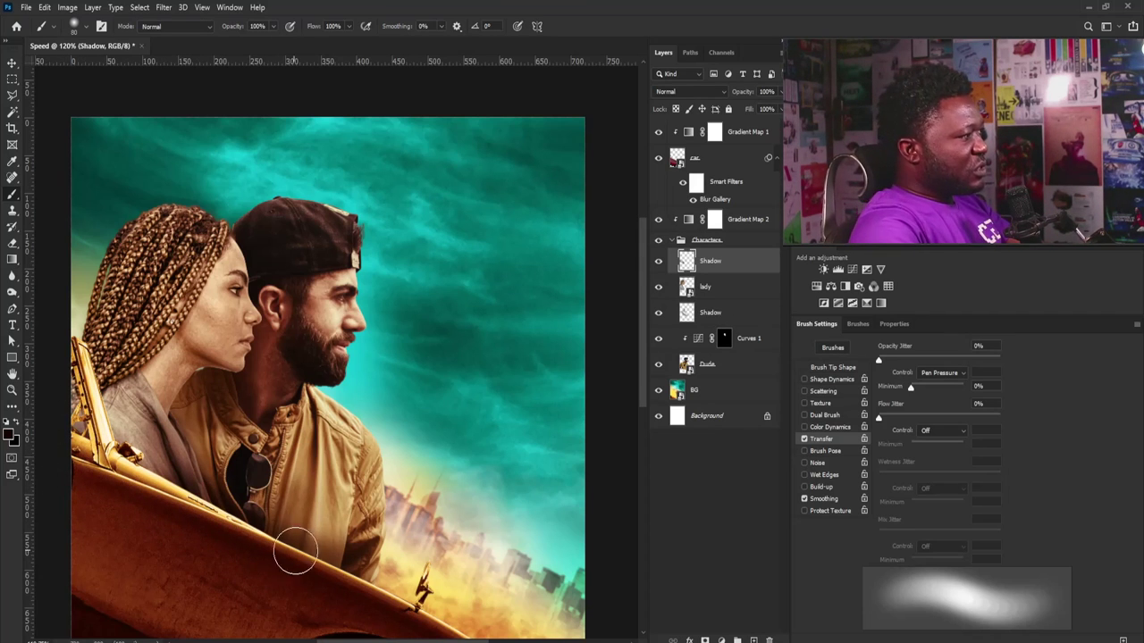
drag(363, 585, 304, 522)
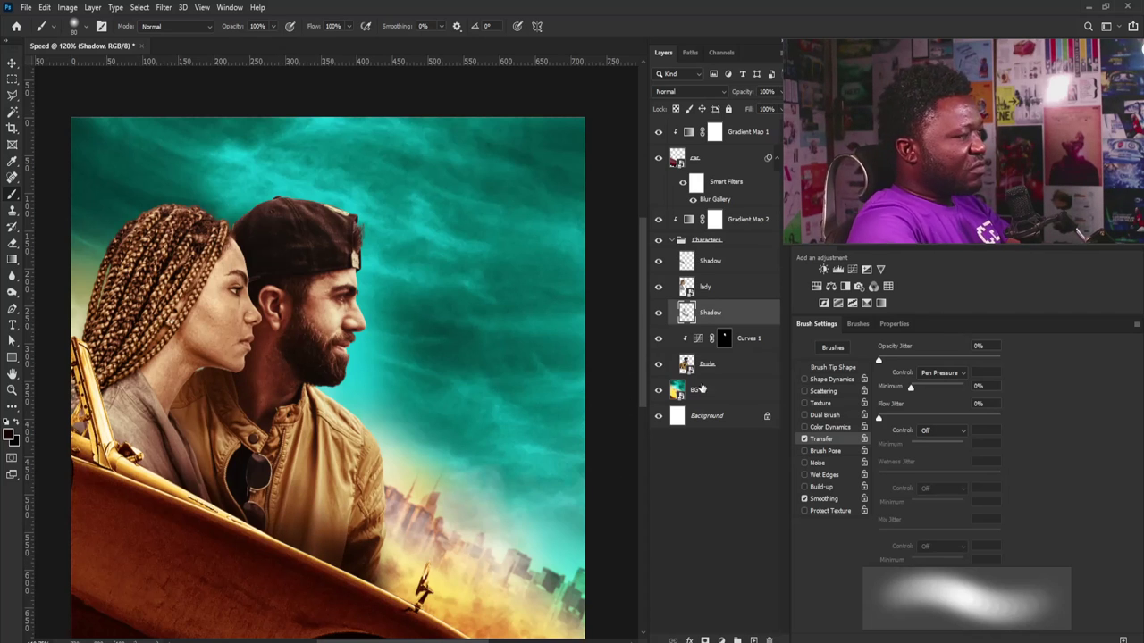
alt+click(751, 320)
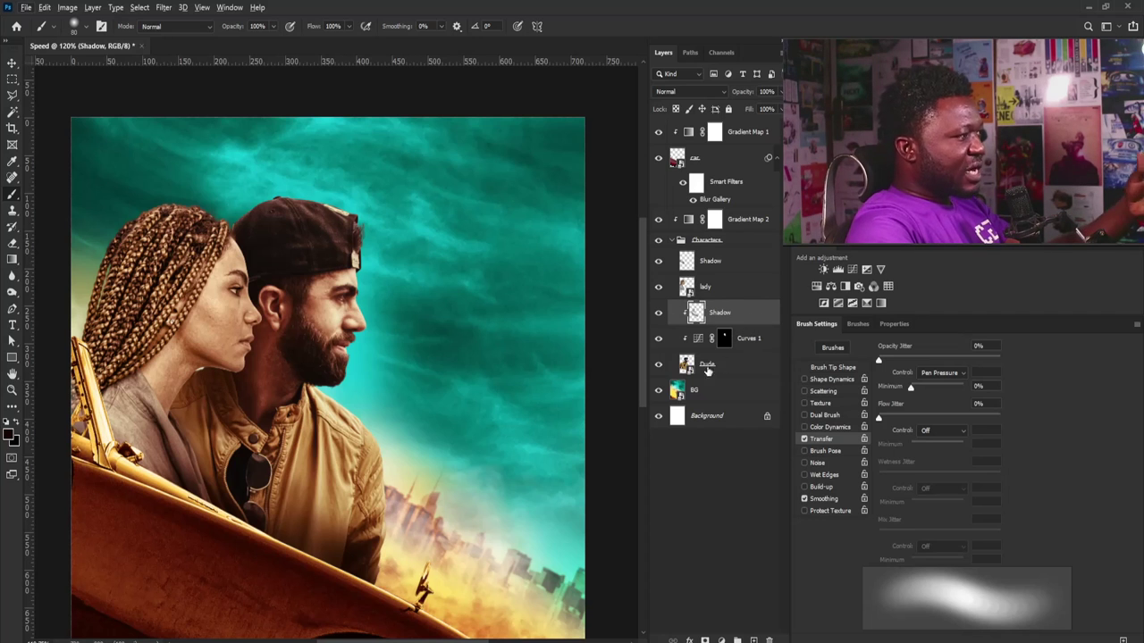
Step: Collapse the Characters group and add a Color Balance adjustment above its Gradient Map, clipped to the group
mouse_move(326, 305)
mouse_down()
mouse_move(324, 332)
mouse_move(325, 319)
mouse_up()
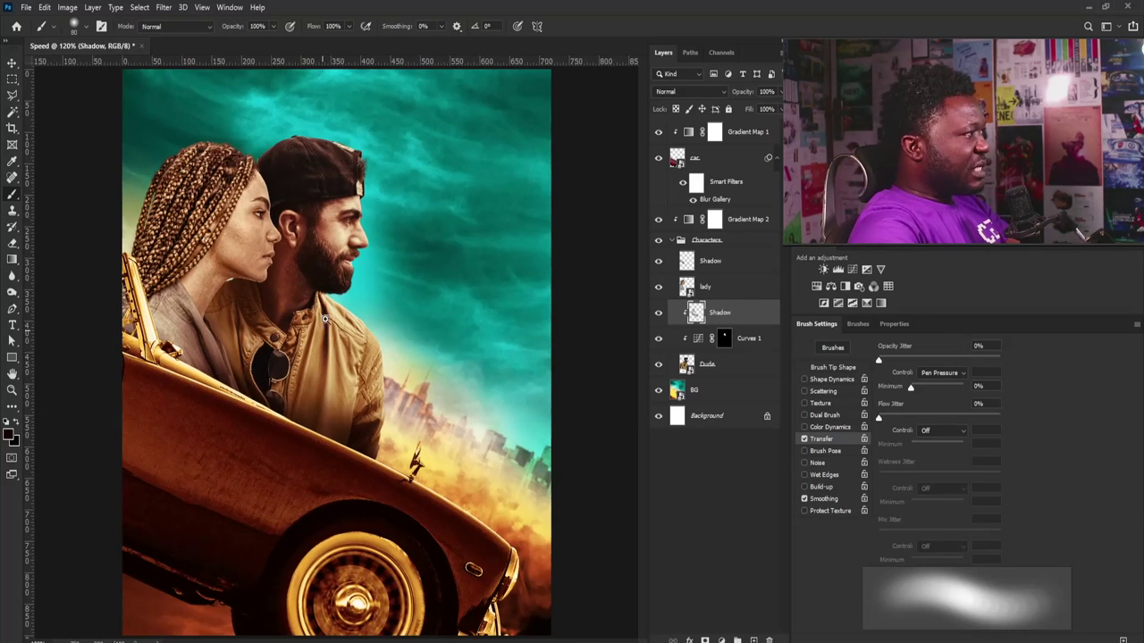
scroll(272, 230, up, 1)
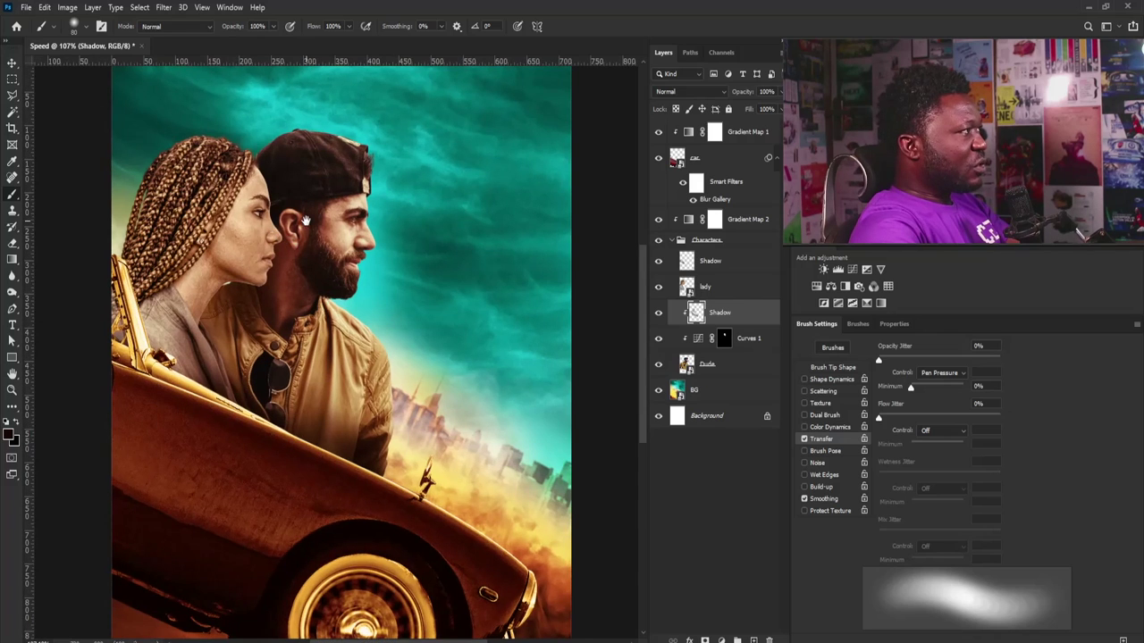
scroll(305, 219, down, 3)
scroll(287, 351, up, 2)
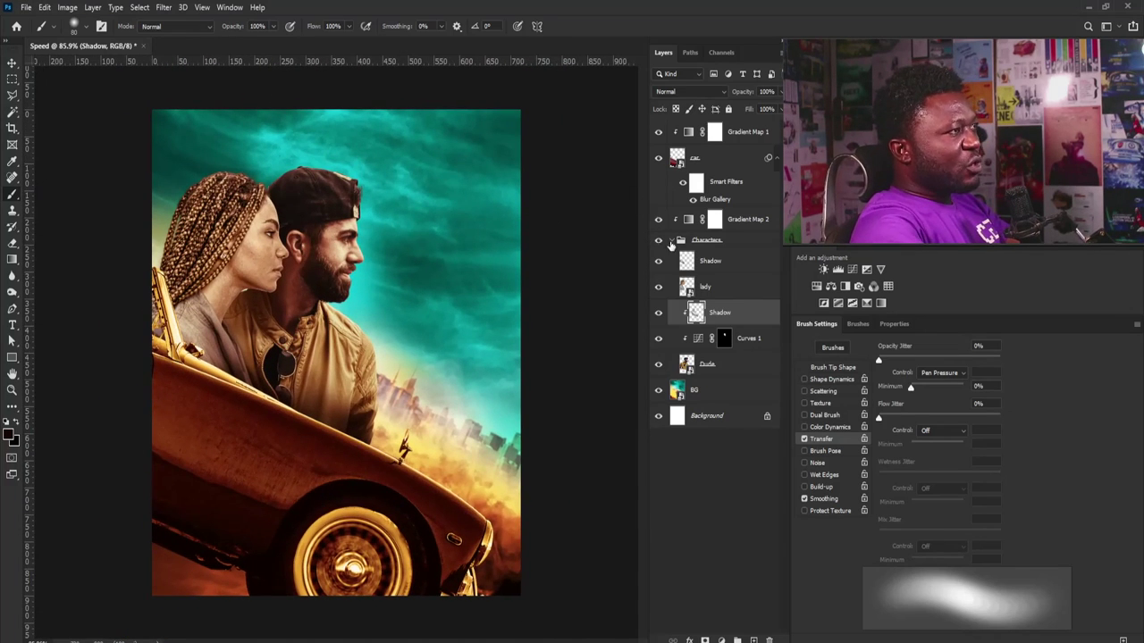
click(673, 241)
click(707, 241)
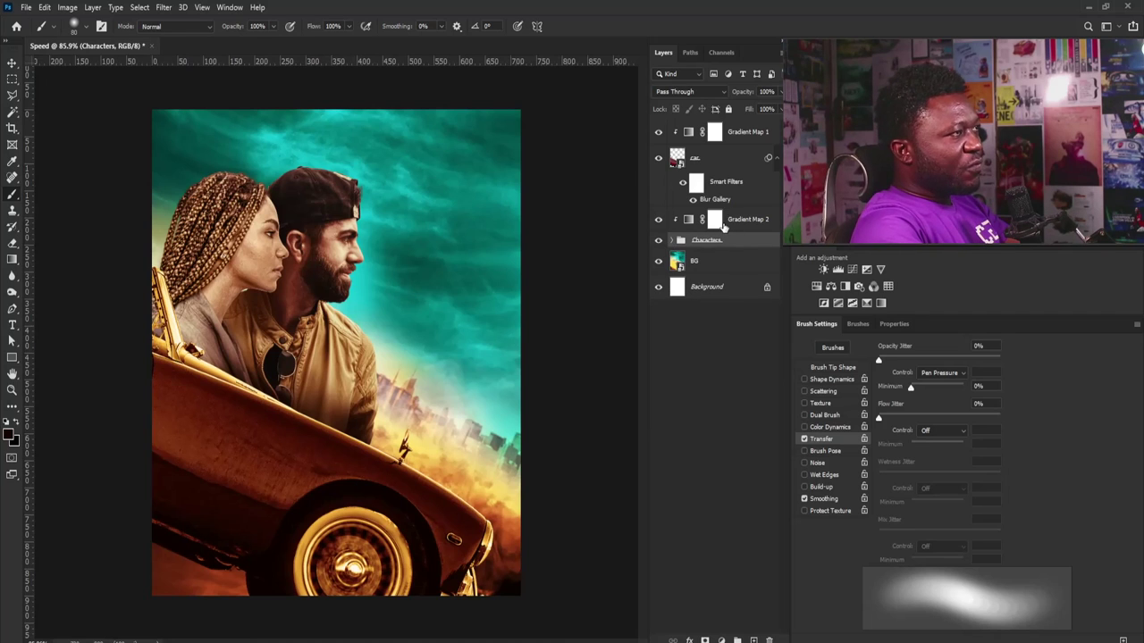
click(736, 222)
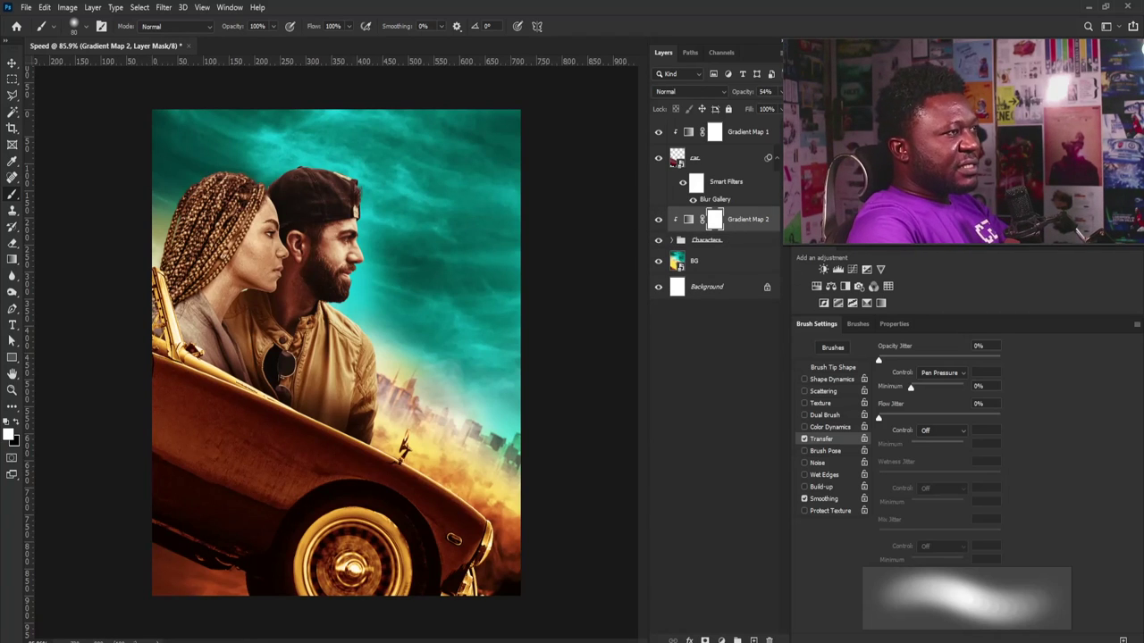
click(832, 287)
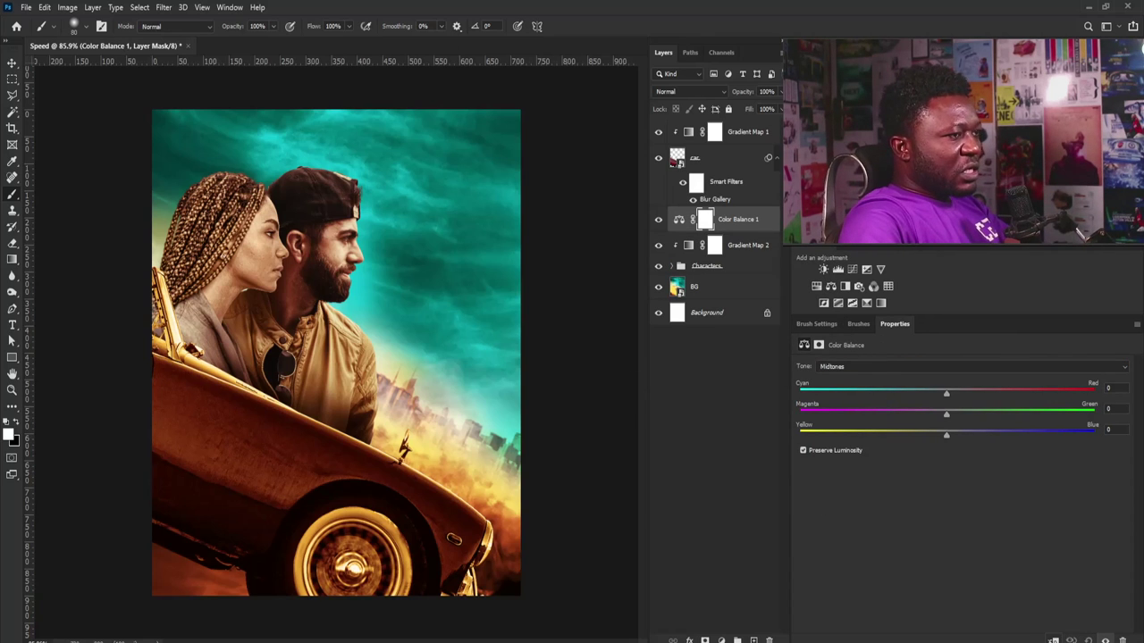
key(ctrl+alt+g)
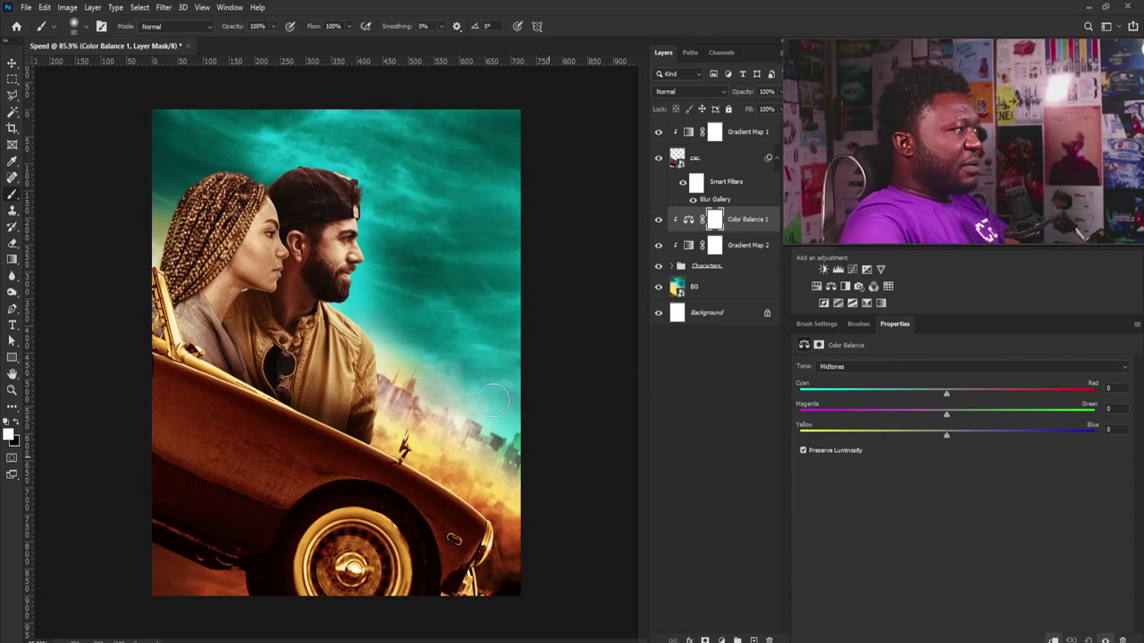
Step: Edit the characters' Gradient Map with the golden-yellow stop at 76% and the rust stop at 46%, and accept the gradient
click(686, 247)
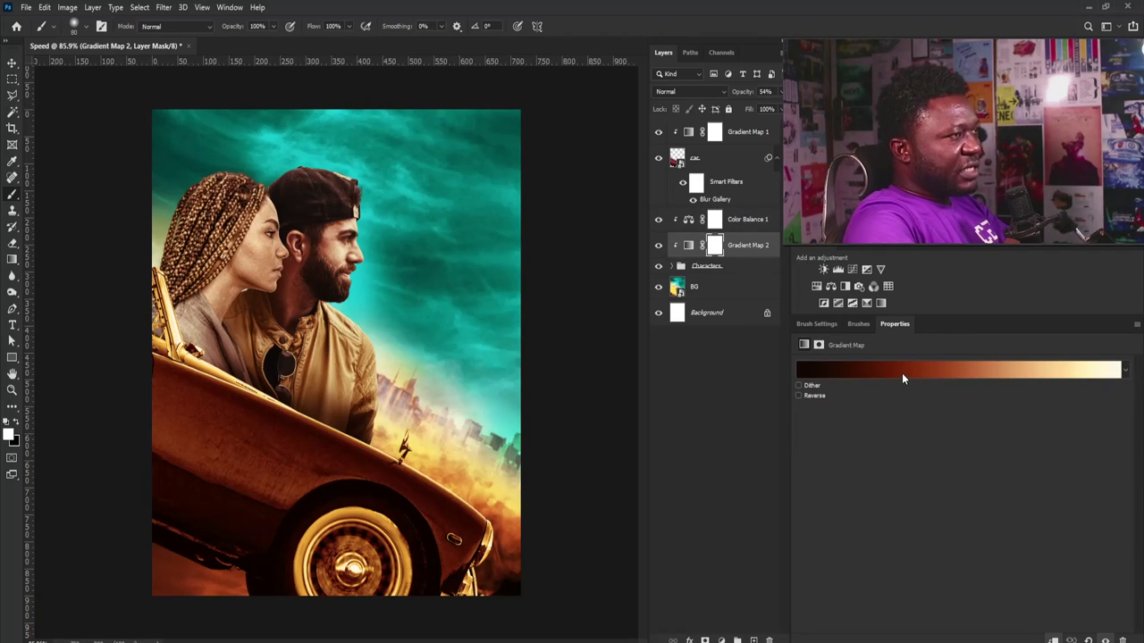
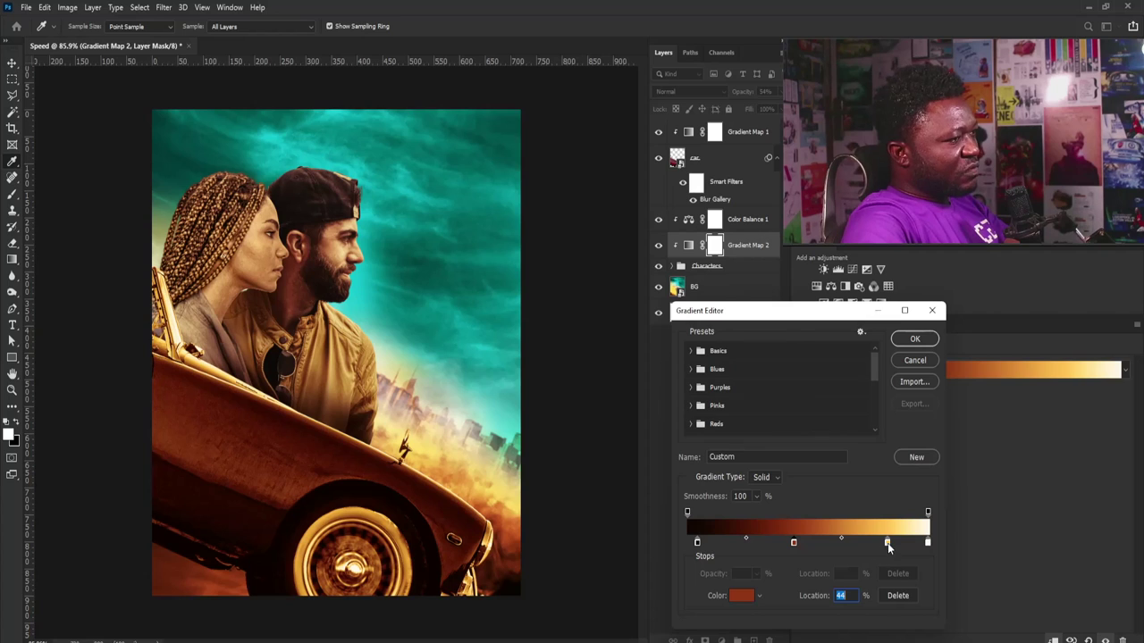
mouse_move(887, 543)
mouse_down()
mouse_move(859, 539)
mouse_move(871, 543)
mouse_up()
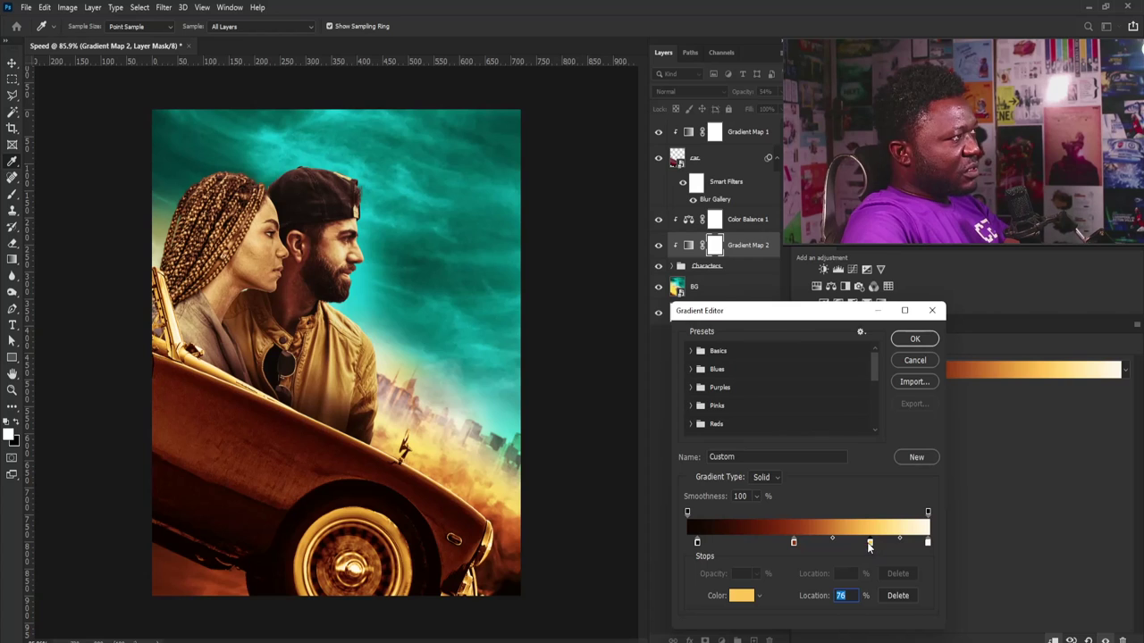
mouse_move(794, 543)
mouse_down()
mouse_move(804, 543)
mouse_move(777, 539)
mouse_move(797, 543)
mouse_up()
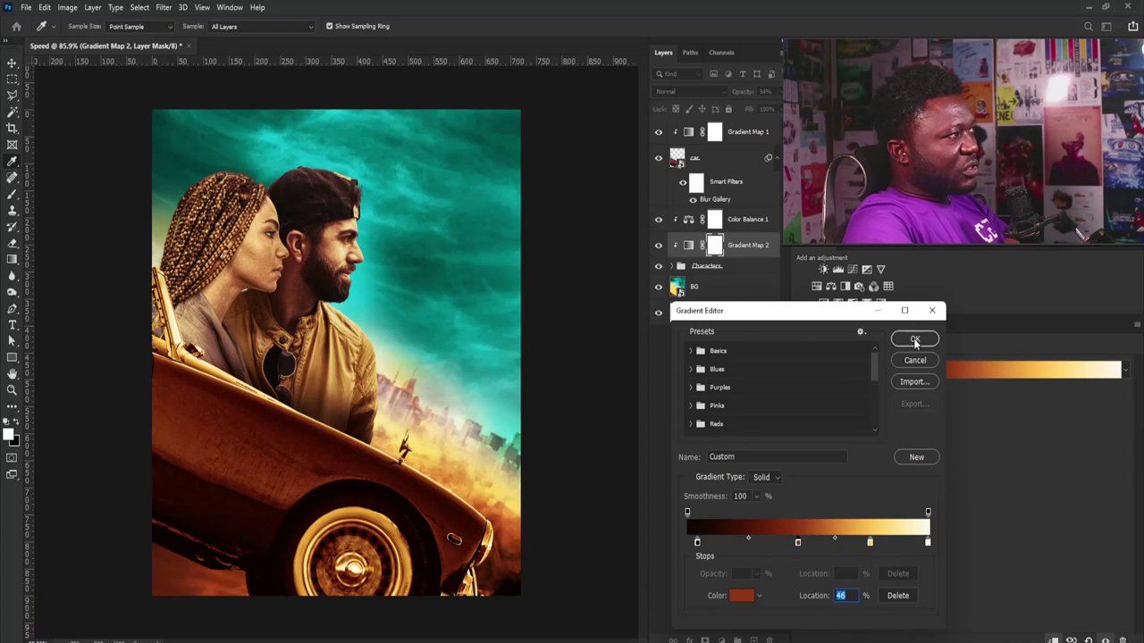
click(914, 340)
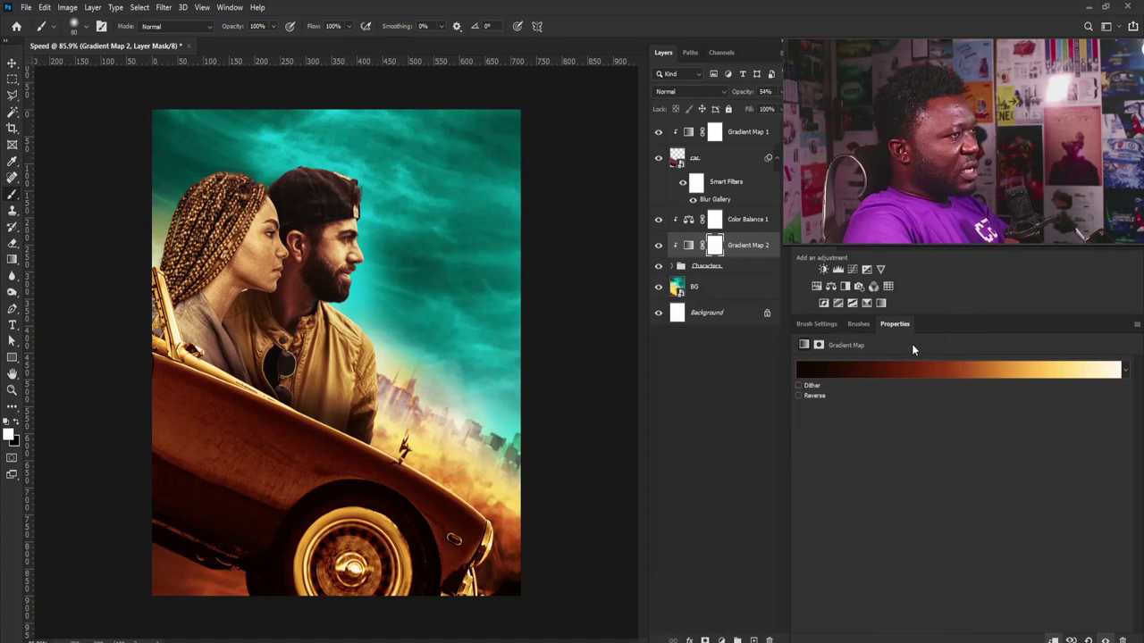
Step: Set the characters' Color Balance midtones to +7 on Cyan–Red and -7 on Yellow–Blue
click(752, 222)
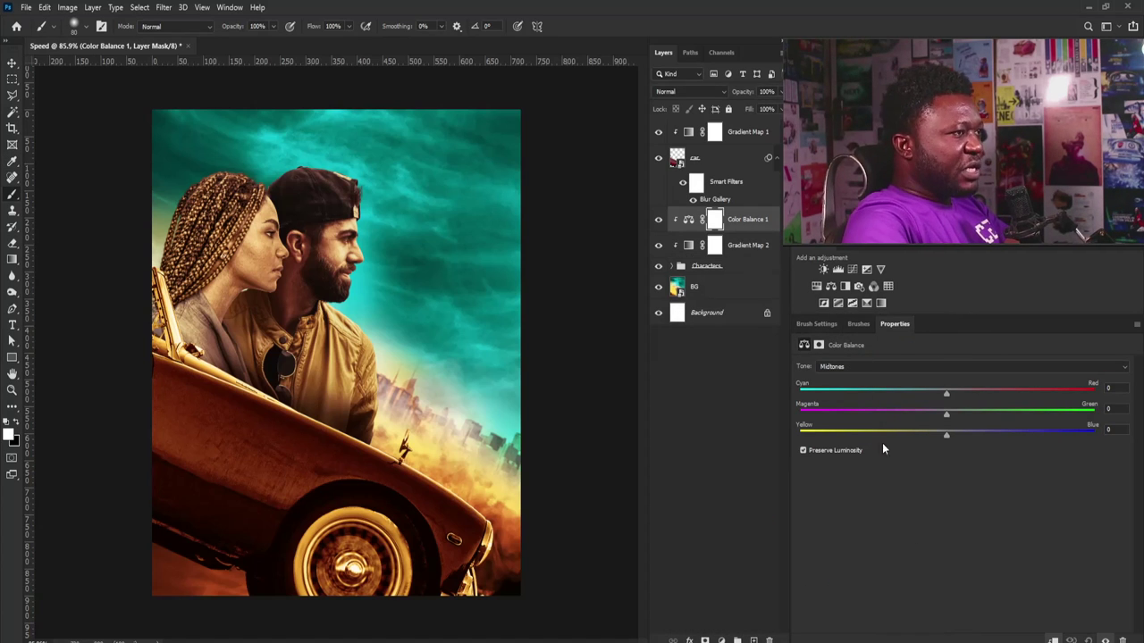
drag(945, 436, 927, 438)
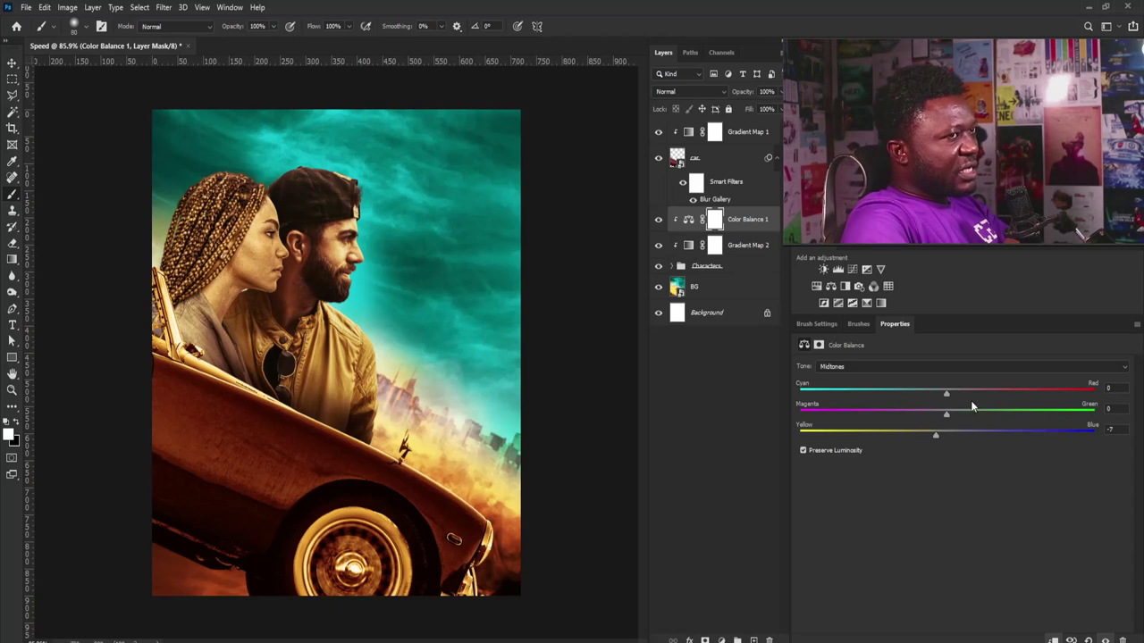
drag(947, 391, 959, 395)
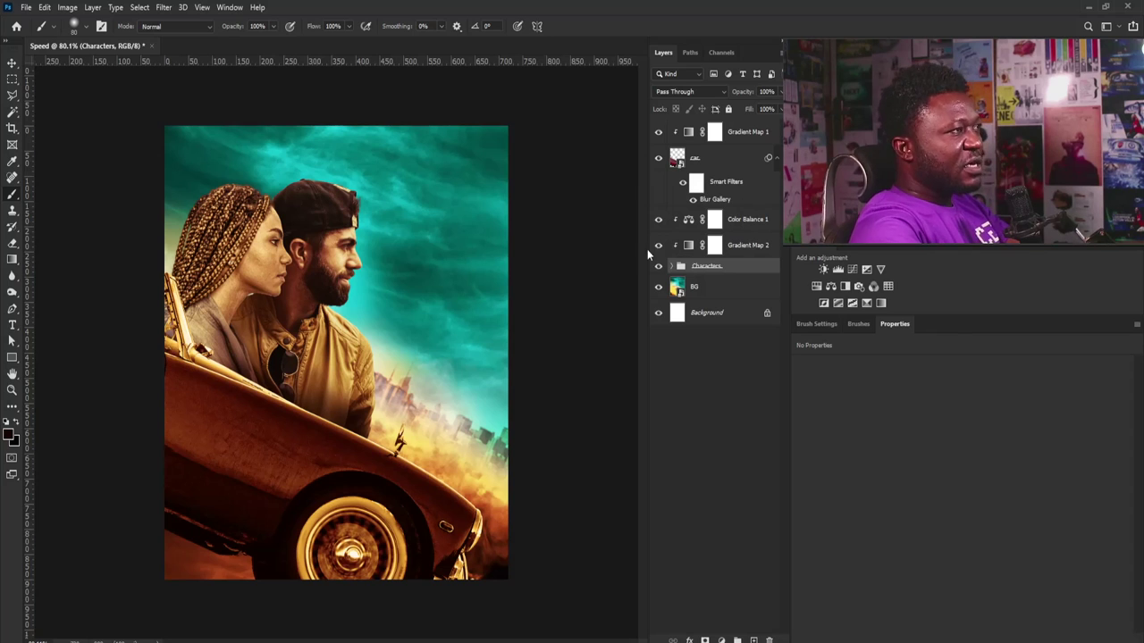
Step: Add a clipped Hue/Saturation adjustment directly above the Characters group with saturation -39, and compare the characters with and without it
click(815, 287)
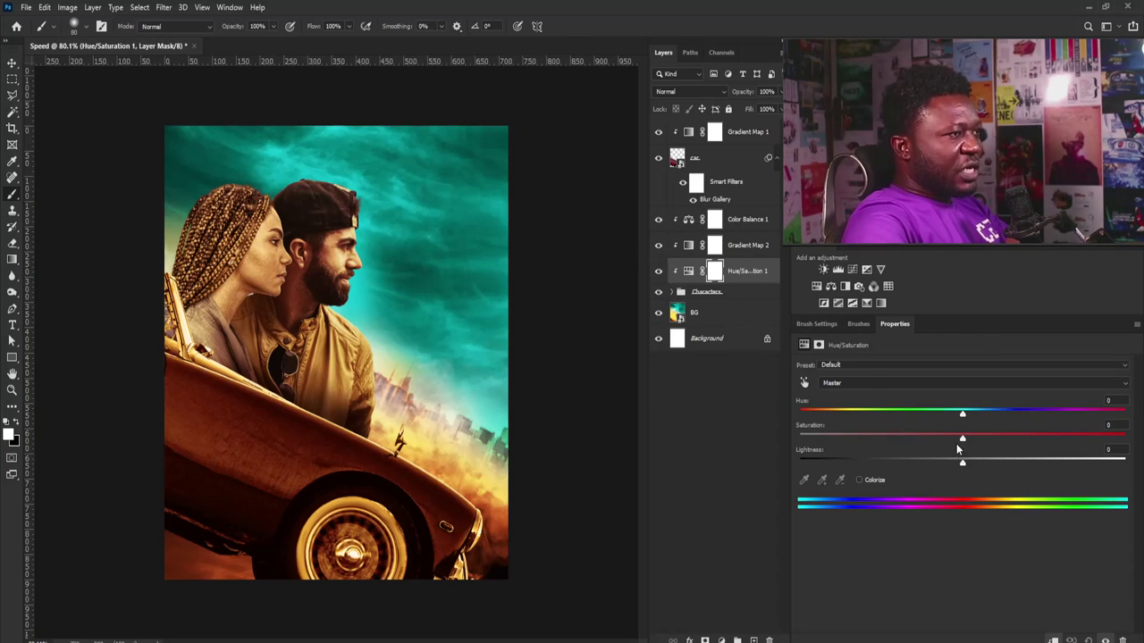
drag(962, 440, 953, 441)
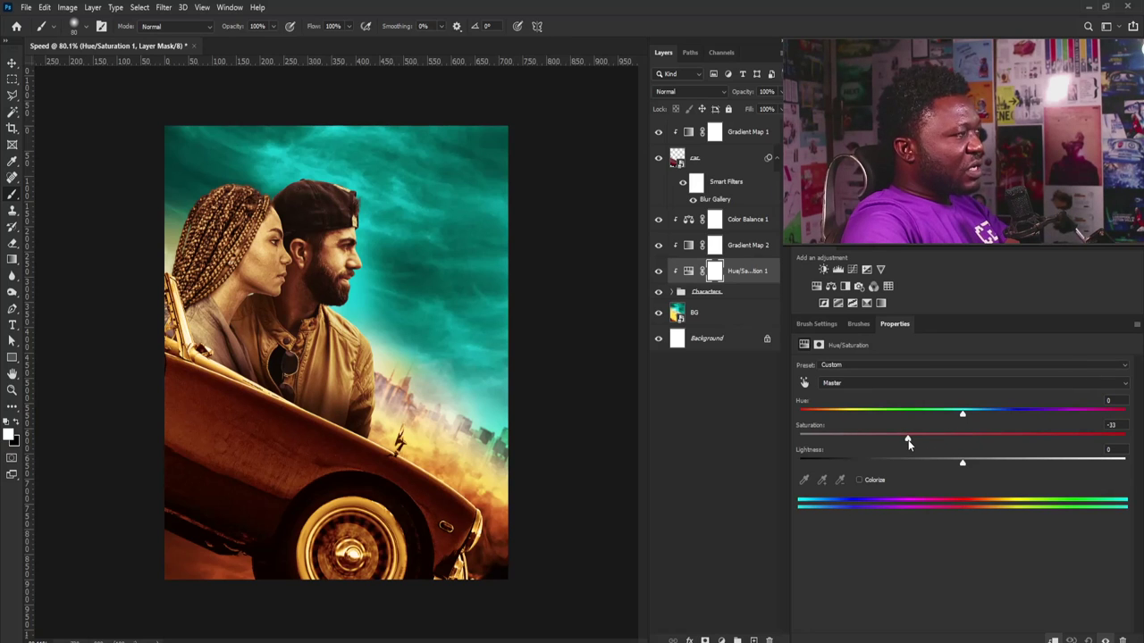
drag(906, 441, 905, 442)
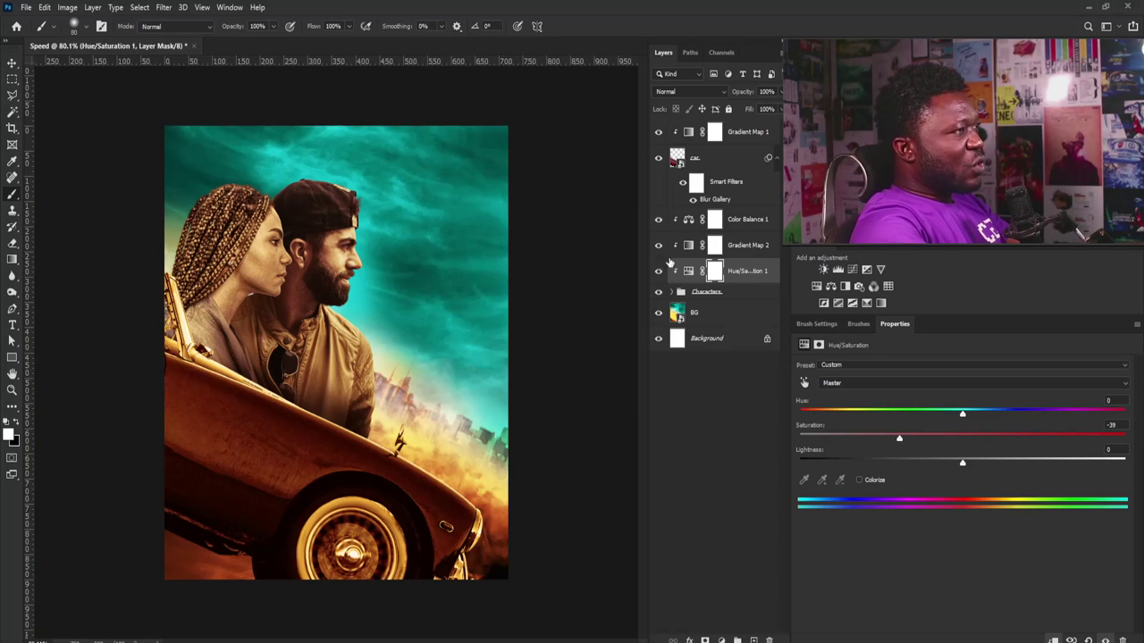
click(659, 272)
click(657, 271)
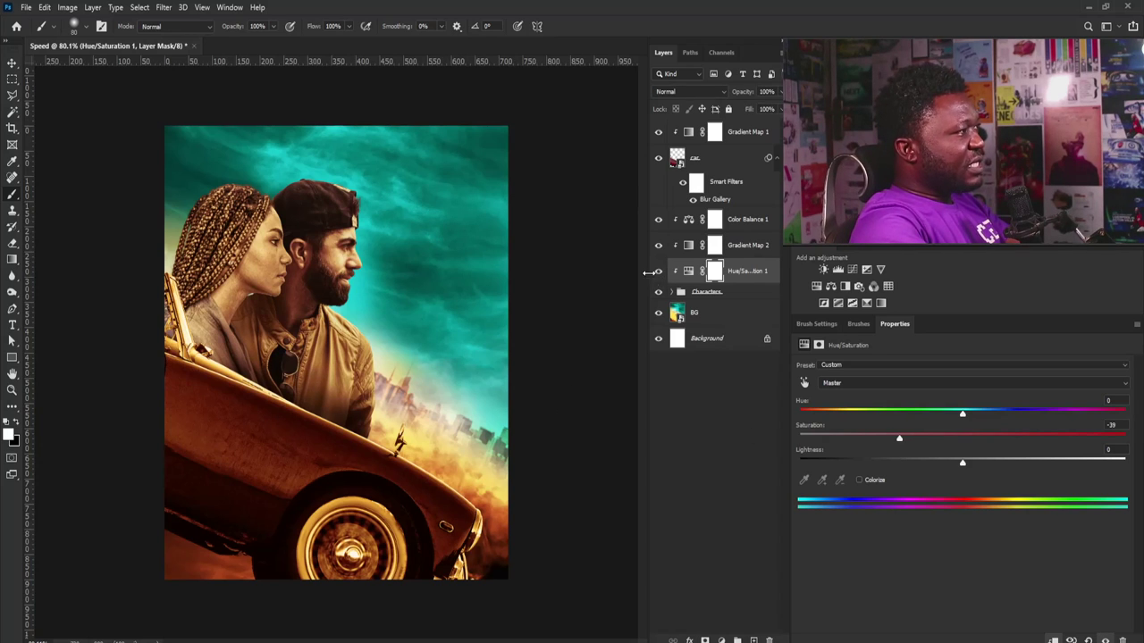
Step: Add a Black & White adjustment above the characters' Color Balance, clip it, and set Reds to 32 and Yellows to 121
click(715, 218)
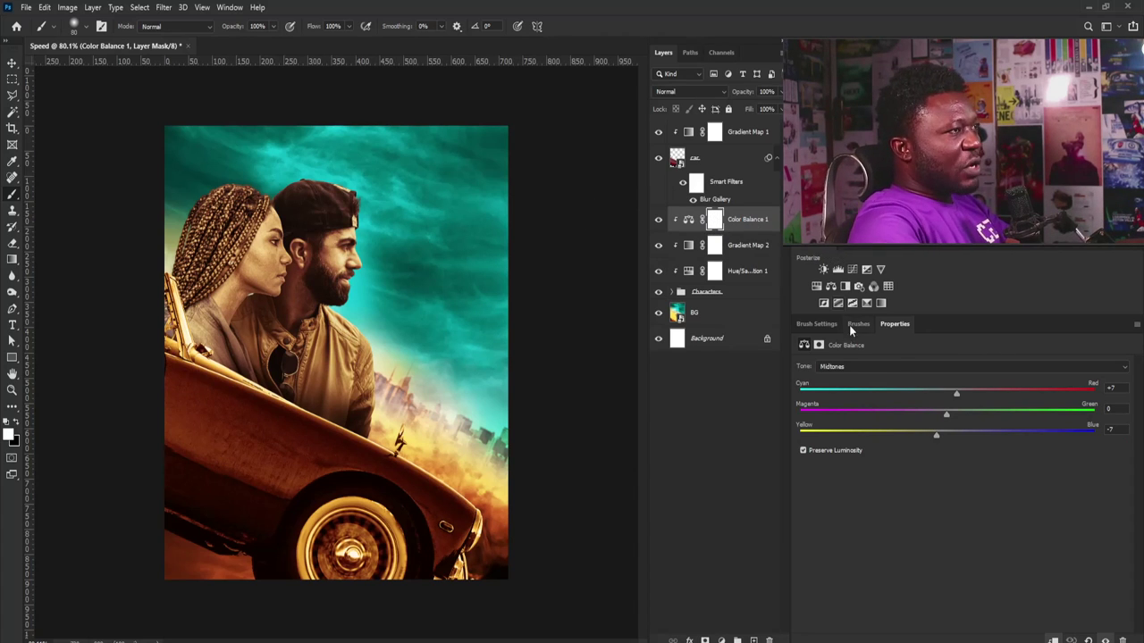
click(843, 288)
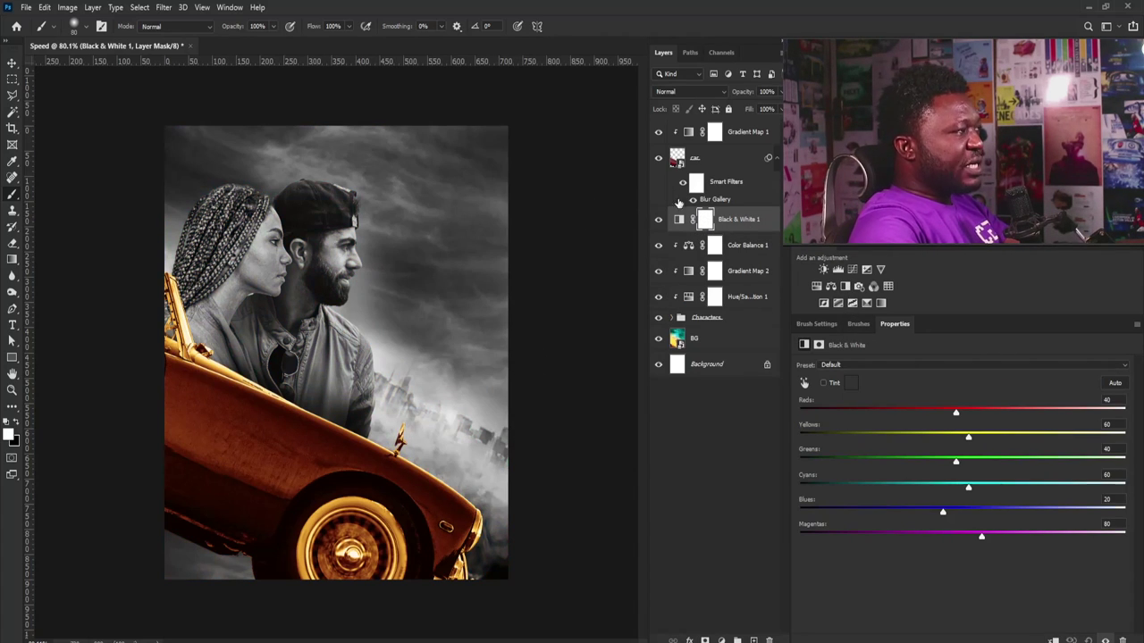
key(ctrl+alt+g)
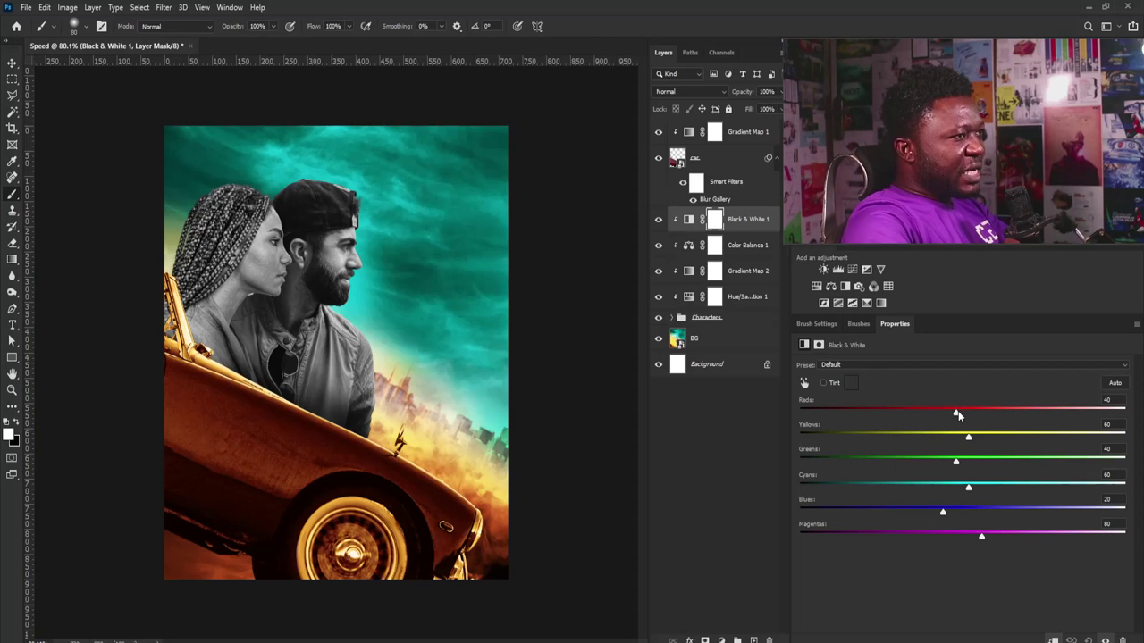
drag(955, 414, 1006, 434)
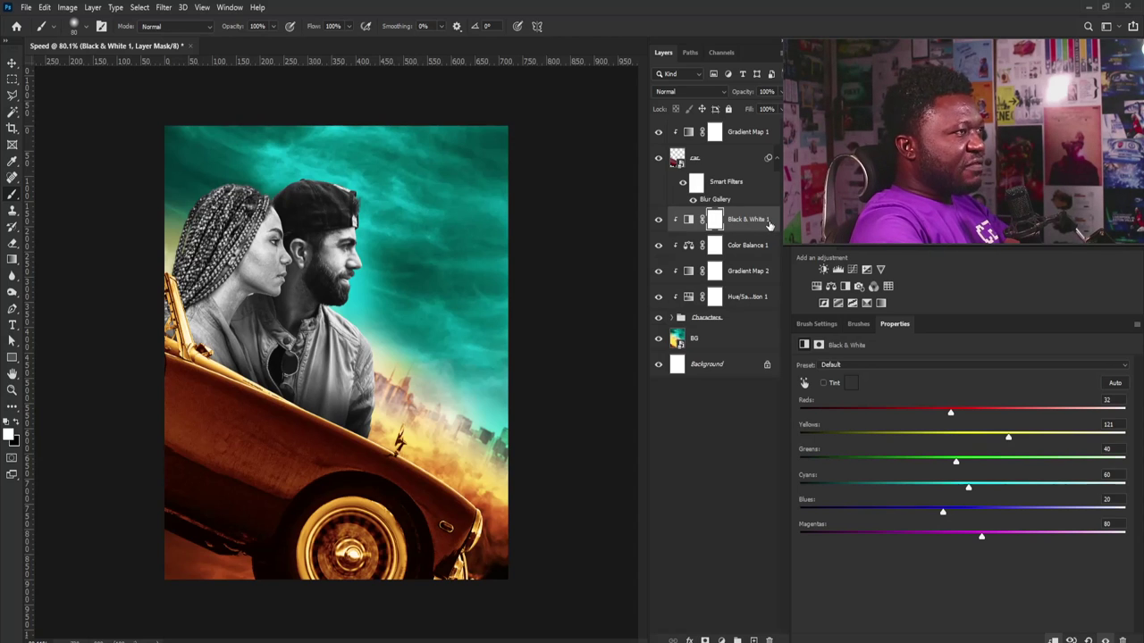
Step: Limit the Black & White adjustment to dark tones with Blend If, splitting the Underlying Layer white point to 0 / 74
double_click(764, 220)
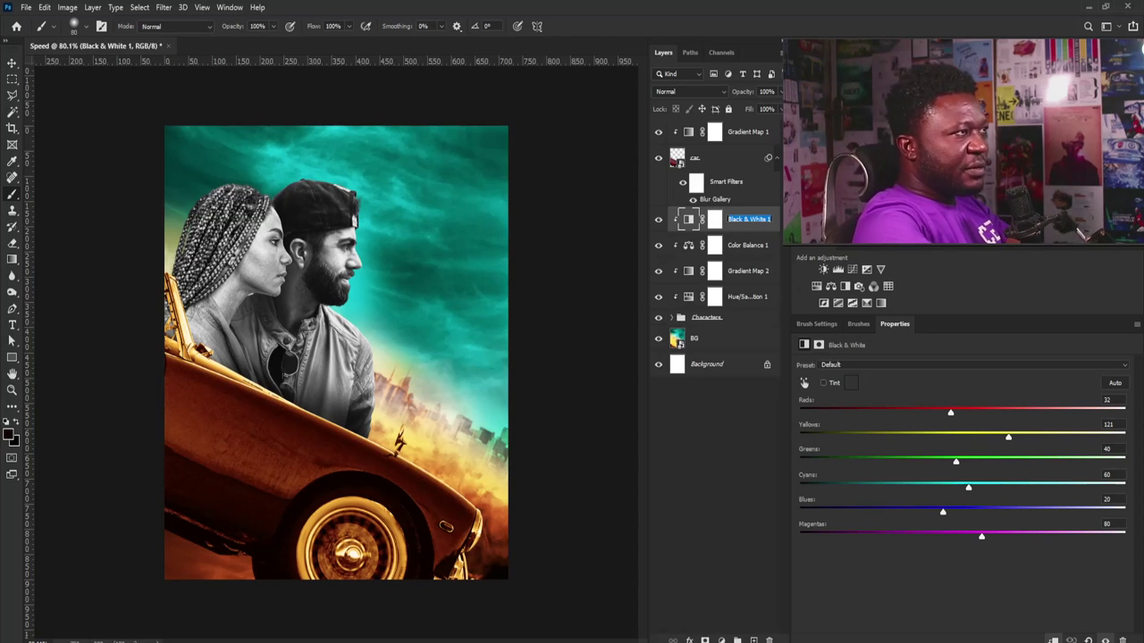
click(774, 231)
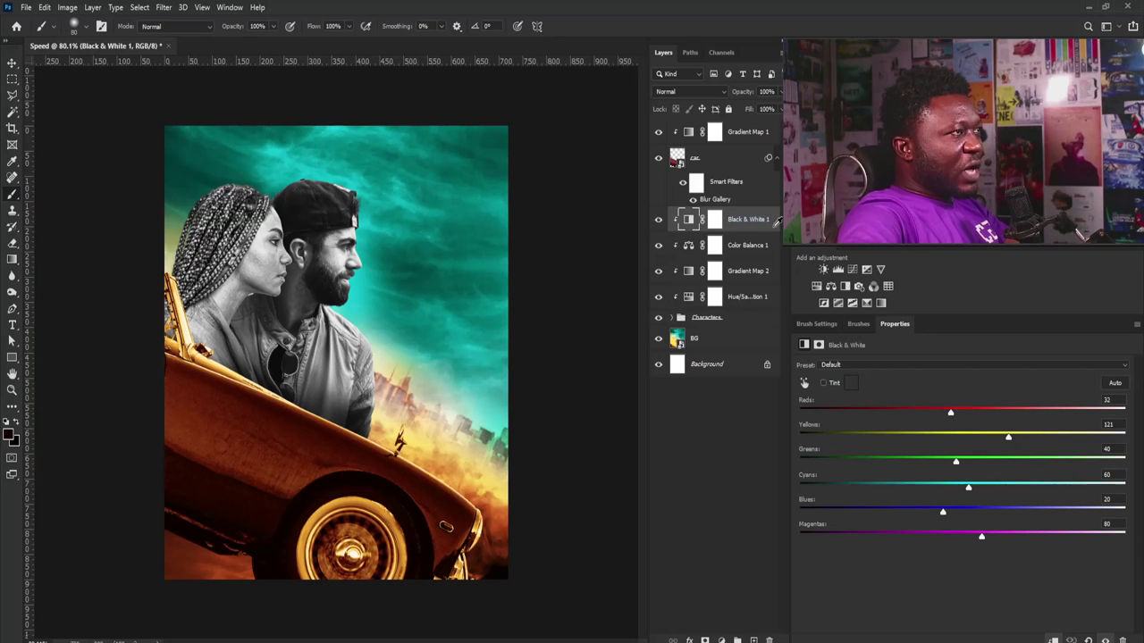
double_click(774, 230)
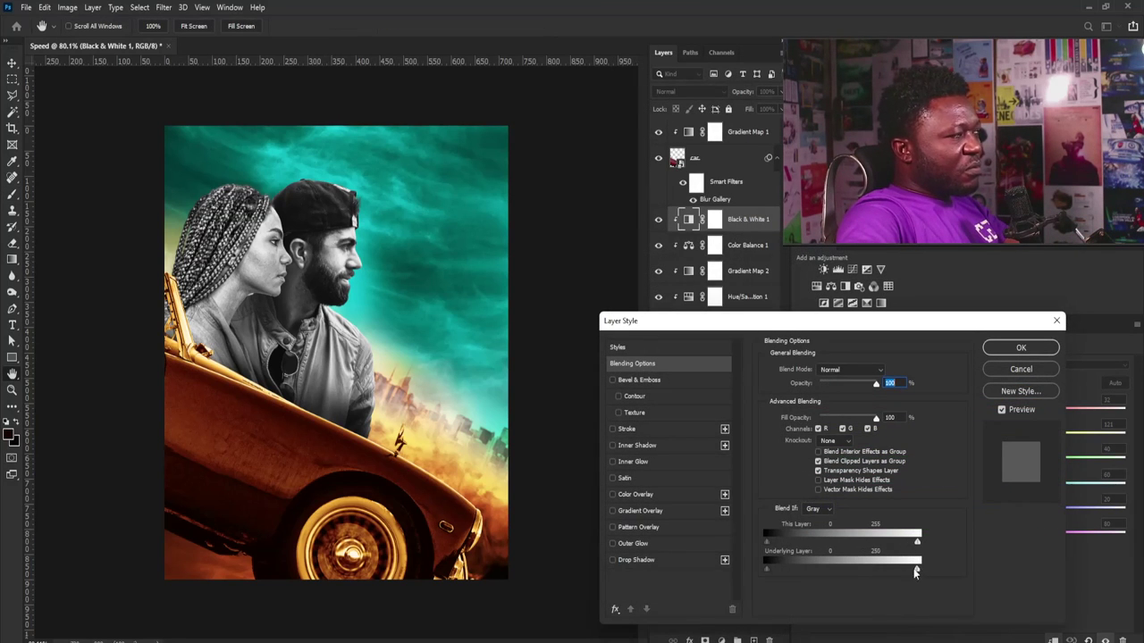
drag(915, 572, 808, 552)
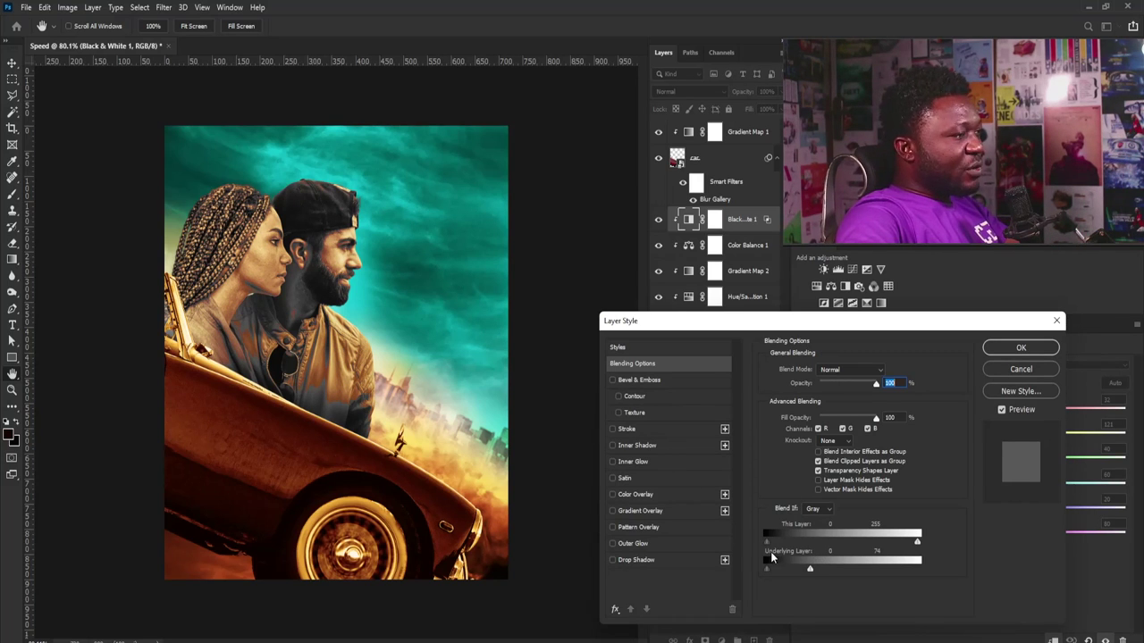
drag(811, 568, 726, 568)
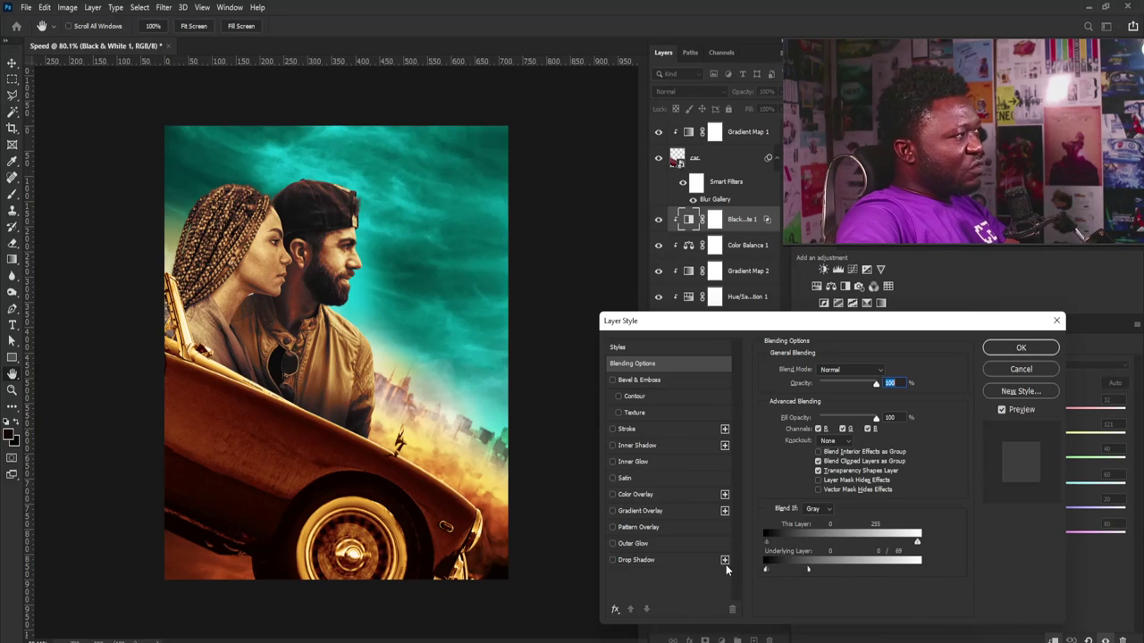
mouse_move(808, 570)
mouse_down()
mouse_move(795, 572)
mouse_move(808, 569)
mouse_up()
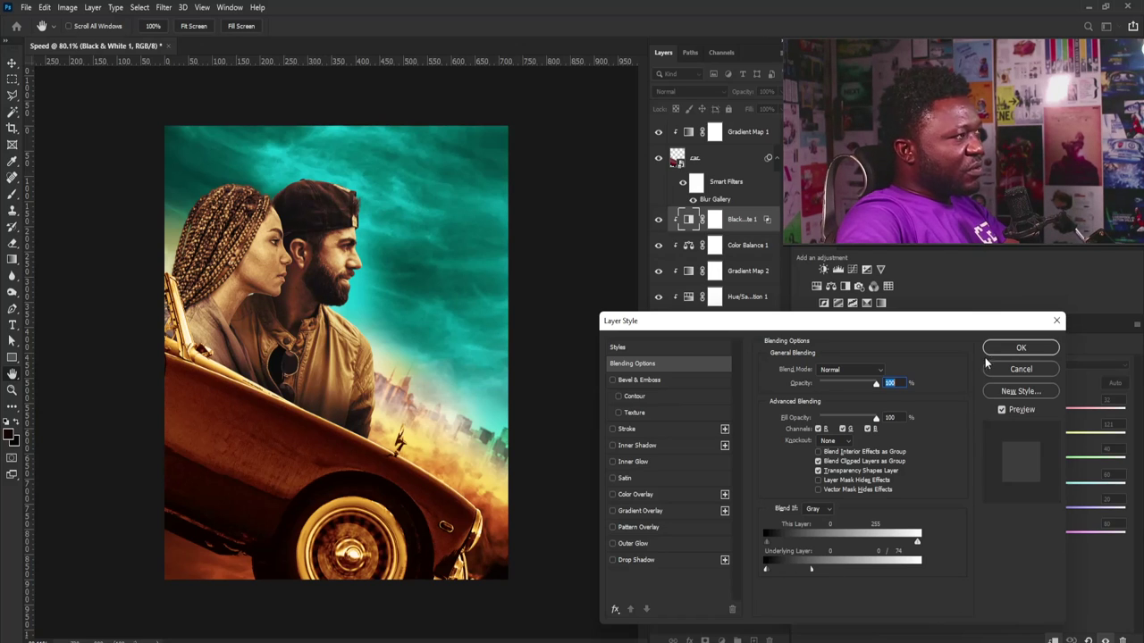
click(1019, 347)
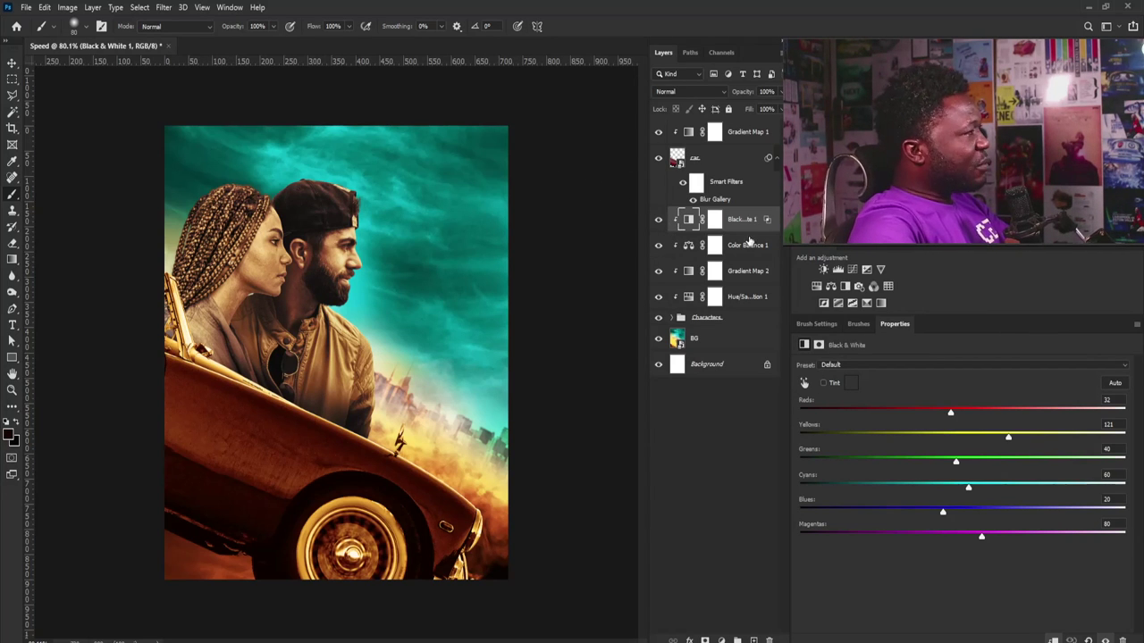
Step: Add a Selective Color adjustment above the Black & White layer, set Black to +7% for the Blacks, and clip it to the characters
click(867, 304)
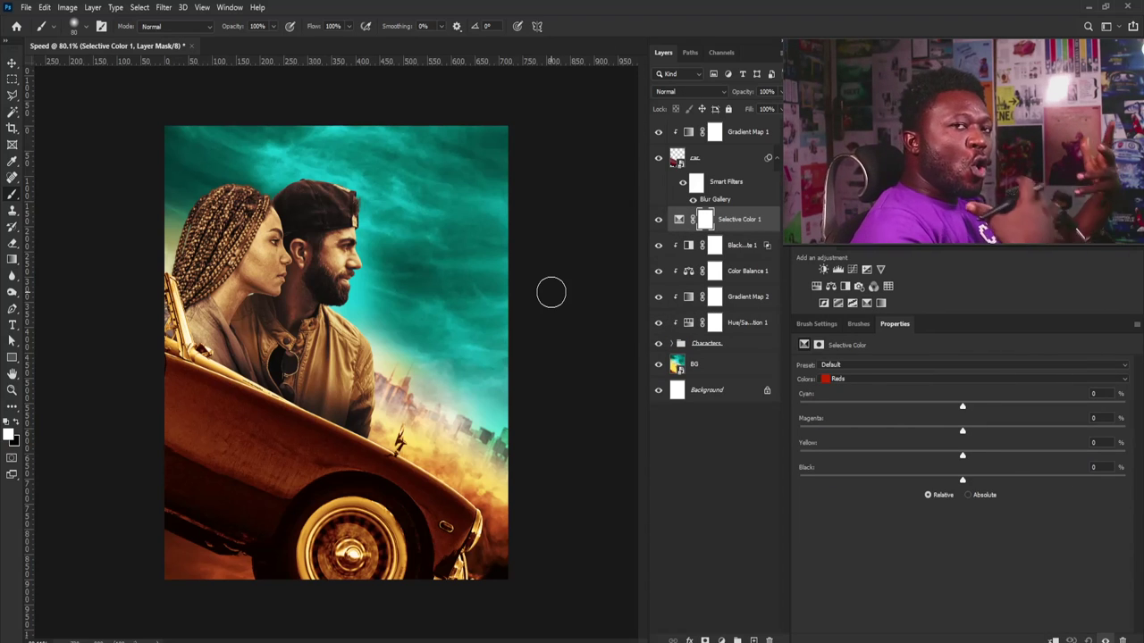
click(910, 377)
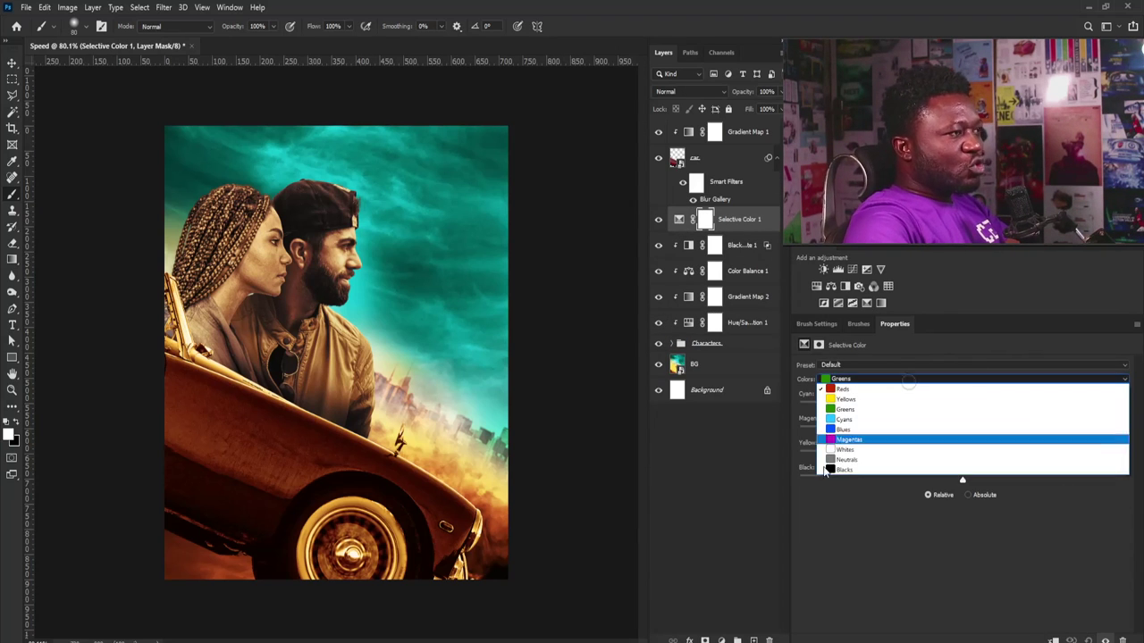
click(871, 471)
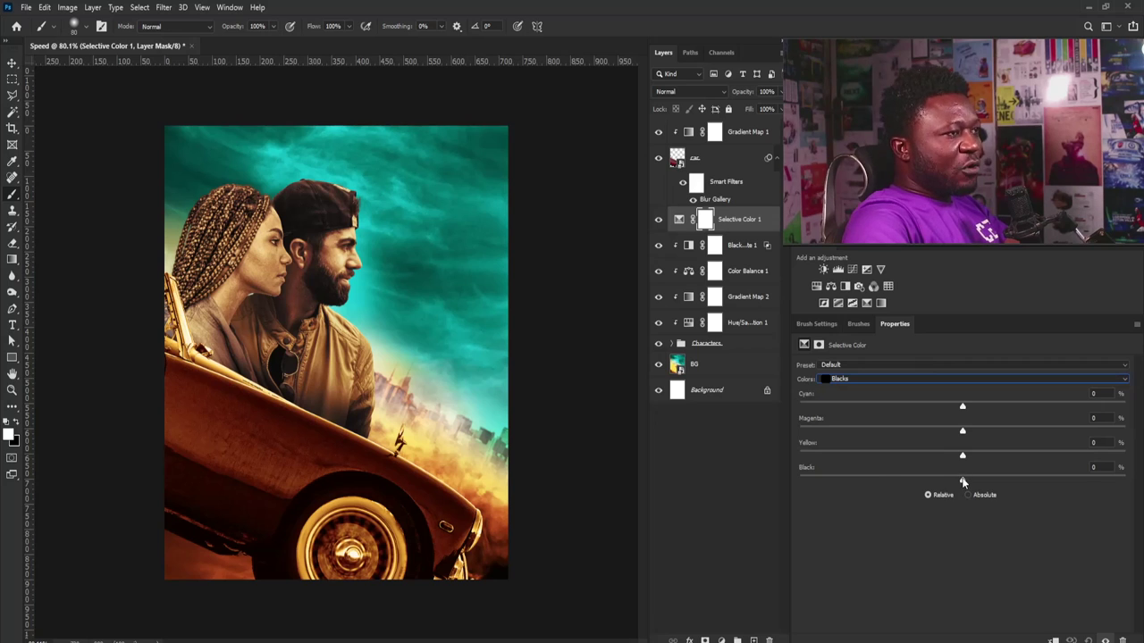
drag(954, 483, 963, 482)
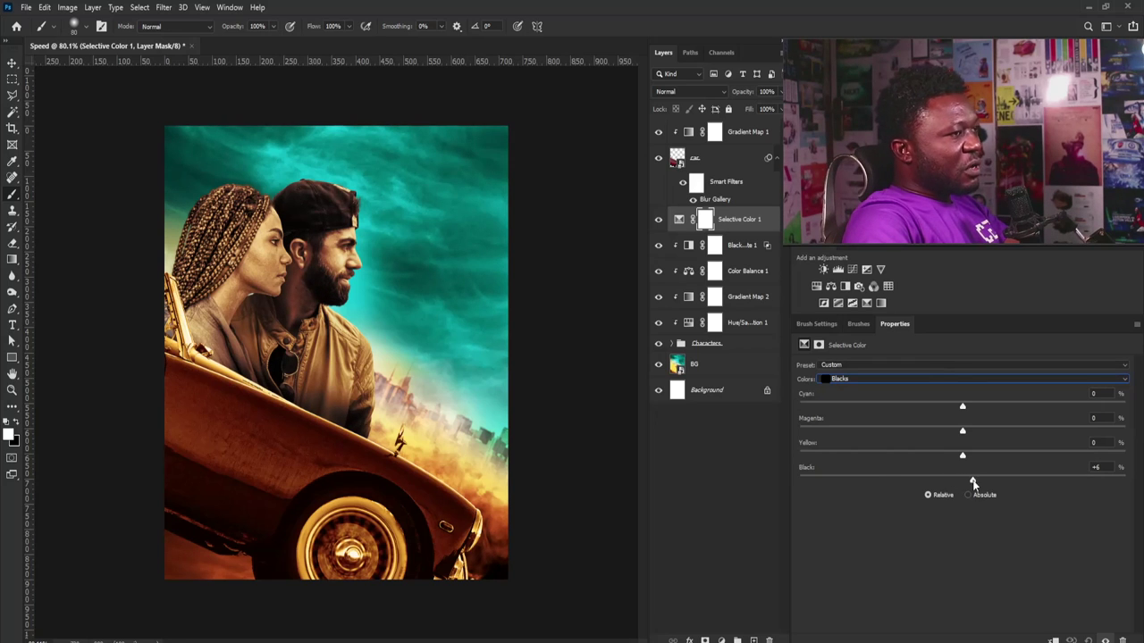
click(659, 221)
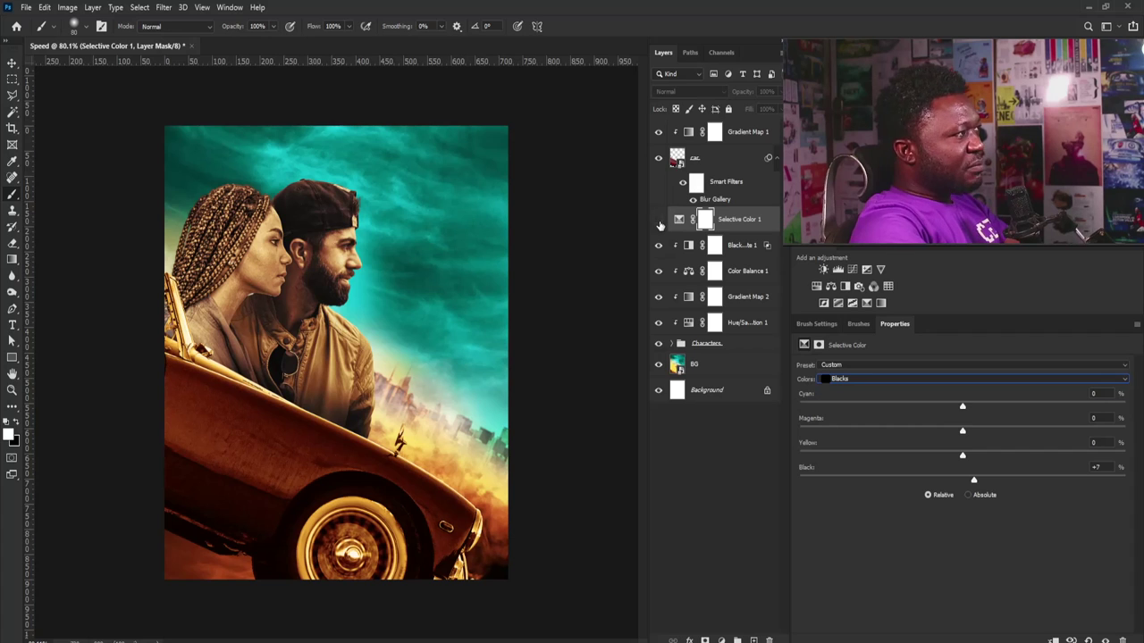
click(658, 221)
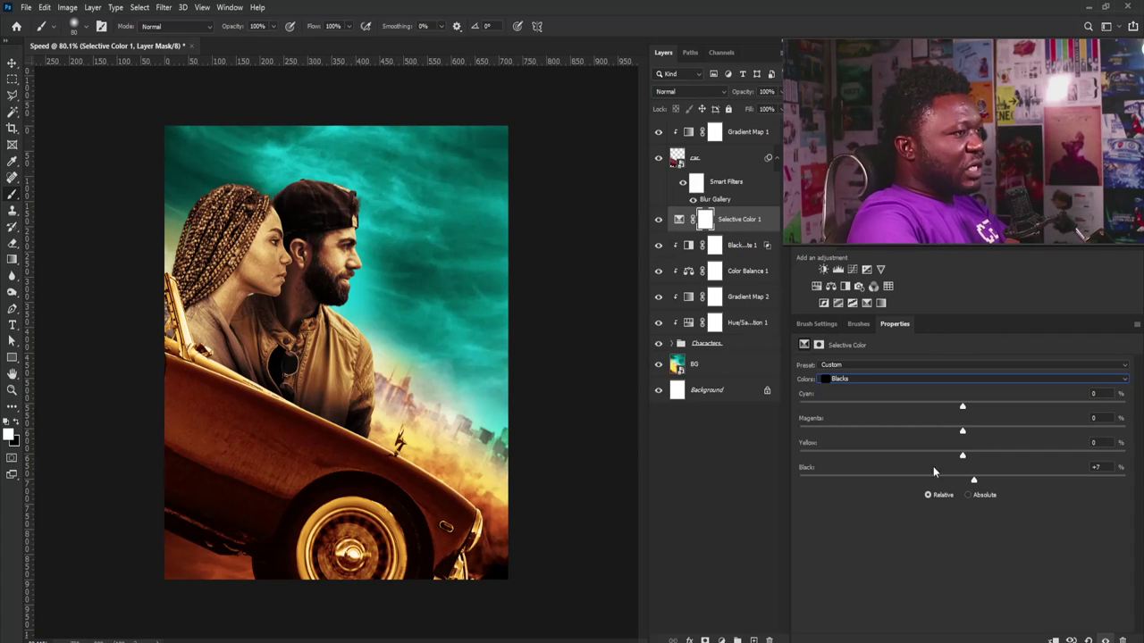
click(1052, 640)
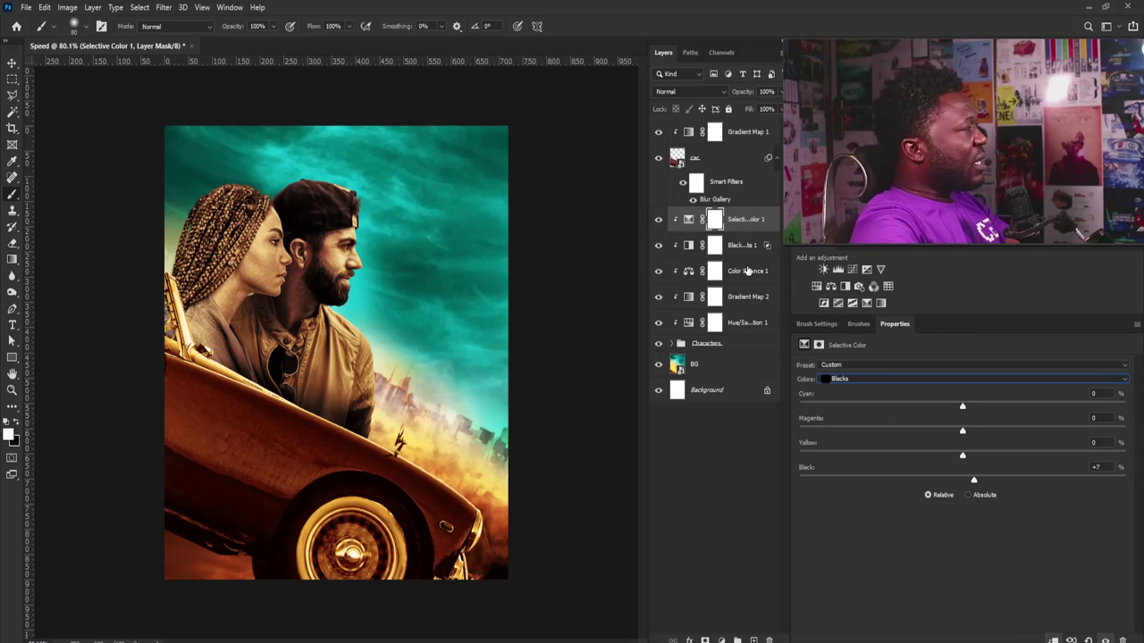
Step: Add a clipped Hue/Saturation adjustment above the Selective Color layer, set saturation to -45, and invert its mask to black
drag(295, 150, 343, 203)
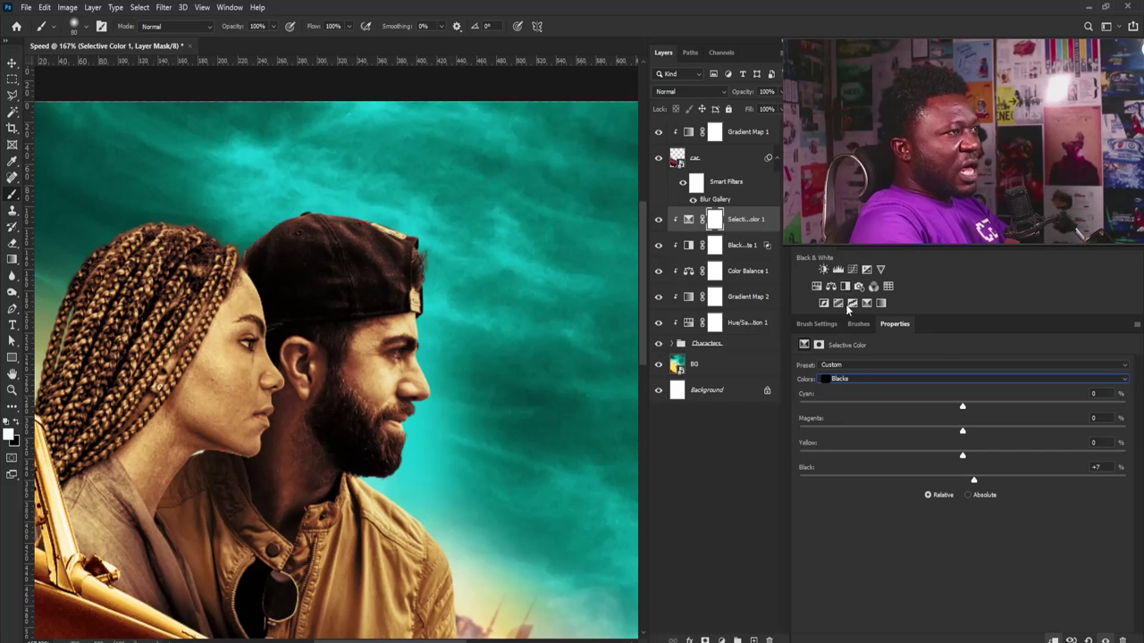
click(816, 287)
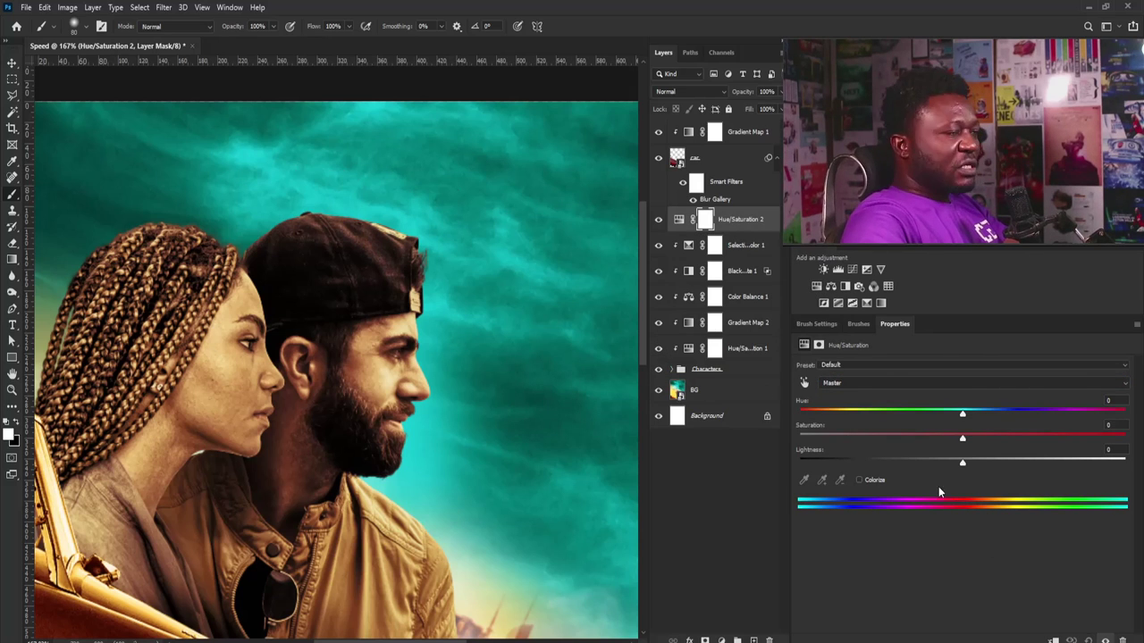
key(ctrl+alt+g)
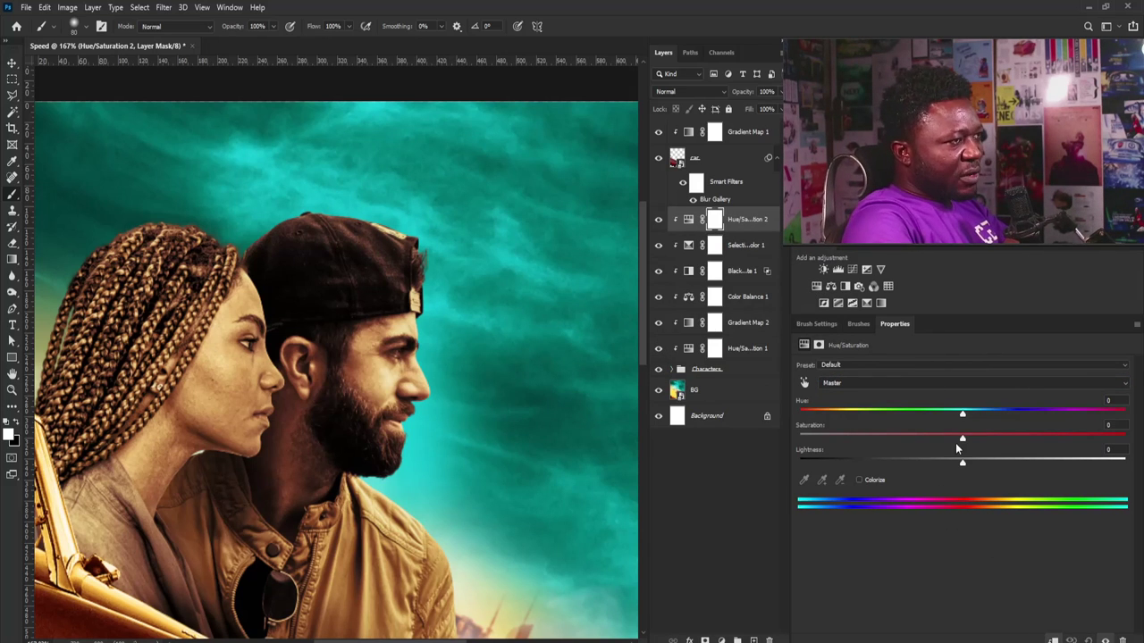
drag(951, 441, 890, 438)
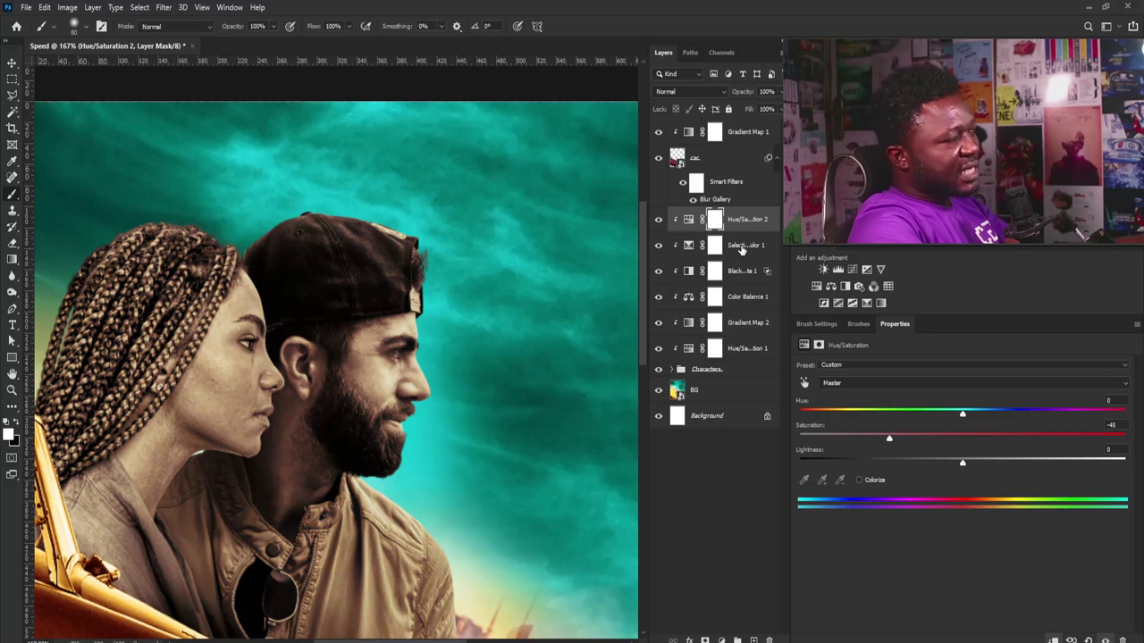
key(ctrl+i)
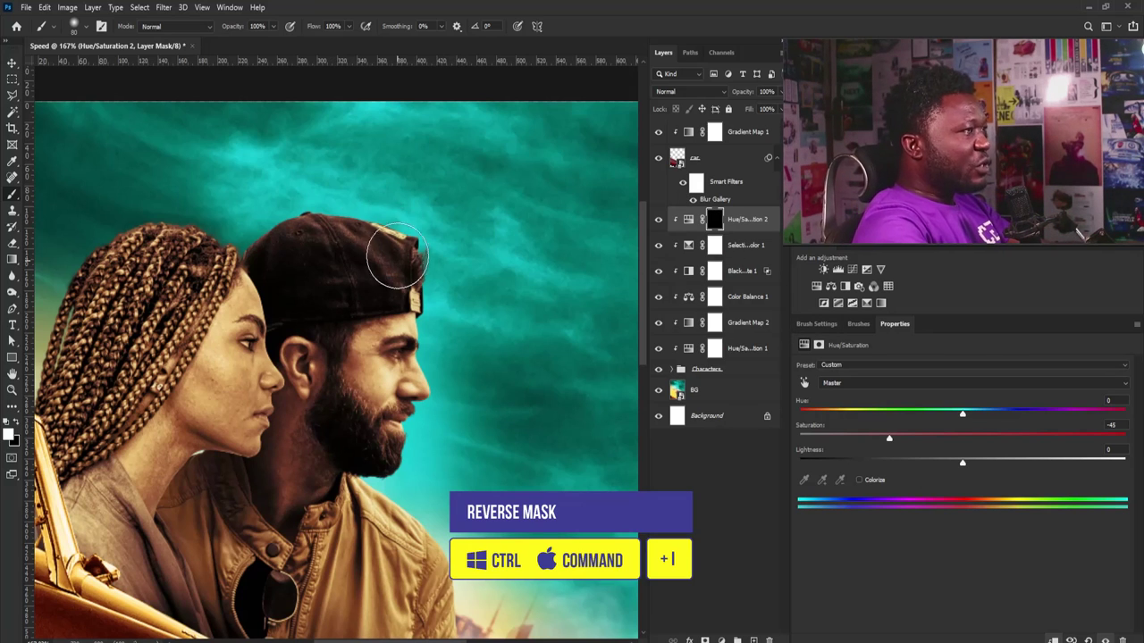
Step: Paint white on the upper Hue/Saturation mask over the man's cap and the lady's braids, and select the Selective Color layer
click(9, 434)
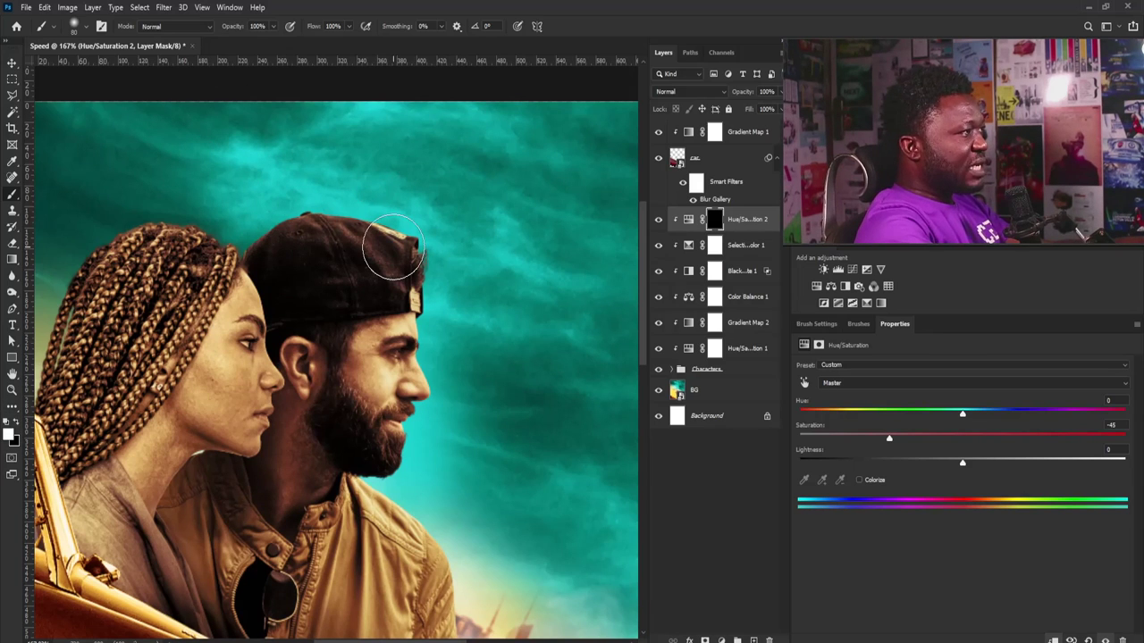
mouse_move(393, 247)
mouse_down()
mouse_move(324, 220)
mouse_move(330, 212)
mouse_move(294, 238)
mouse_up()
key([)
key([)
key([)
key([)
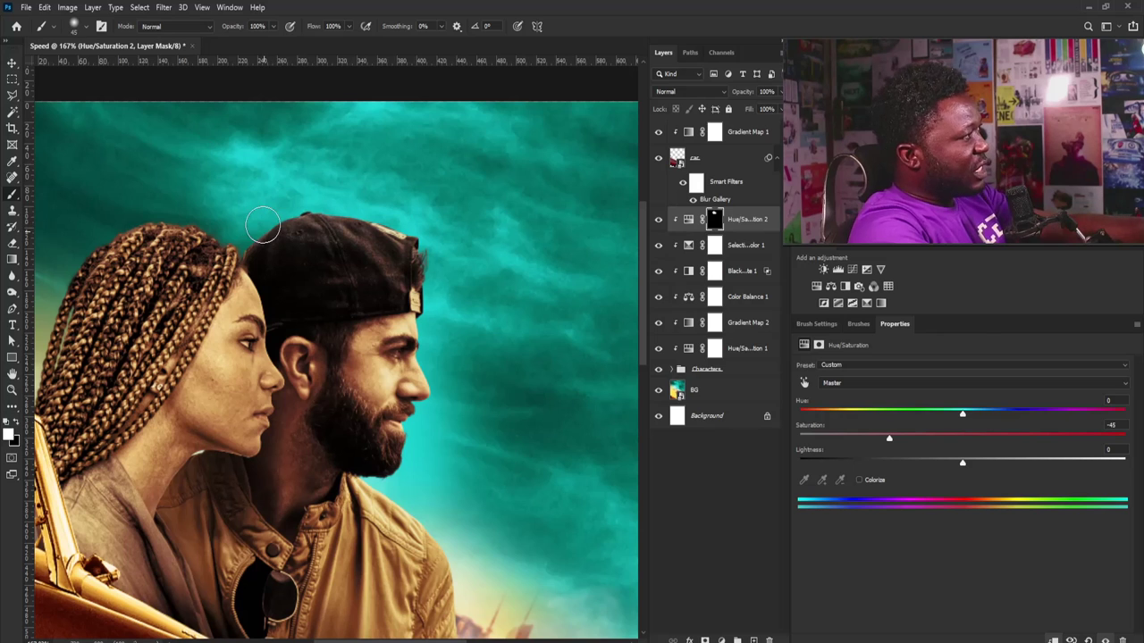
drag(335, 276, 355, 212)
drag(176, 211, 239, 268)
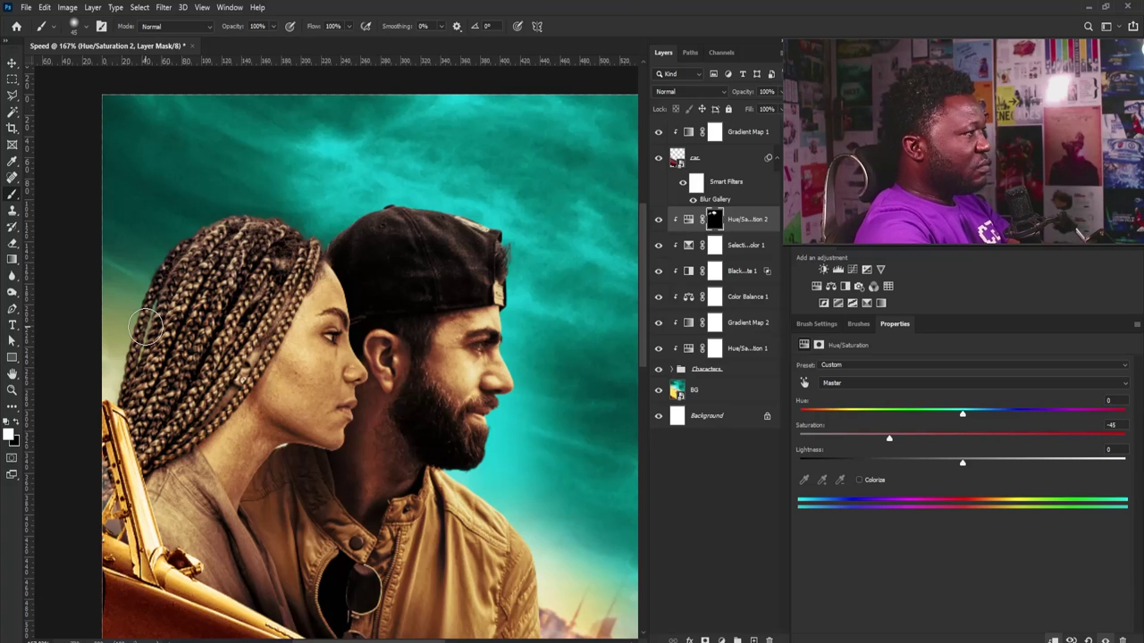
scroll(268, 357, down, 3)
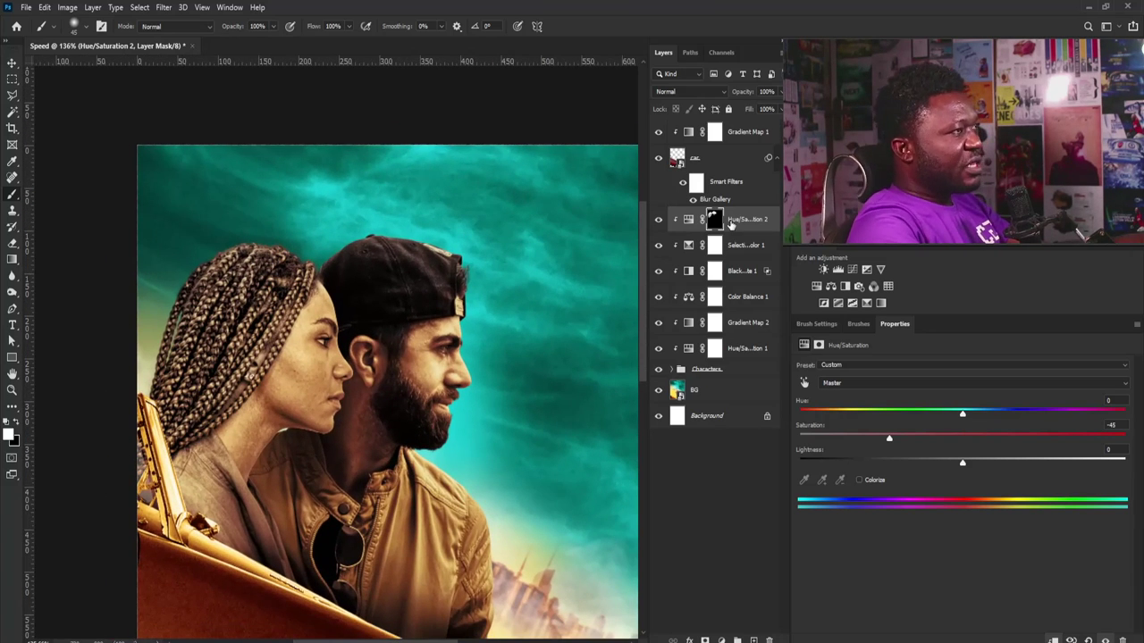
click(742, 246)
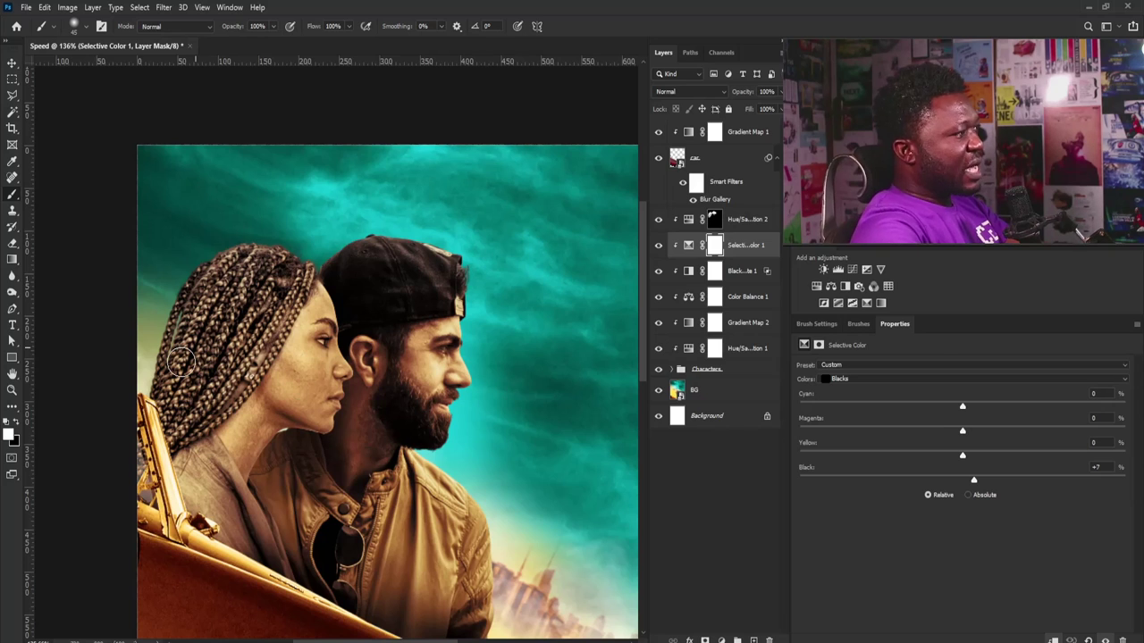
Step: Add a clipped Curves adjustment above the Selective Color layer, pull input 91 to output 55, and invert its mask to black
click(856, 271)
click(951, 520)
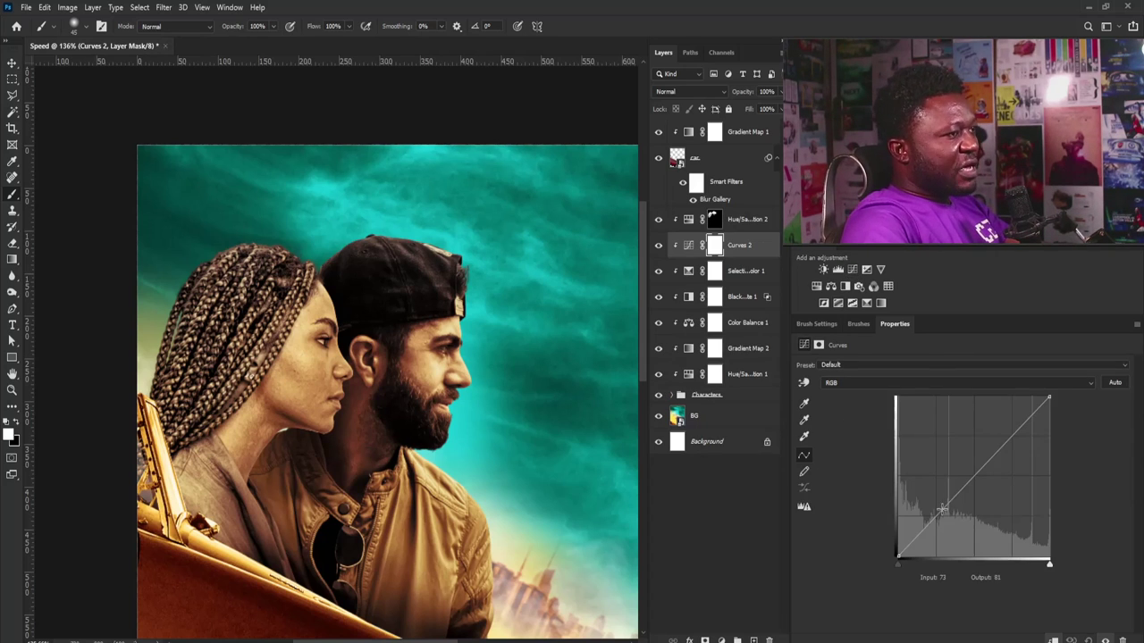
drag(950, 520, 953, 521)
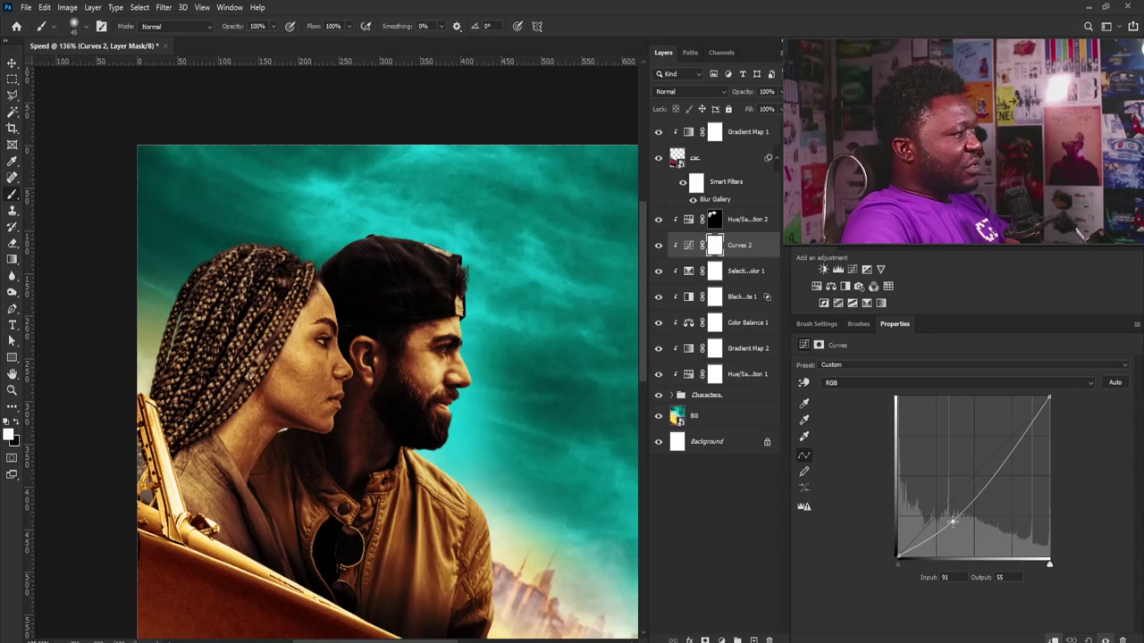
drag(377, 420, 350, 298)
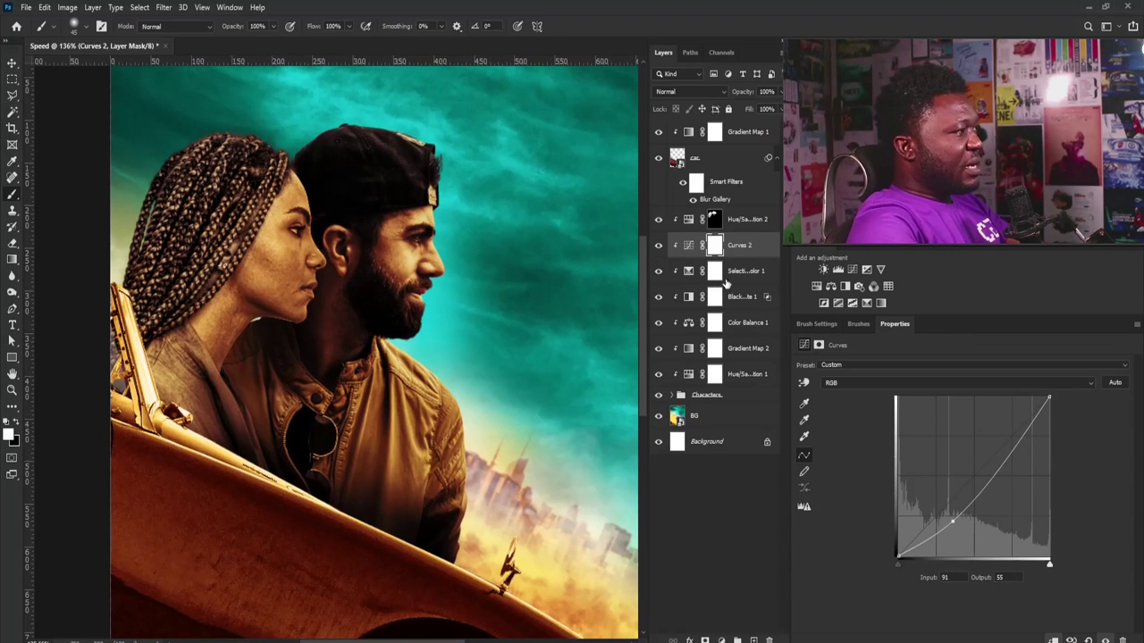
key(ctrl+i)
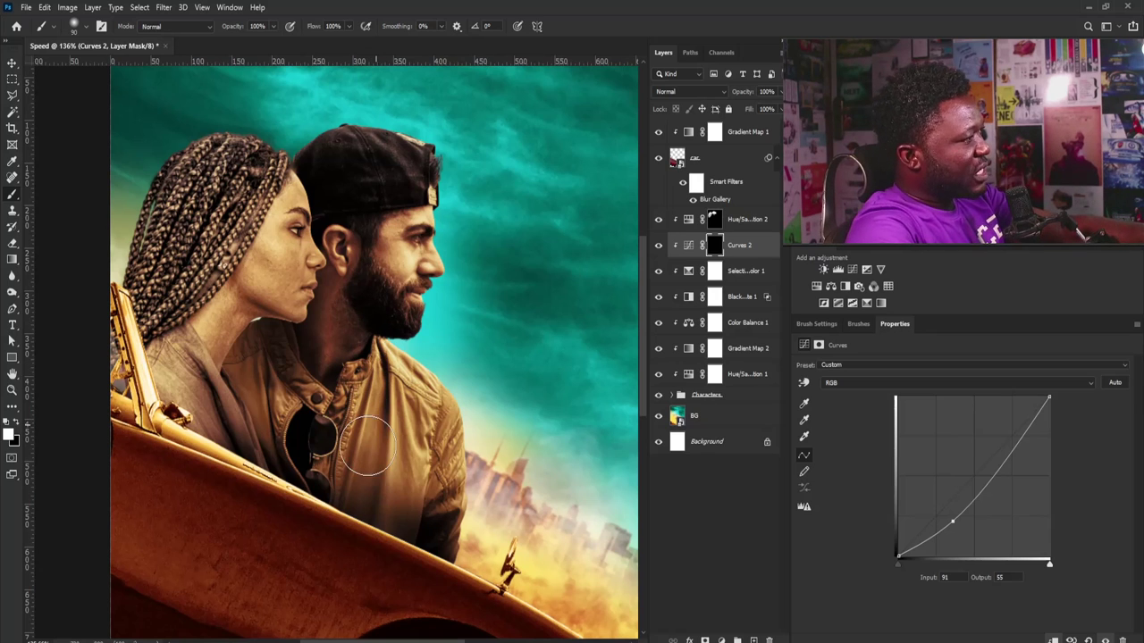
Step: Paint white on the Curves mask over the man's jacket front, the lady's clothing and her braids to deepen their shadows
mouse_move(366, 447)
mouse_down()
mouse_move(358, 478)
mouse_move(392, 562)
mouse_move(395, 426)
mouse_move(369, 516)
mouse_move(299, 485)
mouse_up()
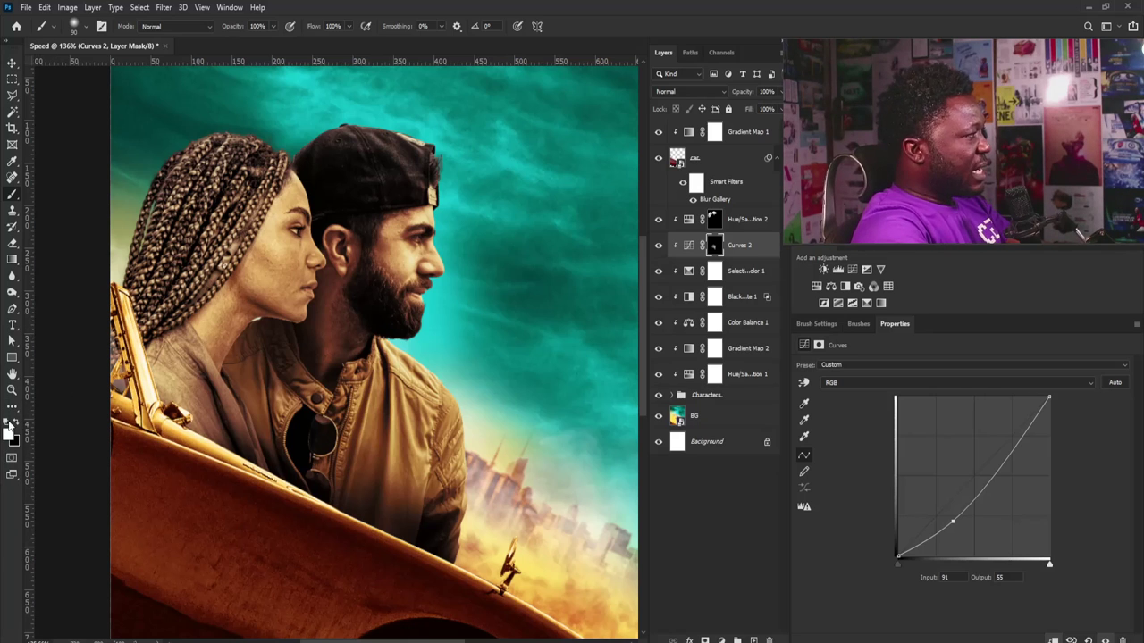
mouse_move(200, 383)
mouse_down()
mouse_move(183, 415)
mouse_move(176, 357)
mouse_move(186, 404)
mouse_up()
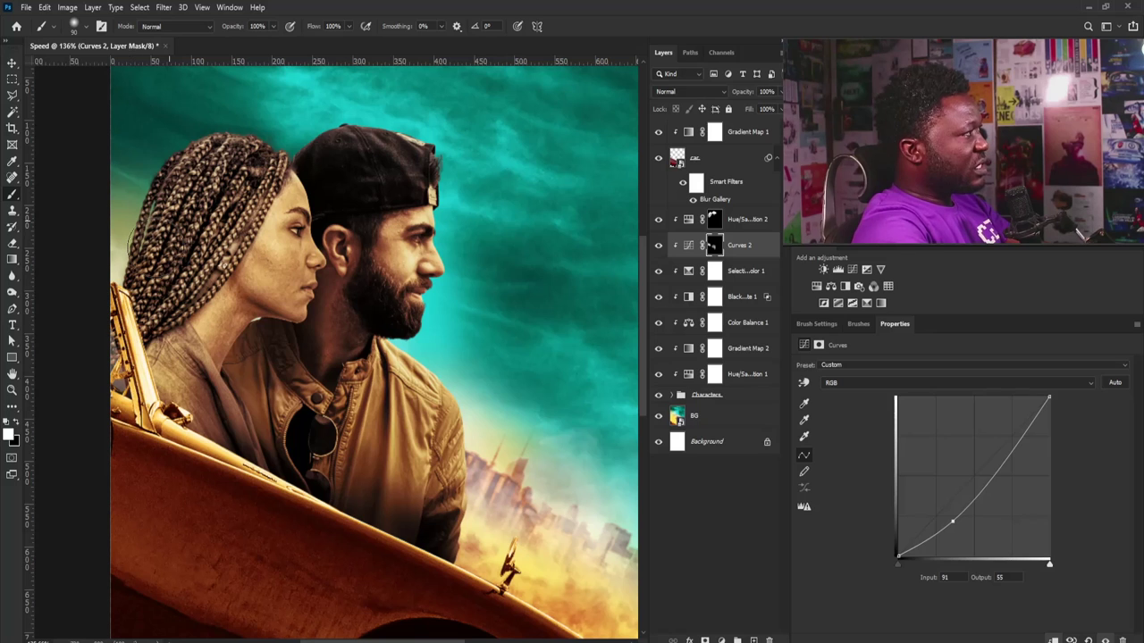
mouse_move(147, 259)
mouse_down()
mouse_move(192, 187)
mouse_move(228, 179)
mouse_move(209, 226)
mouse_move(266, 182)
mouse_move(216, 260)
mouse_up()
key(bracketleft)
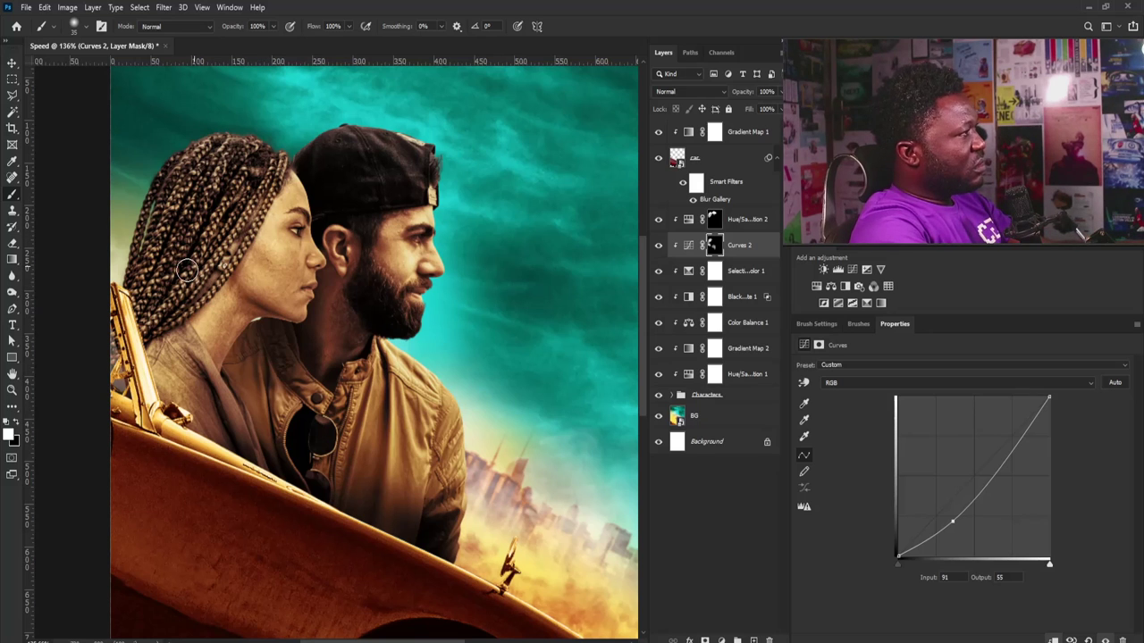
Step: Set the characters' Gradient Map layer to 70% opacity and reselect the Curves layer mask
click(695, 352)
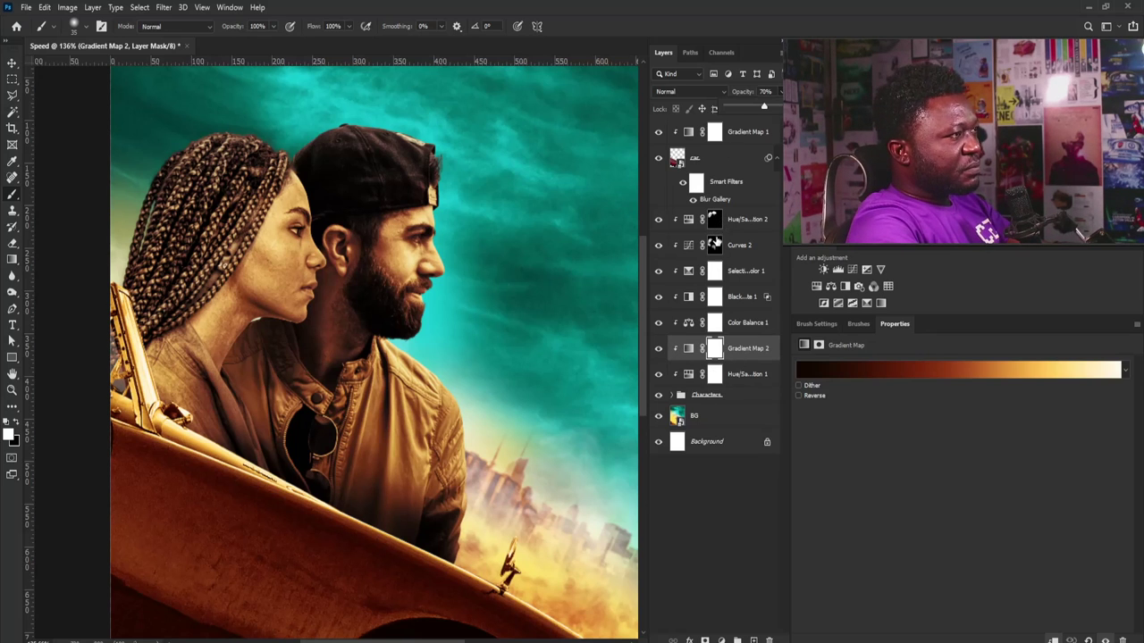
click(715, 246)
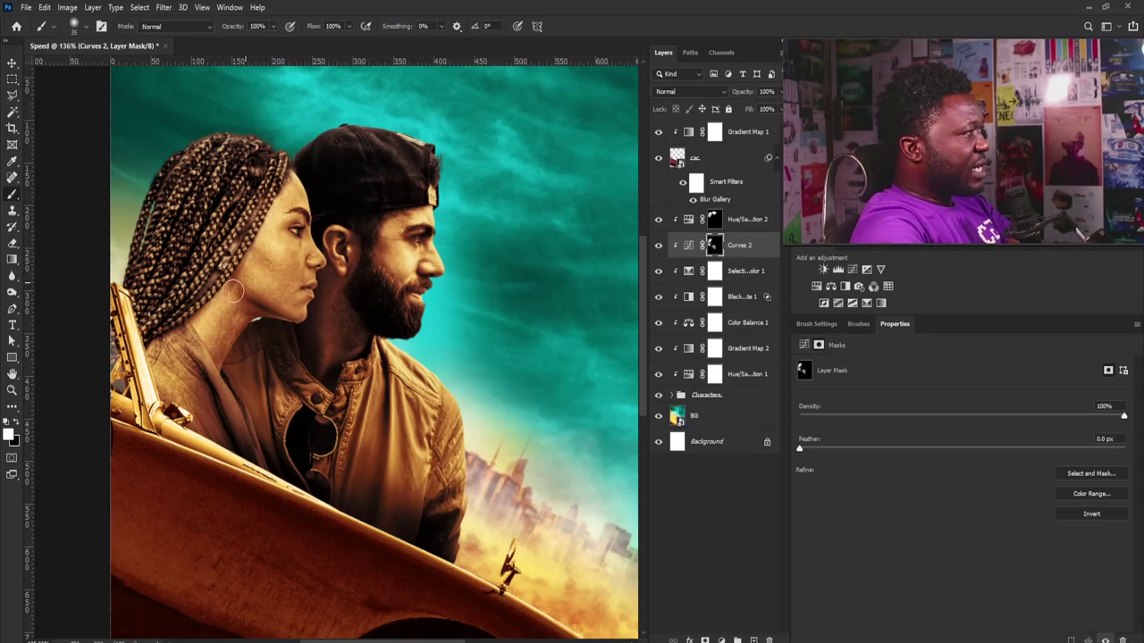
Step: Refine the characters' shadows by painting white on the Curves mask around the braid edges, necks and the man's collar
scroll(232, 291, up, 3)
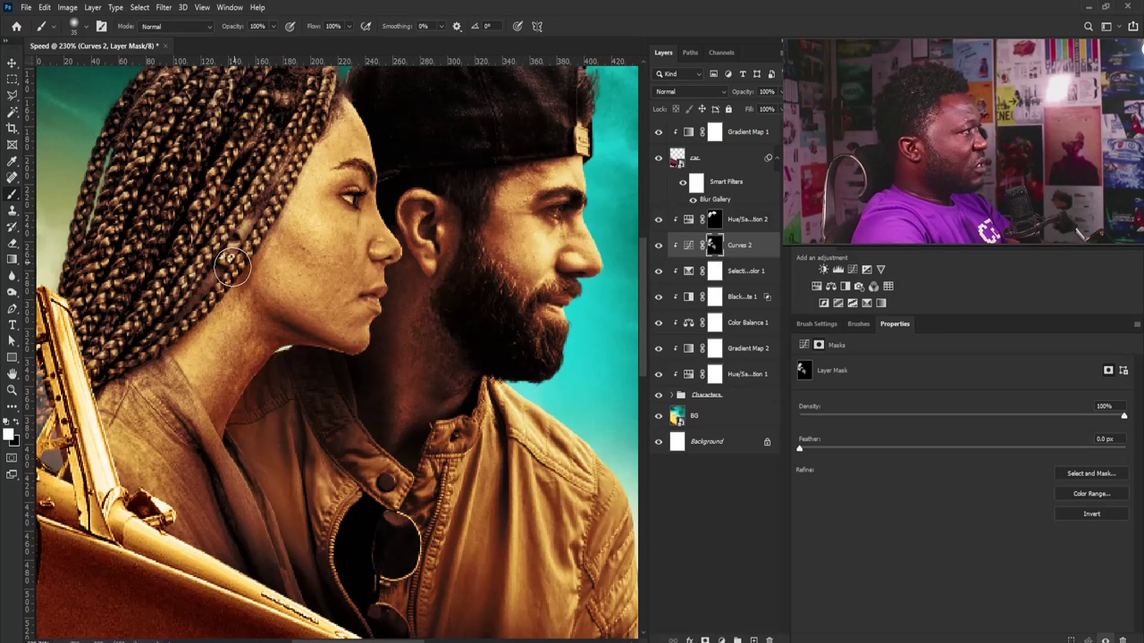
drag(353, 96, 314, 225)
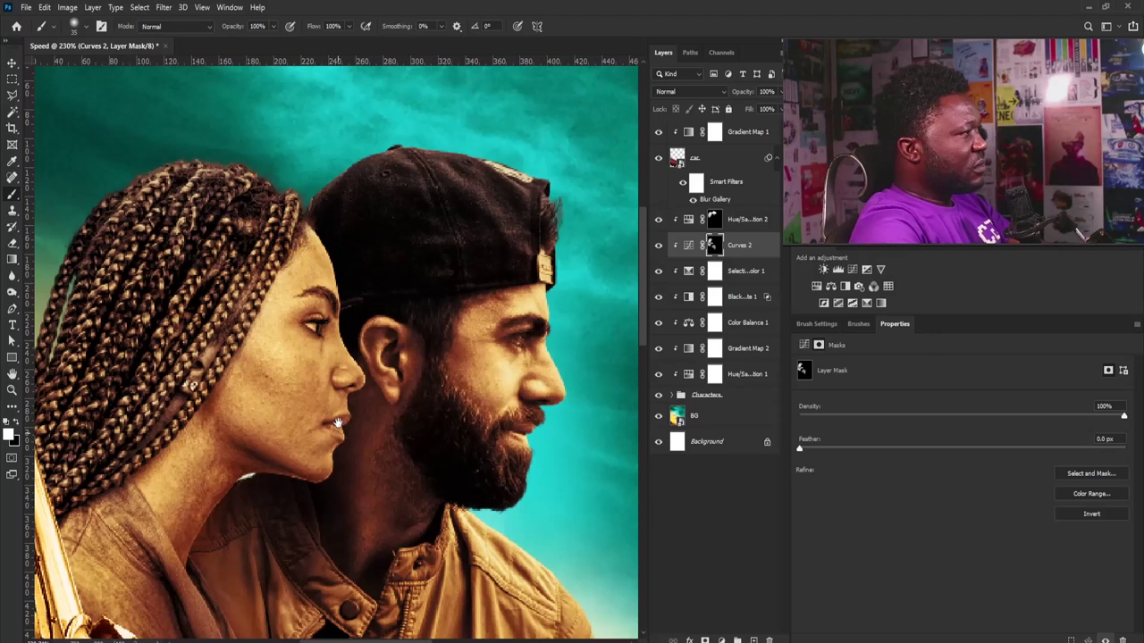
scroll(337, 422, down, 5)
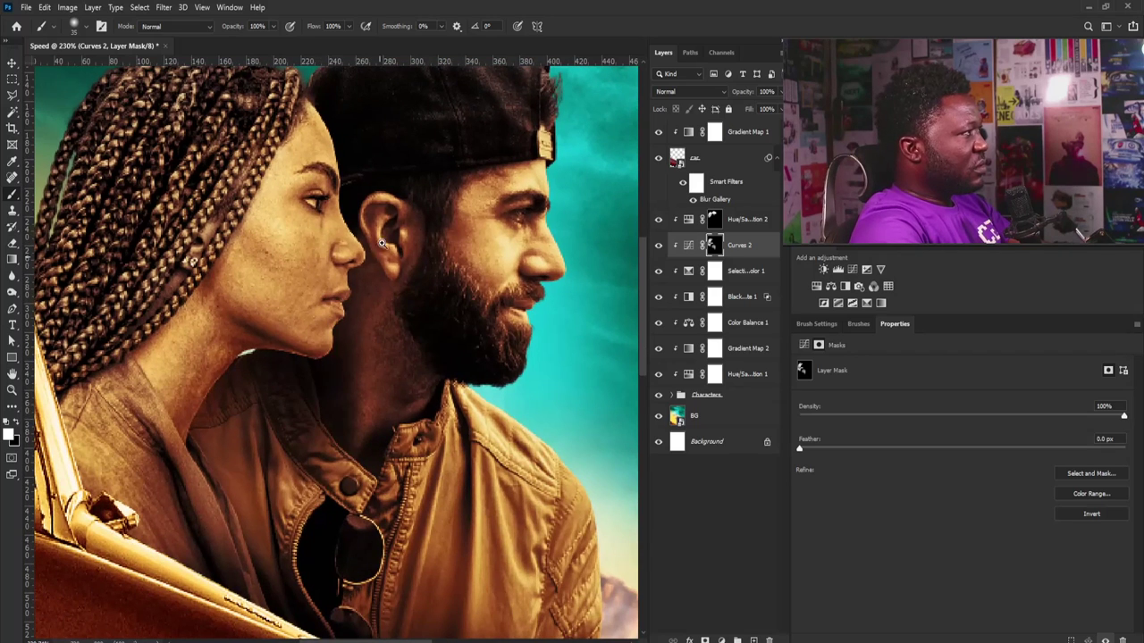
mouse_move(382, 244)
mouse_down()
mouse_move(315, 316)
mouse_move(291, 403)
mouse_up()
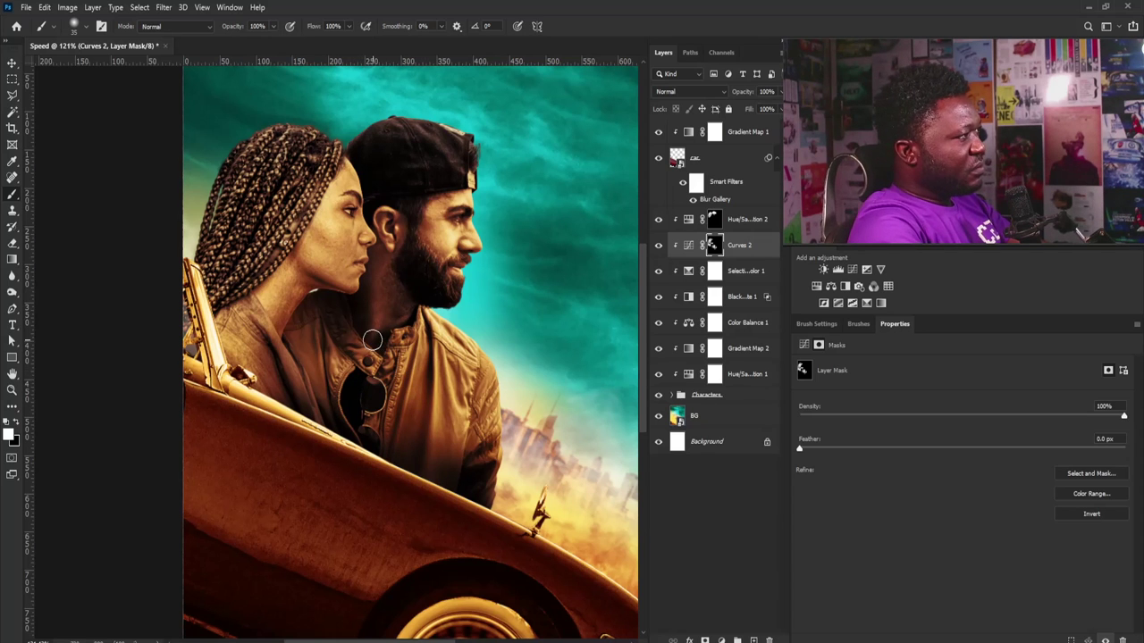
drag(439, 243, 425, 267)
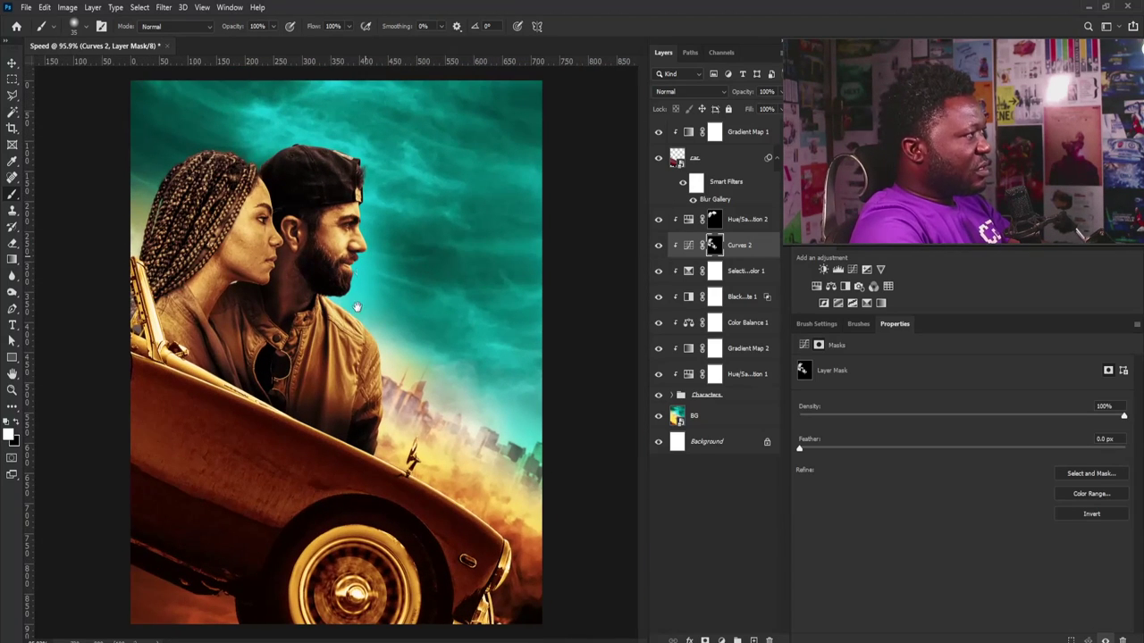
scroll(320, 250, up, 1)
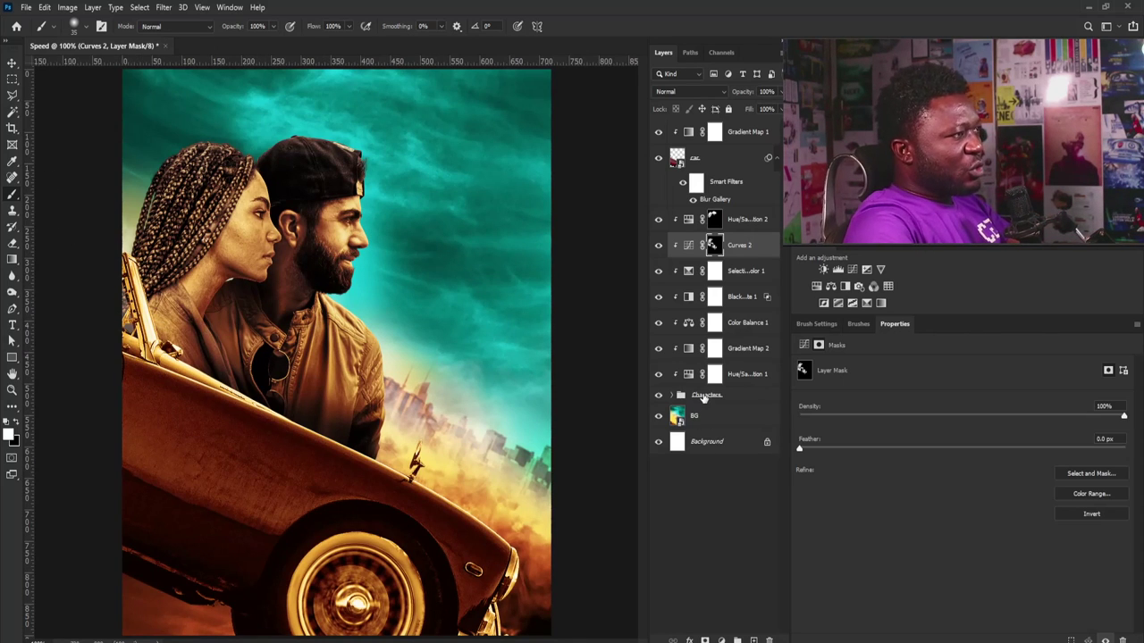
Step: Add a clipped Levels adjustment above the car's Gradient Map with inputs 17, 1.47 and 205, and invert its mask to black
click(747, 134)
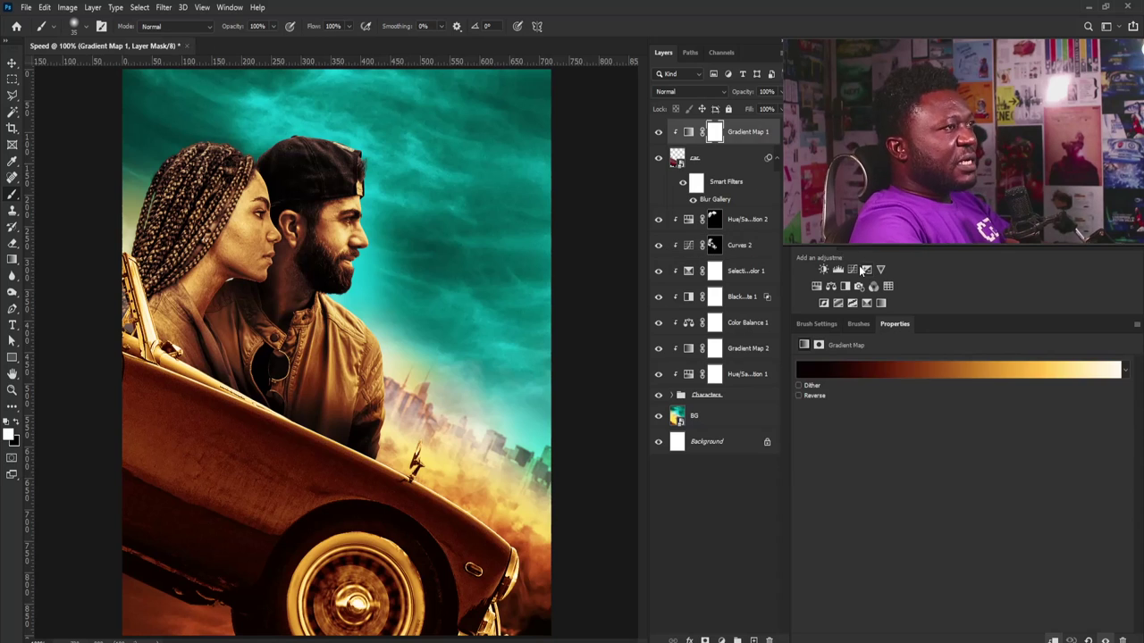
click(836, 269)
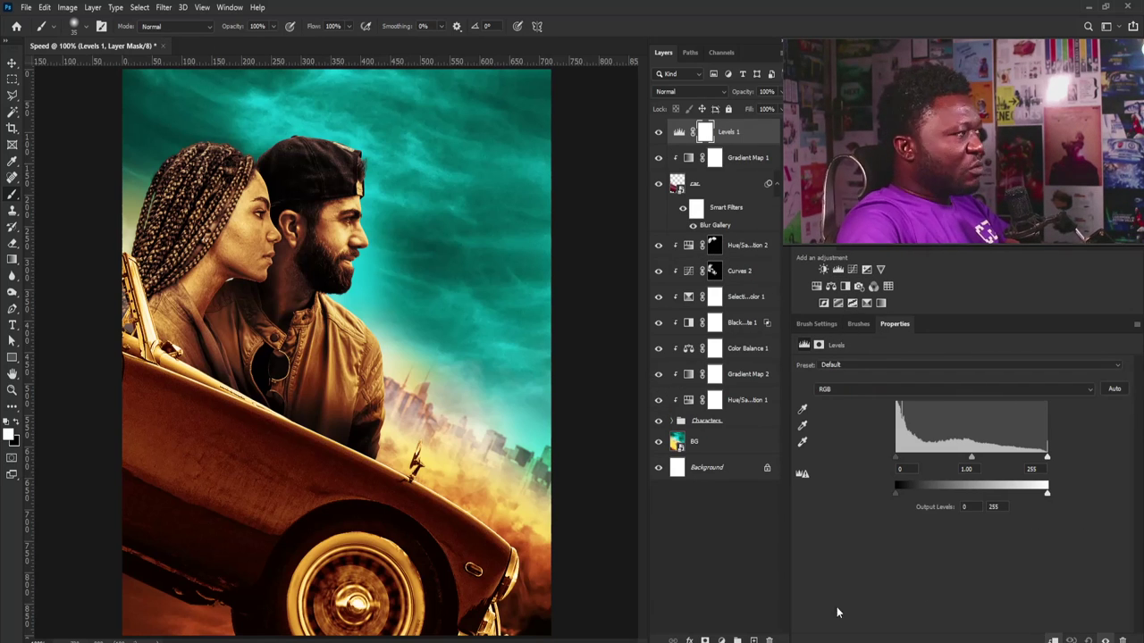
key(ctrl+alt+g)
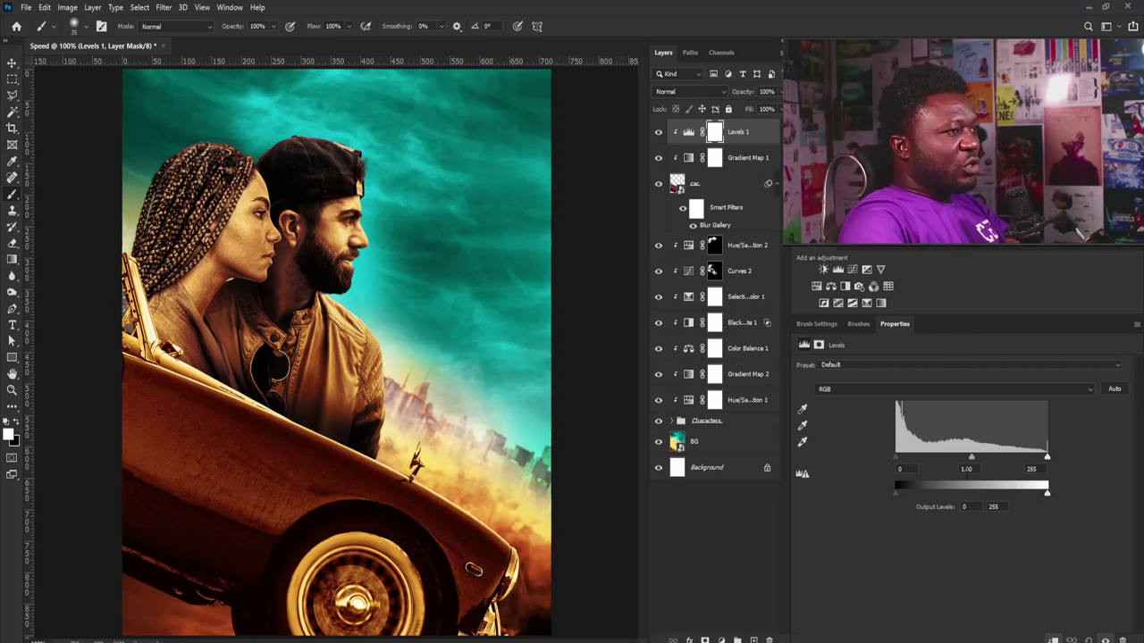
drag(972, 457, 940, 456)
drag(1049, 460, 1025, 459)
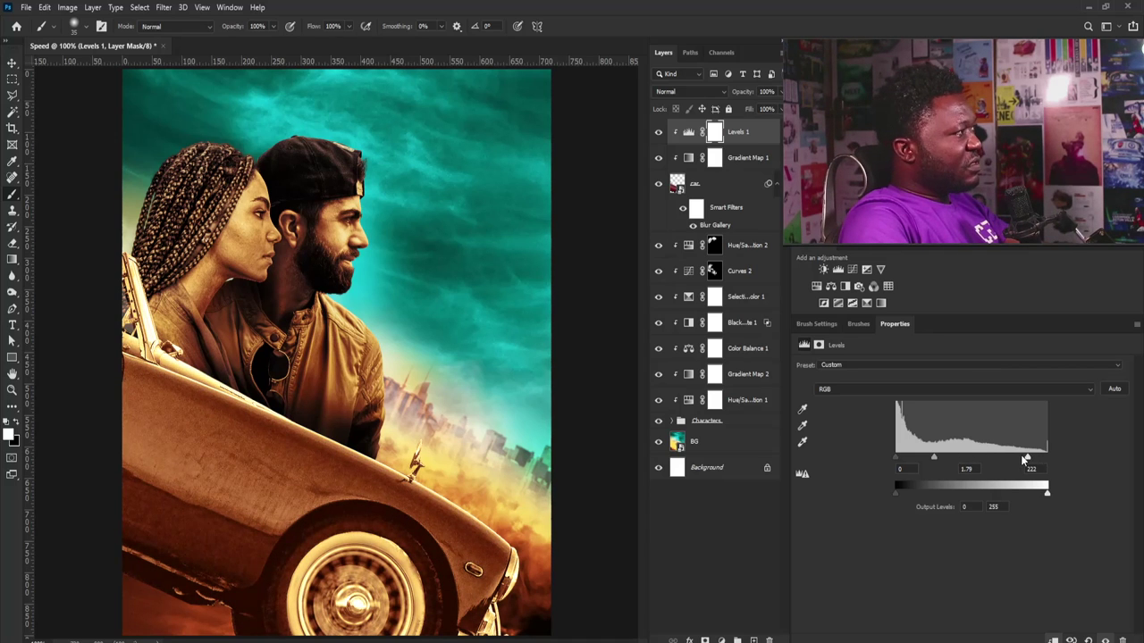
drag(897, 458, 948, 457)
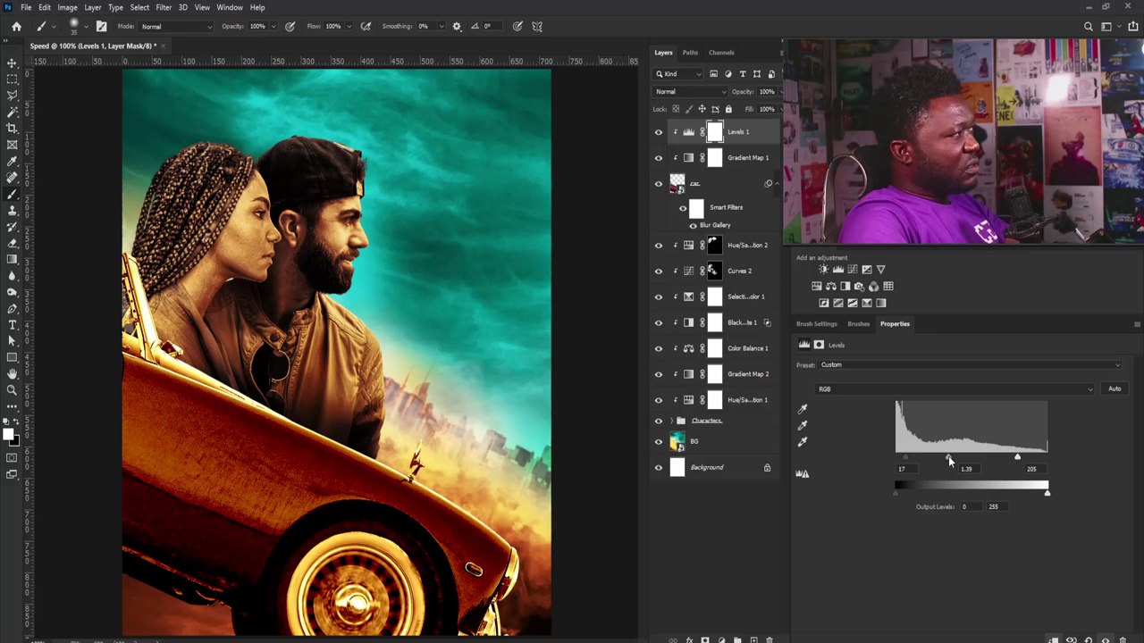
key(ctrl+i)
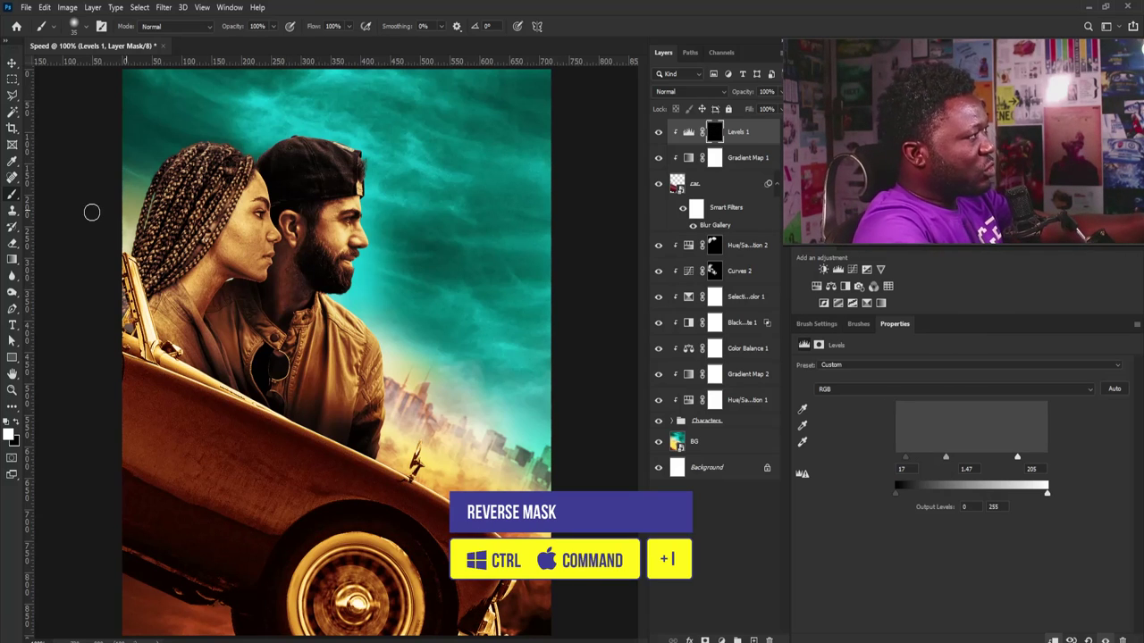
Step: Paint white on the Levels mask with an 80 px brush along the car's windshield frame, upper body edge and front
key(])
key(])
key(])
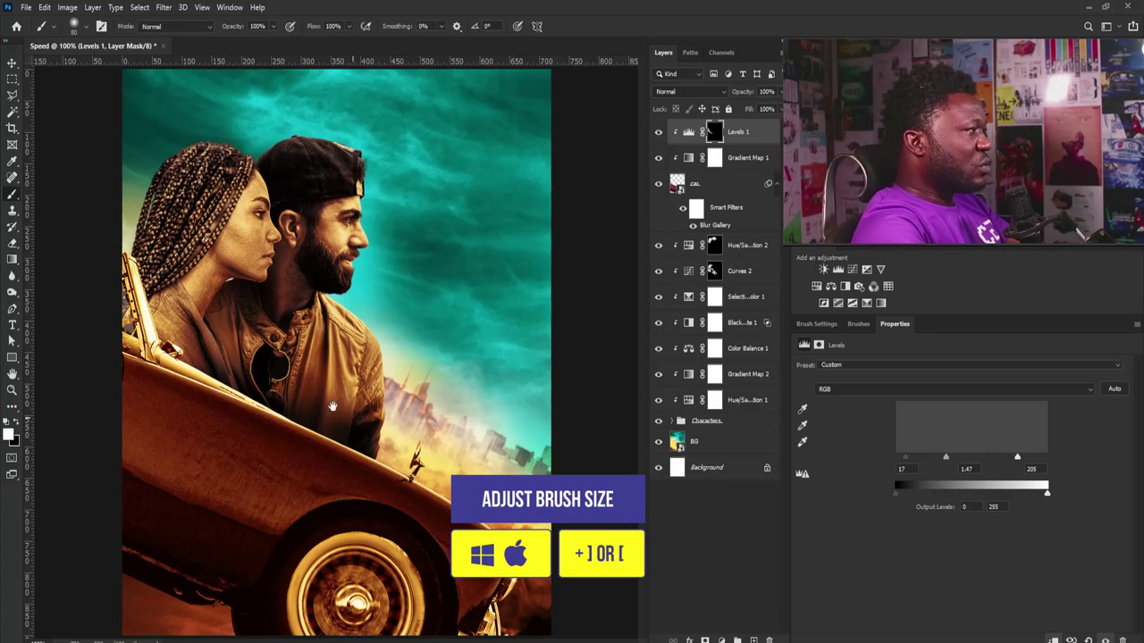
drag(428, 453, 520, 558)
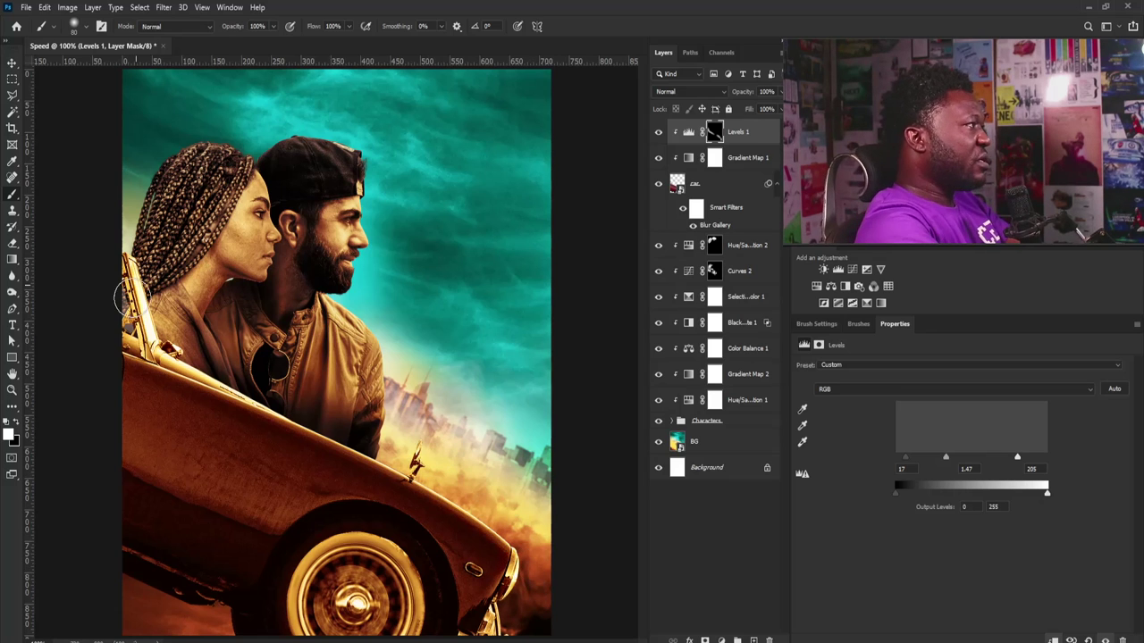
key(ctrl+0)
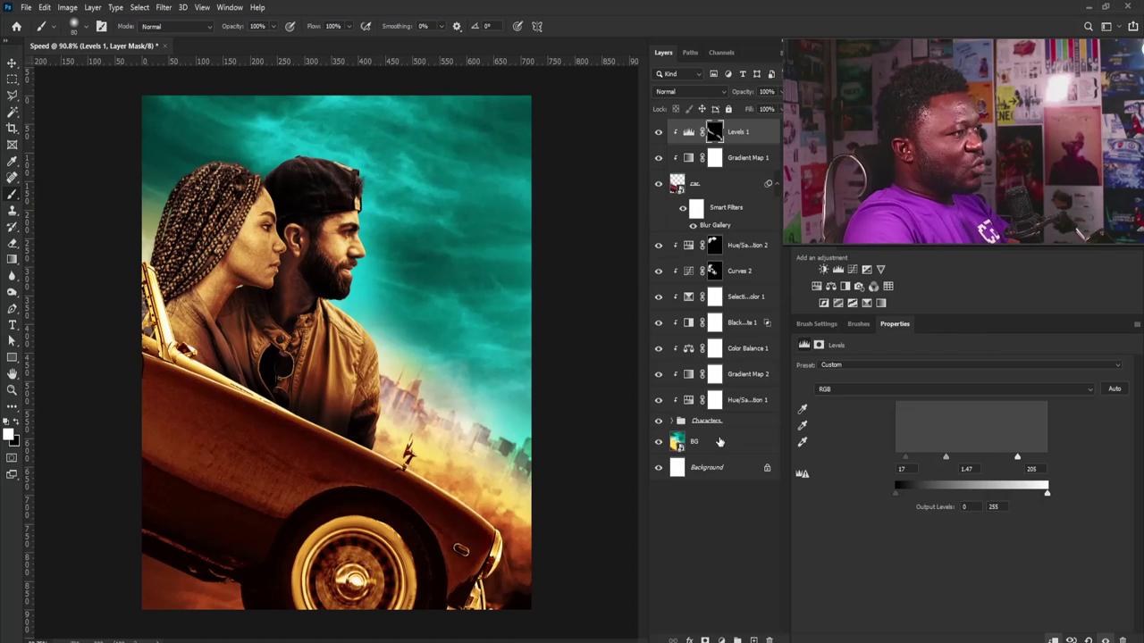
Step: Create a new layer directly above BG and name it Shadow
click(720, 441)
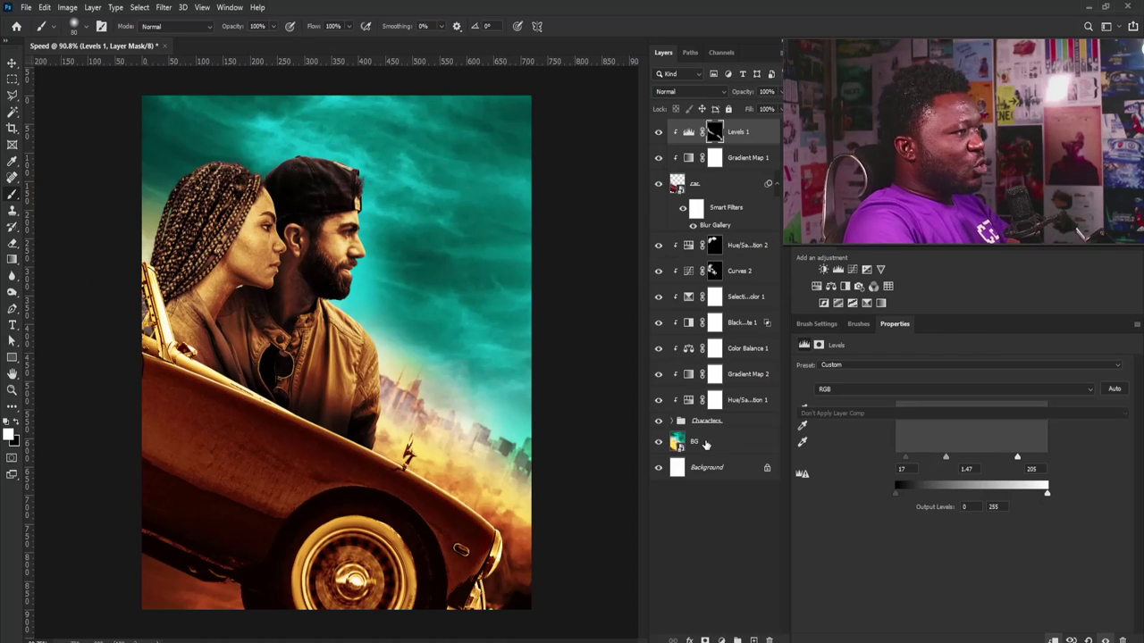
click(751, 639)
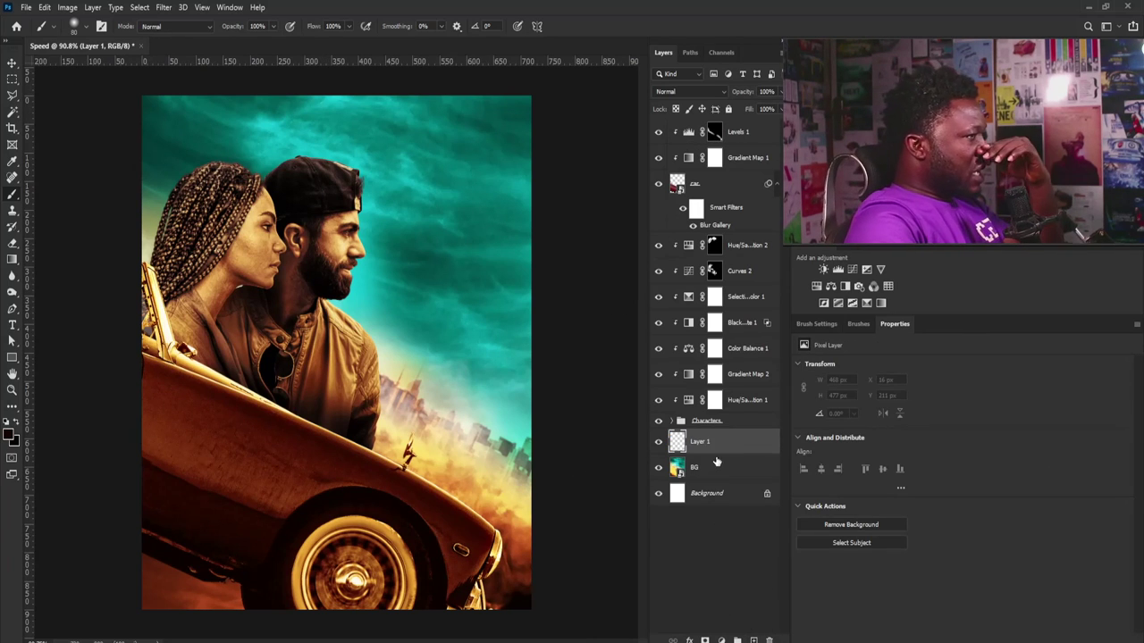
double_click(700, 442)
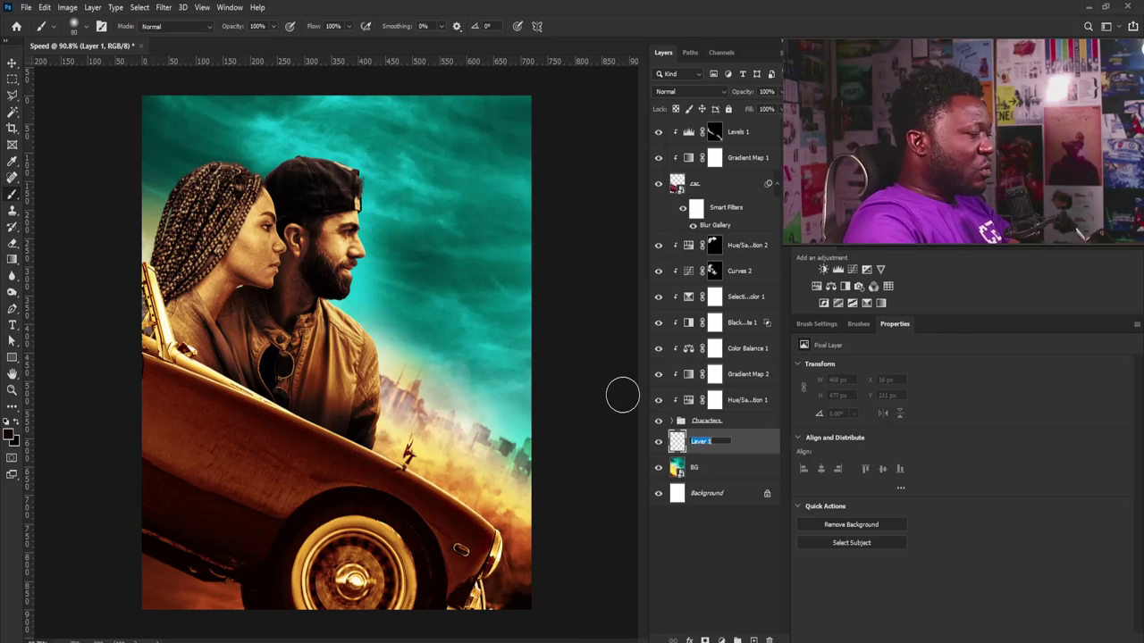
text(Shadow)
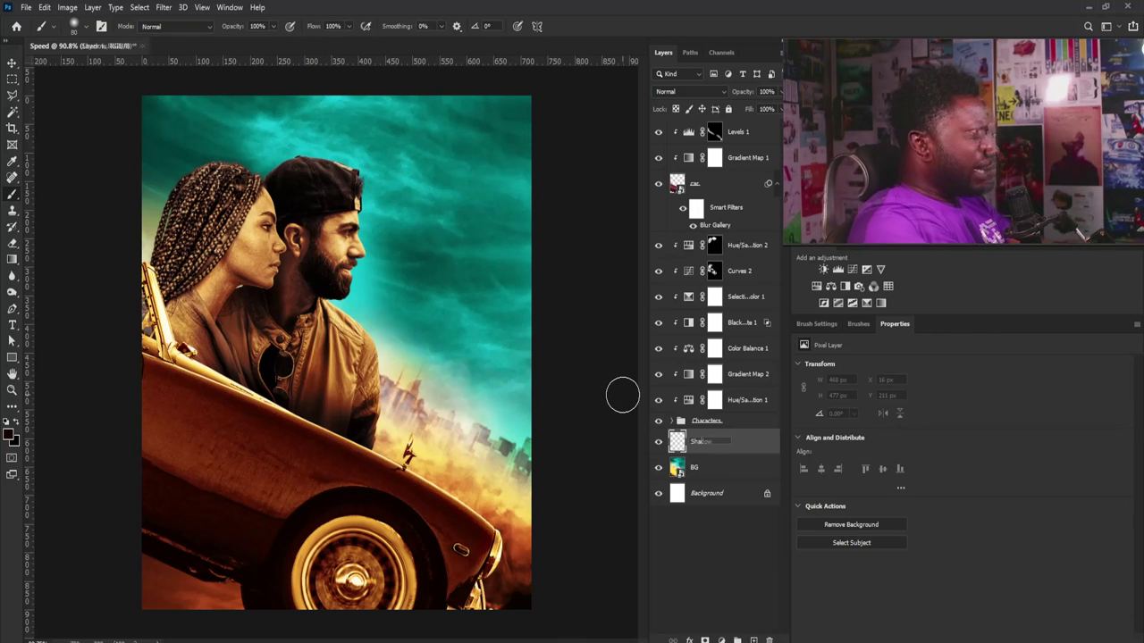
Step: Sample a dark brown near the car's front and paint soft shadows on the Shadow layer along the poster's left and lower edges
alt+click(509, 593)
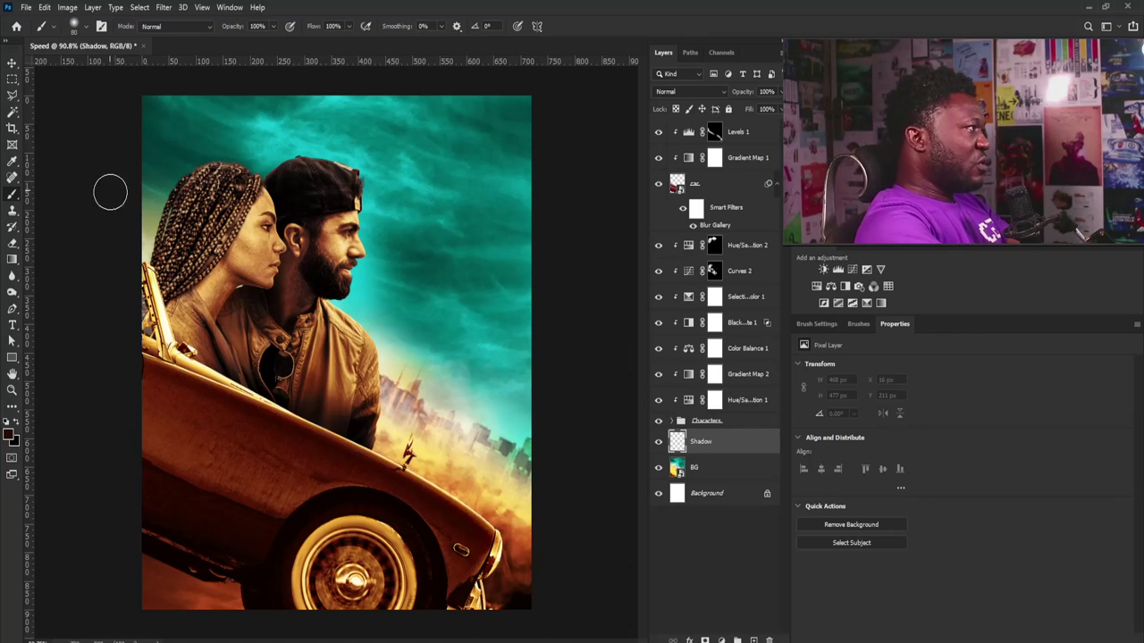
drag(111, 191, 175, 402)
key(])
key(])
key(])
key(])
key(])
key(])
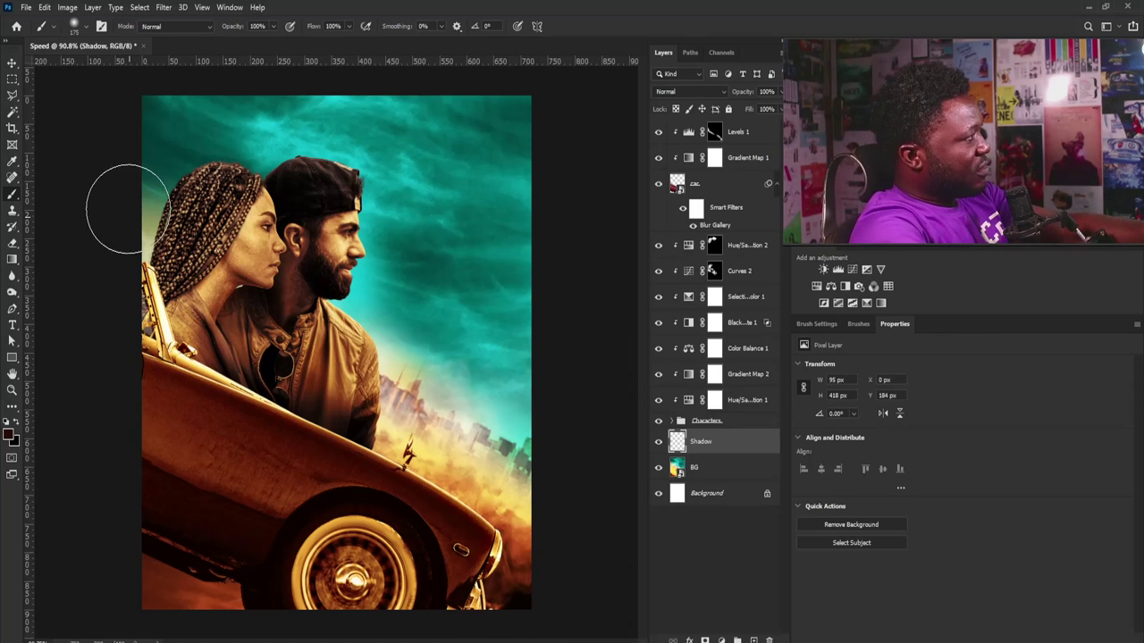
mouse_move(128, 209)
mouse_down()
mouse_move(128, 301)
mouse_move(120, 280)
mouse_up()
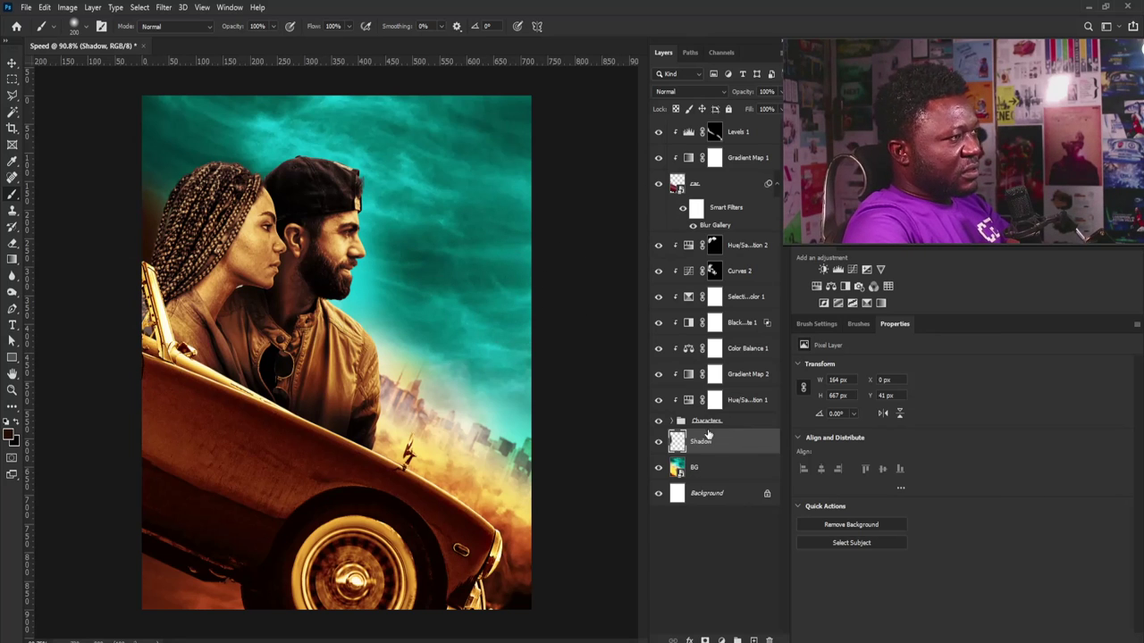
mouse_move(158, 477)
mouse_down()
mouse_move(110, 492)
mouse_move(104, 528)
mouse_move(237, 595)
mouse_move(171, 564)
mouse_move(523, 608)
mouse_move(143, 552)
mouse_up()
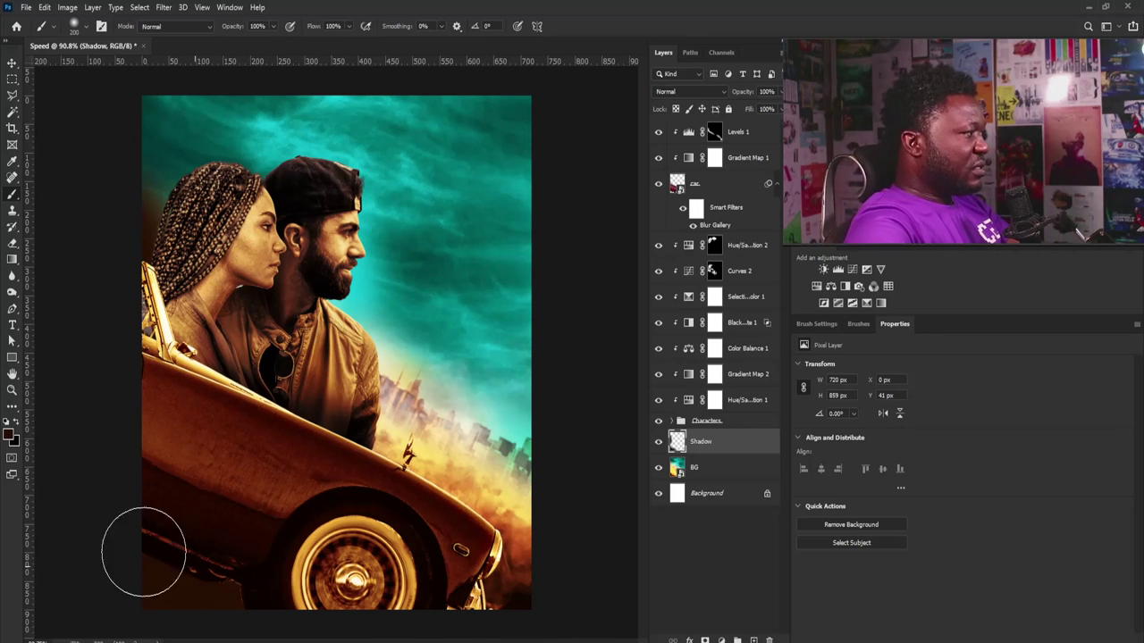
Step: Create a new layer above the car's Levels adjustment and name it SHadow
click(714, 132)
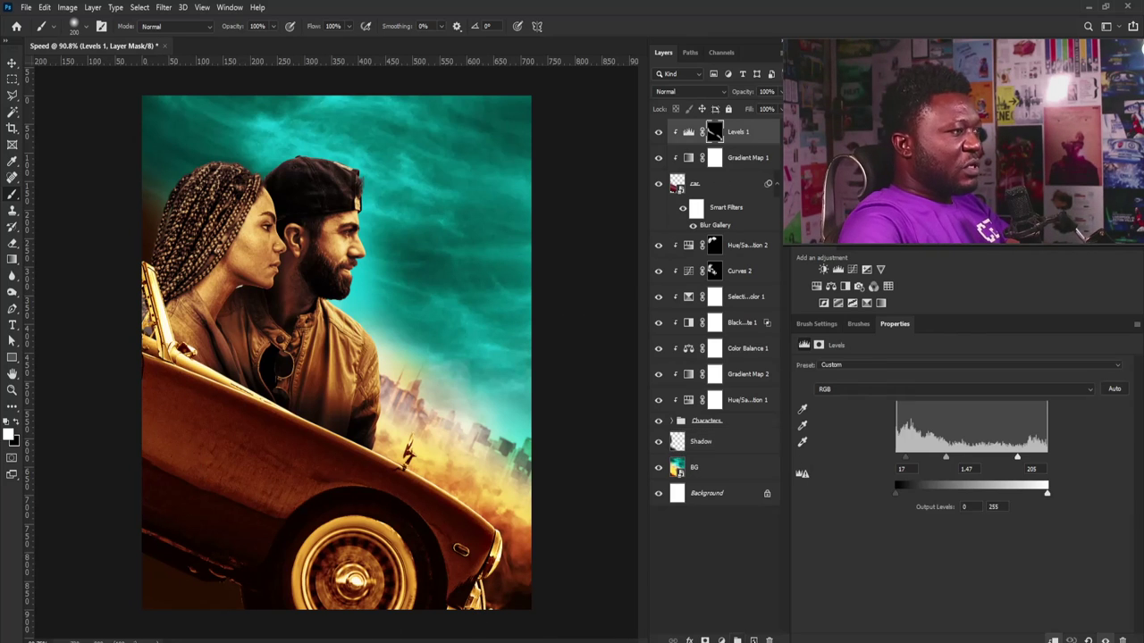
key(ctrl+shift+alt+n)
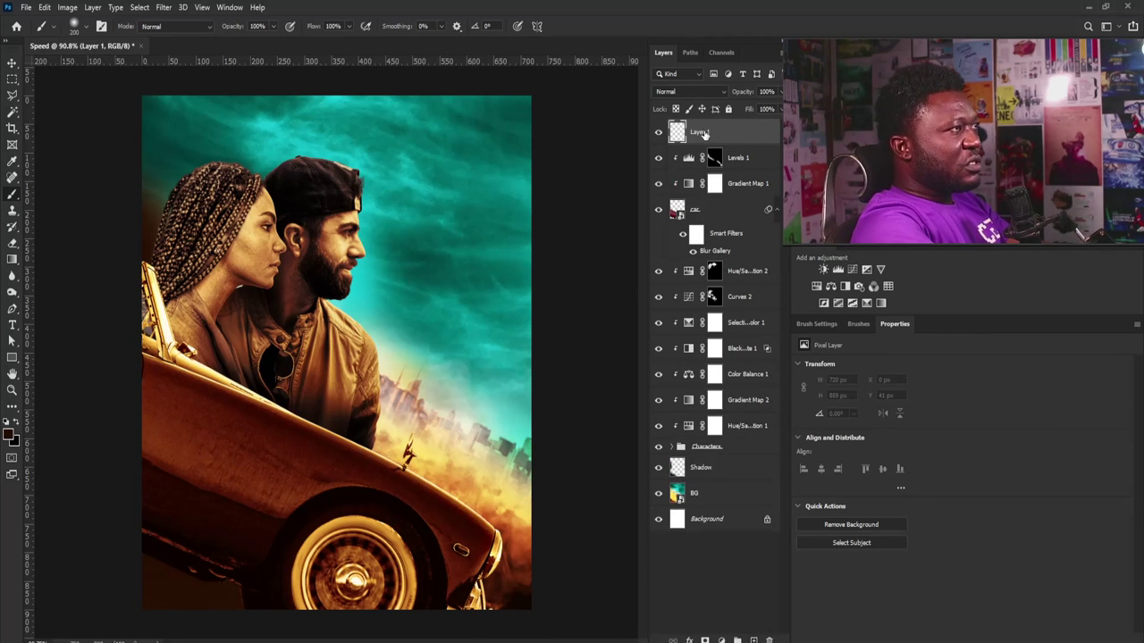
text(SHadow)
key(Return)
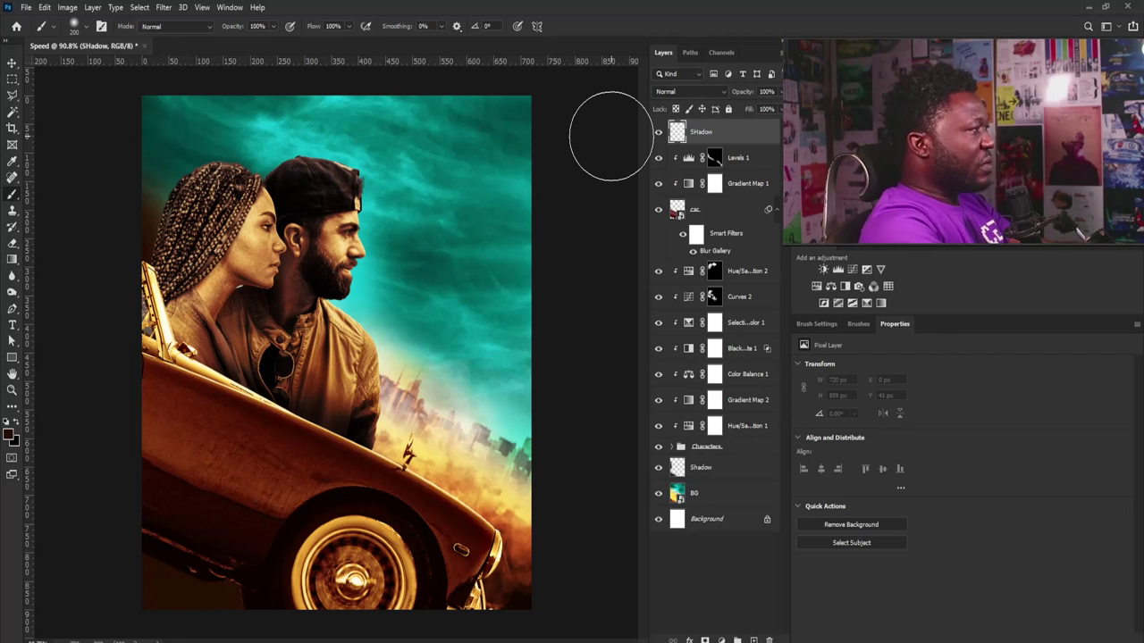
Step: Darken the foreground colour to a near-black brown and paint shadows on the SHadow layer over the car's lower body and the poster's bottom edge
mouse_move(105, 523)
mouse_down()
mouse_move(258, 616)
mouse_move(153, 568)
mouse_move(263, 607)
mouse_move(125, 498)
mouse_move(97, 438)
mouse_move(243, 577)
mouse_move(120, 526)
mouse_move(195, 553)
mouse_up()
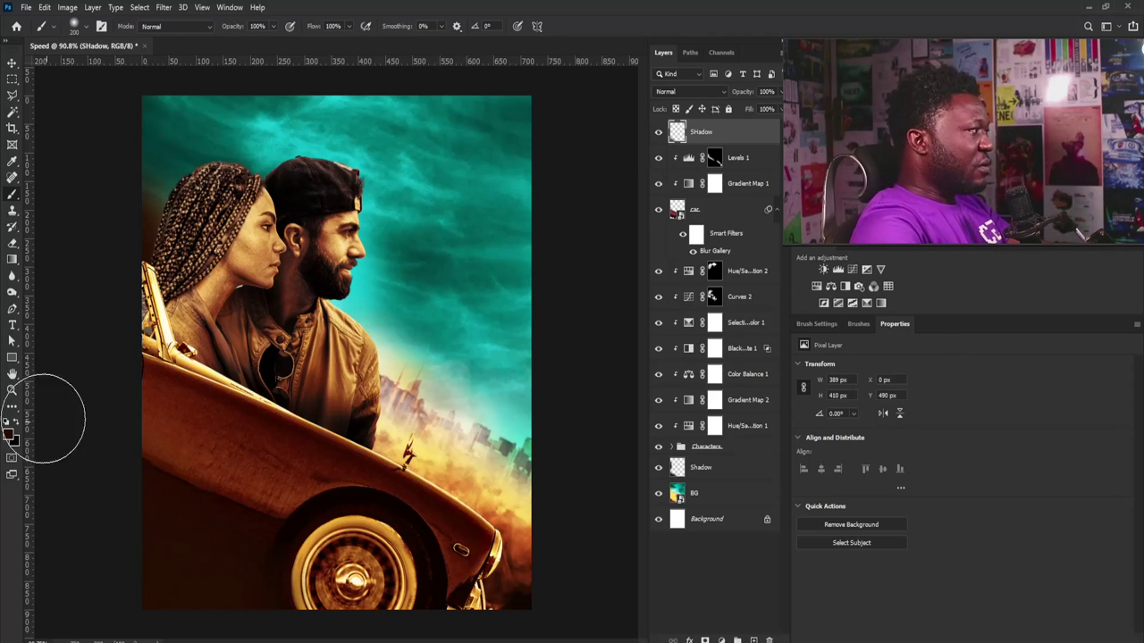
click(9, 436)
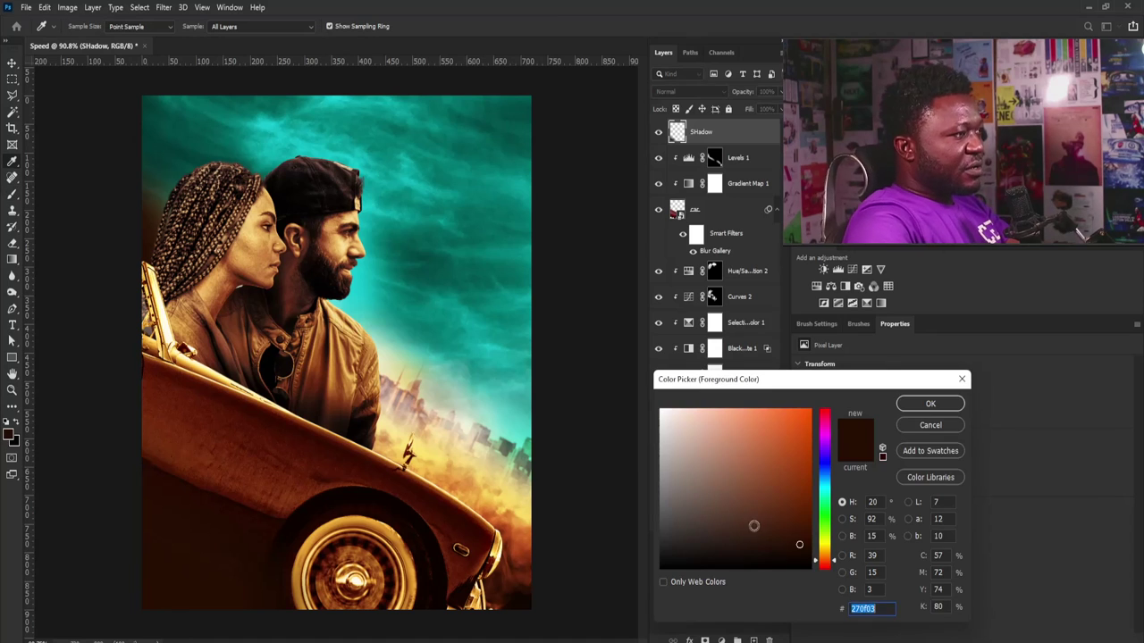
drag(800, 547, 807, 555)
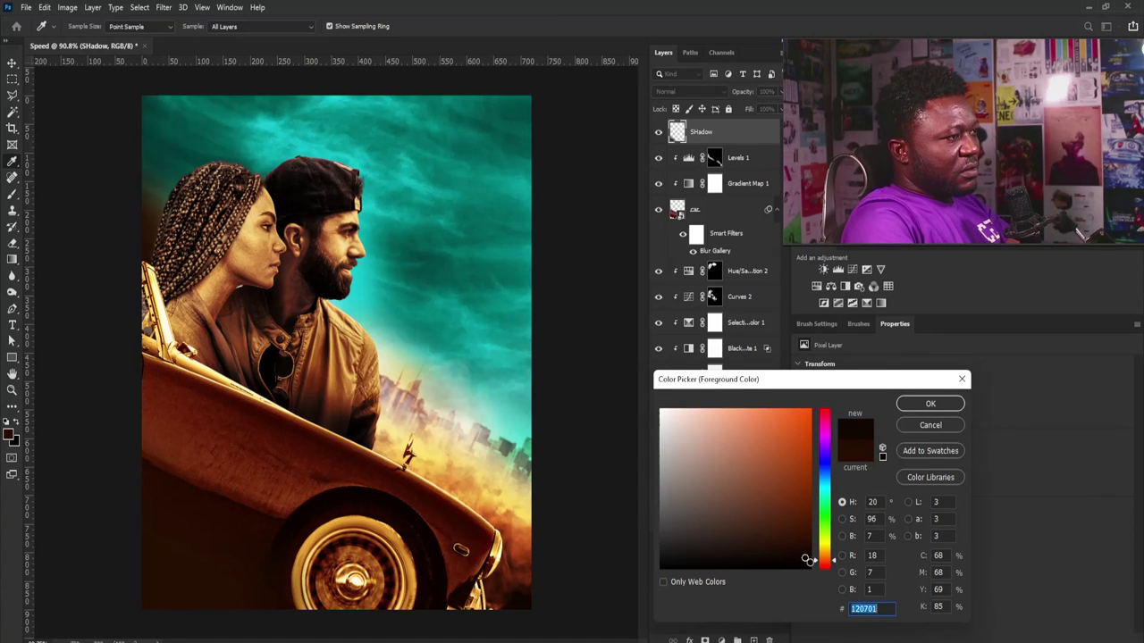
click(924, 407)
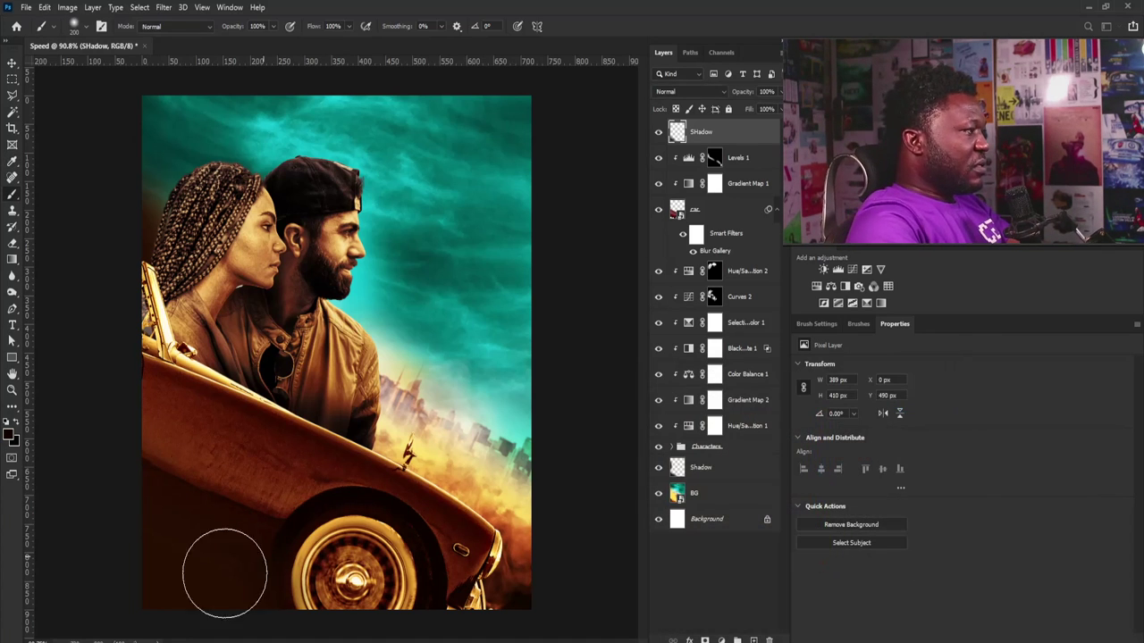
drag(130, 577, 402, 609)
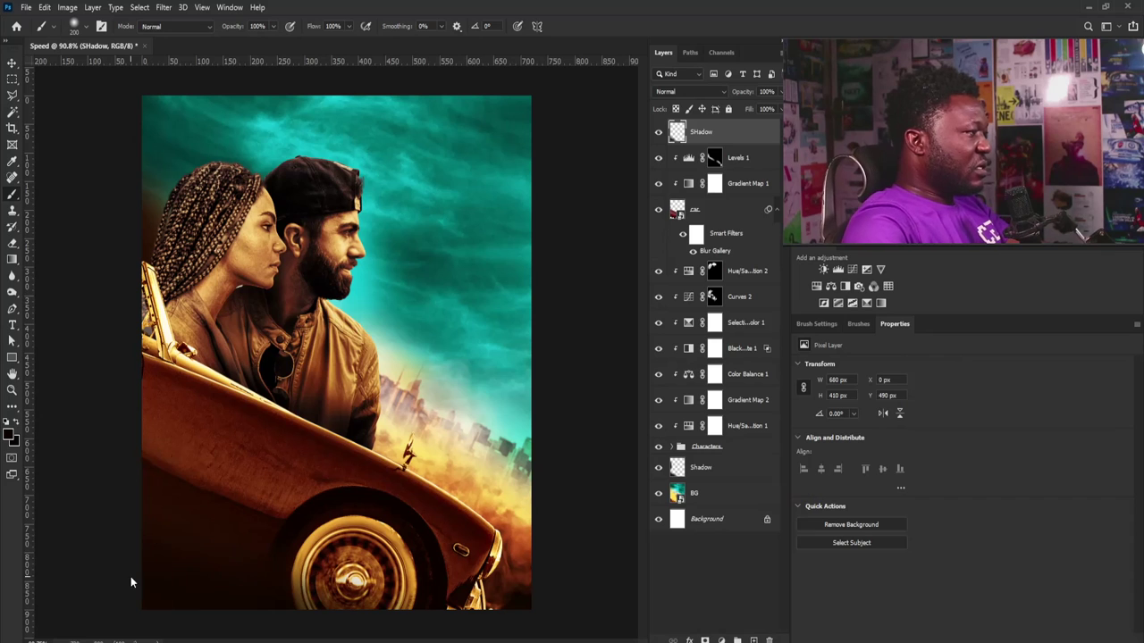
drag(130, 566, 211, 613)
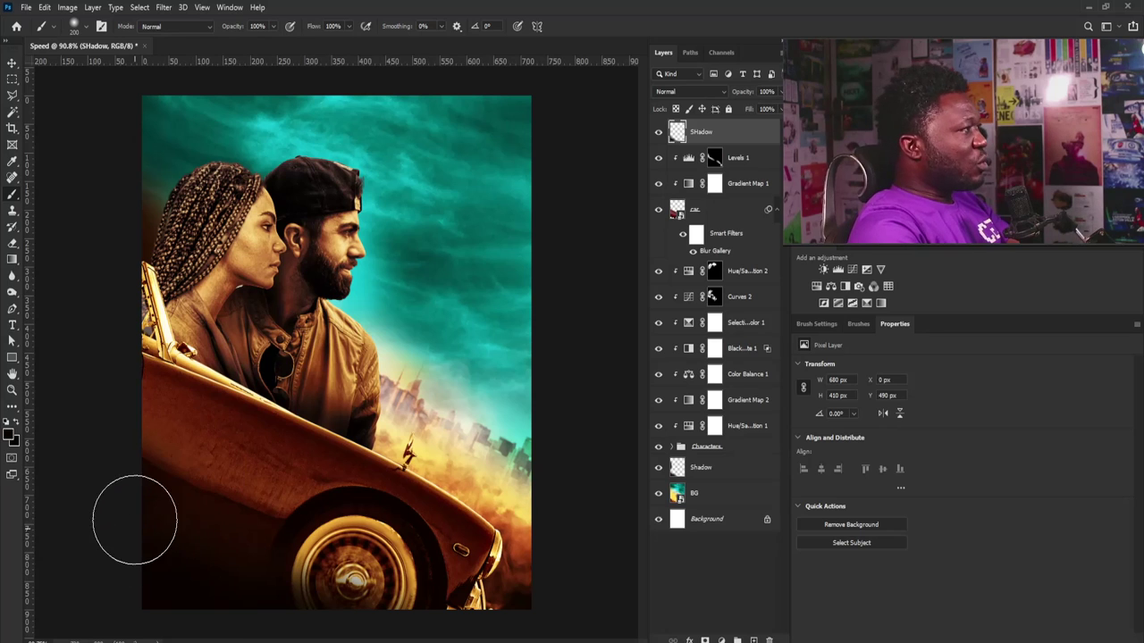
Step: Place the Motorcycle-motor-bike-rider image, scaled to about 74 × 63 px, in the sky beyond the man's face
key(v)
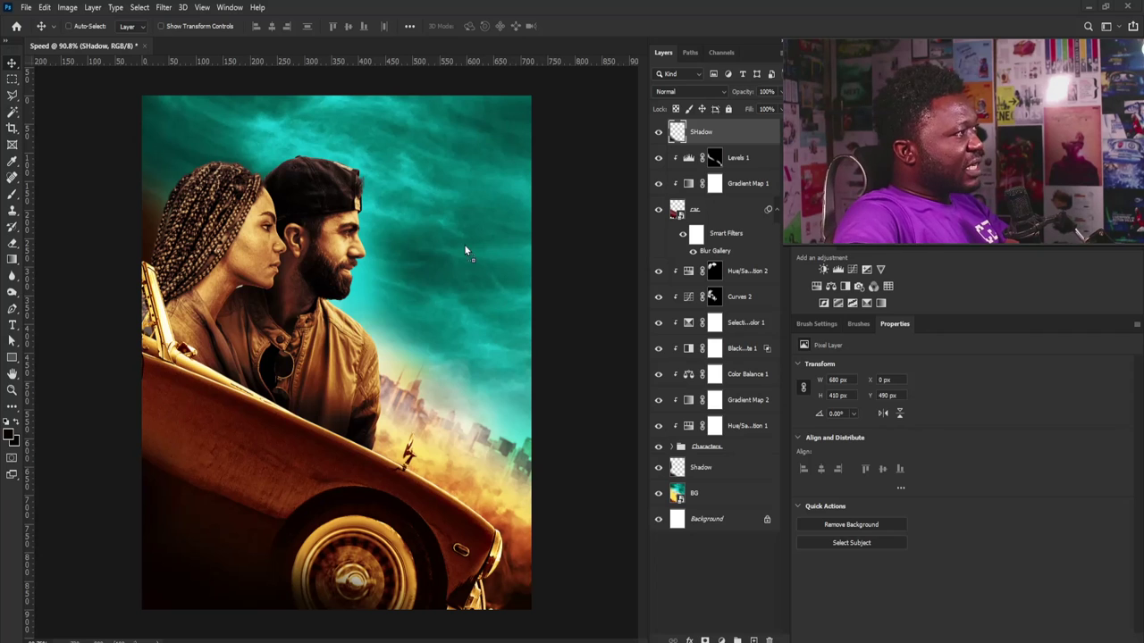
drag(465, 245, 465, 246)
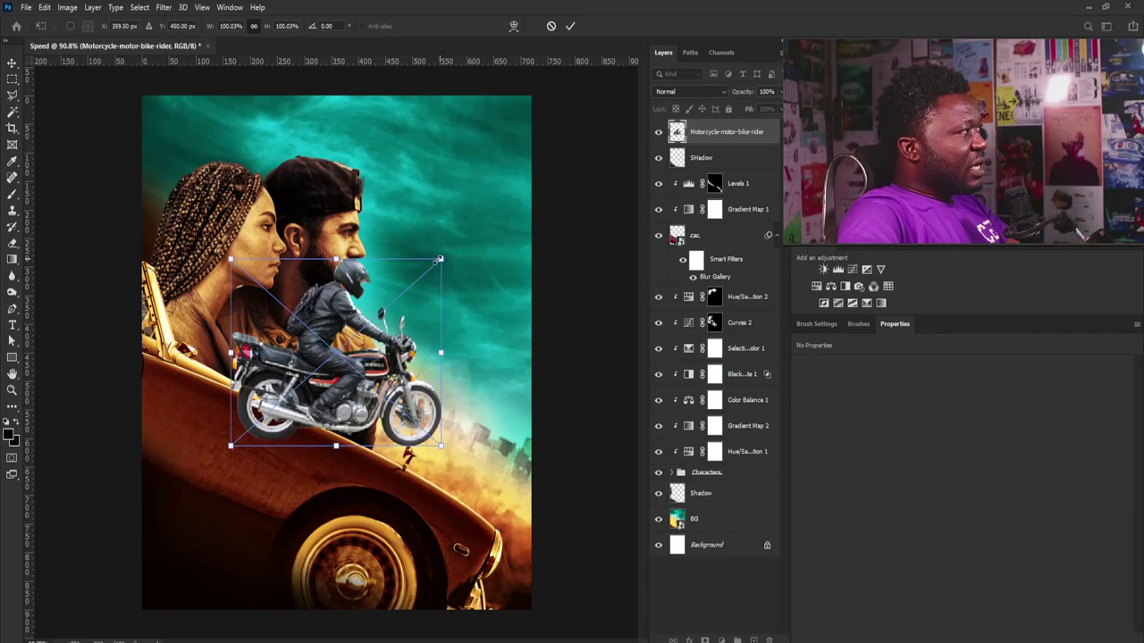
drag(442, 260, 358, 331)
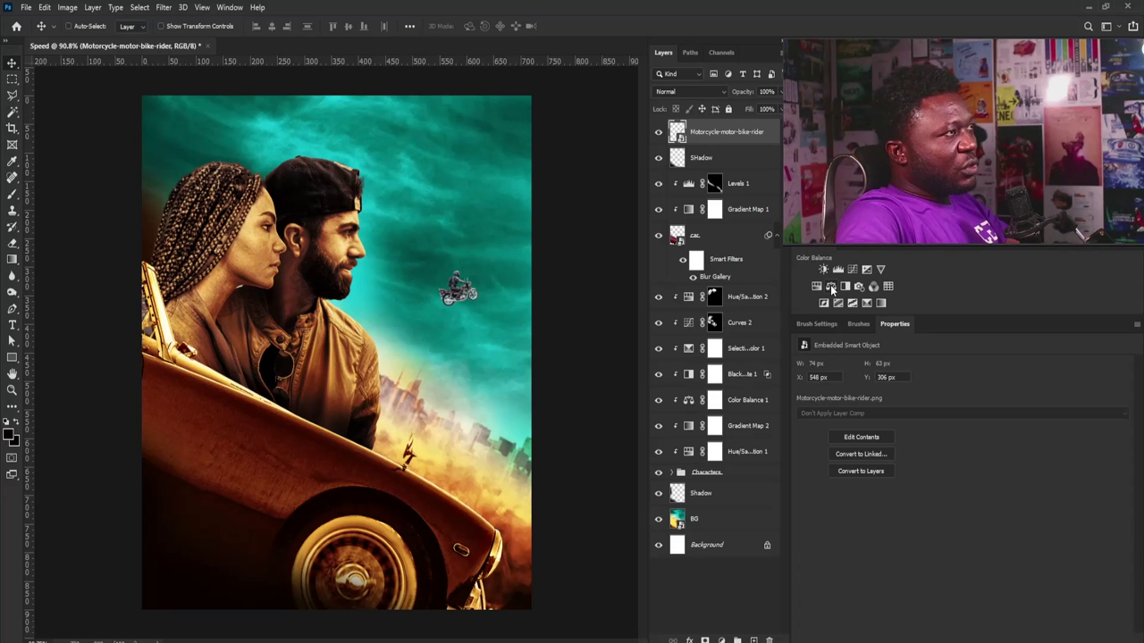
Step: Add a Color Balance adjustment clipped to the motorcycle layer, with a clipped Hue/Saturation beneath it at saturation -100
click(831, 287)
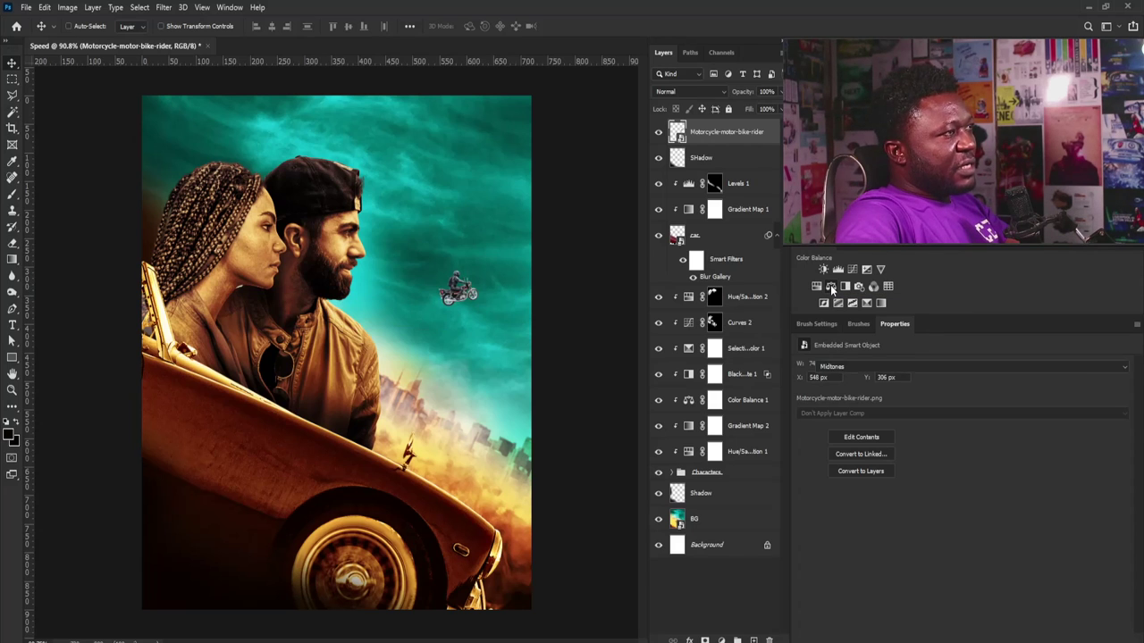
click(1049, 638)
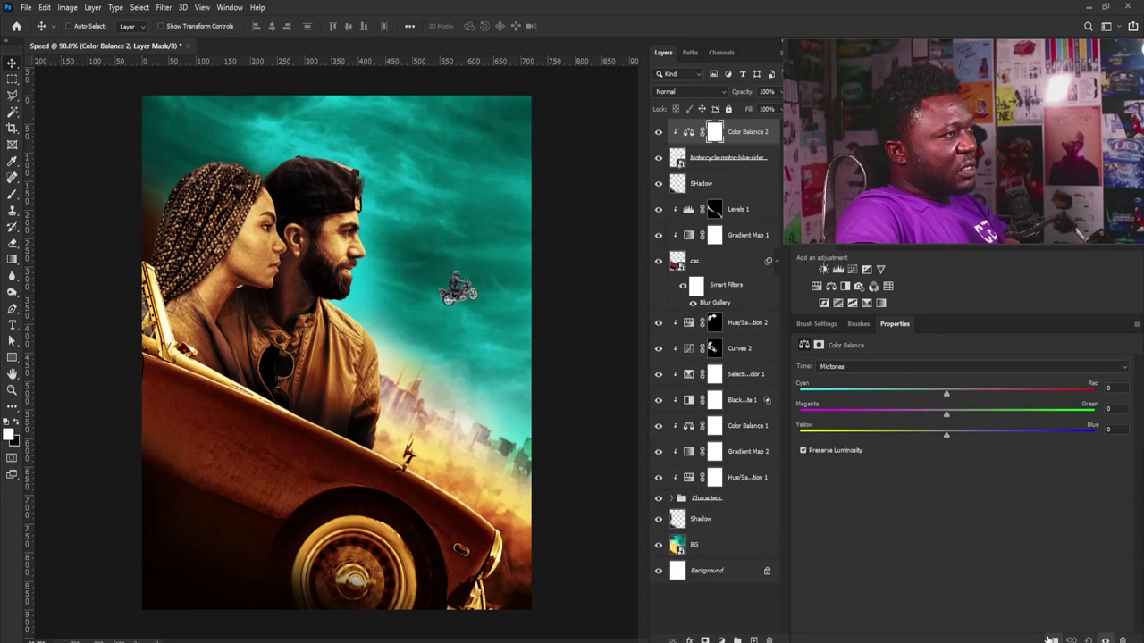
click(815, 286)
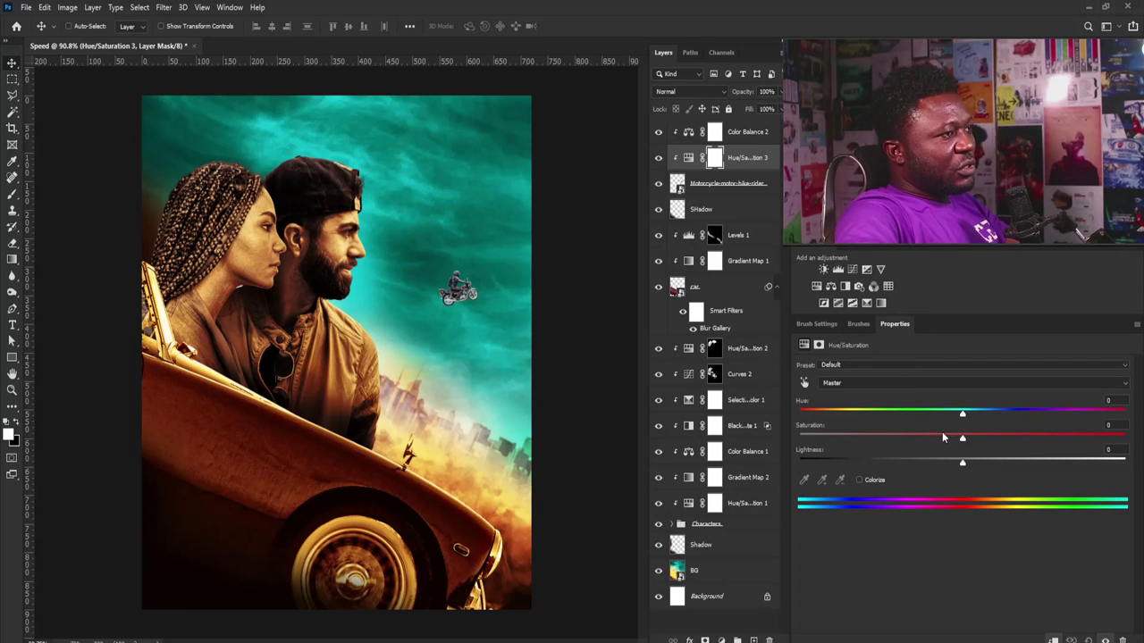
drag(917, 438, 783, 438)
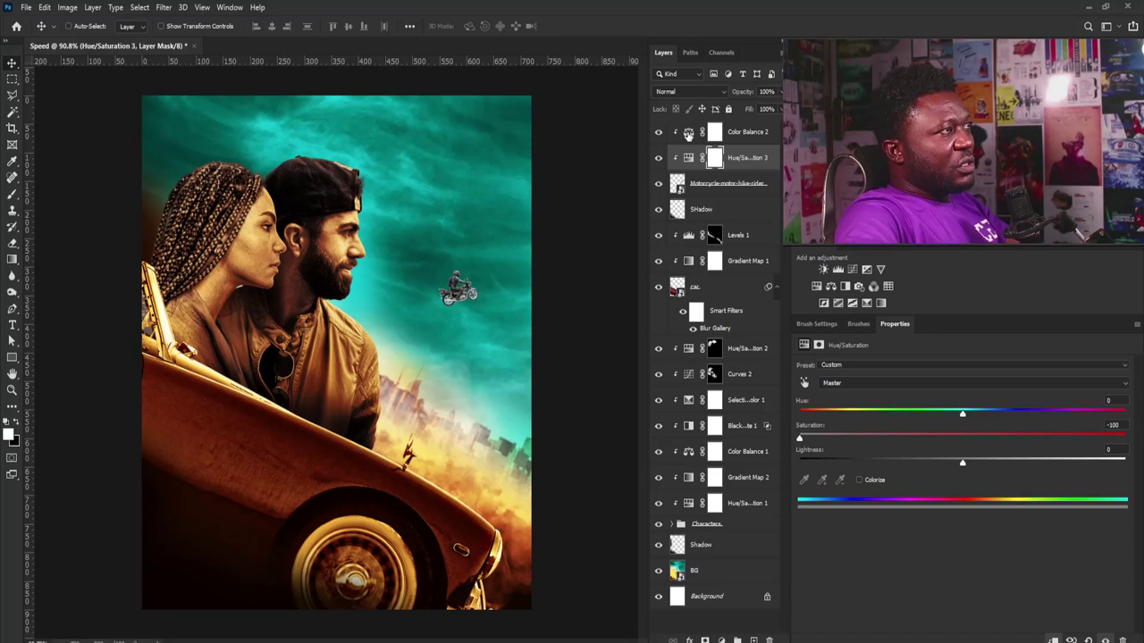
Step: In the motorcycle's Color Balance, try midtones at yellow -67 and shadows at green +19, yellow -54
click(689, 134)
click(687, 135)
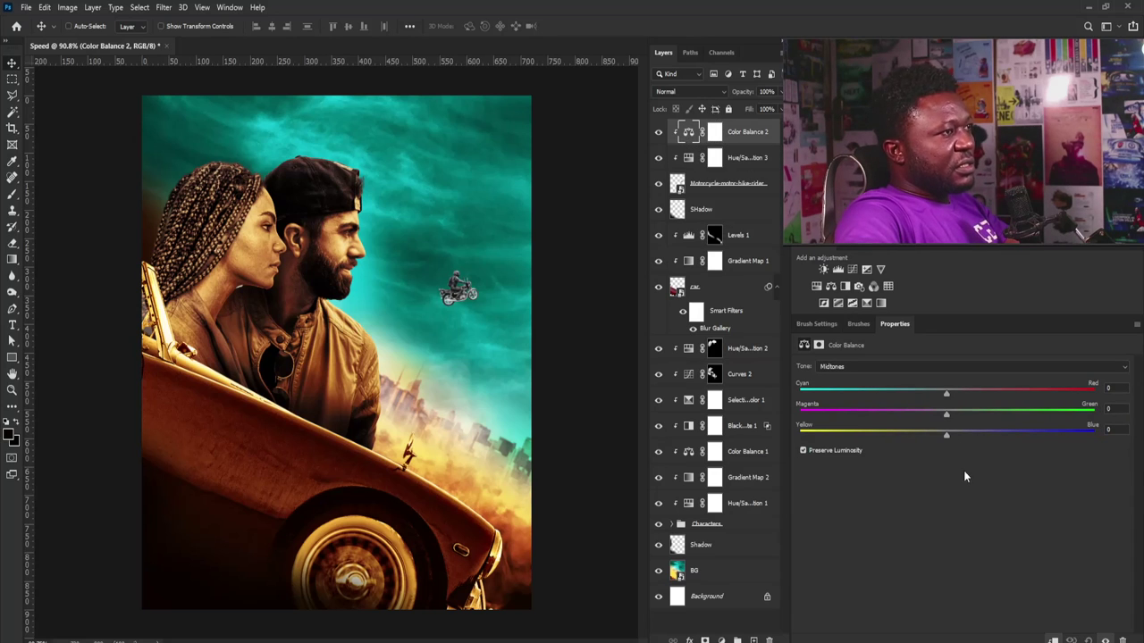
drag(947, 439, 847, 433)
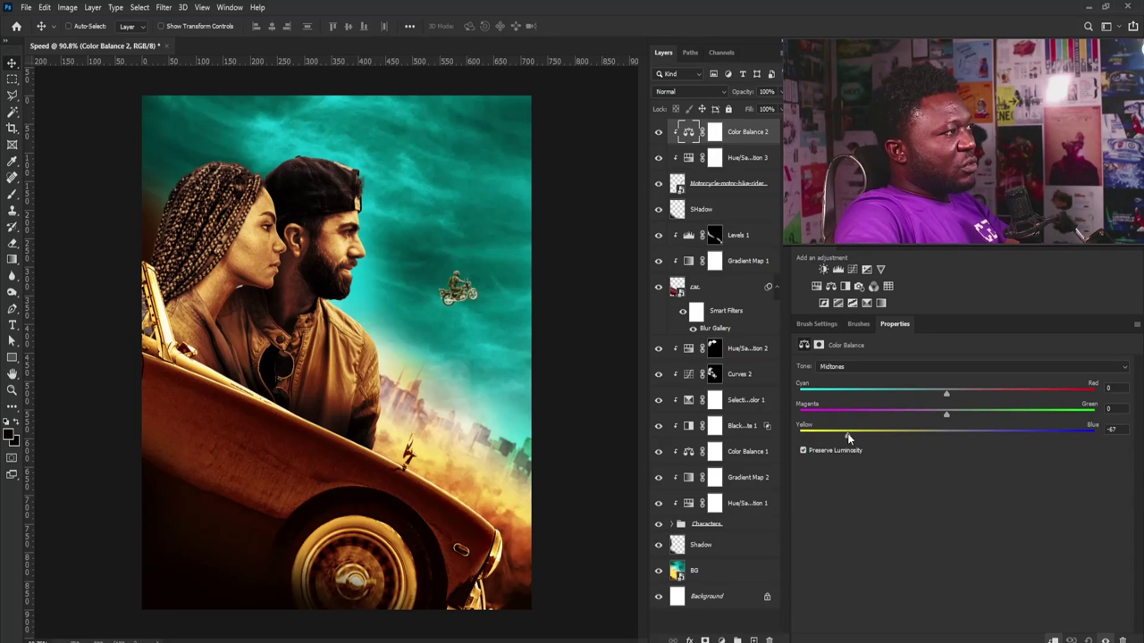
click(906, 369)
click(900, 398)
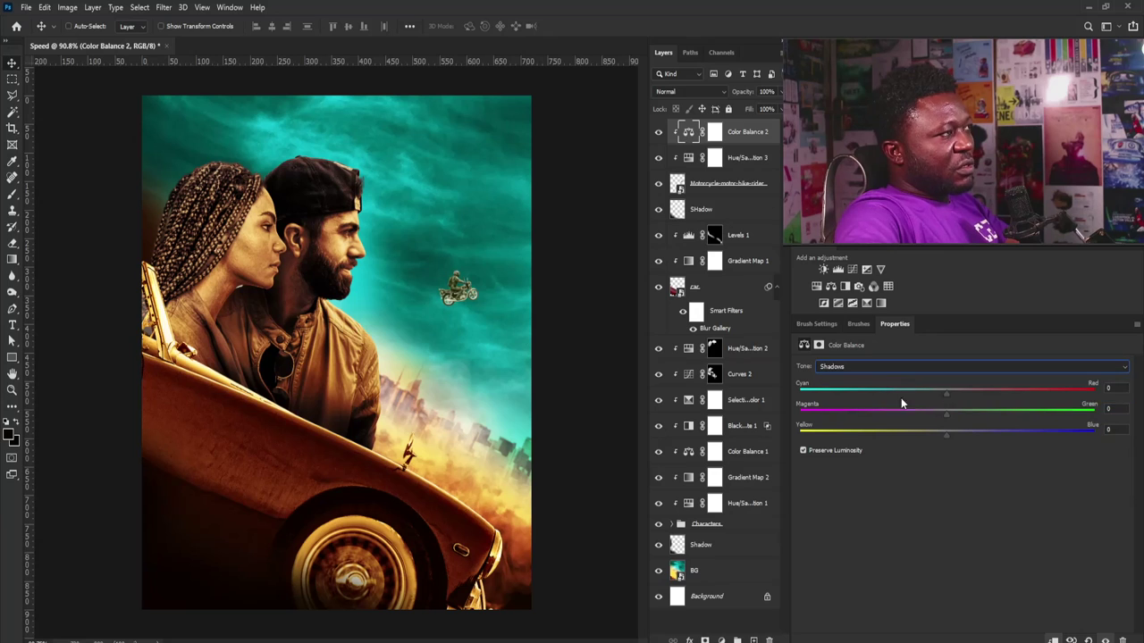
drag(943, 433, 867, 432)
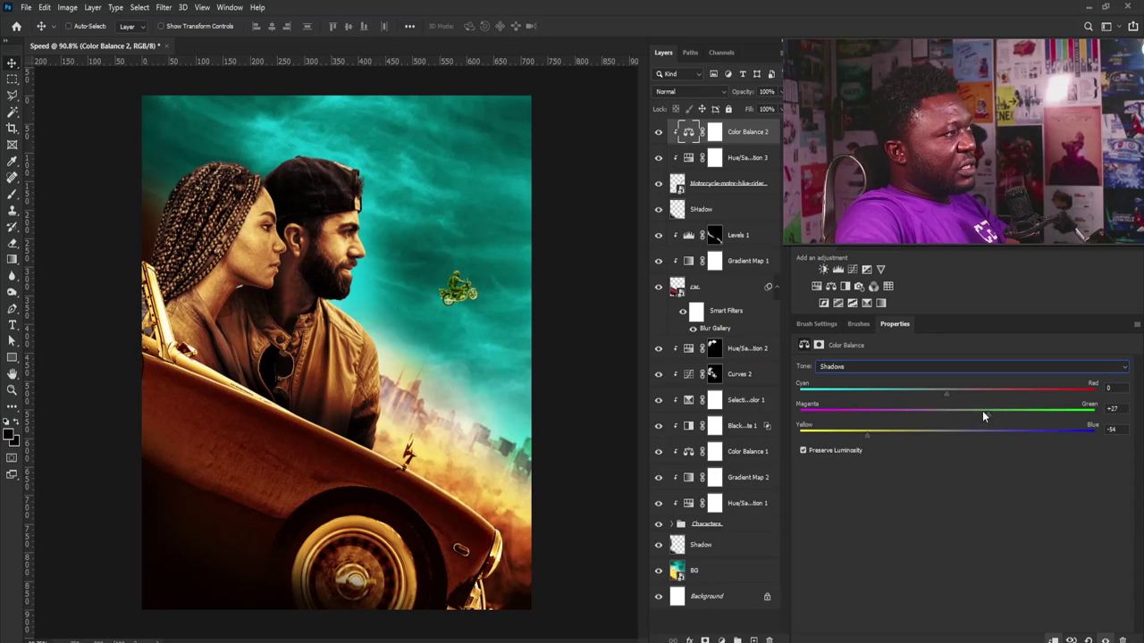
Step: Try green +23 and cyan -41 for the midtones of the motorcycle's Color Balance
click(893, 363)
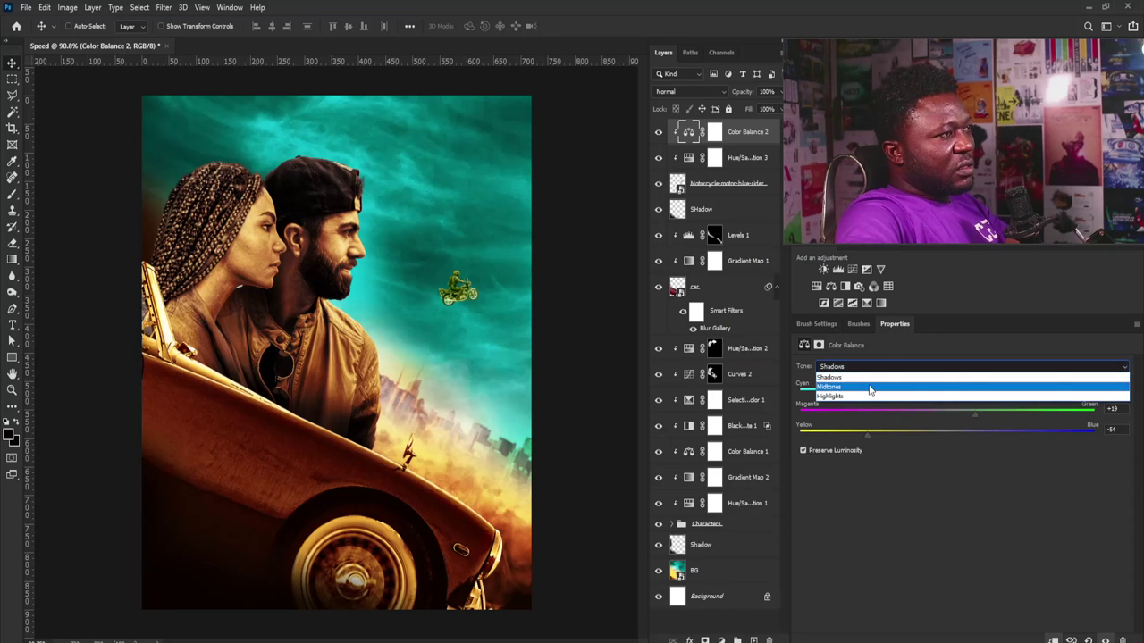
click(885, 382)
drag(947, 415, 912, 394)
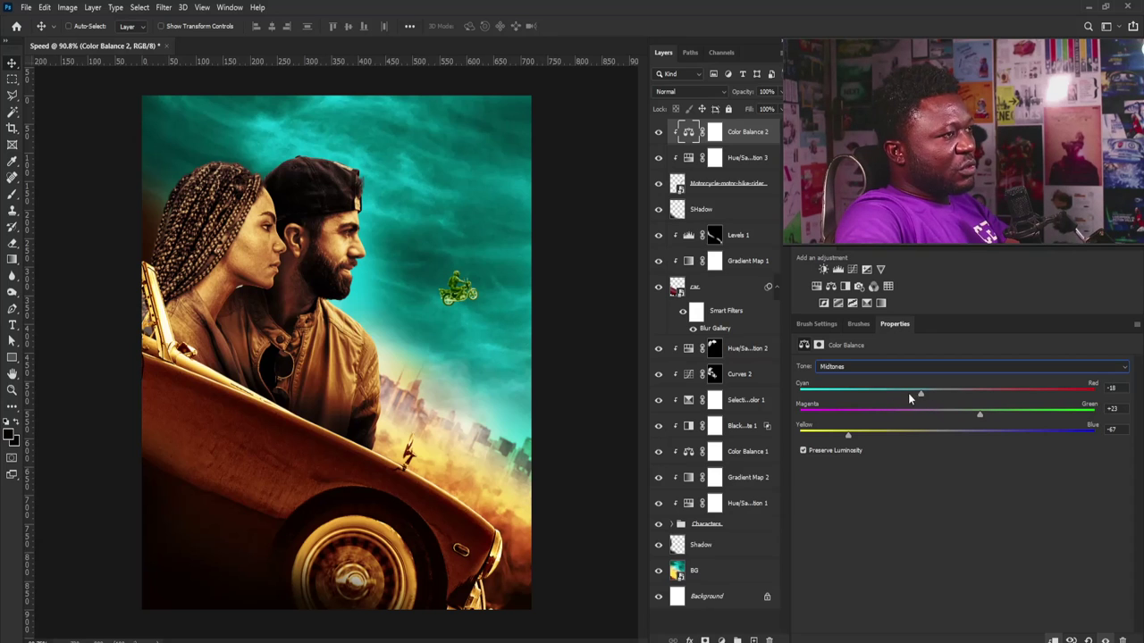
click(886, 364)
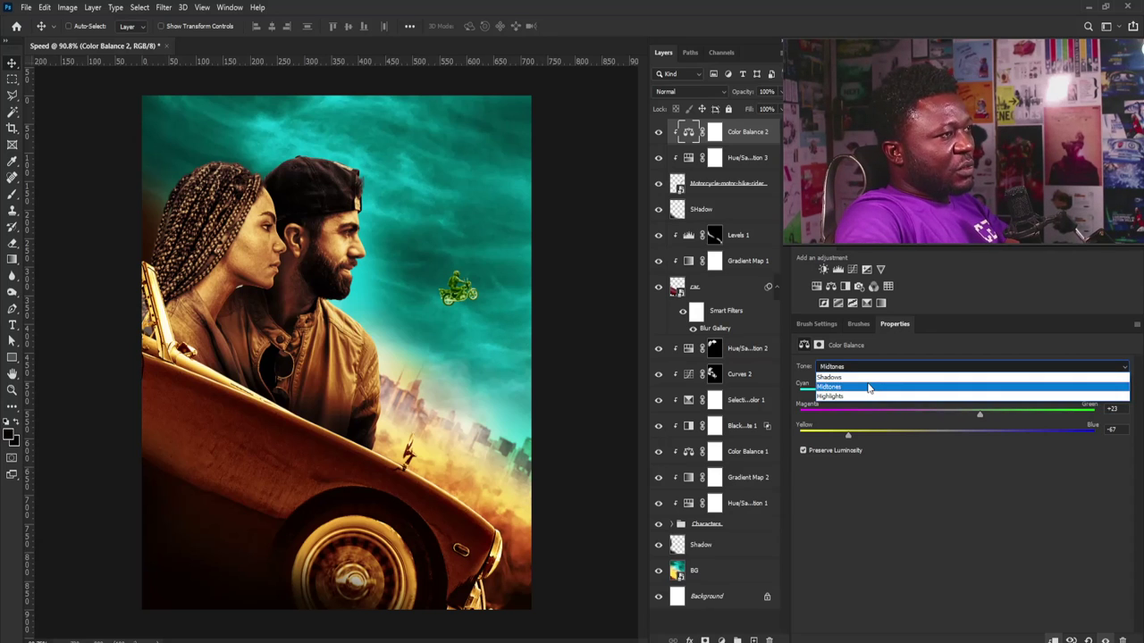
click(867, 387)
Step: Set the shadows of the motorcycle's Color Balance to cyan -49, magenta -12 and yellow -2
click(875, 368)
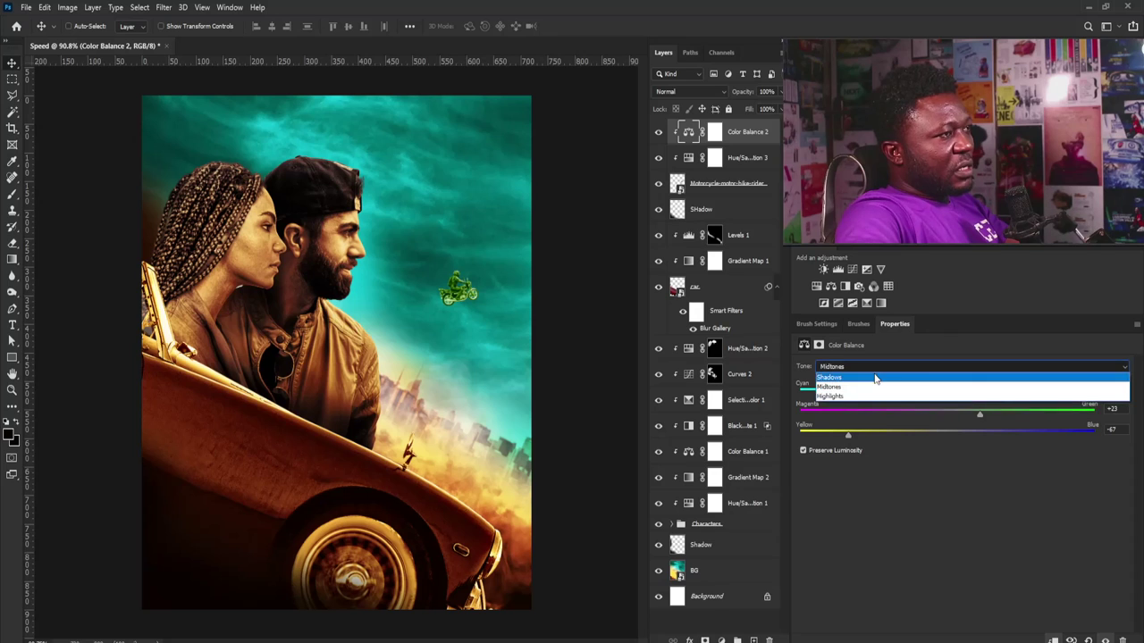
click(884, 380)
drag(902, 393, 873, 393)
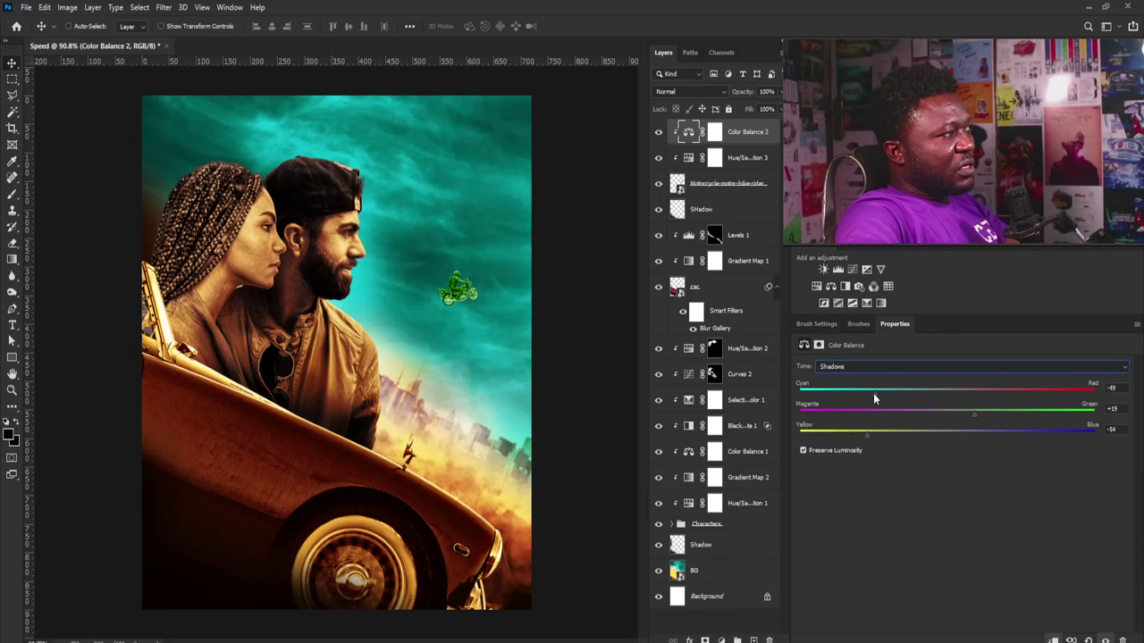
drag(973, 415, 944, 438)
Step: Set the midtones of the motorcycle's Color Balance to cyan -49, green +17 and yellow -7
click(883, 366)
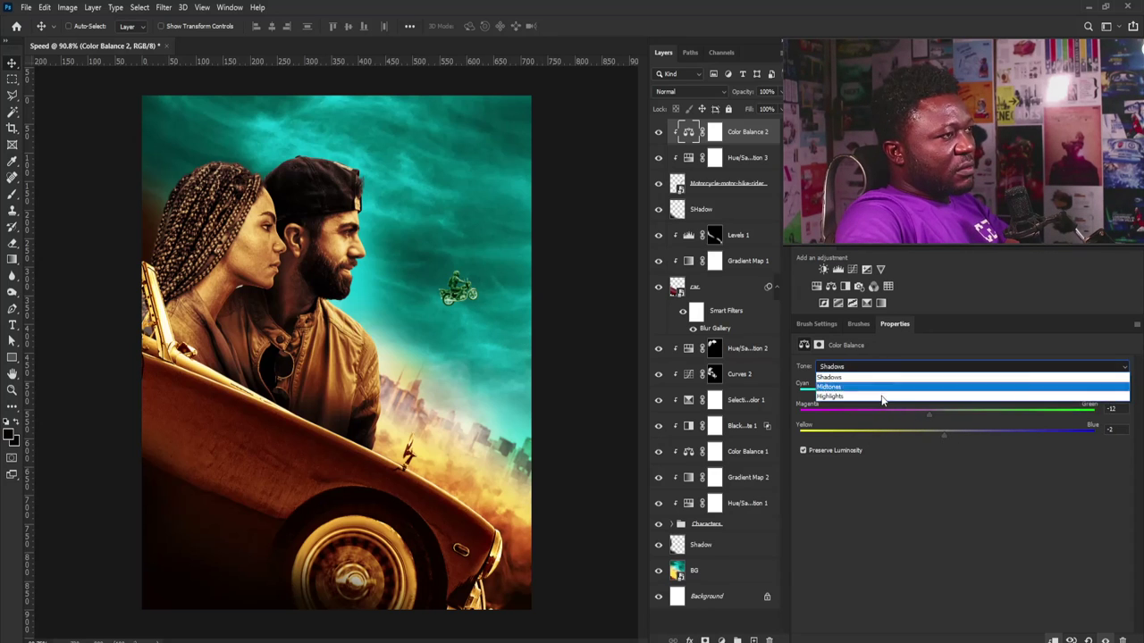
click(890, 398)
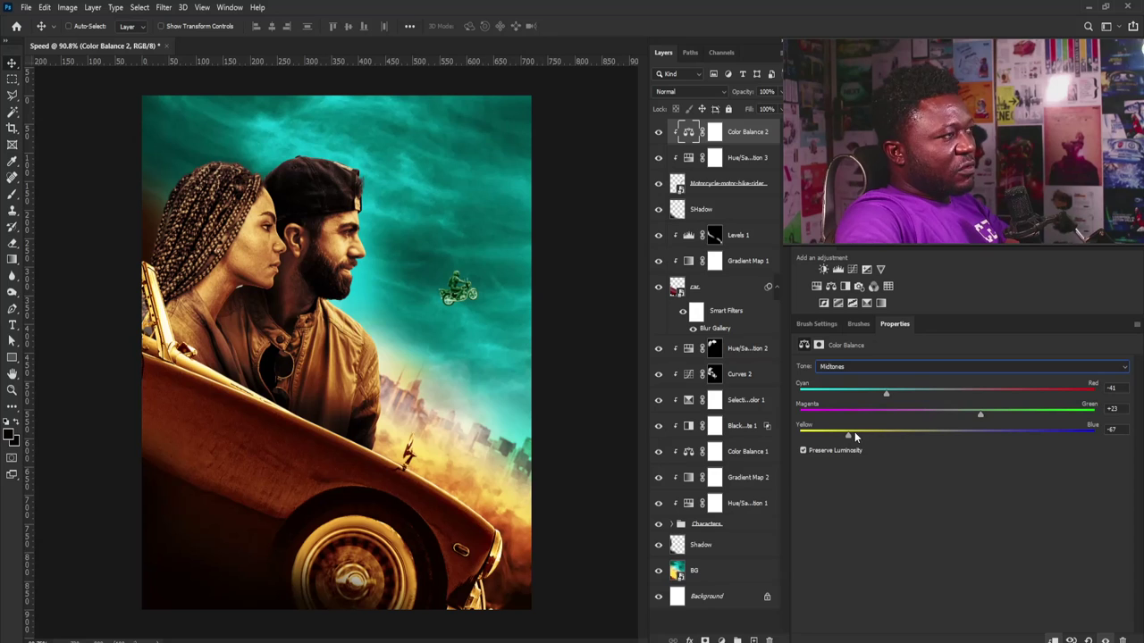
drag(851, 435, 940, 438)
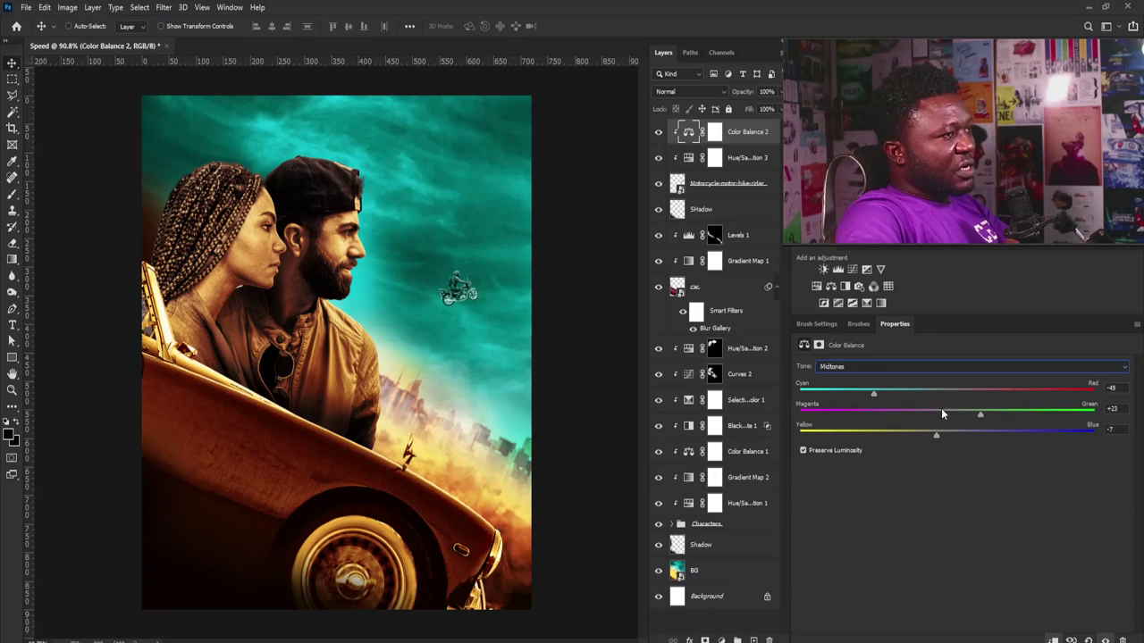
drag(979, 418, 973, 417)
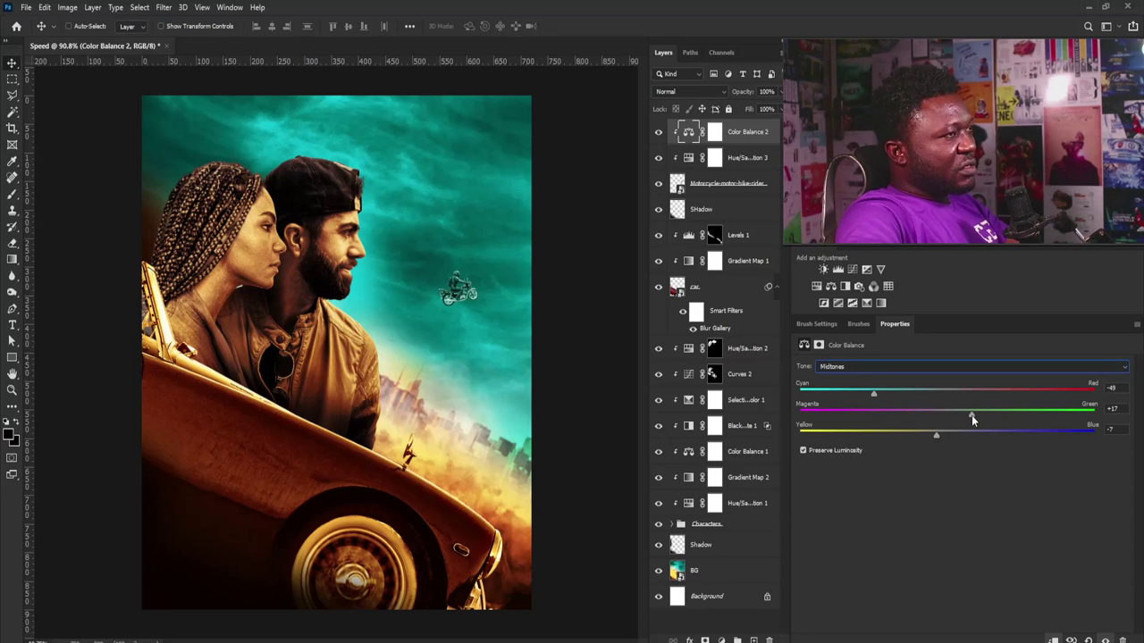
Step: Set the highlights of the motorcycle's Color Balance to red +2 and green +8
click(877, 364)
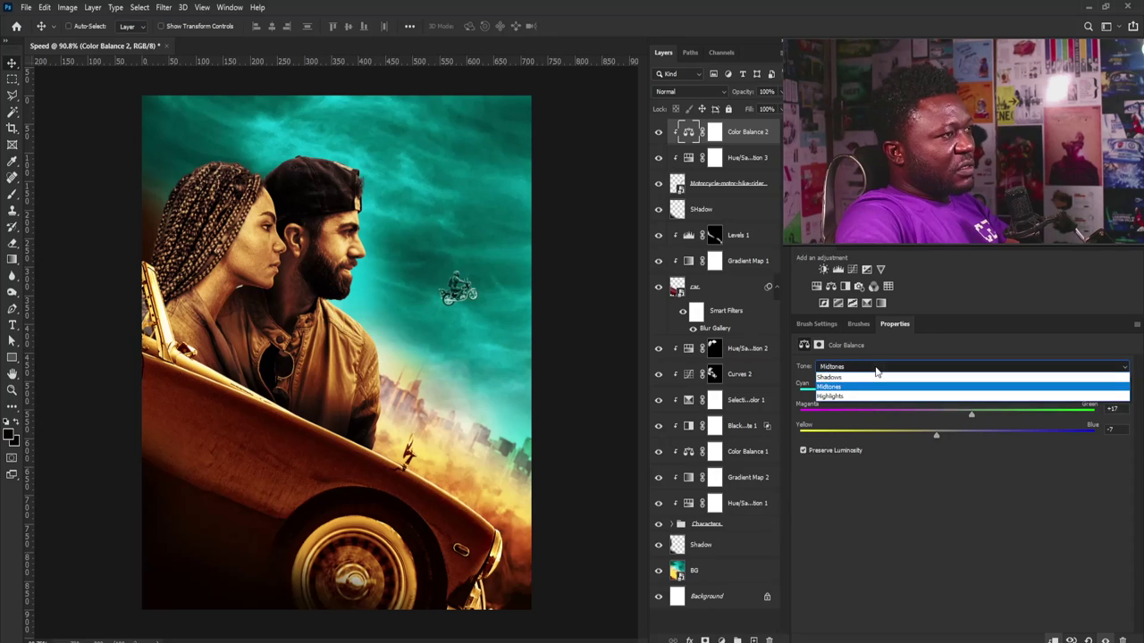
click(867, 396)
drag(946, 395, 961, 418)
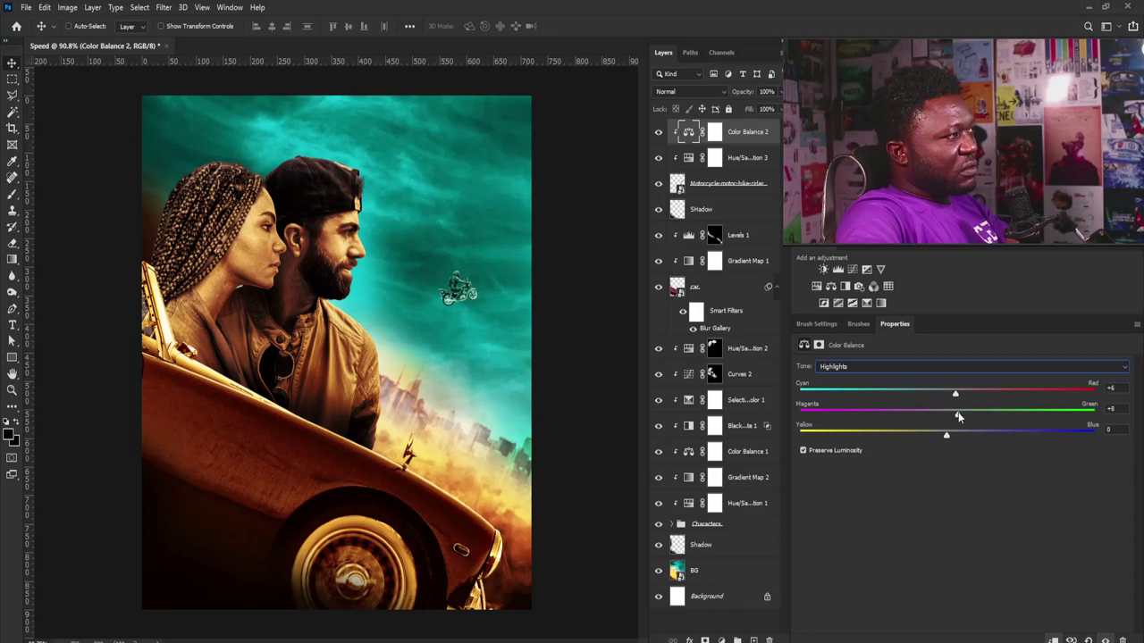
key(ctrl)
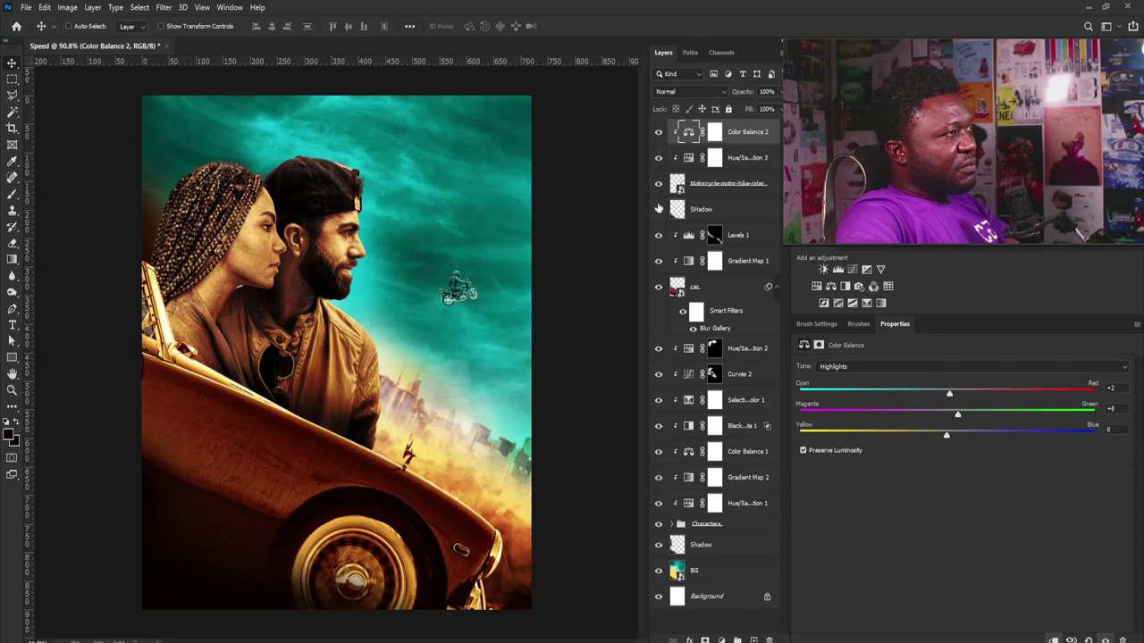
Step: Add a clipped Curves adjustment directly above the motorcycle layer, lowering the white point's output to 190 and bending input 147 to output 86
click(714, 158)
click(725, 185)
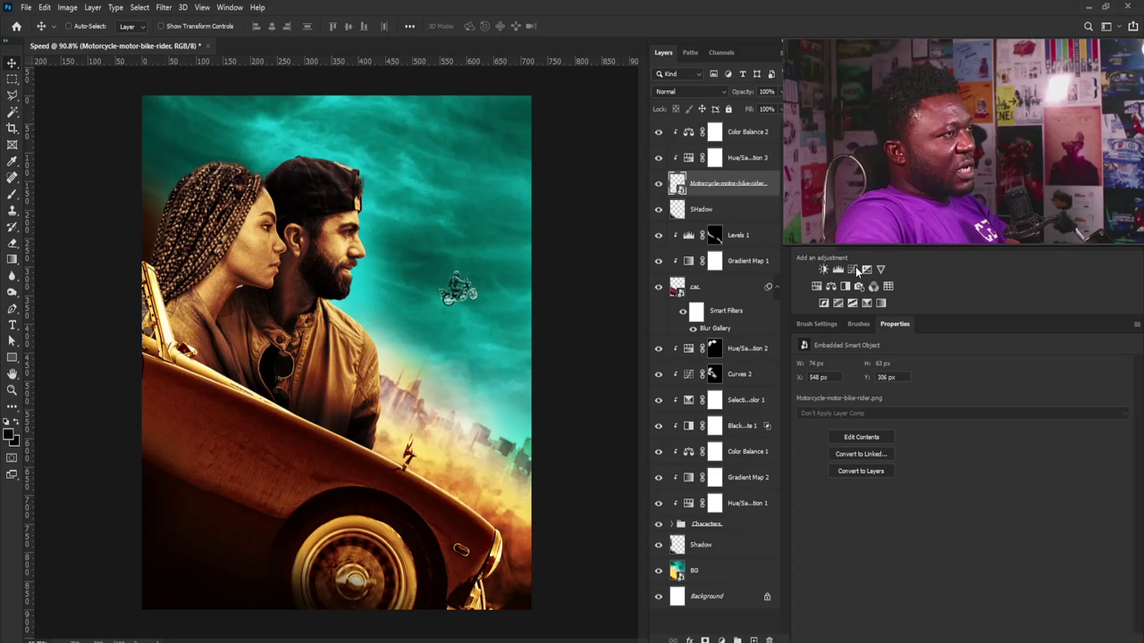
click(851, 269)
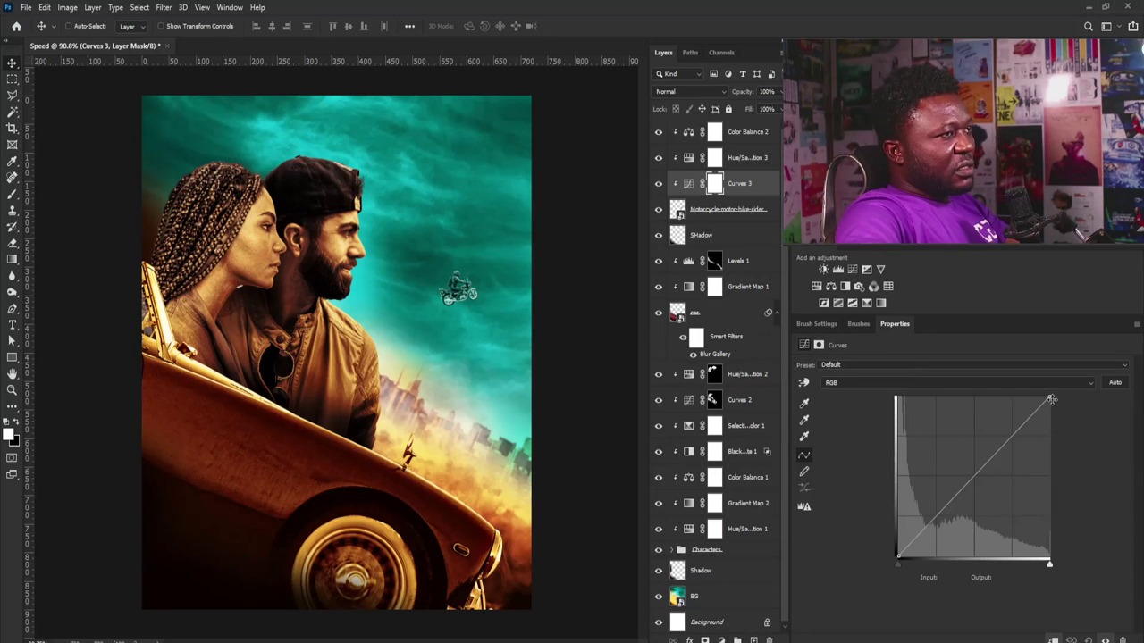
drag(1050, 398, 1049, 437)
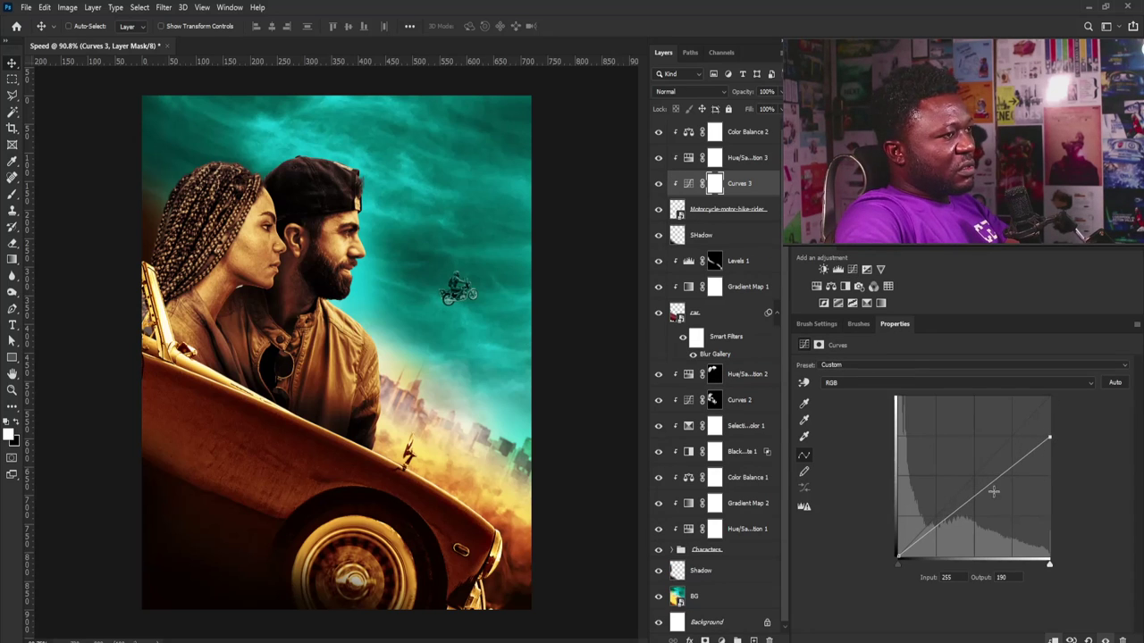
drag(984, 490, 985, 502)
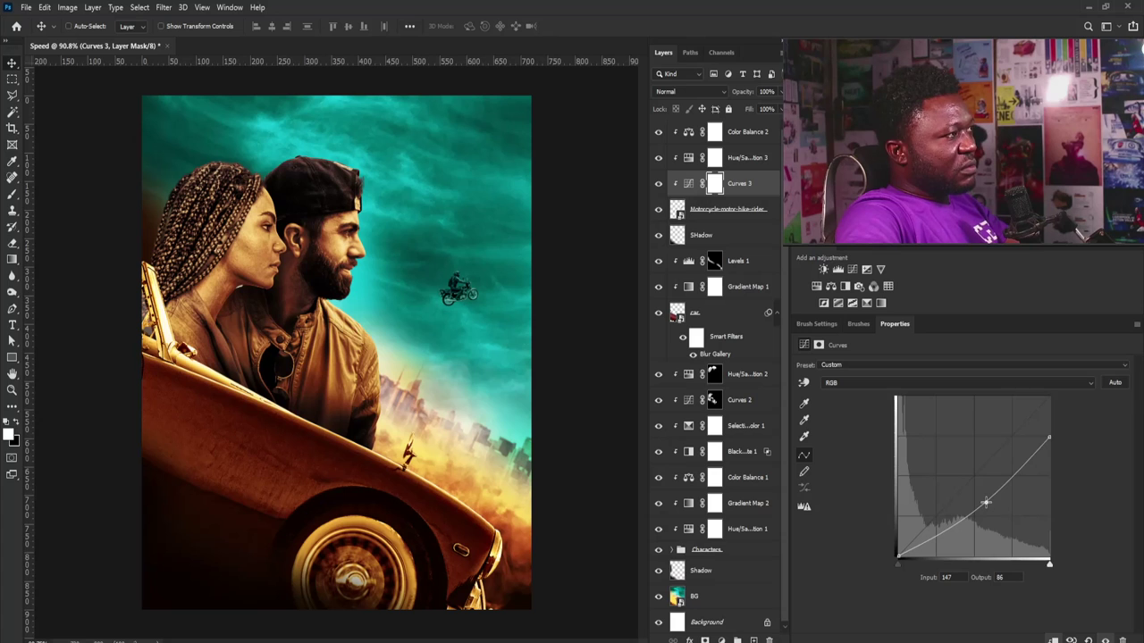
Step: Apply a 2 px Field Blur to the motorcycle layer
click(720, 211)
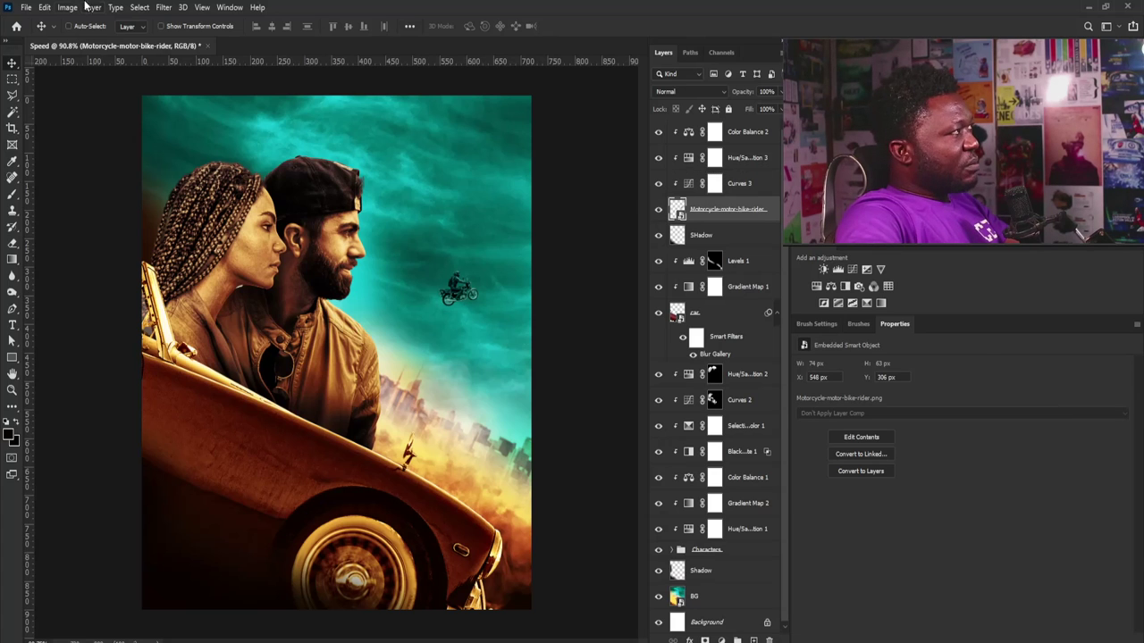
click(164, 8)
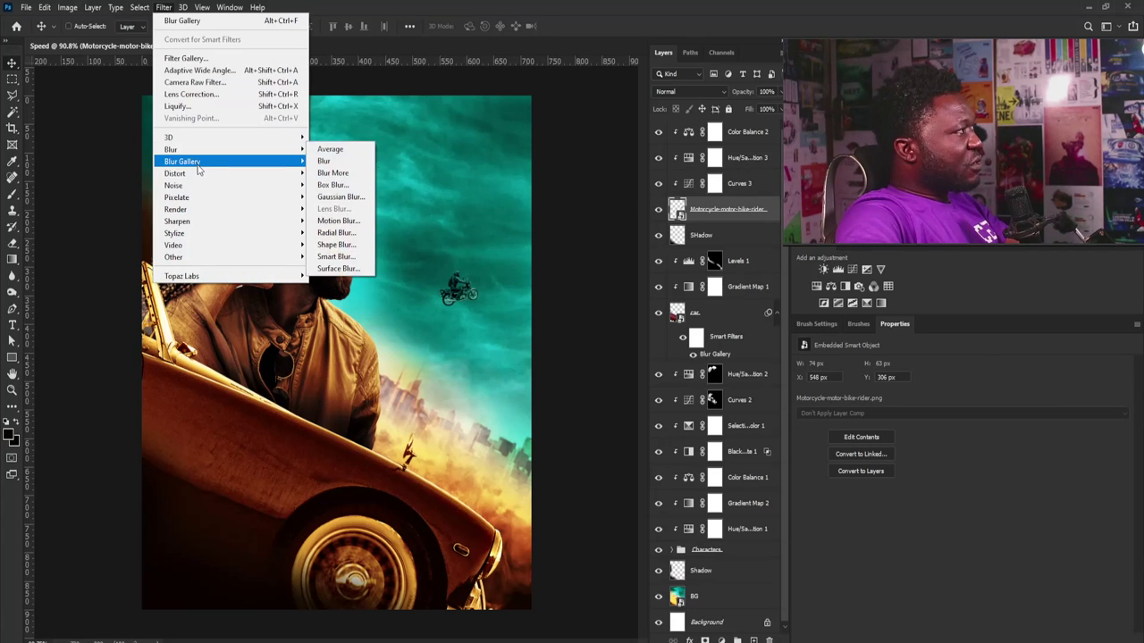
mouse_move(199, 170)
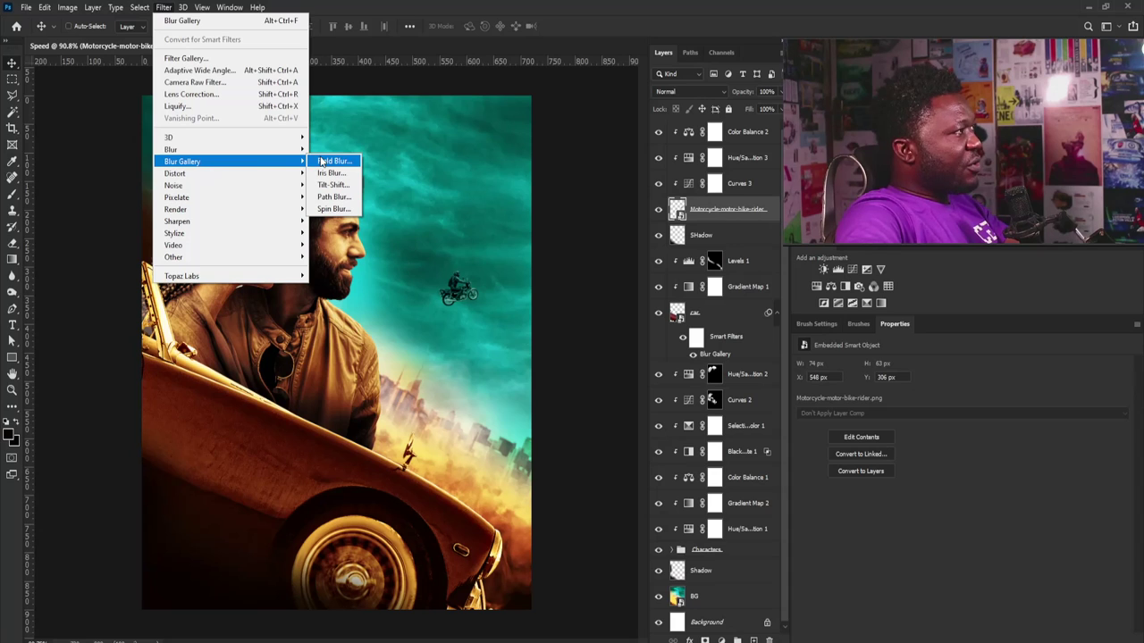
click(321, 161)
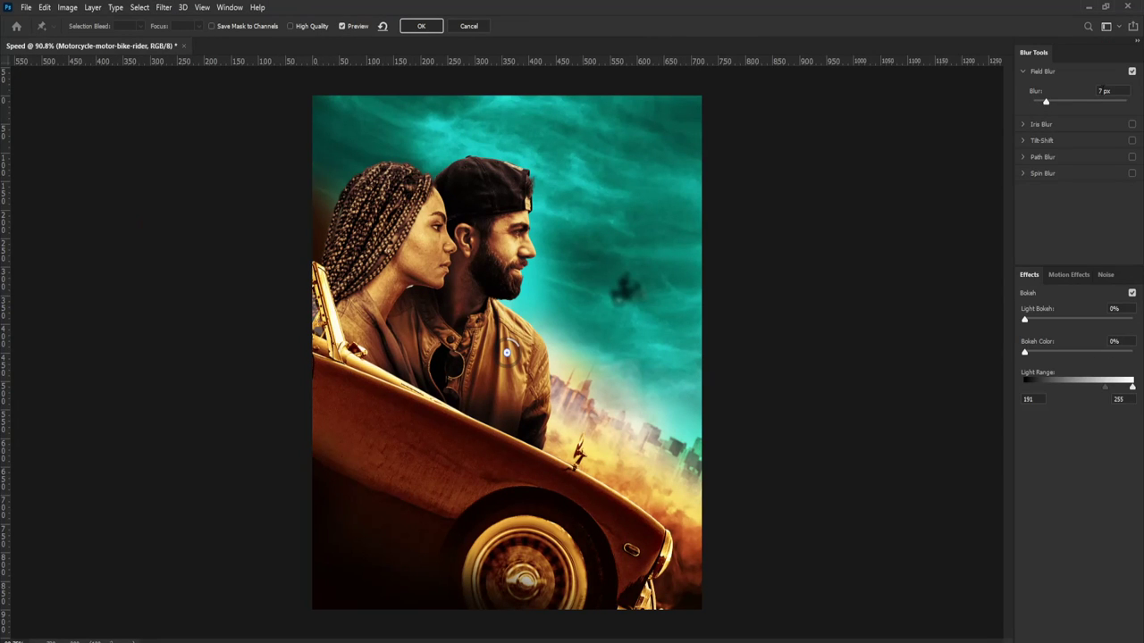
text(2)
click(422, 26)
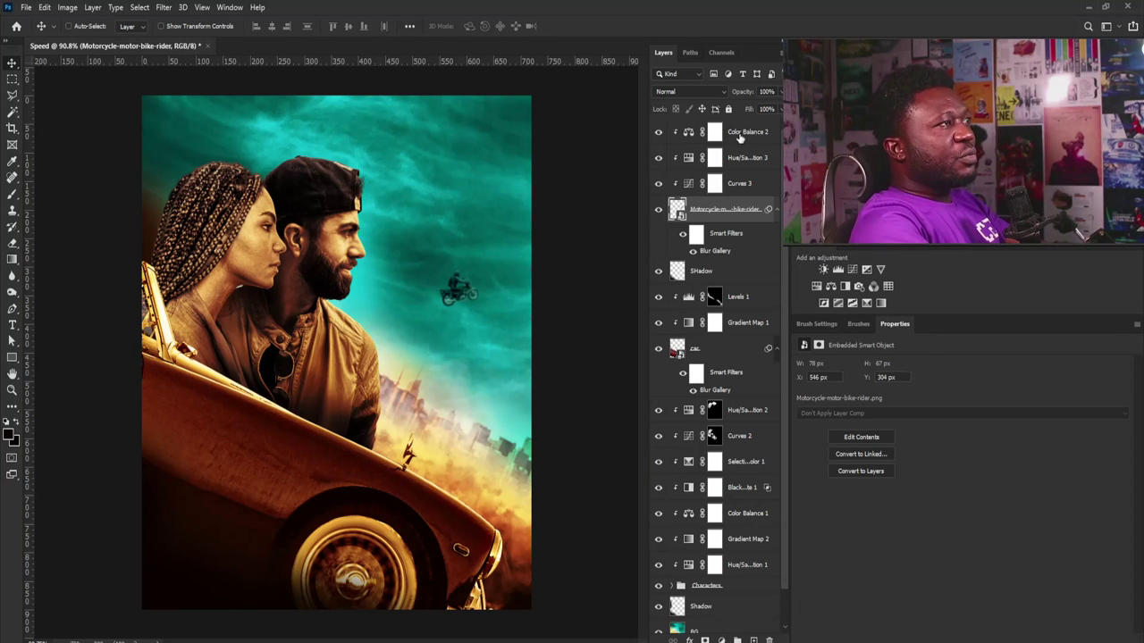
Step: Group the motorcycle layer with its clipped adjustments and place a duplicate of the group just below and right of the first rider
shift+click(739, 134)
key(ctrl+g)
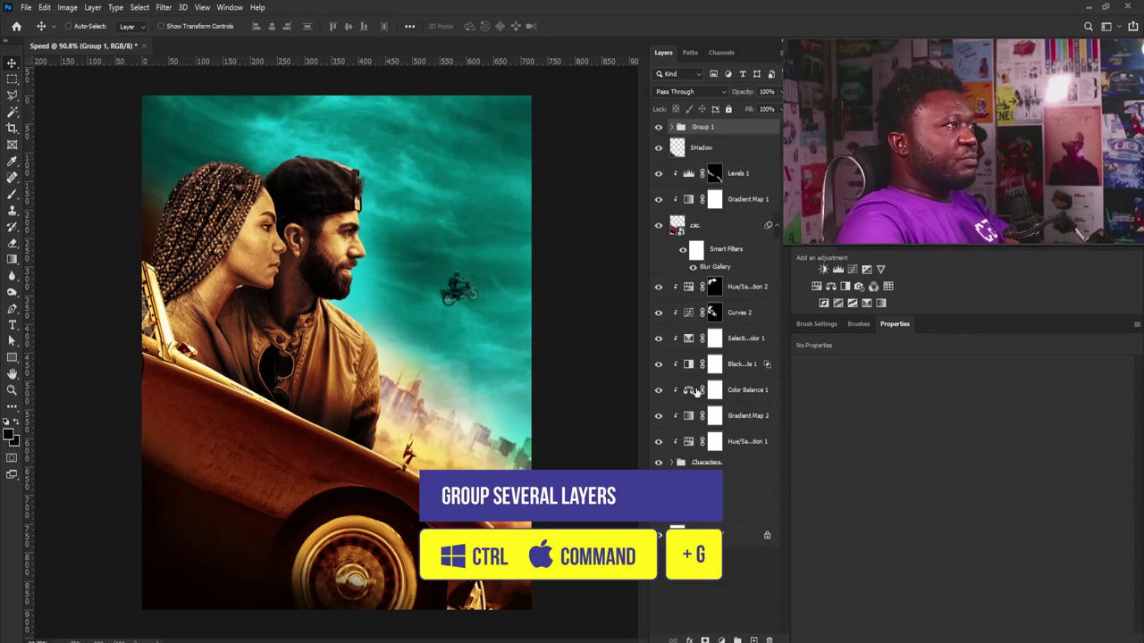
drag(467, 278, 452, 262)
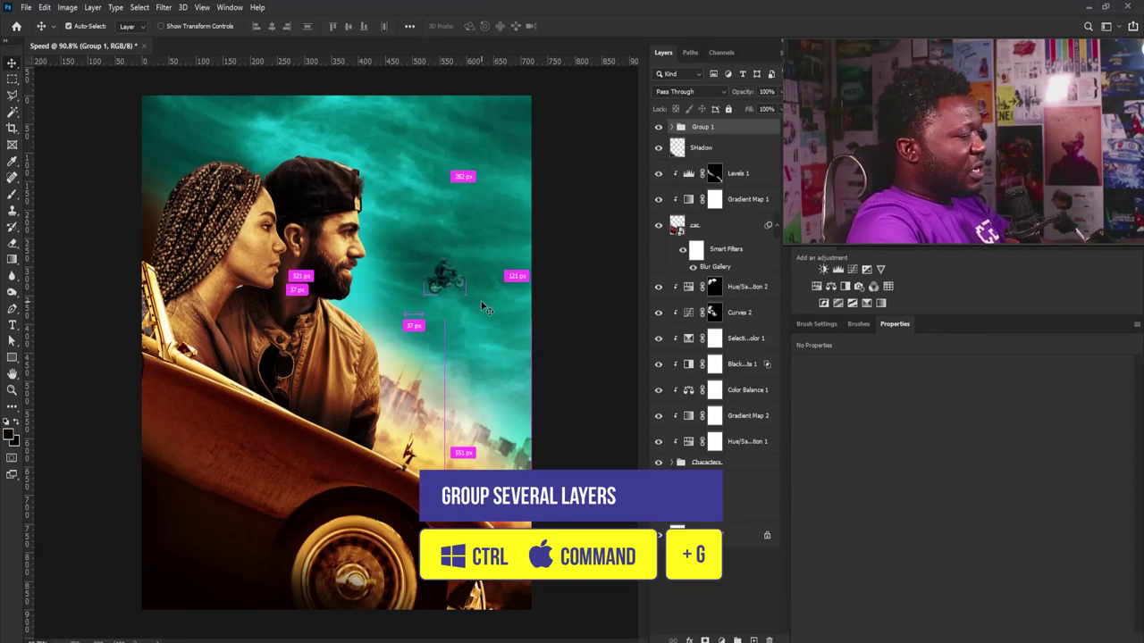
key(ctrl+j)
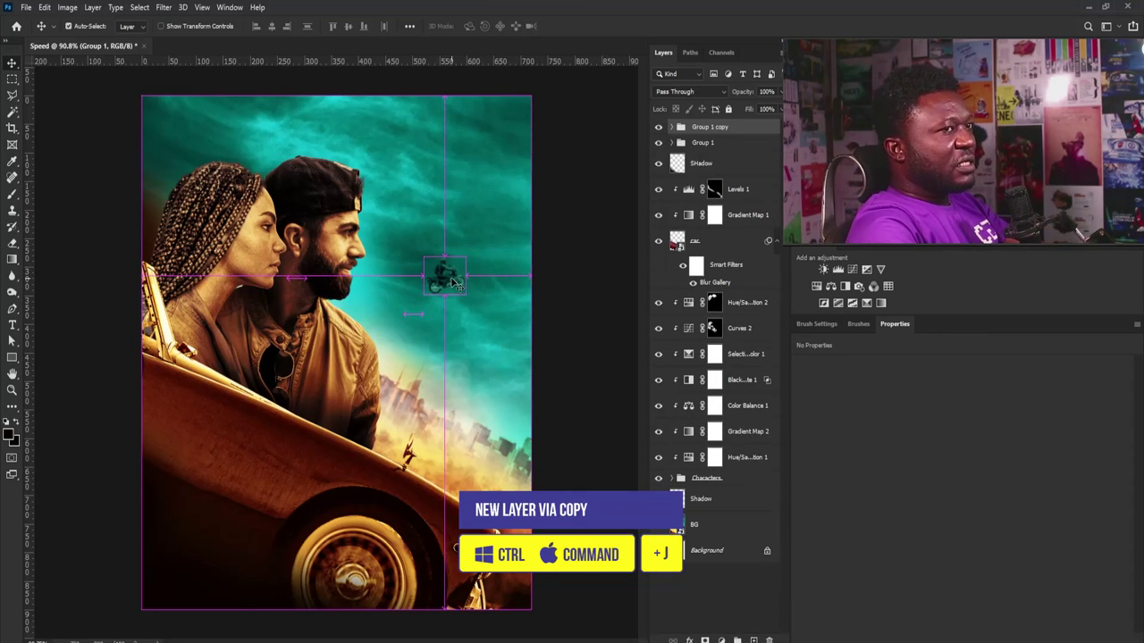
drag(454, 282, 496, 302)
Step: Scale both motorcycle groups together to about 85% and position them in the sky between the man's face and the poster's right edge
shift+click(719, 164)
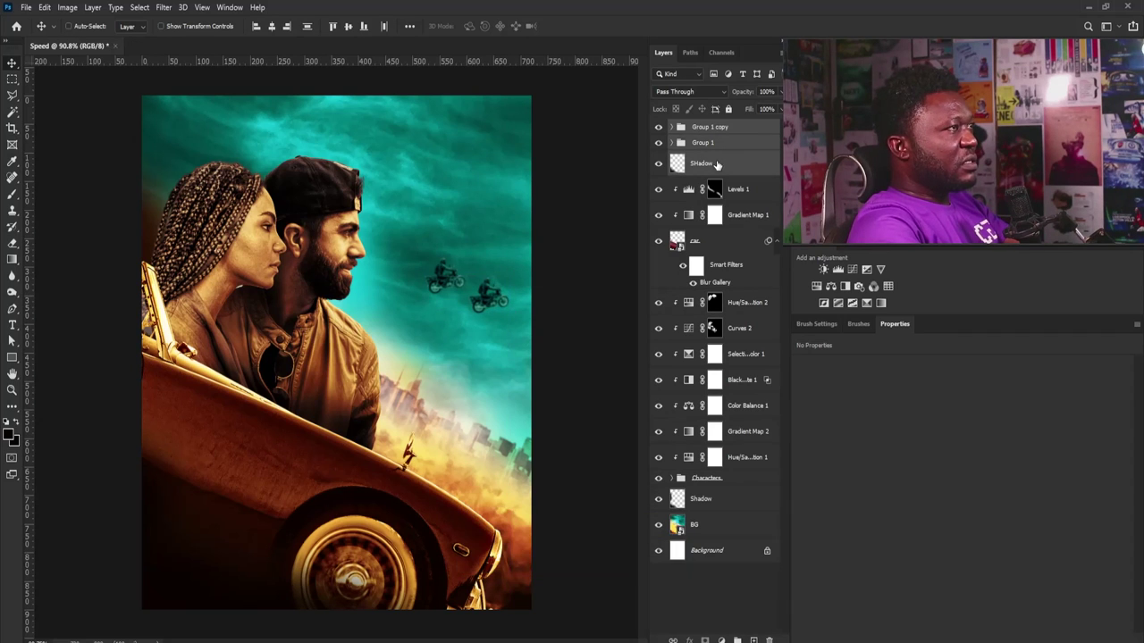
drag(461, 276, 412, 267)
key(ctrl+t)
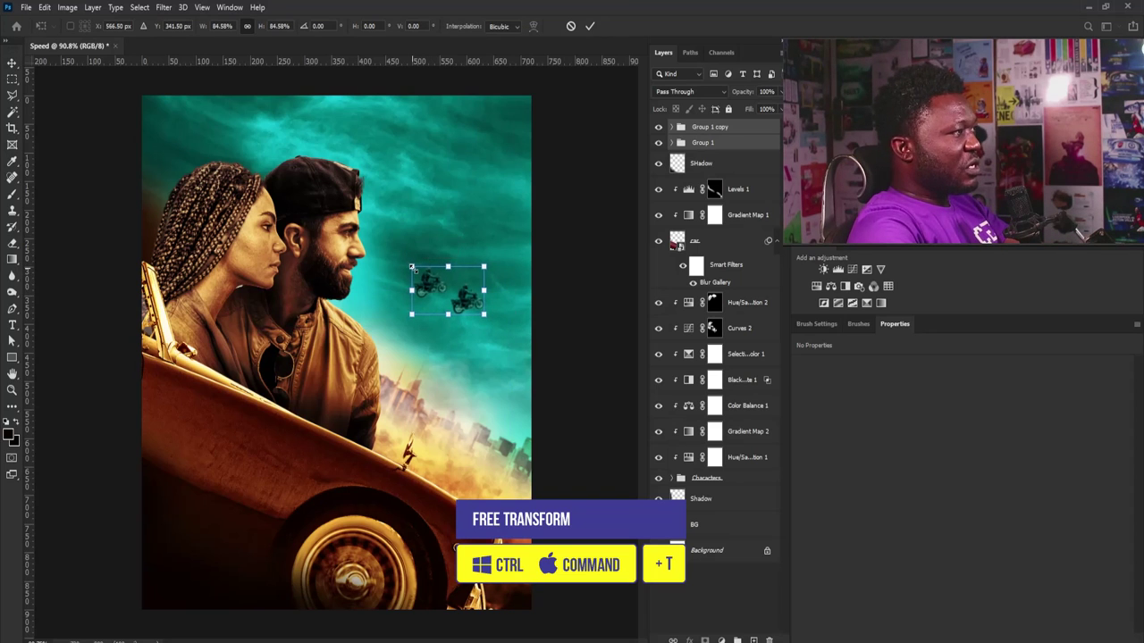
key(Return)
drag(479, 303, 497, 288)
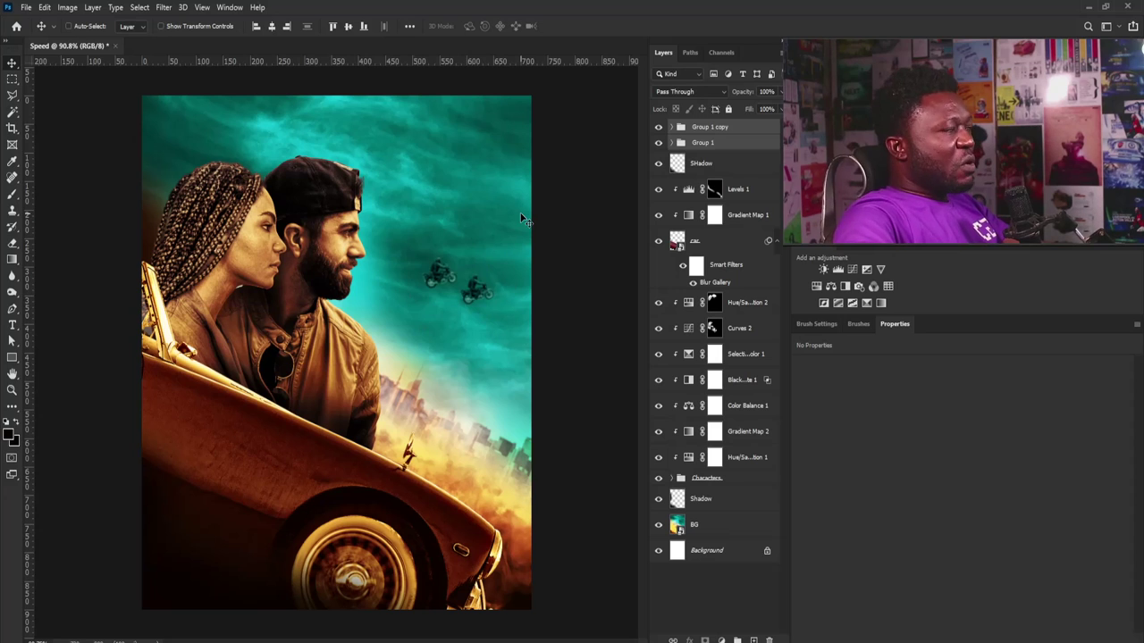
Step: In the characters' Color Balance, raise the shadows' red to about +8 and set the midtones to red about +15 and yellow -3
click(688, 406)
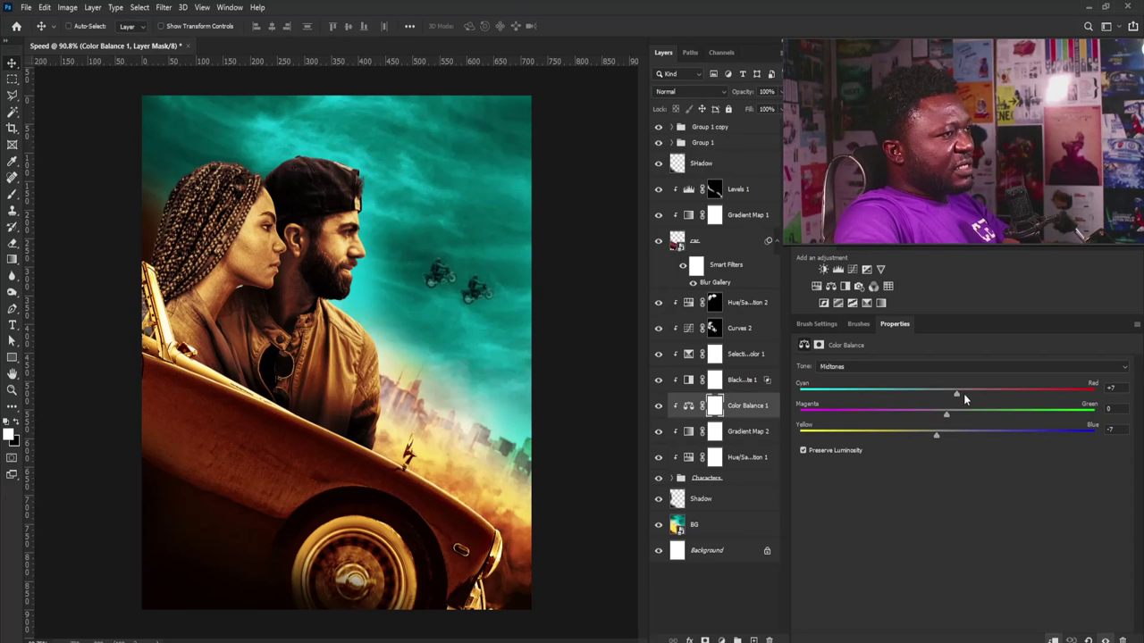
click(918, 365)
click(908, 381)
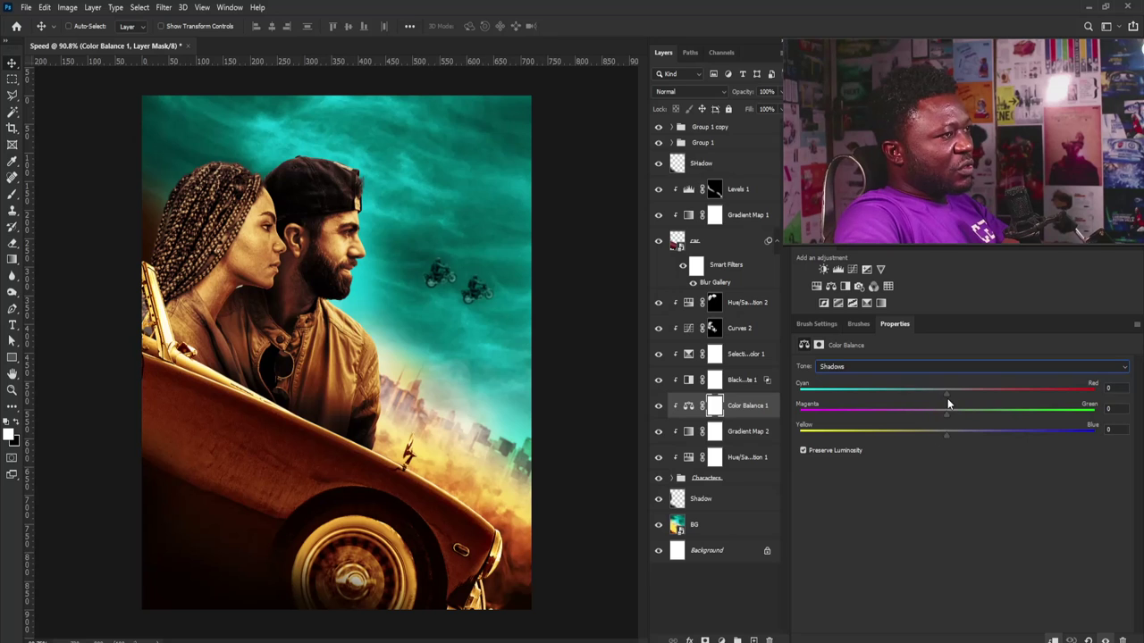
drag(947, 394, 967, 392)
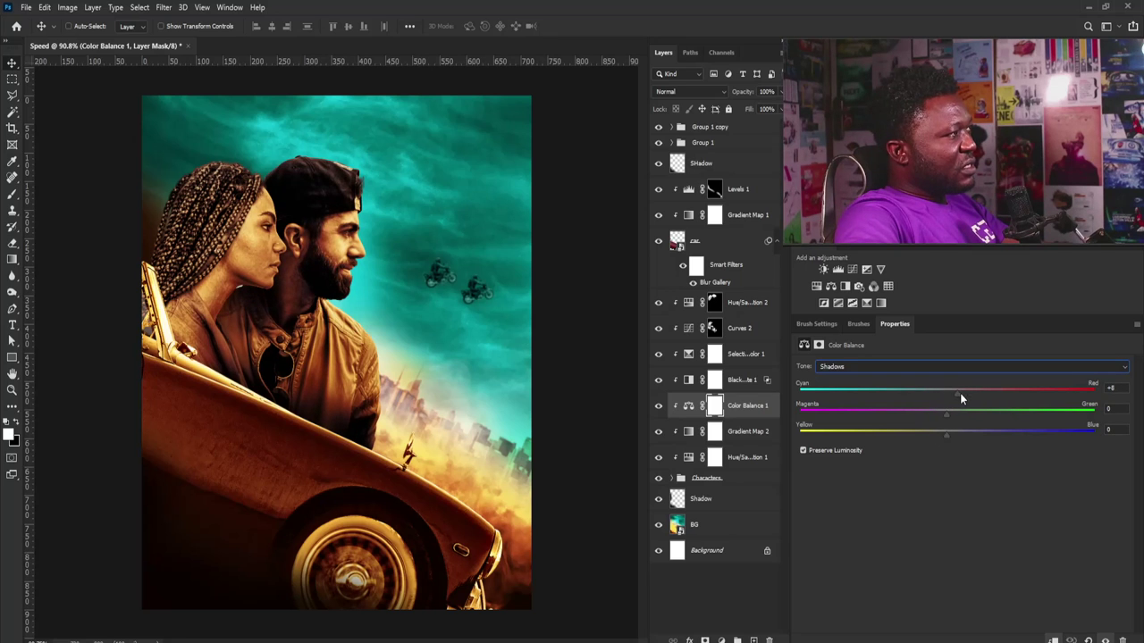
click(902, 367)
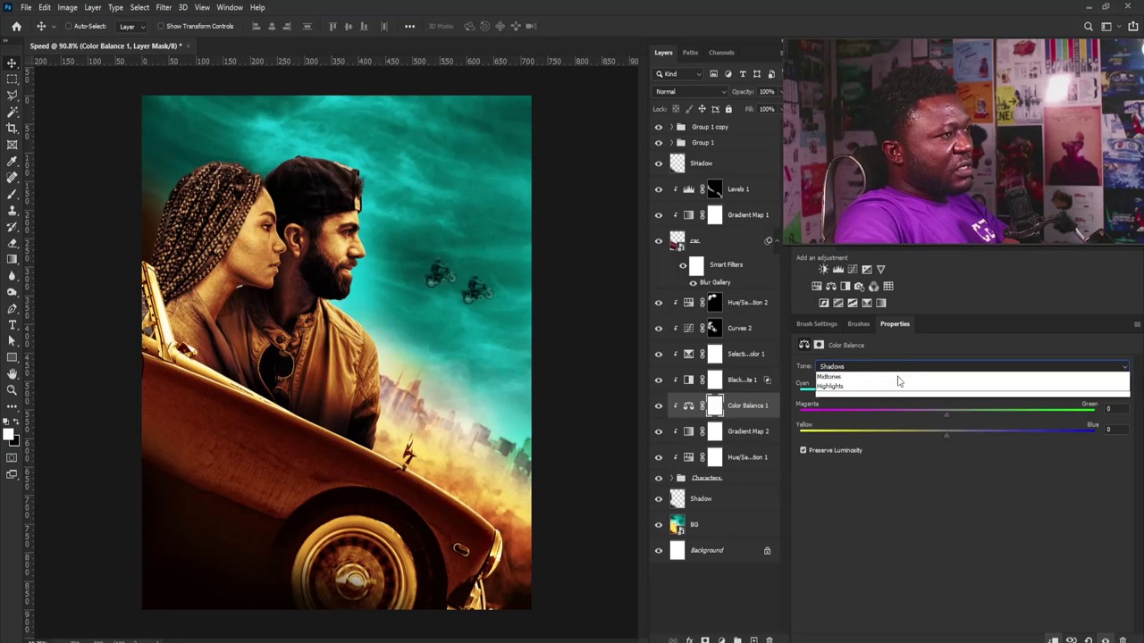
click(896, 382)
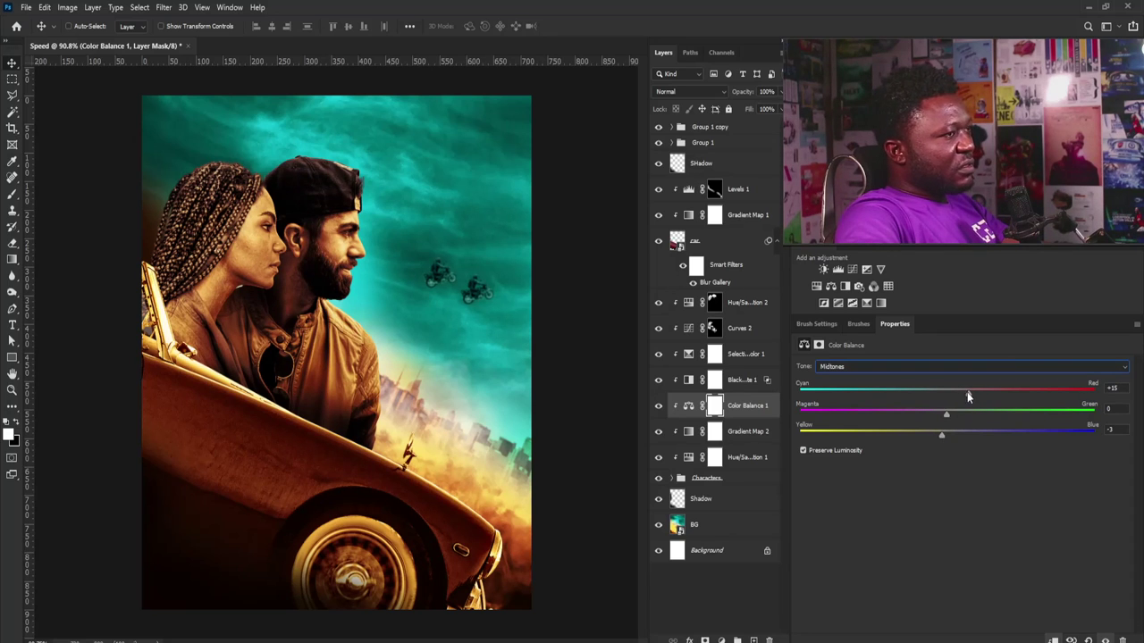
drag(966, 396, 964, 396)
Step: In the characters' Gradient Map, move the dark stop to 1%, the red-brown stop to about 35% and the golden stop to 73%
click(694, 434)
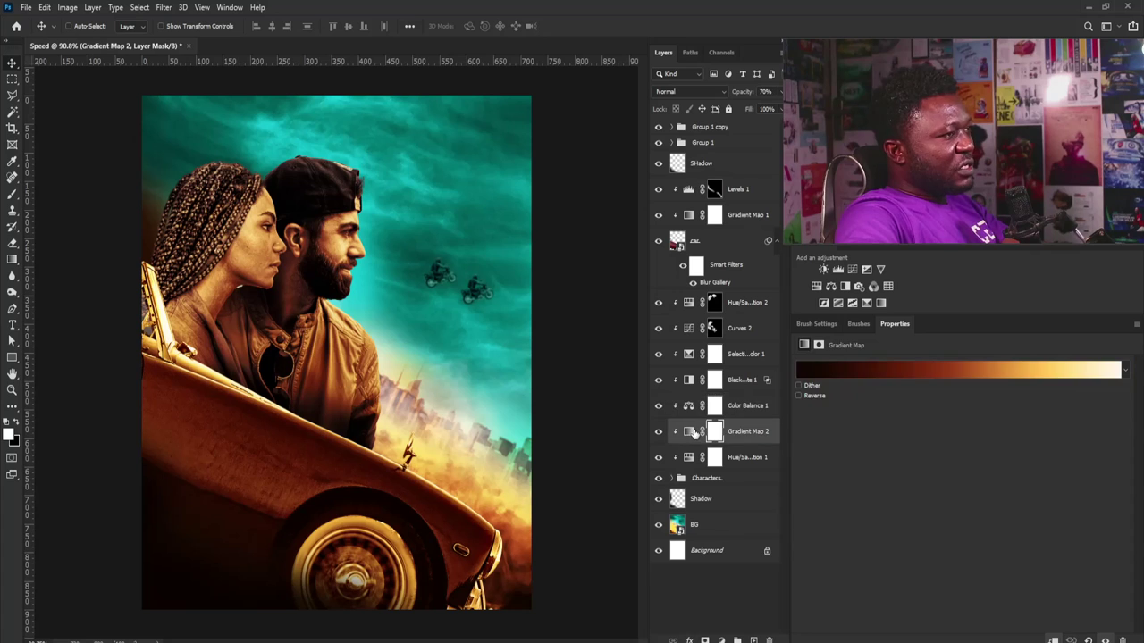
click(926, 368)
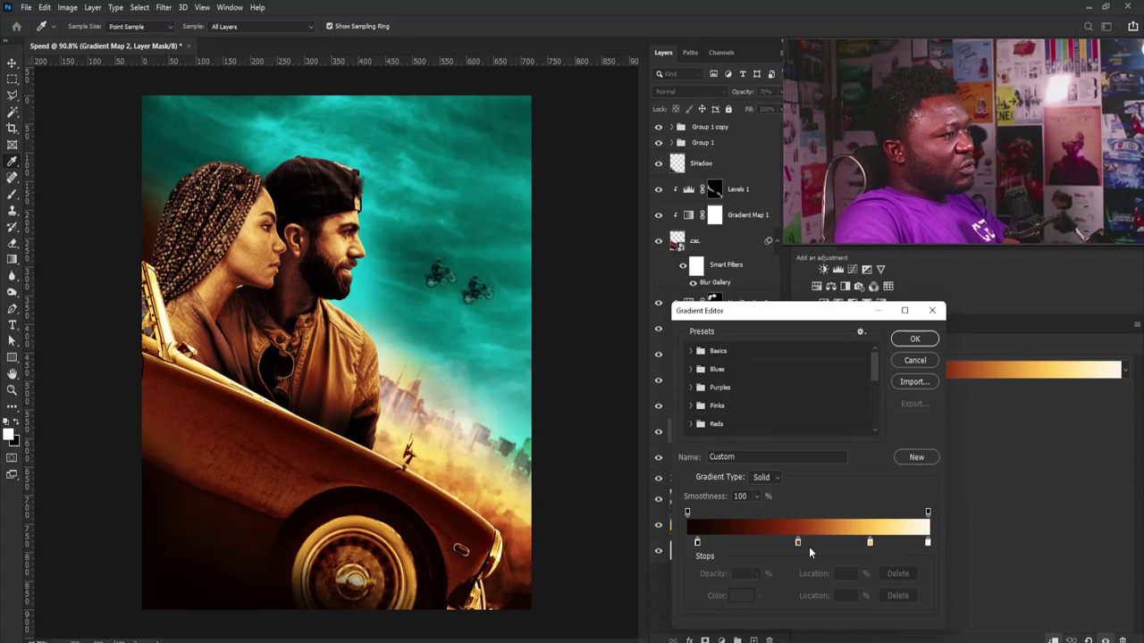
drag(799, 543, 772, 542)
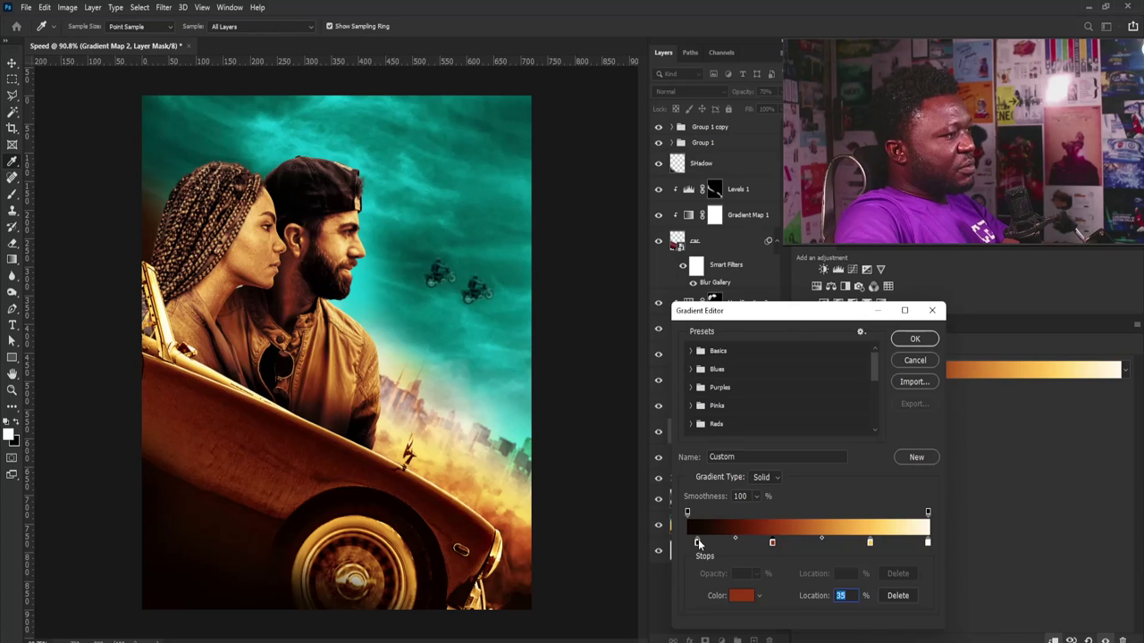
drag(698, 542, 664, 545)
drag(869, 542, 864, 543)
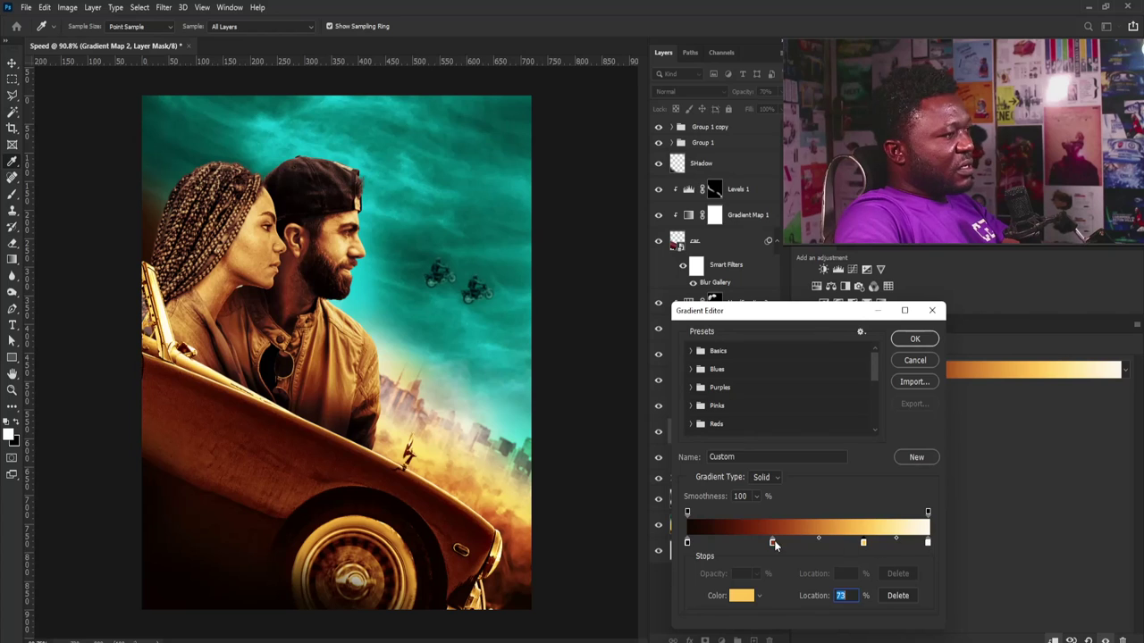
click(689, 544)
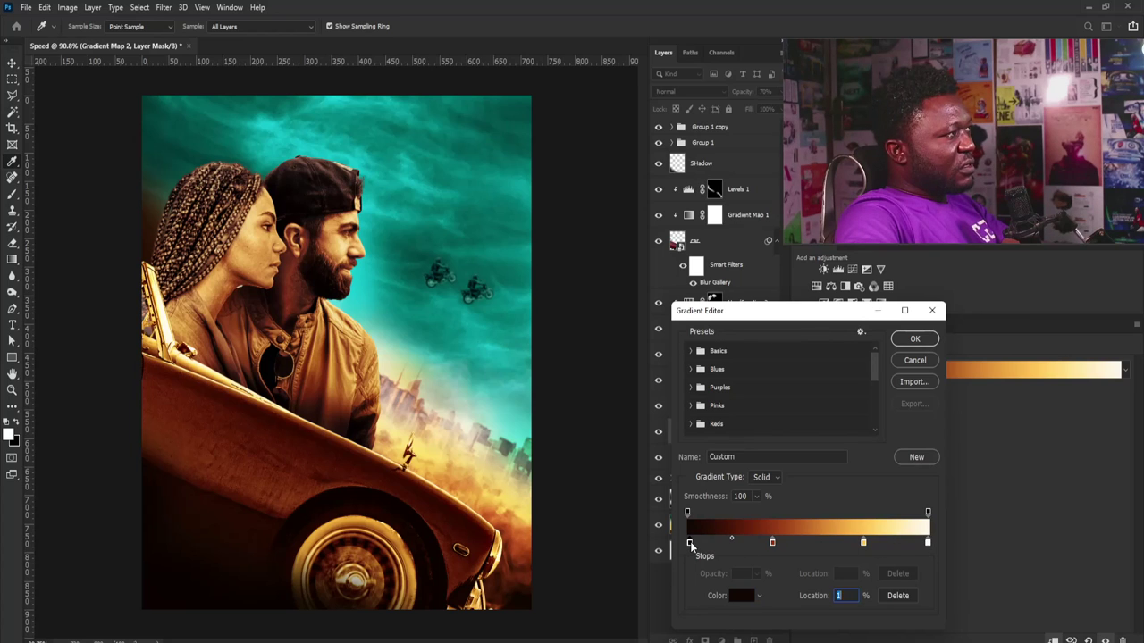
click(773, 544)
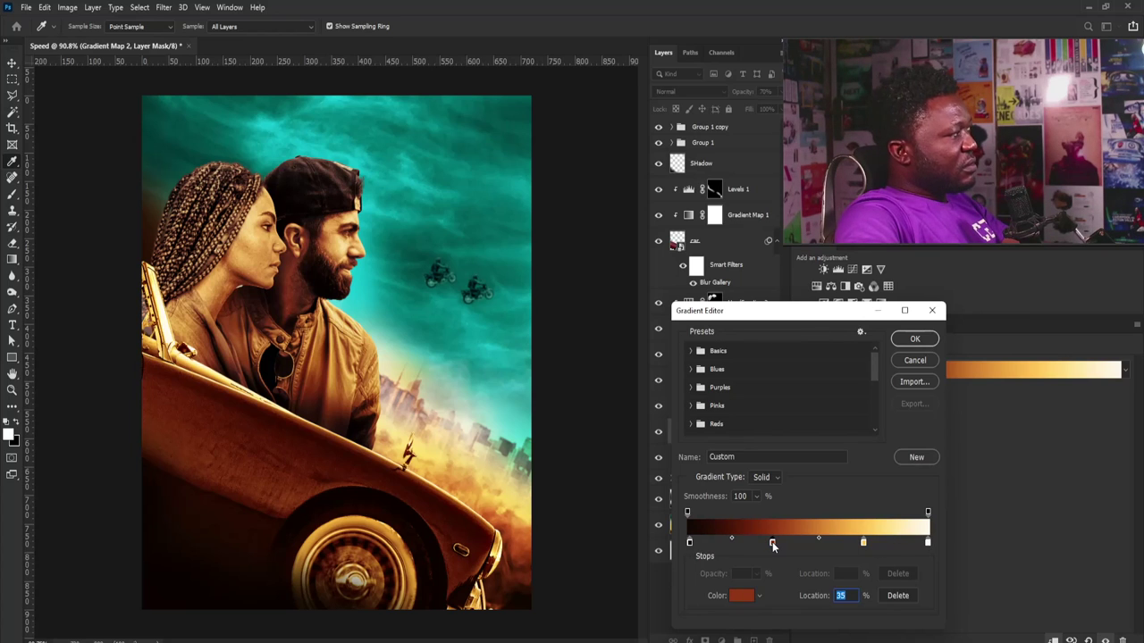
Step: Change the golden stop of the characters' Gradient Map to the paler colour fecb6a and accept the gradient
double_click(863, 542)
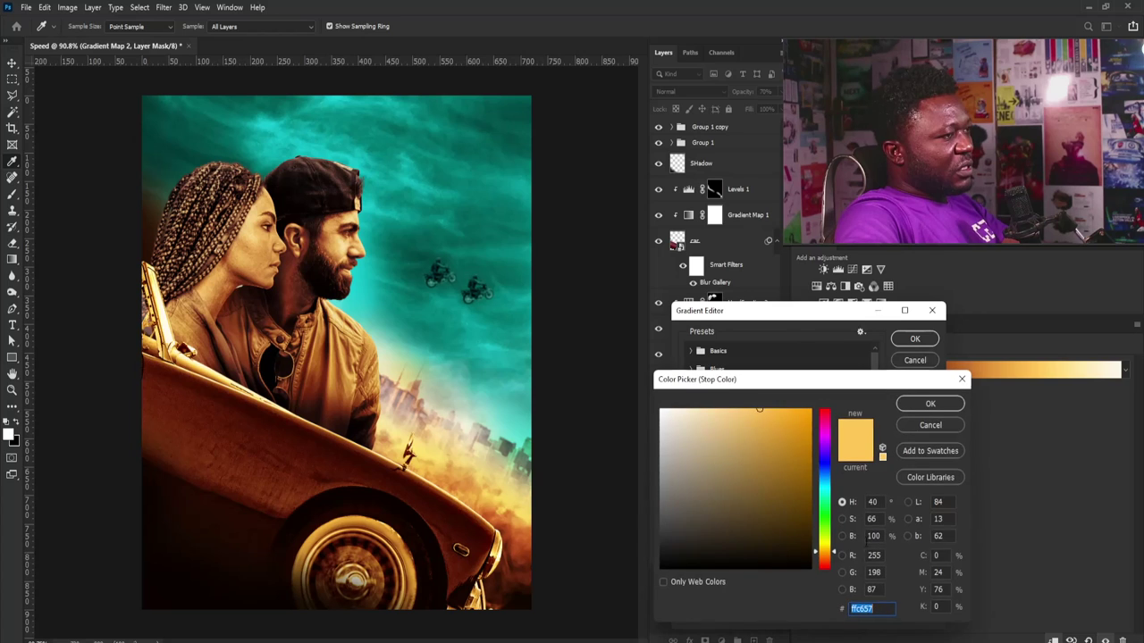
click(741, 410)
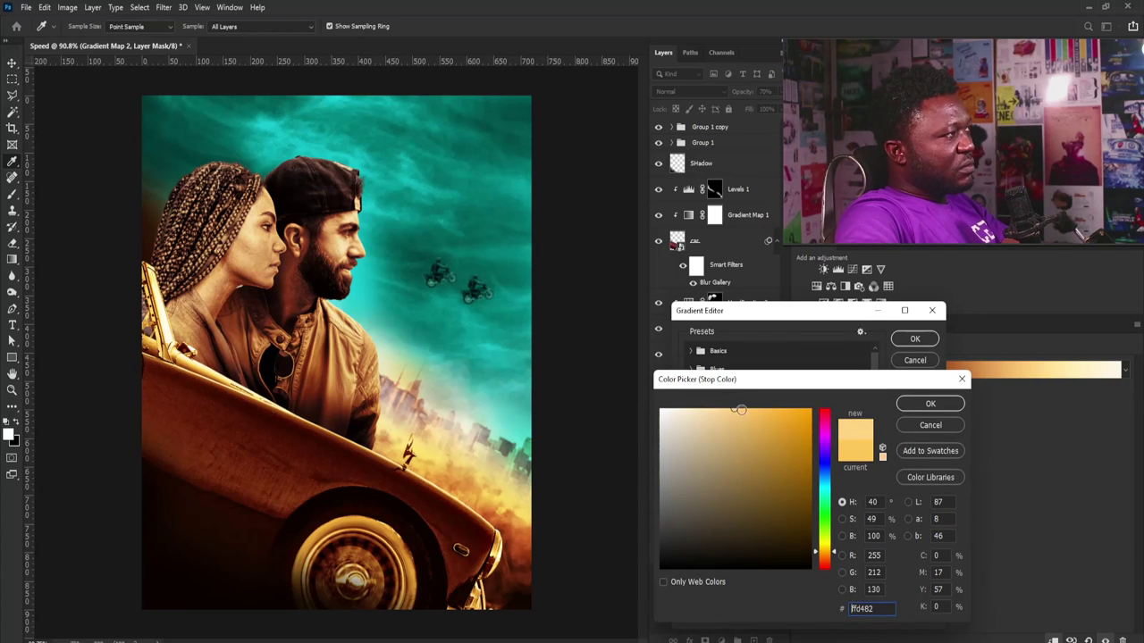
drag(739, 412, 748, 409)
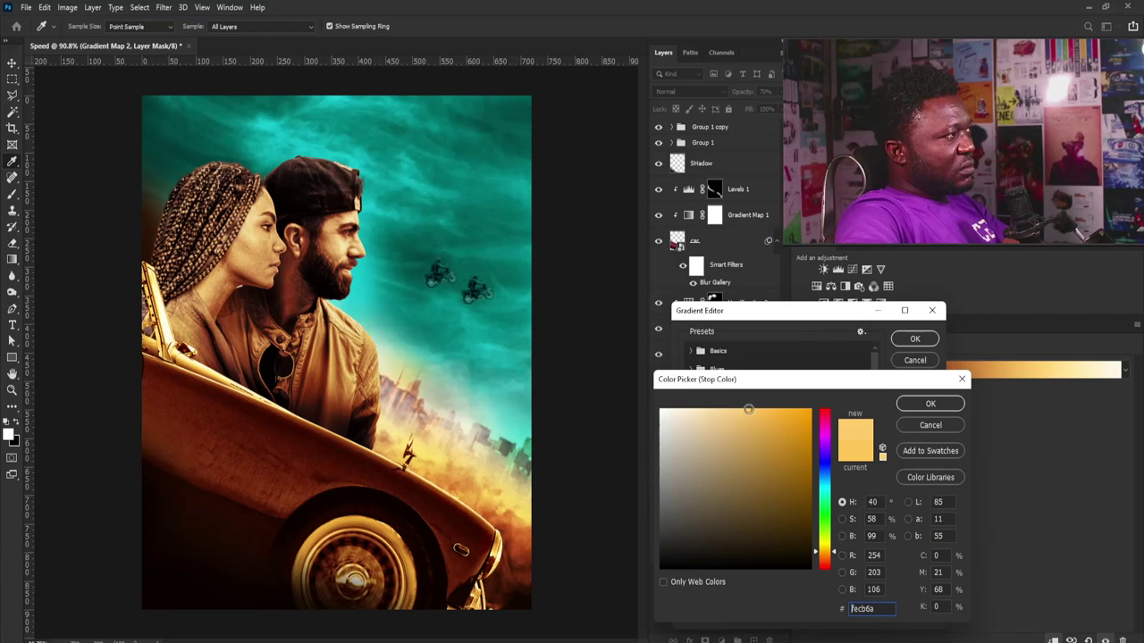
click(922, 406)
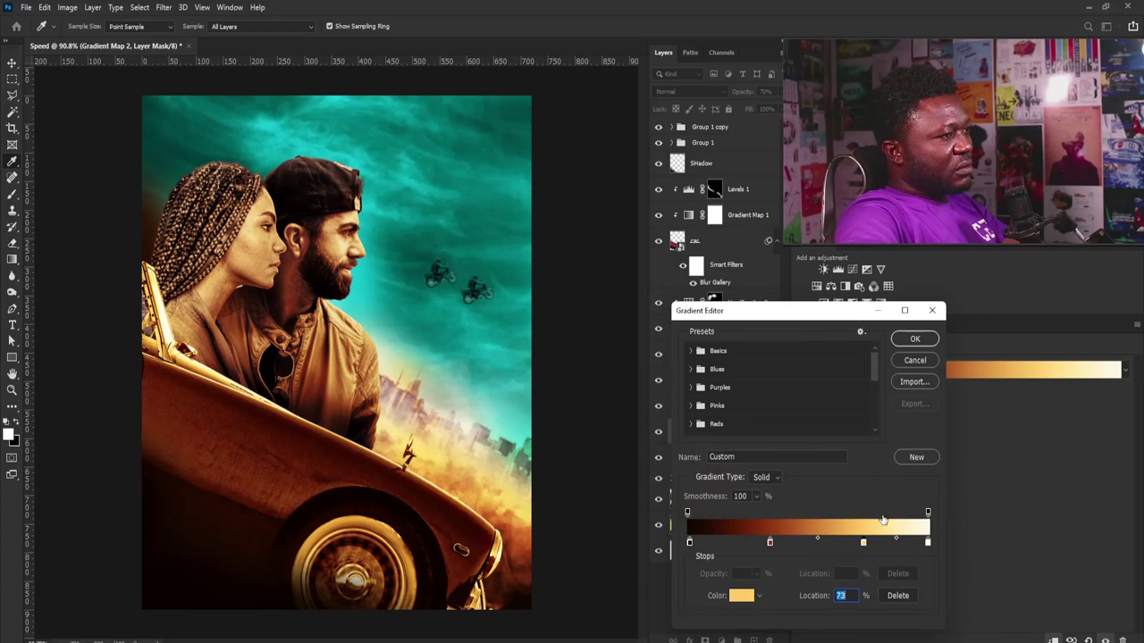
click(912, 340)
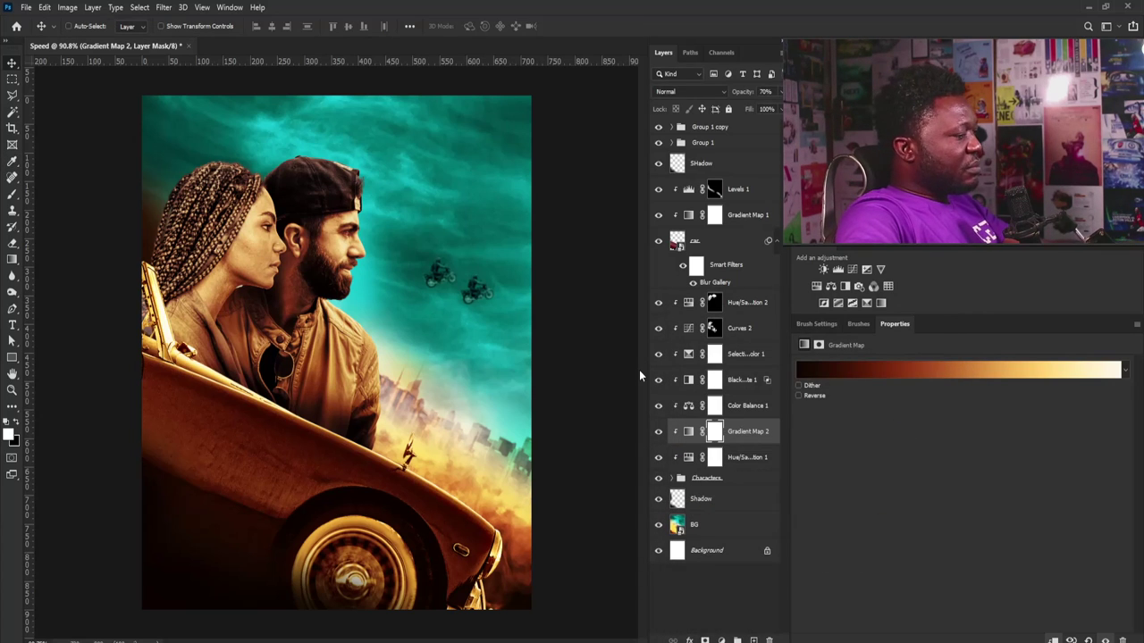
Step: Place Flames.jpg above all other layers, enlarged to about 665 × 374 px over the middle of the poster
click(714, 128)
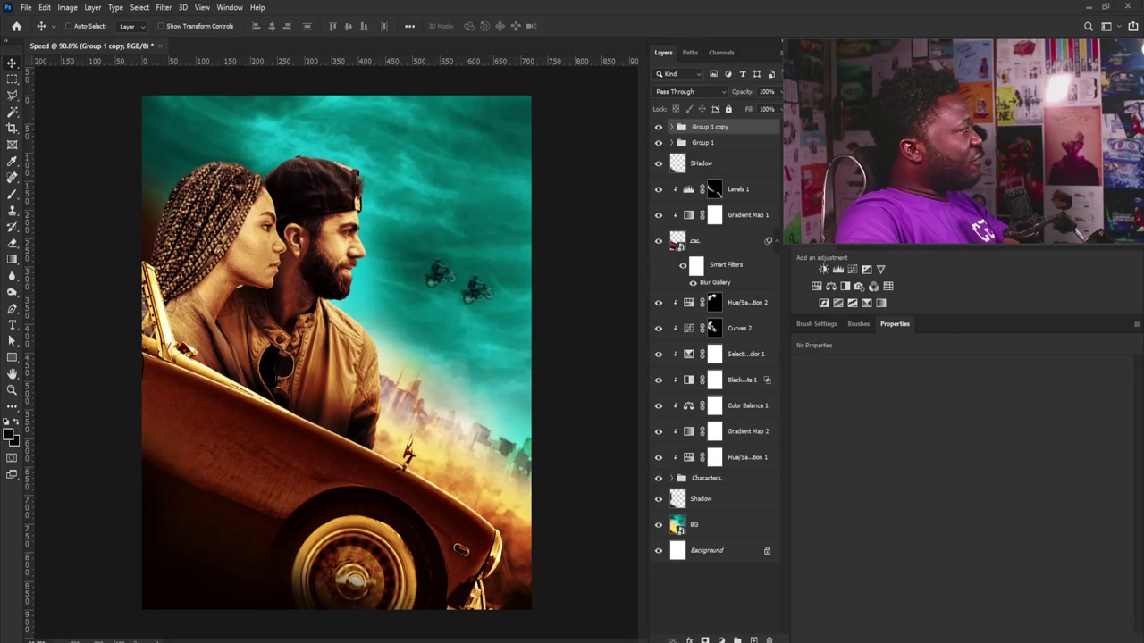
drag(376, 373, 428, 423)
key(Return)
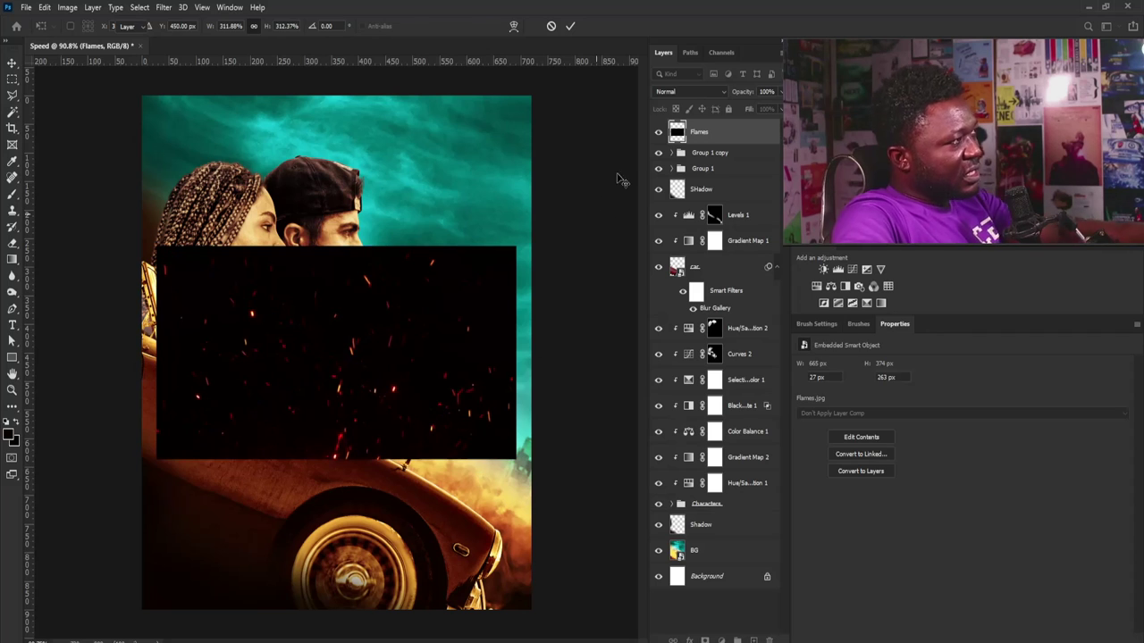
Step: Set the Flames layer to Screen blending and enlarge it to about 769 × 432 px over the lower part of the car
click(681, 93)
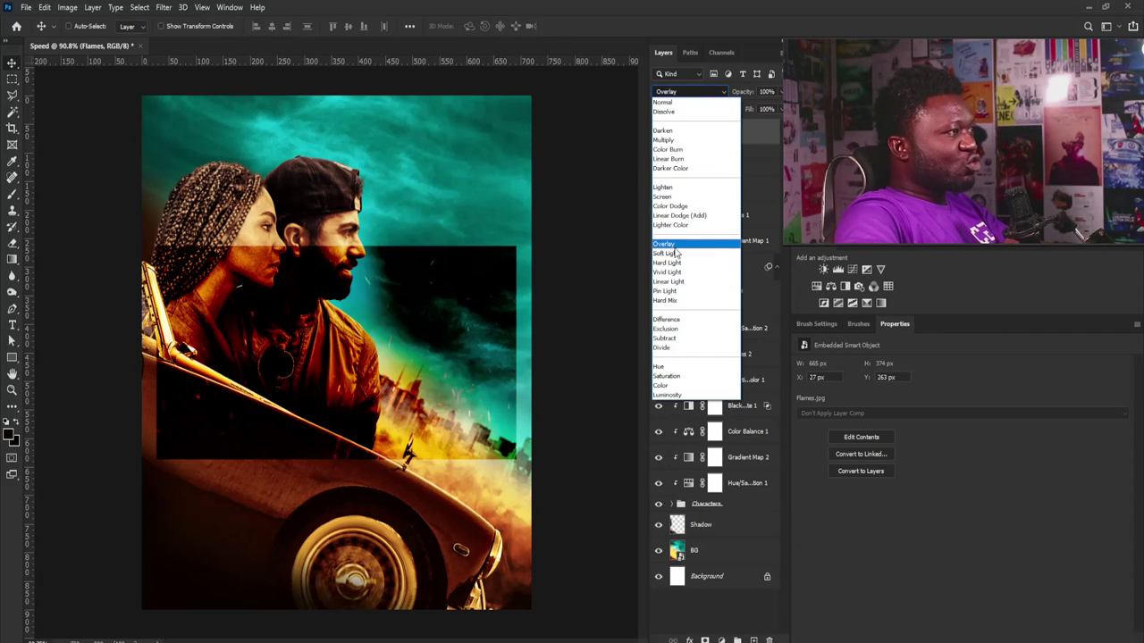
click(663, 197)
drag(349, 433, 331, 605)
drag(348, 559, 351, 542)
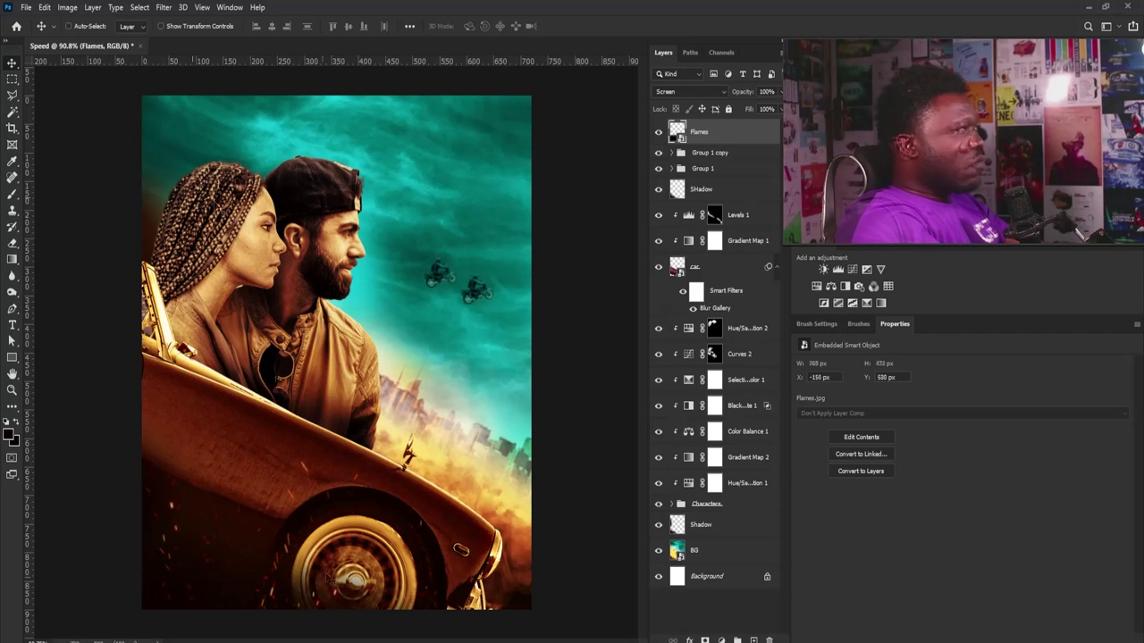
Step: Add a Soft Light layer named Depth filled with 50% gray, clipped to the Characters group
drag(222, 224, 278, 286)
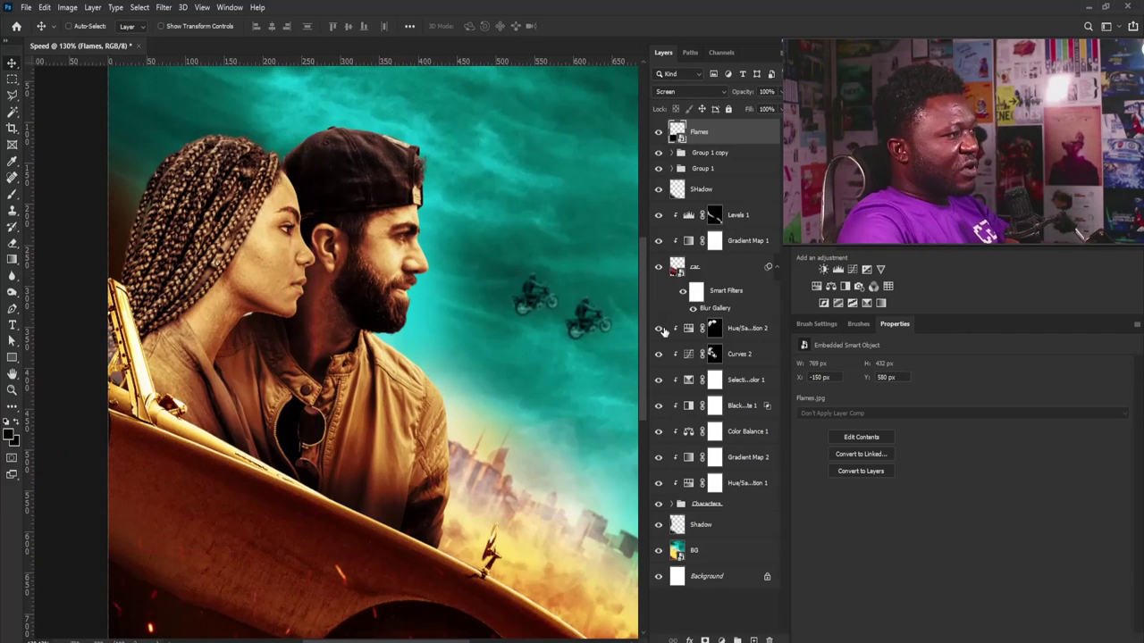
click(710, 506)
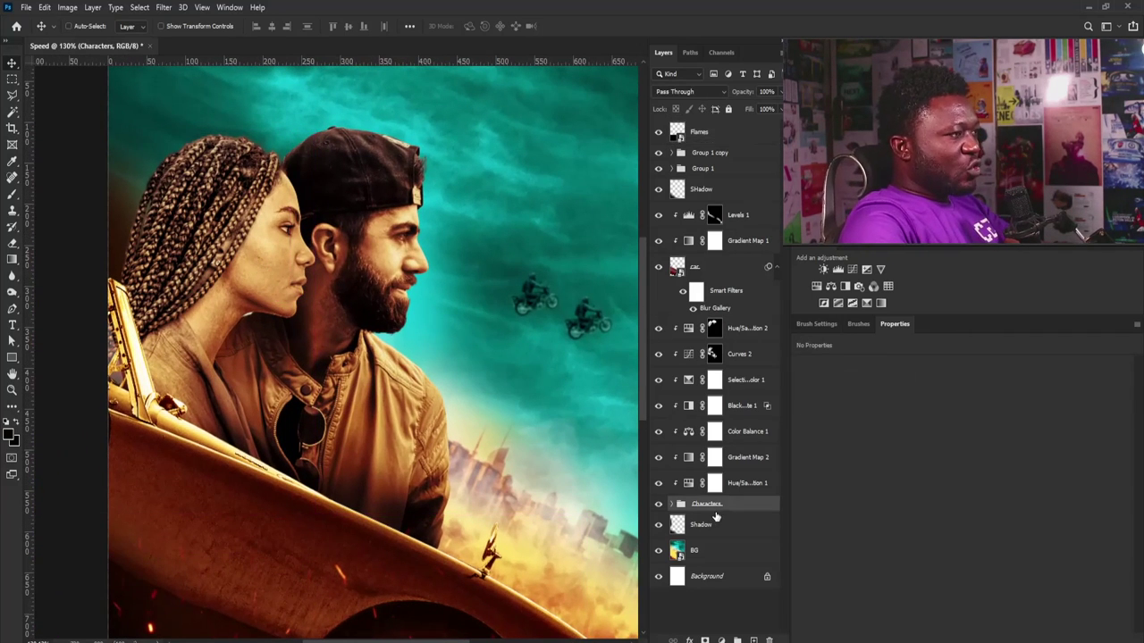
alt+click(753, 639)
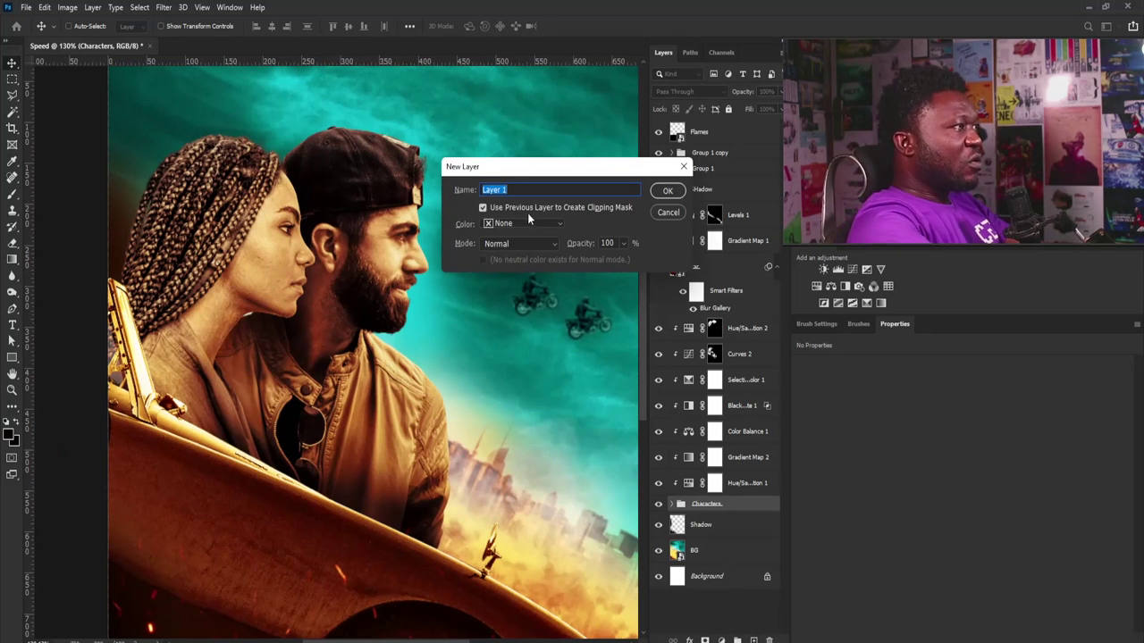
click(519, 243)
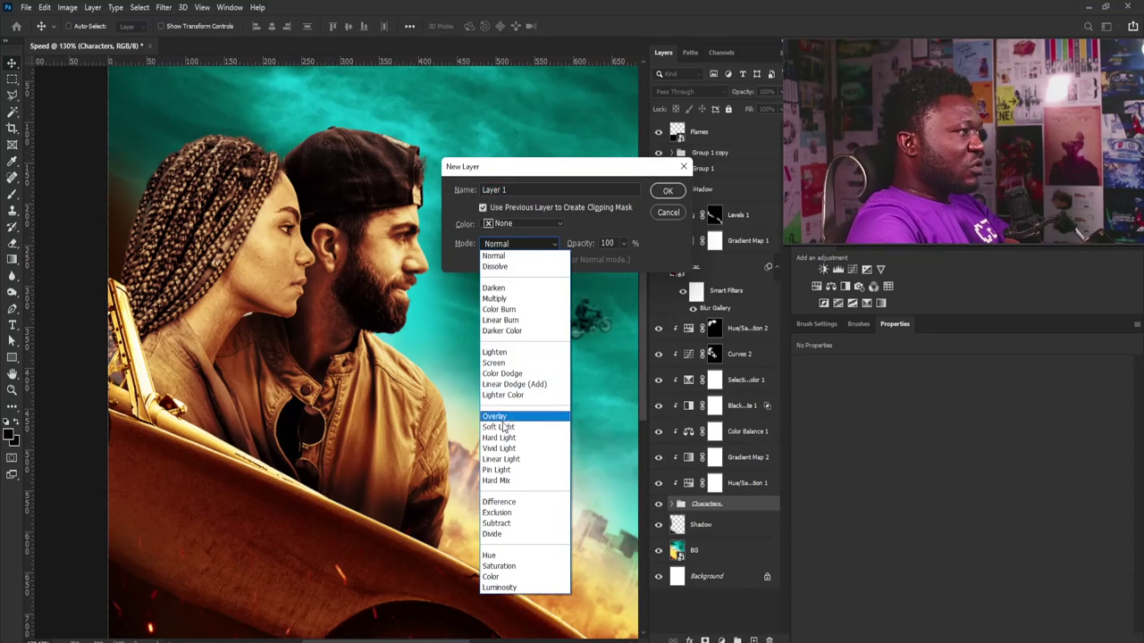
click(498, 427)
click(493, 261)
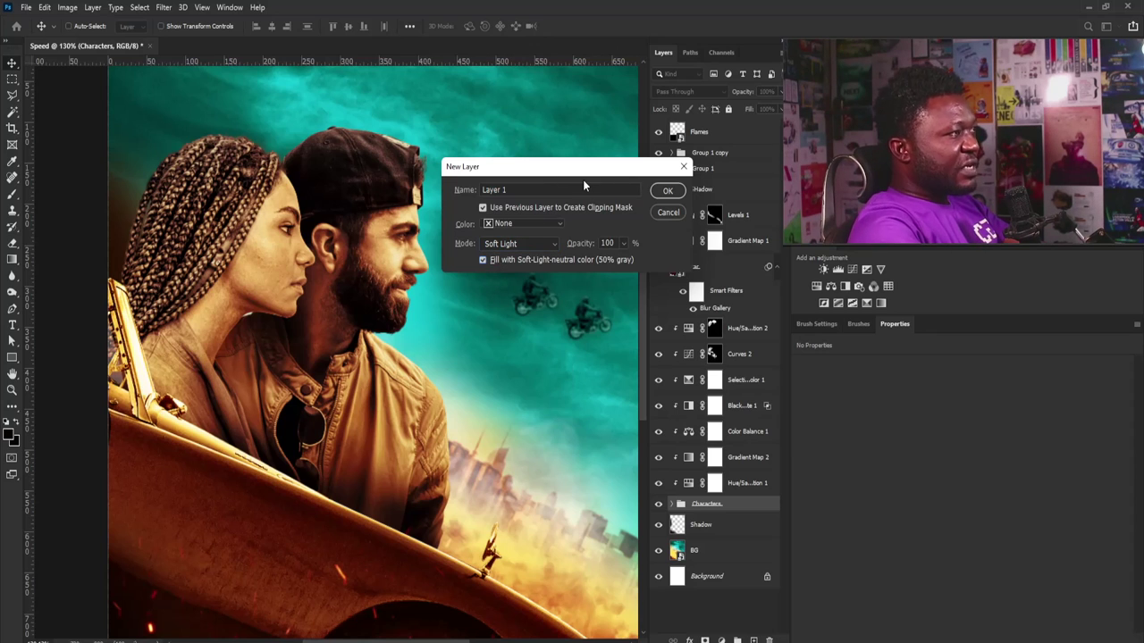
click(530, 188)
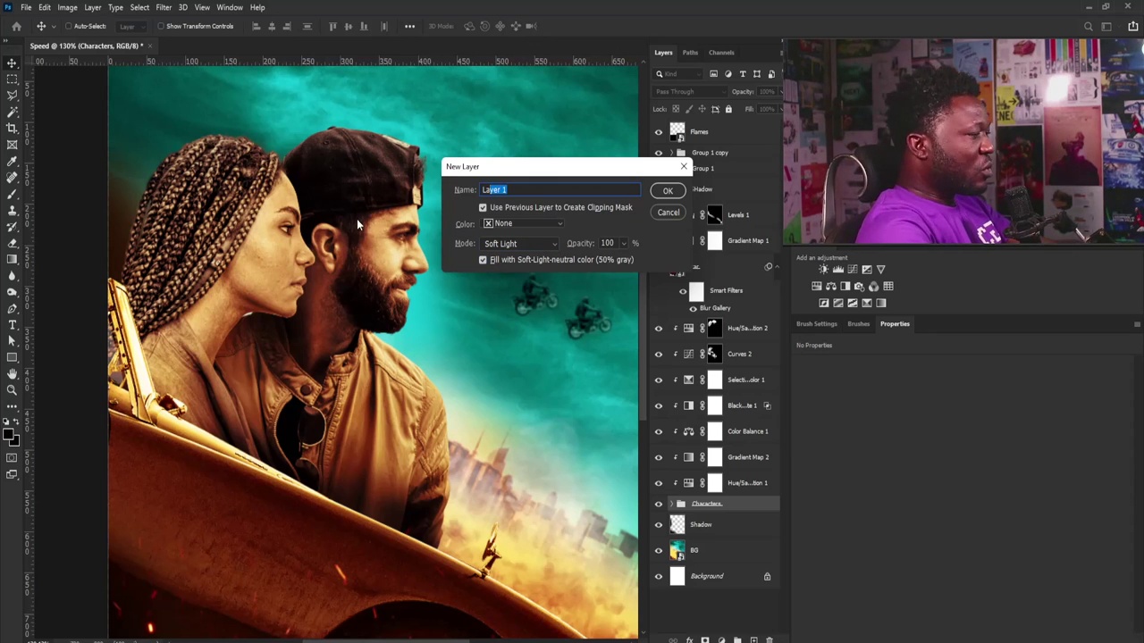
text(L)
key(BackSpace)
text(Depth)
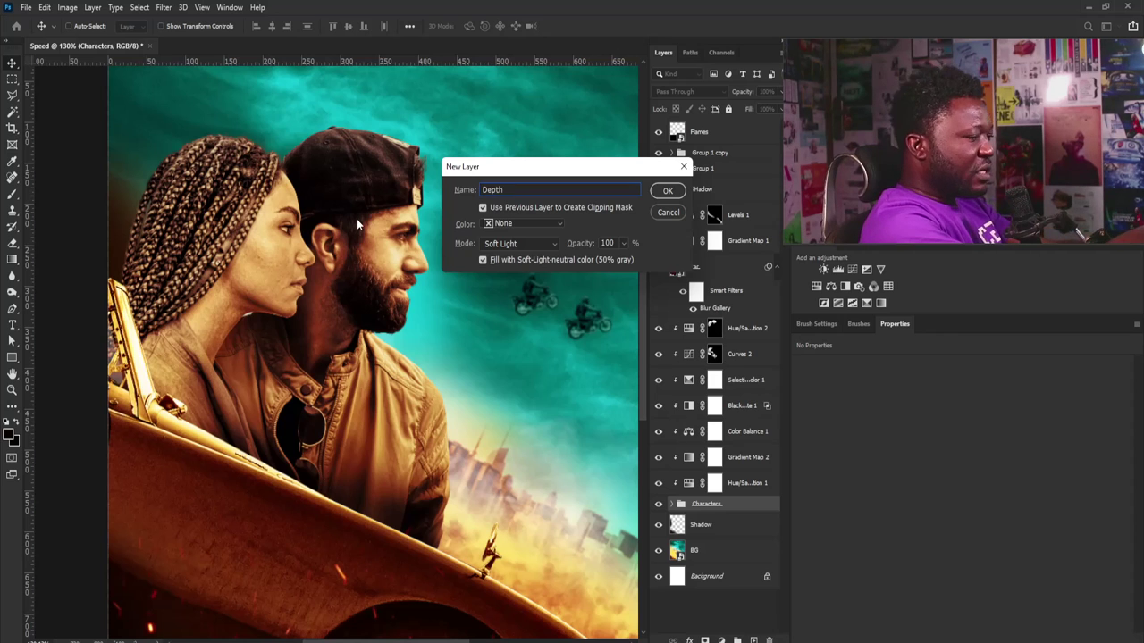
key(Return)
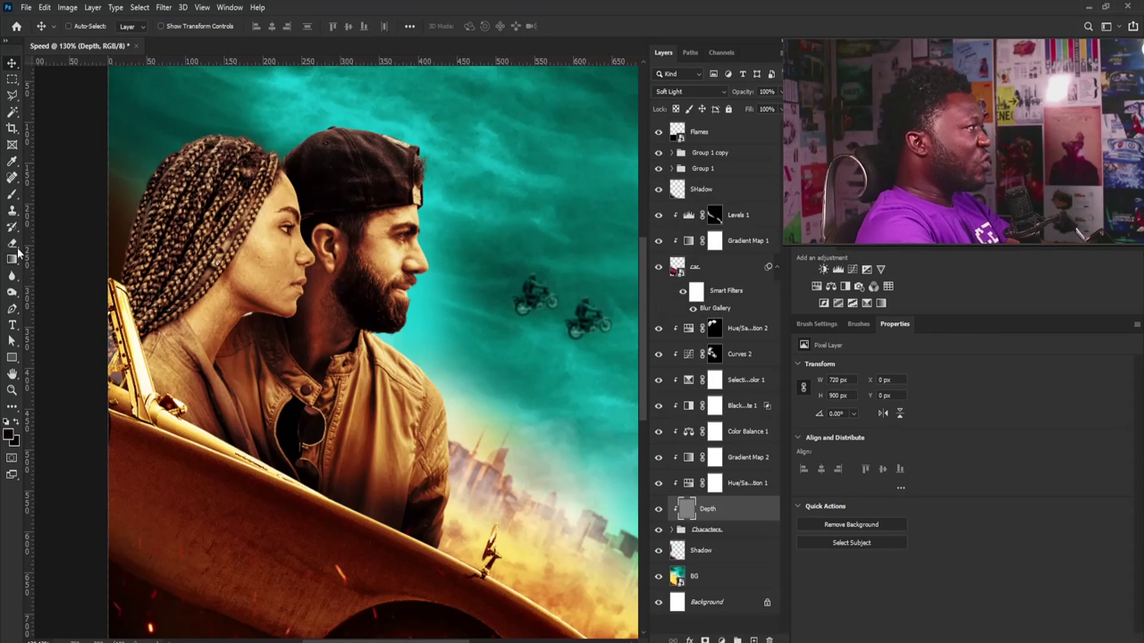
Step: Set up a 40 px Burn brush at Midtones and 50% exposure and darken the woman's neck beside her collar on the Depth layer
drag(12, 292, 55, 306)
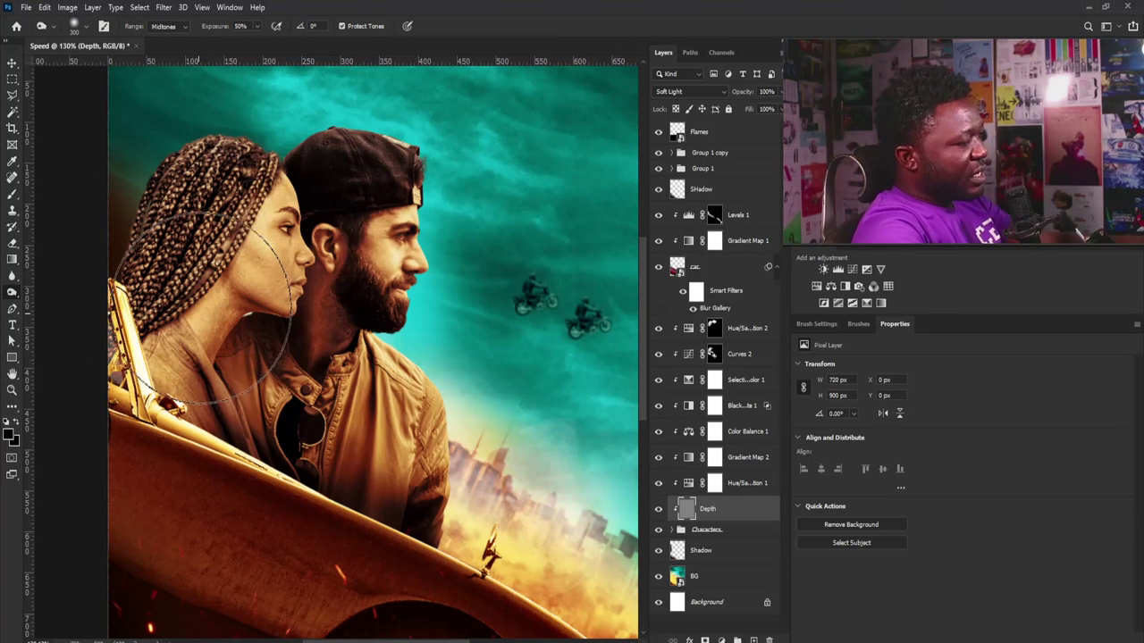
key([)
key([)
key([)
key([)
key([)
key([)
key([)
key([)
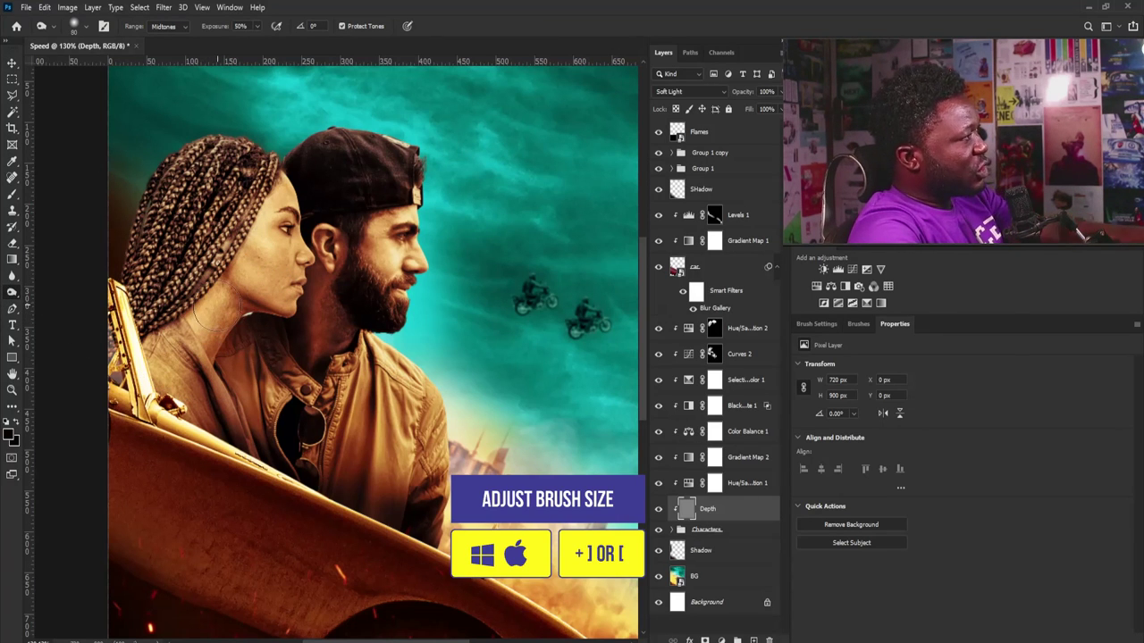
scroll(183, 288, up, 3)
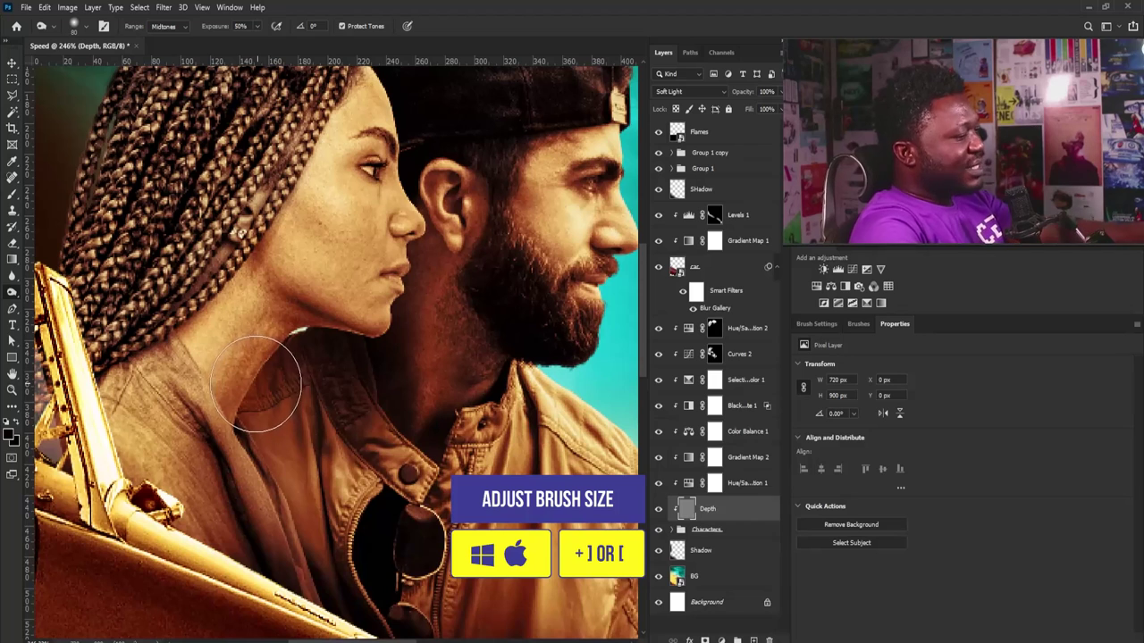
key([)
key([)
mouse_move(228, 418)
mouse_down()
mouse_move(256, 368)
mouse_move(231, 396)
mouse_up()
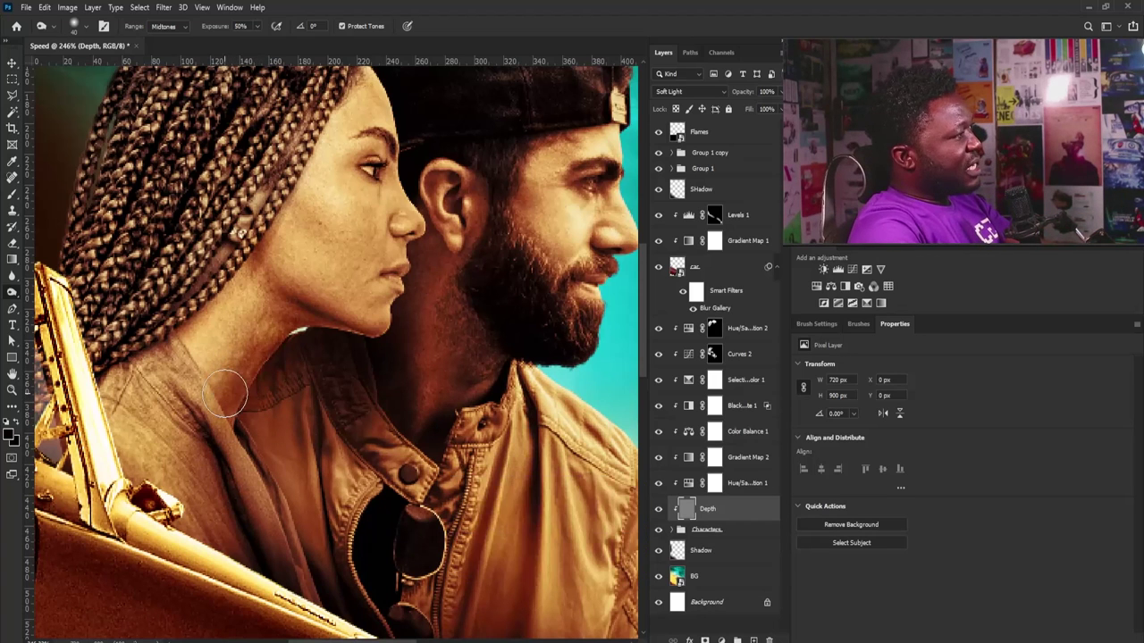
Step: Burn the shadows under the woman's jaw and around the characters' faces on the Depth layer
drag(347, 228, 326, 310)
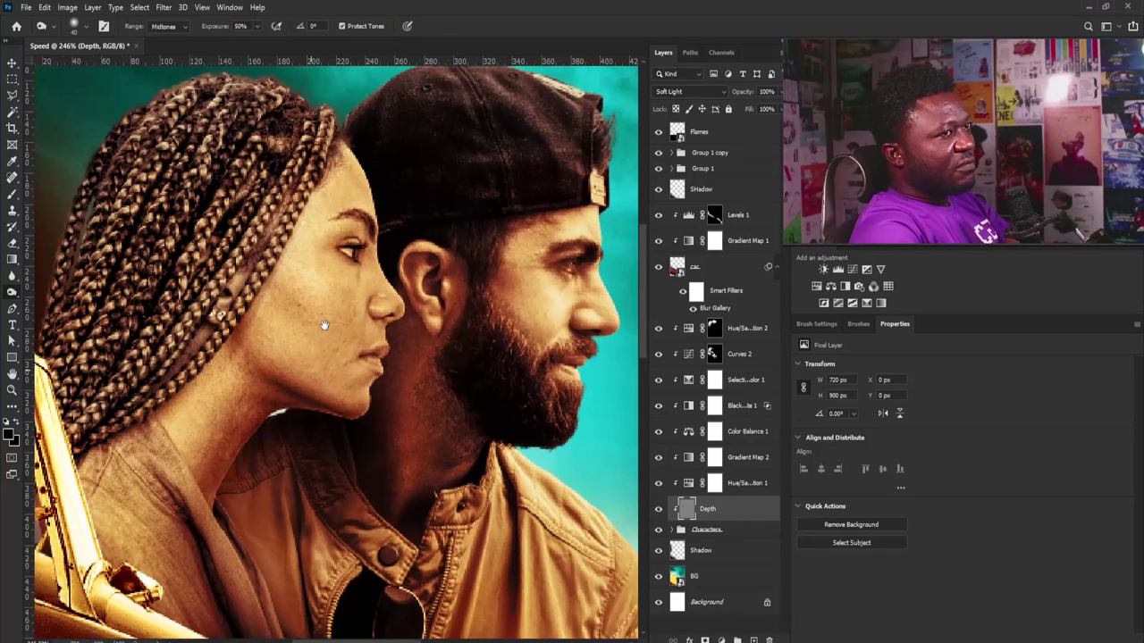
mouse_move(264, 353)
mouse_down()
mouse_move(247, 332)
mouse_move(224, 370)
mouse_move(240, 386)
mouse_move(234, 359)
mouse_move(211, 370)
mouse_move(186, 416)
mouse_move(185, 463)
mouse_up()
drag(288, 390, 238, 456)
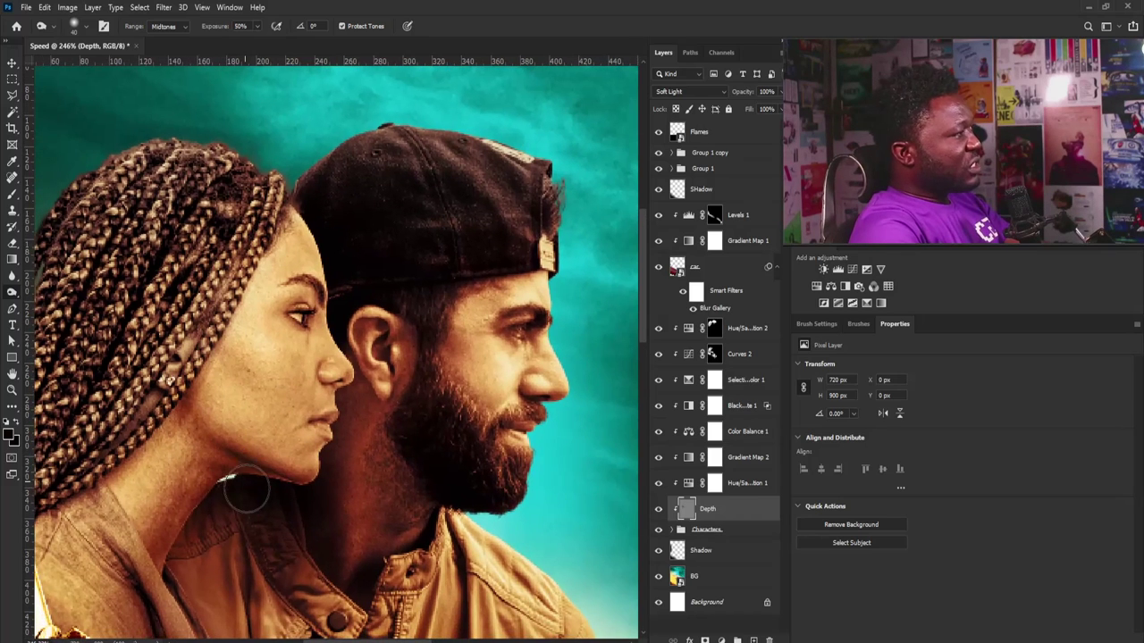
mouse_move(251, 250)
mouse_down()
mouse_move(299, 222)
mouse_move(306, 318)
mouse_move(316, 226)
mouse_move(322, 323)
mouse_move(337, 302)
mouse_move(346, 389)
mouse_move(330, 486)
mouse_move(299, 497)
mouse_move(211, 473)
mouse_up()
scroll(262, 228, down, 3)
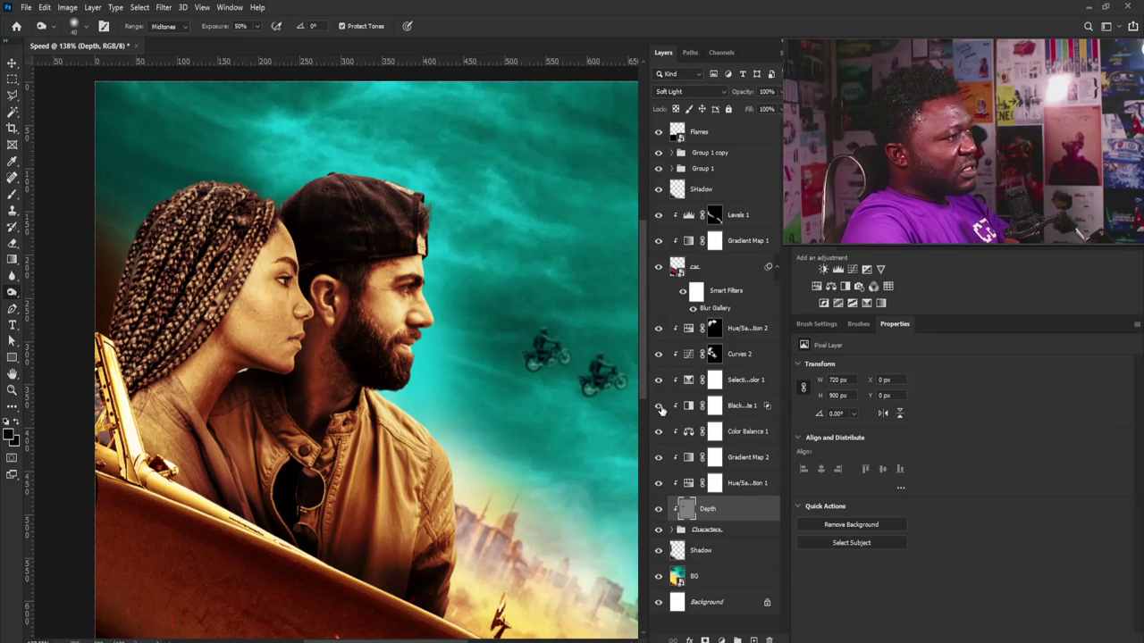
Step: Add a Curves adjustment above Black & White 1 with white output 214 and midtones 141 to 86, and invert its mask
click(719, 407)
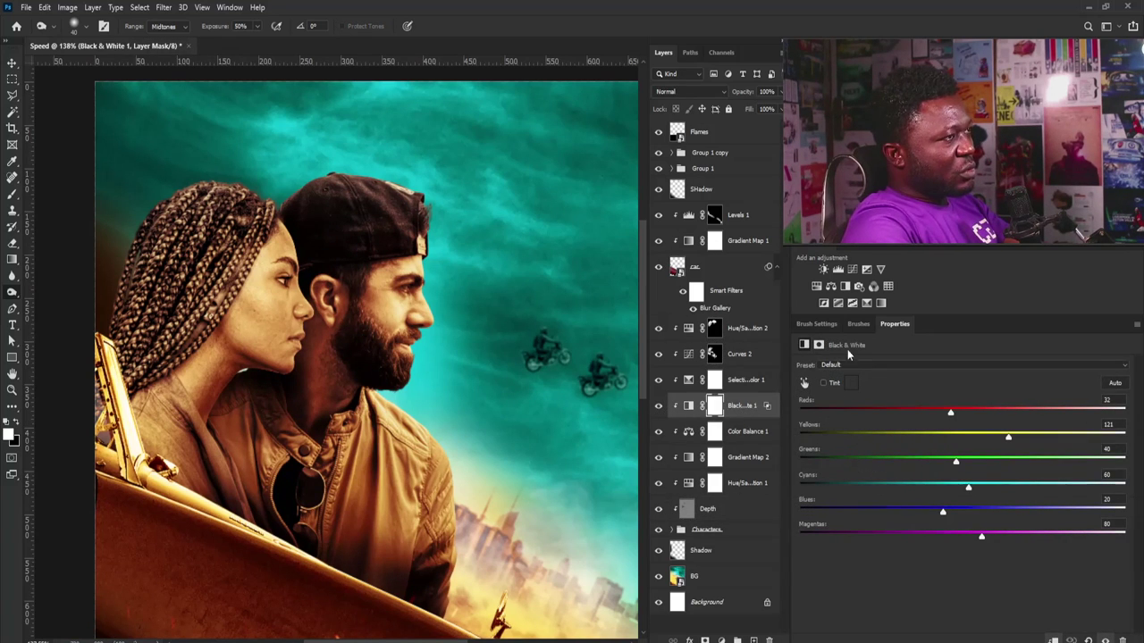
click(854, 270)
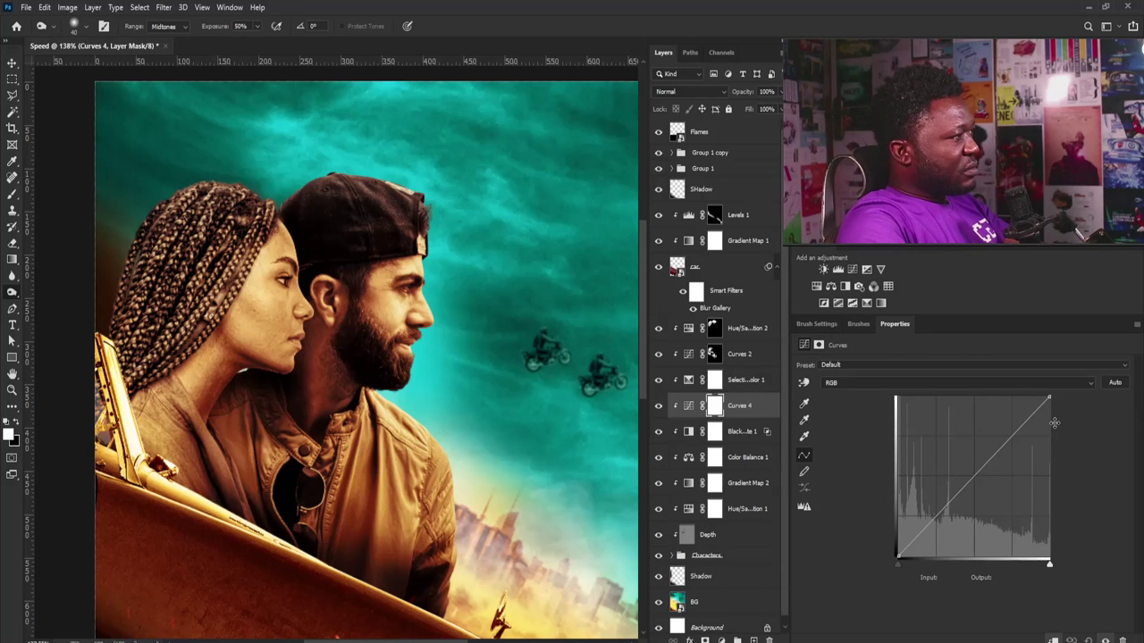
drag(1053, 398, 1058, 430)
drag(984, 482, 982, 502)
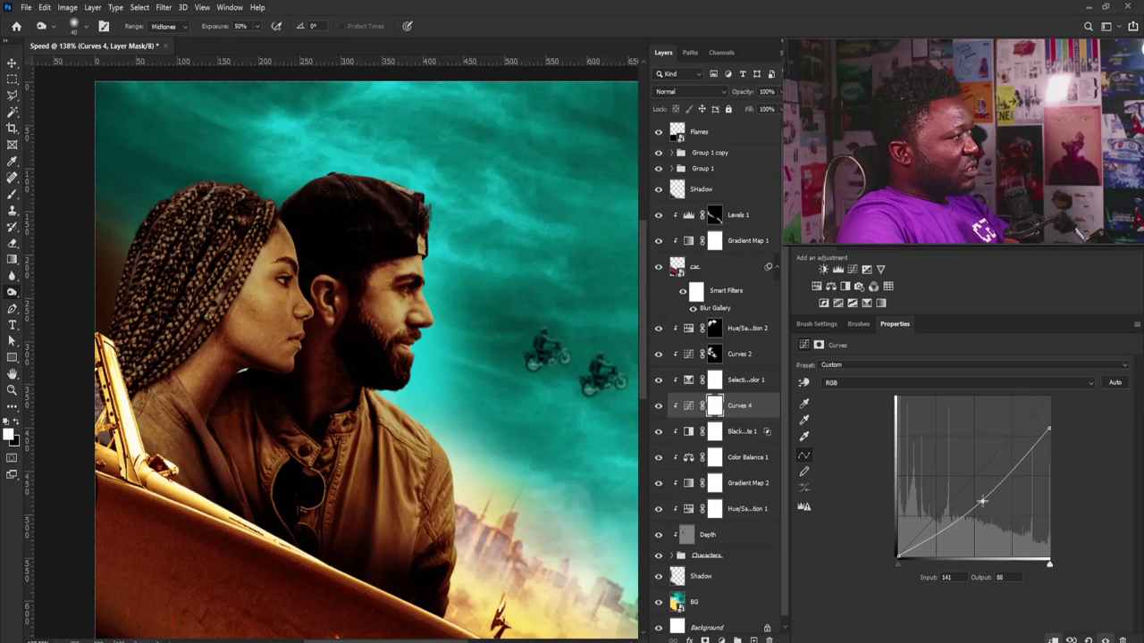
drag(1055, 429, 1054, 426)
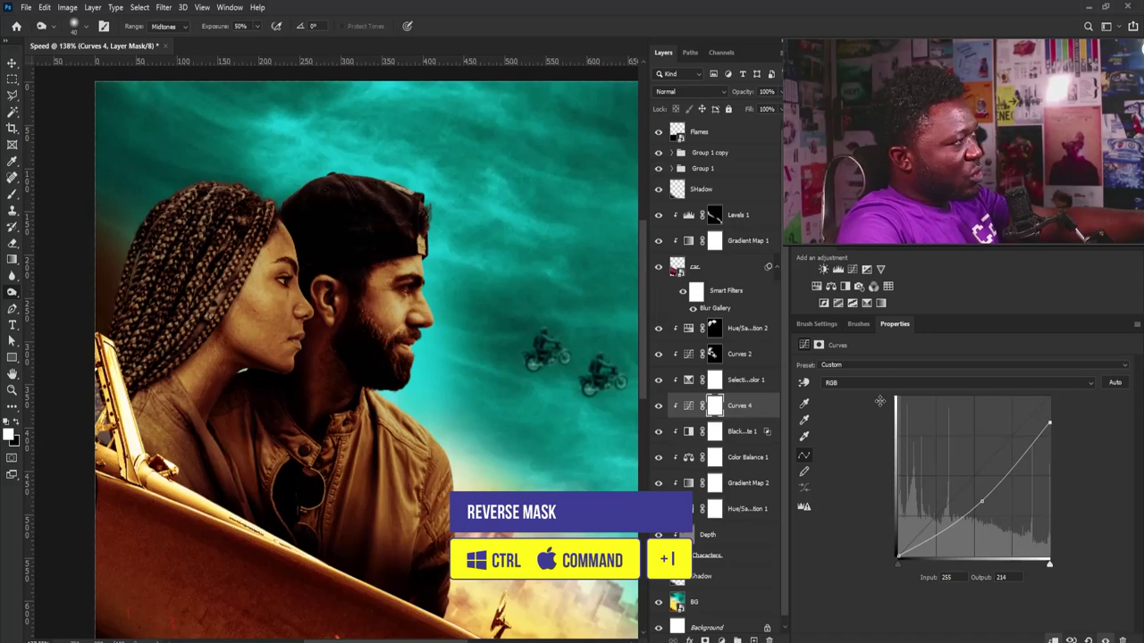
key(ctrl+i)
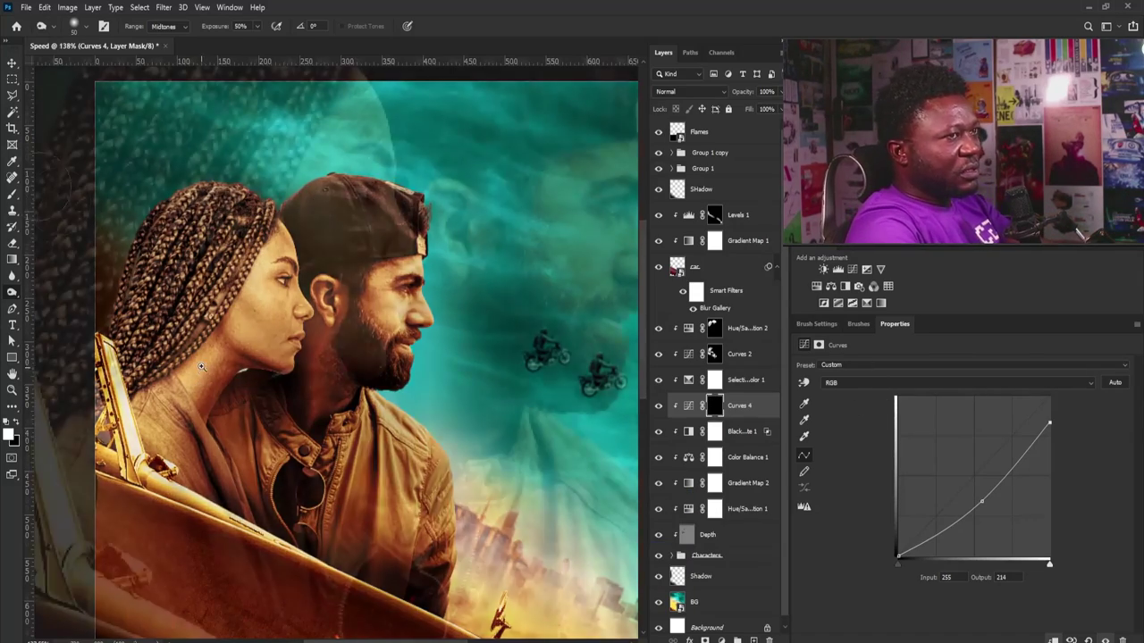
Step: Paint on the new Curves mask with a 50 px brush to darken the shadow below the woman's chin and neck
scroll(202, 367, up, 5)
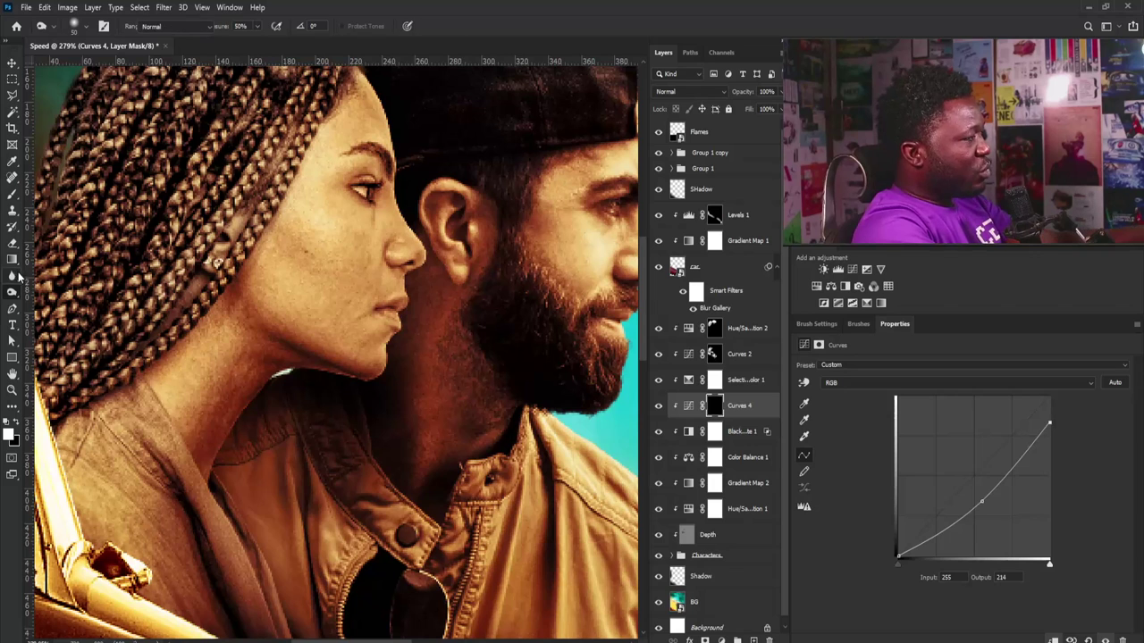
key(b)
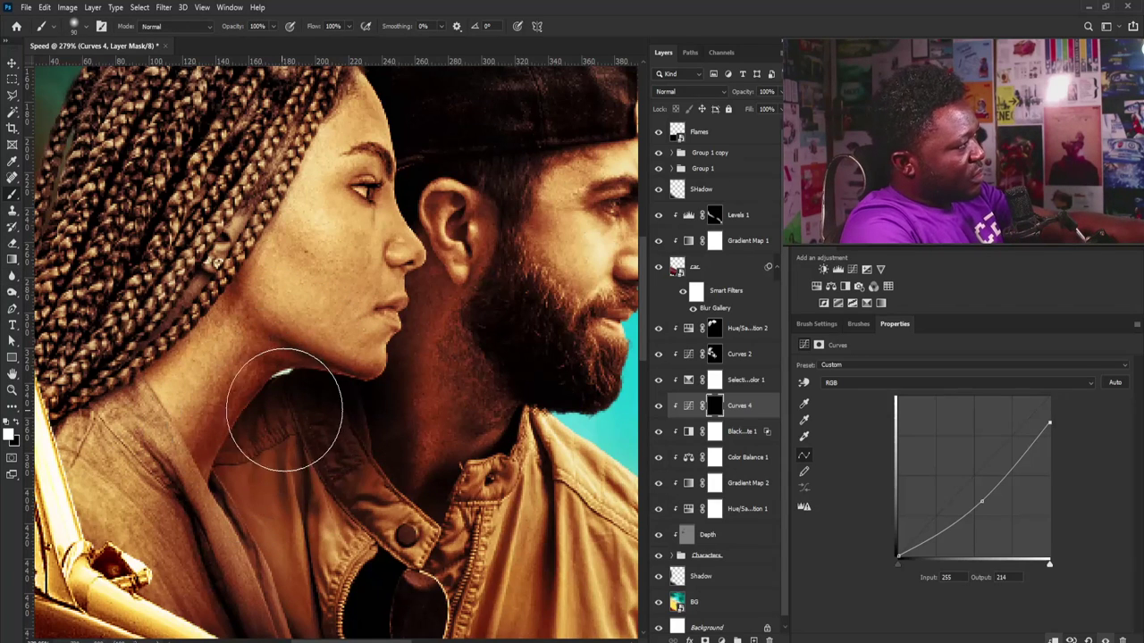
key(bracketleft)
key(bracketleft)
key(bracketleft)
key(bracketleft)
mouse_move(237, 378)
mouse_down()
mouse_move(282, 408)
mouse_move(309, 393)
mouse_move(269, 371)
mouse_move(311, 387)
mouse_up()
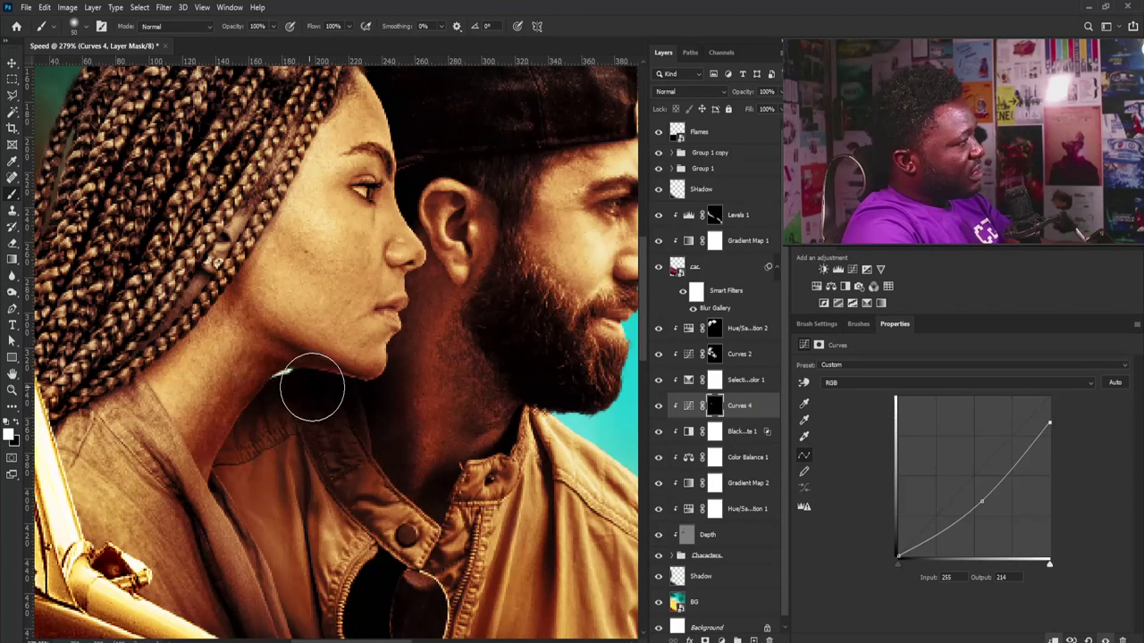
mouse_move(272, 349)
mouse_down()
mouse_move(263, 339)
mouse_move(278, 378)
mouse_move(229, 449)
mouse_move(274, 411)
mouse_move(325, 396)
mouse_up()
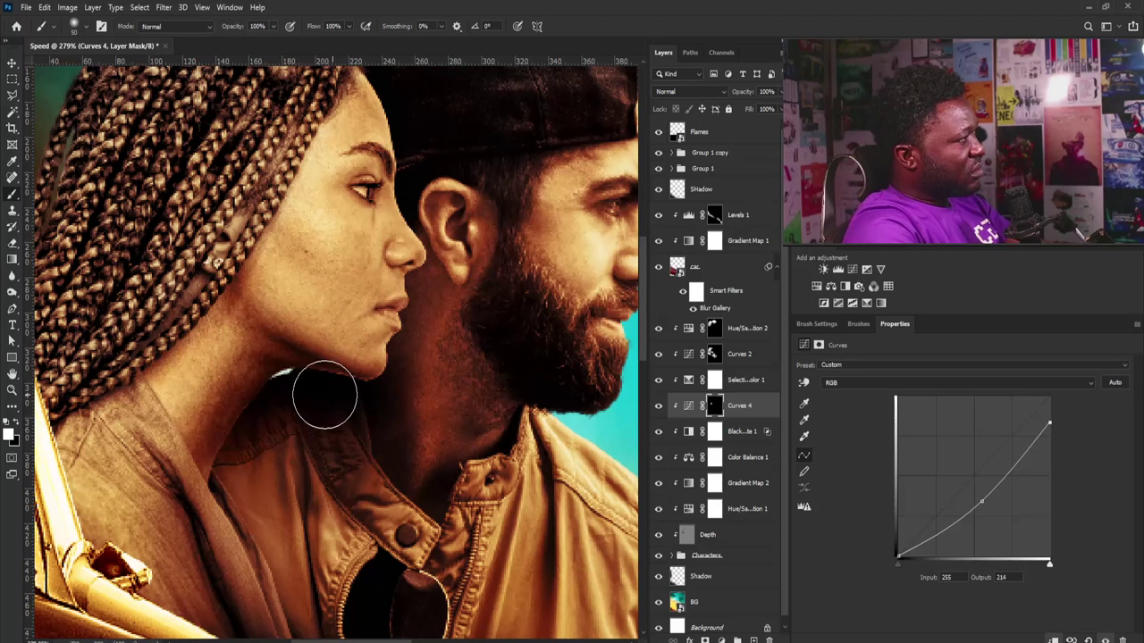
key(x)
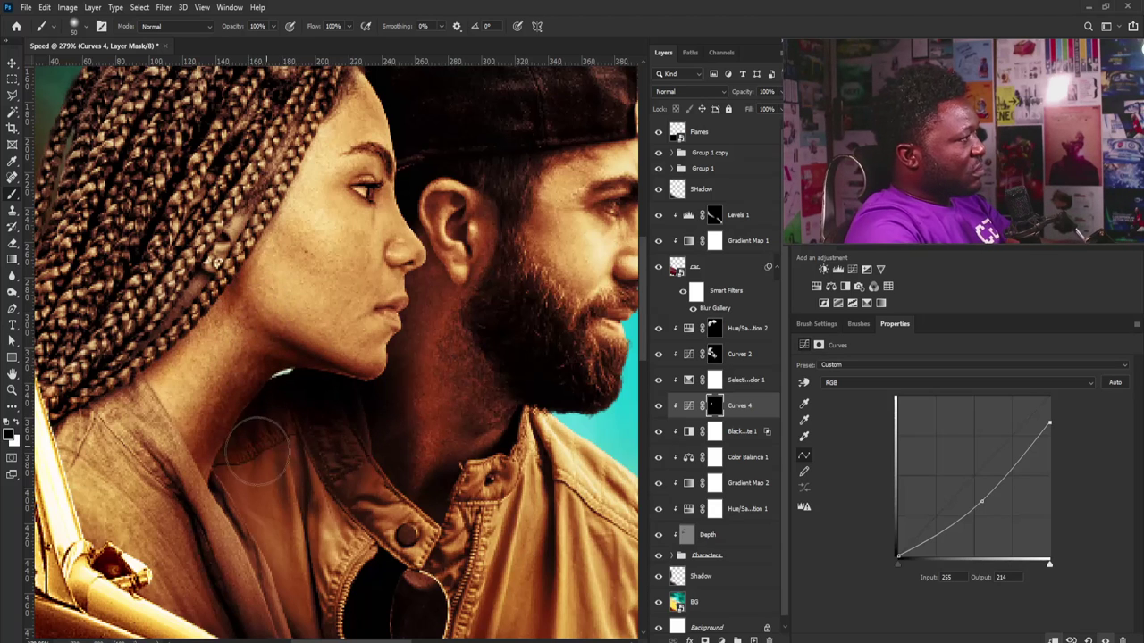
mouse_move(257, 452)
mouse_down()
mouse_move(240, 439)
mouse_move(247, 462)
mouse_move(294, 383)
mouse_move(332, 401)
mouse_up()
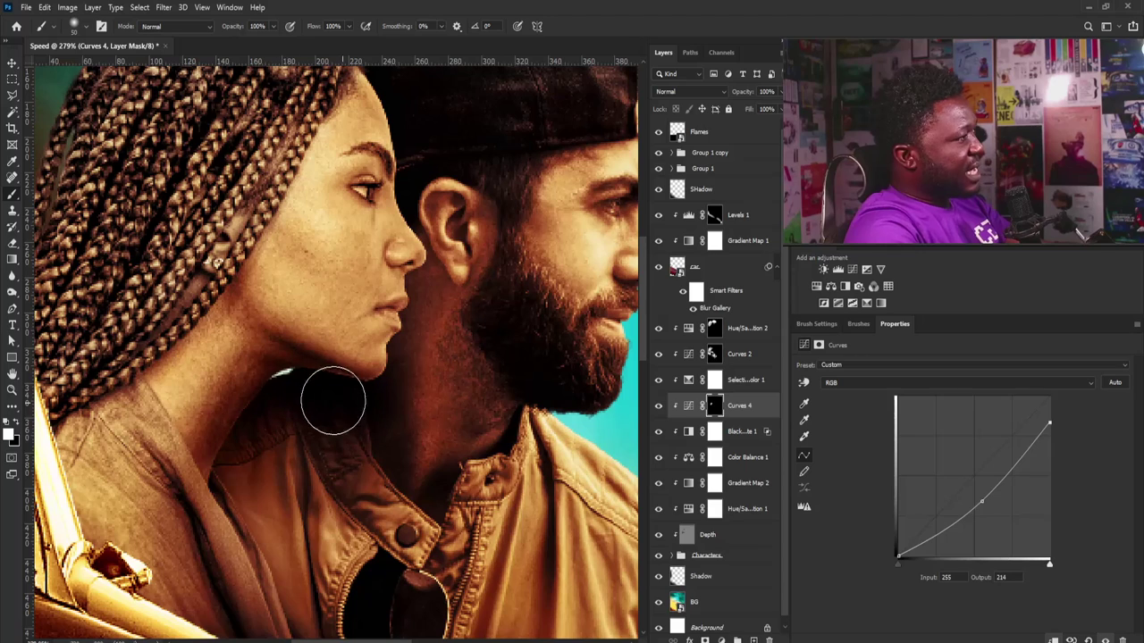
Step: Paint the Curves darkening over the man's neck and cap and the woman's braids
mouse_move(327, 338)
mouse_down()
mouse_move(250, 423)
mouse_move(399, 505)
mouse_up()
mouse_move(320, 182)
mouse_down()
mouse_move(286, 193)
mouse_move(251, 184)
mouse_move(186, 218)
mouse_move(213, 225)
mouse_up()
drag(211, 338, 262, 241)
drag(291, 164, 275, 288)
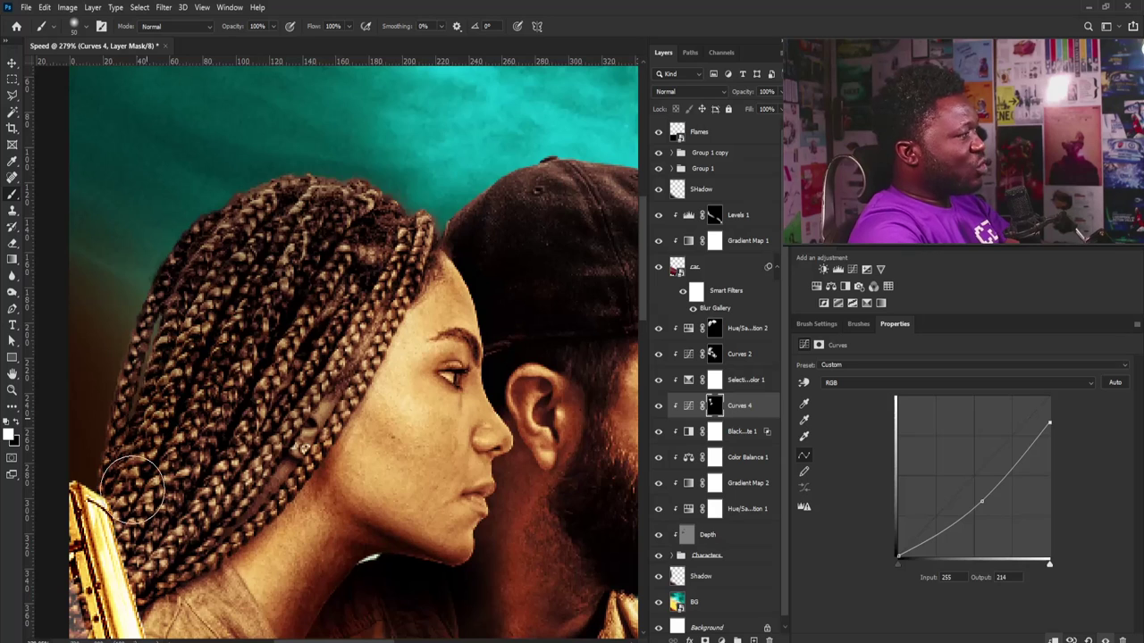
drag(132, 487, 146, 344)
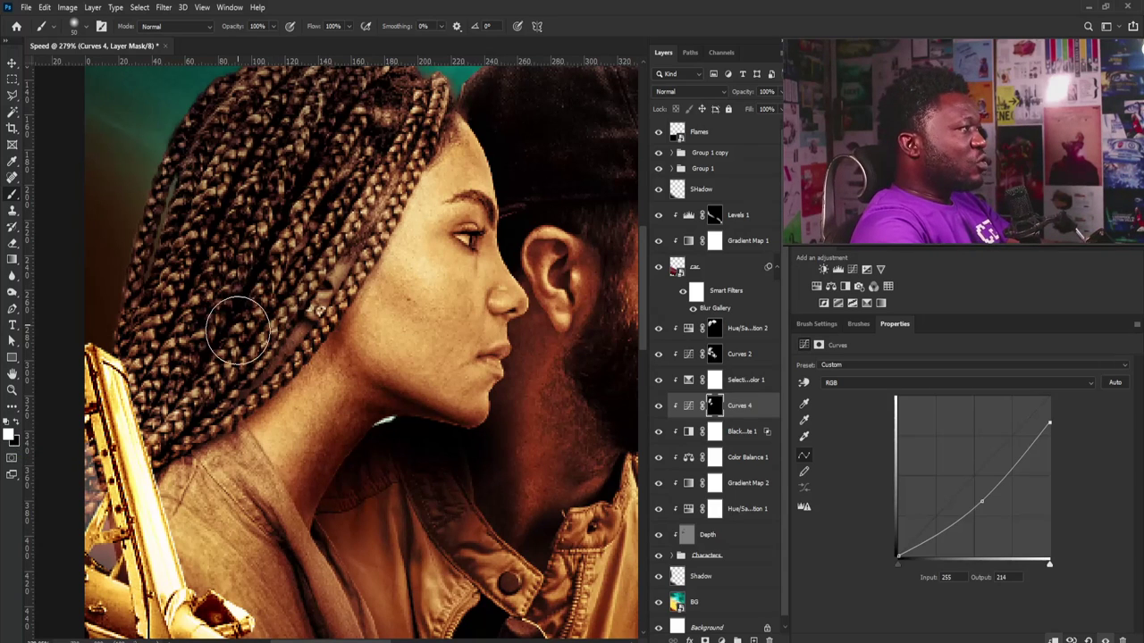
click(380, 163)
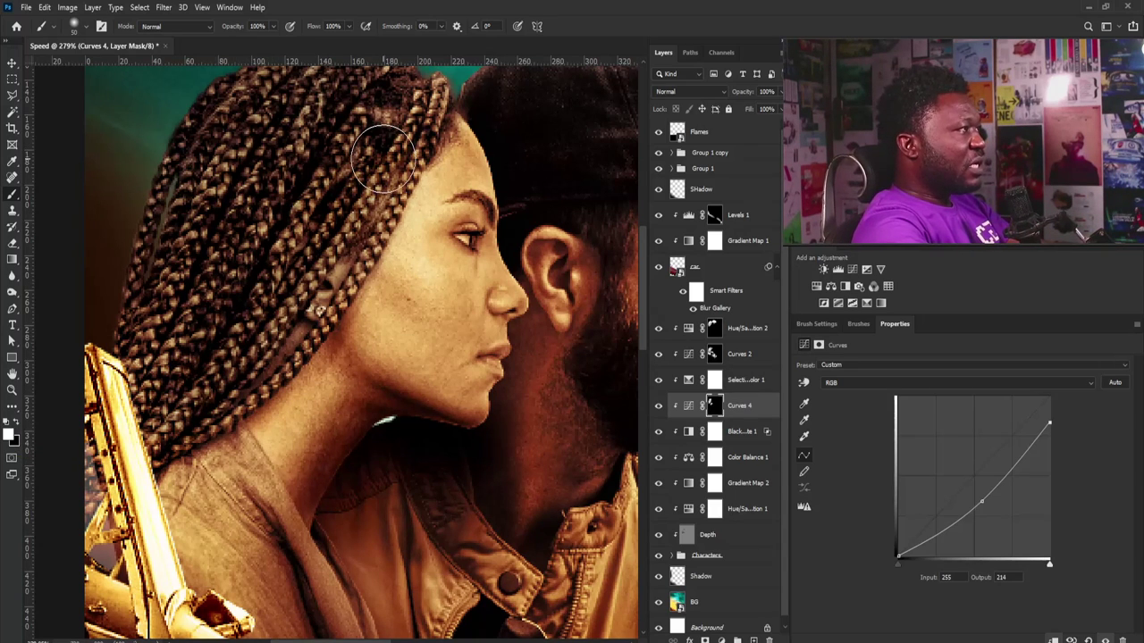
drag(345, 243, 292, 286)
scroll(291, 286, down, 5)
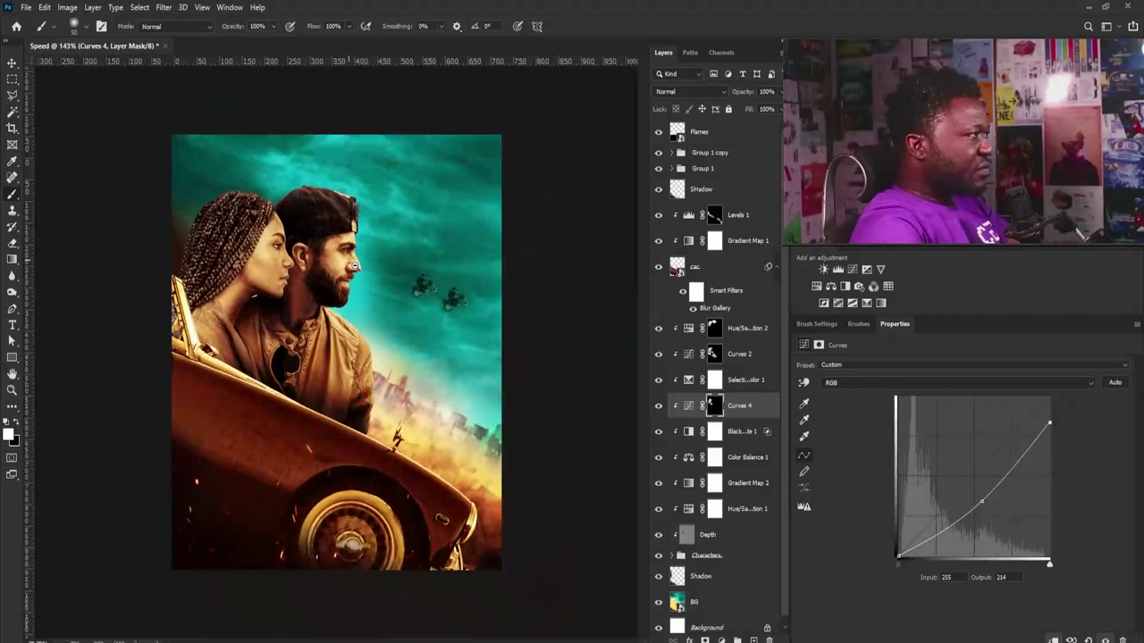
Step: Stamp all visible layers into a new layer above Flames and convert it to a smart object
click(735, 132)
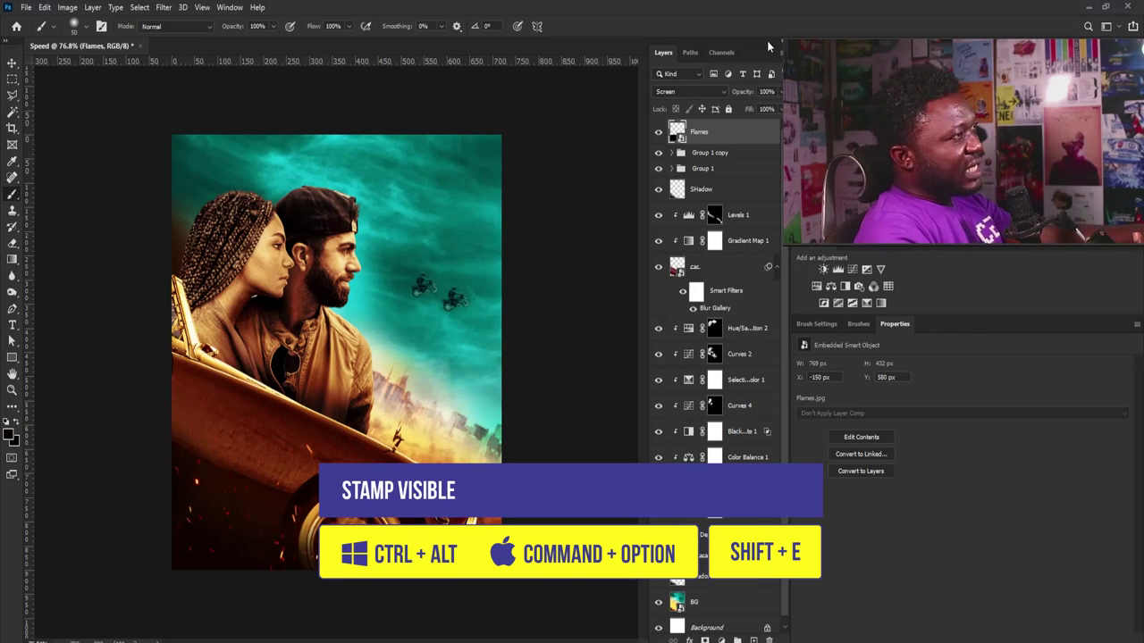
key(ctrl+alt+shift+e)
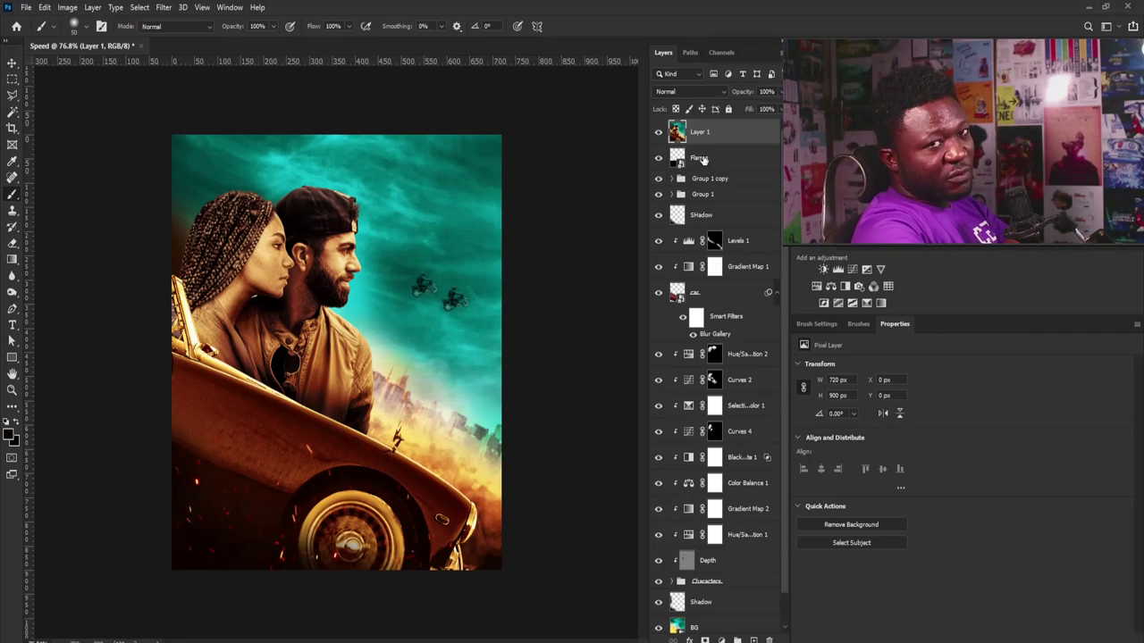
right_click(713, 133)
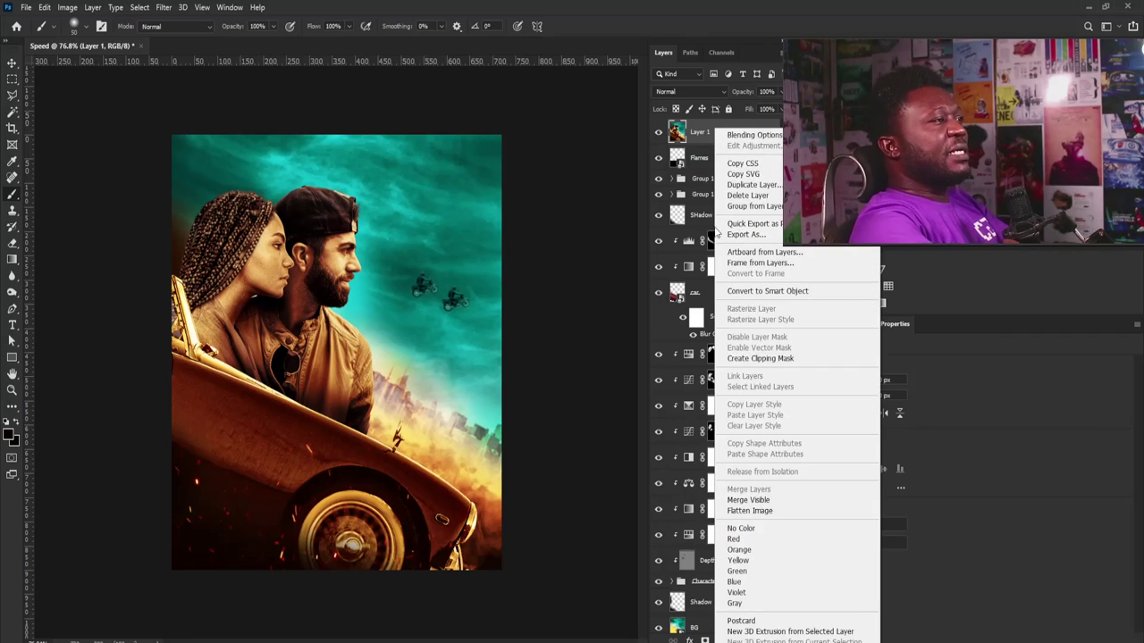
click(768, 291)
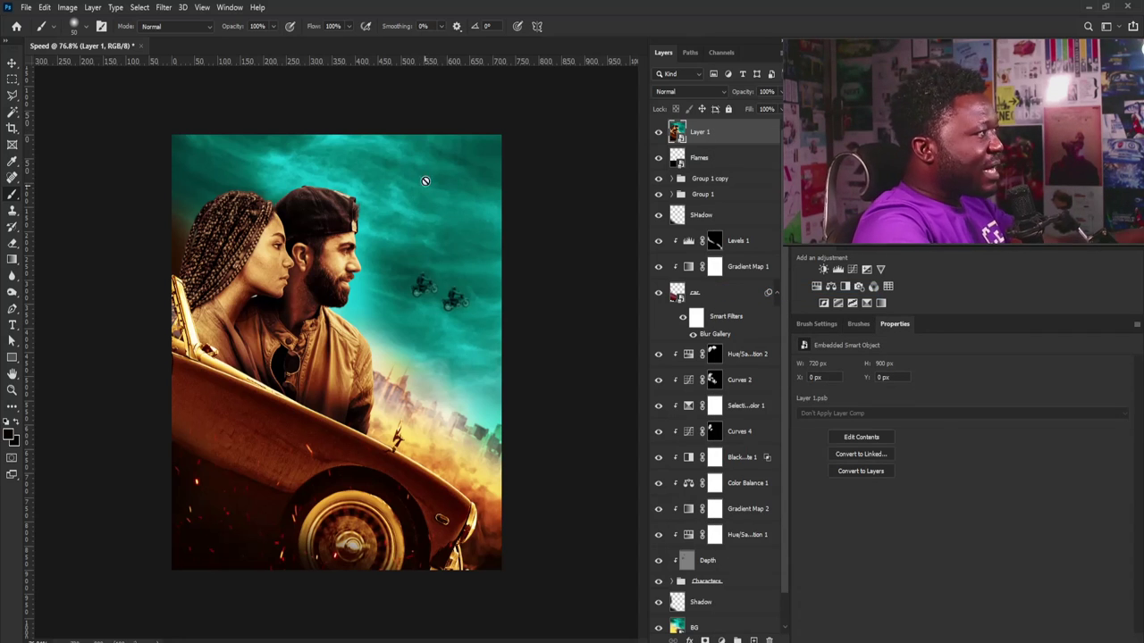
Step: Apply a Camera Raw filter to Layer 1 with Contrast +9, Highlights -19, Shadows -9, Whites +16 and Texture +11
click(164, 8)
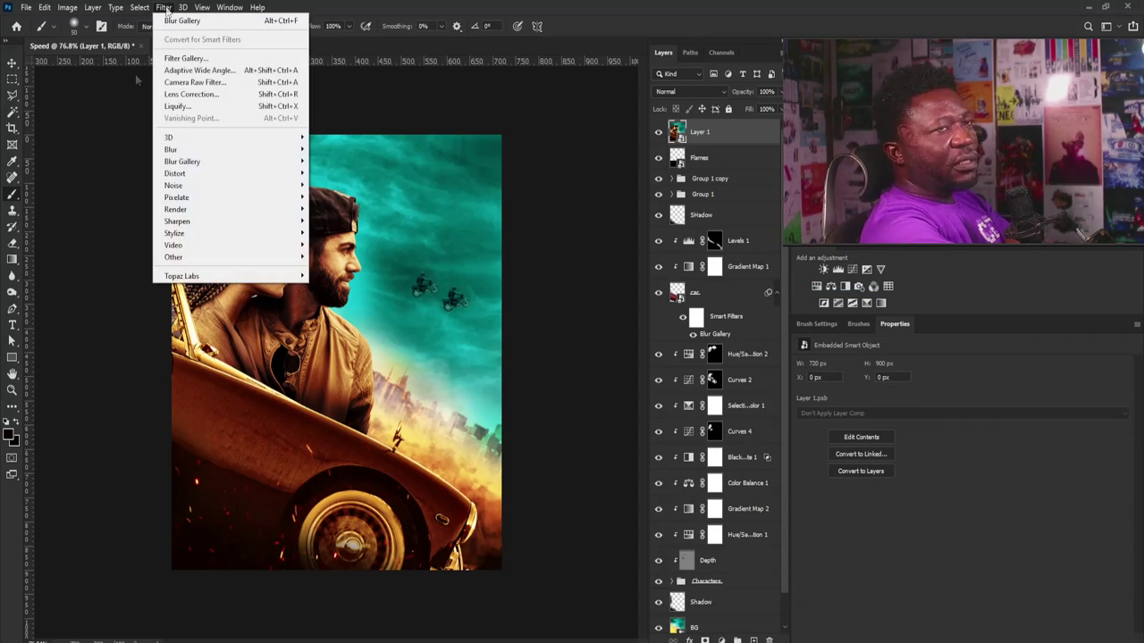
click(234, 83)
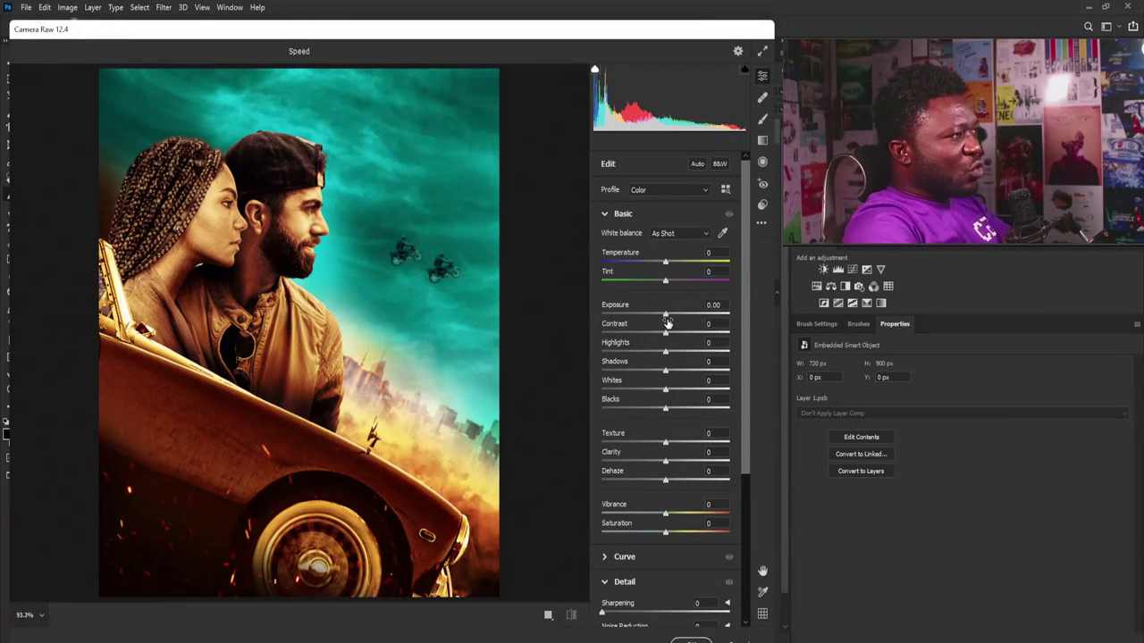
drag(665, 332, 672, 335)
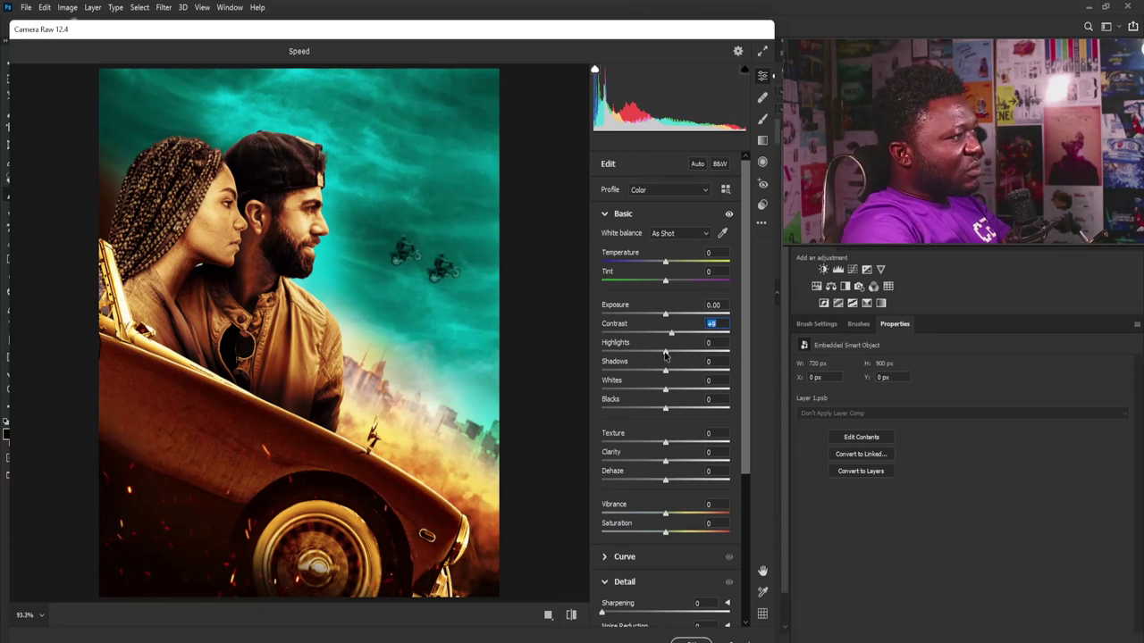
drag(665, 352, 653, 353)
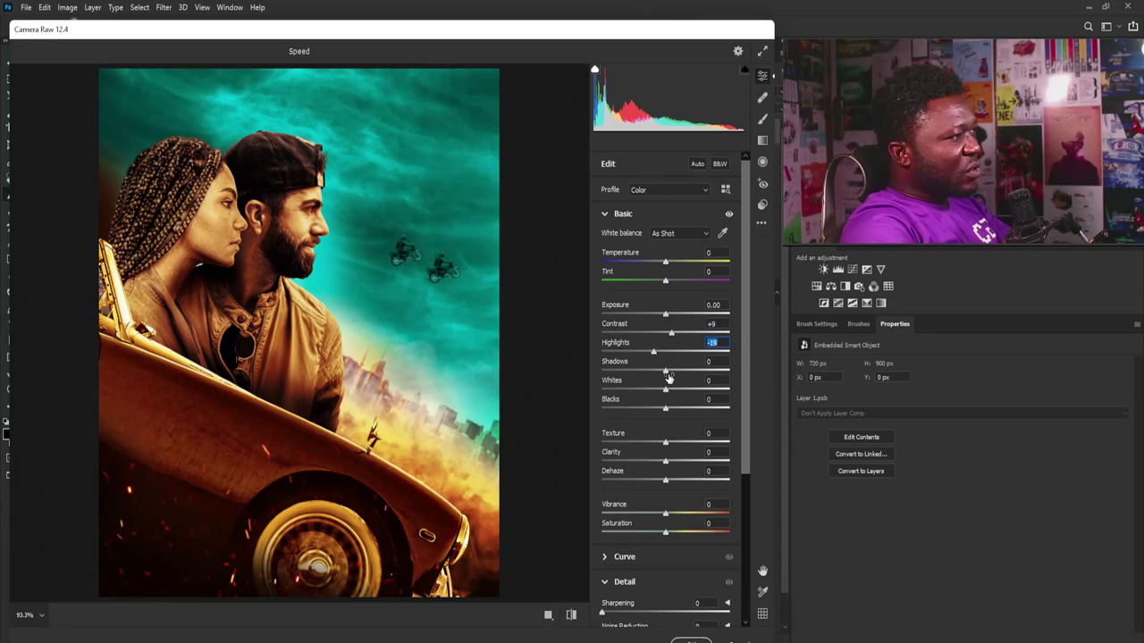
drag(665, 370, 679, 390)
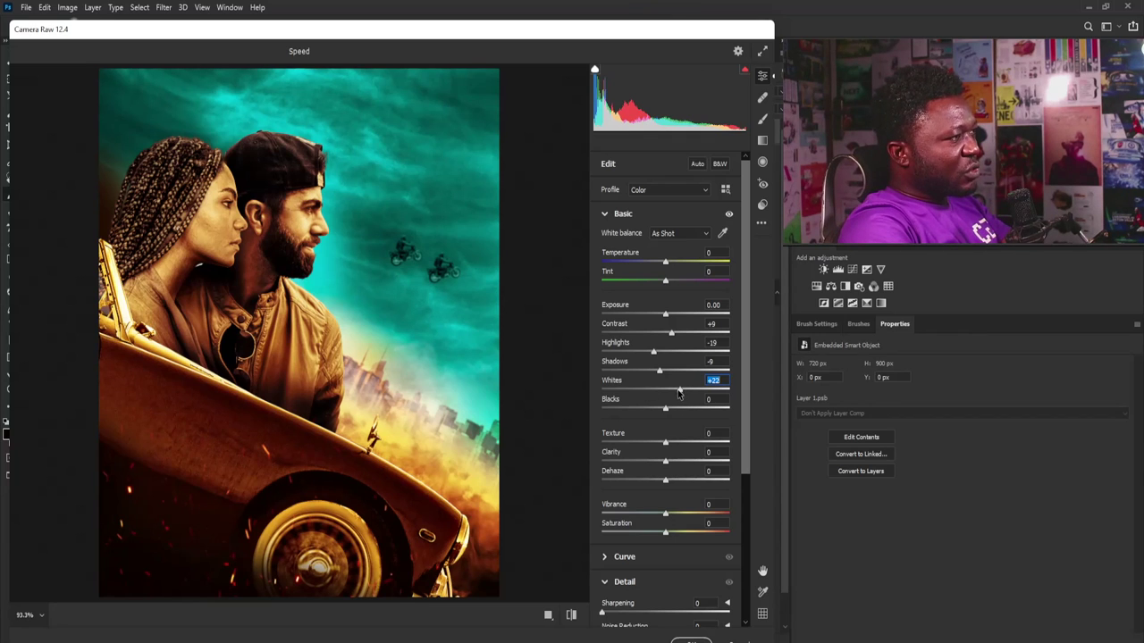
drag(679, 394, 677, 393)
drag(672, 444, 674, 444)
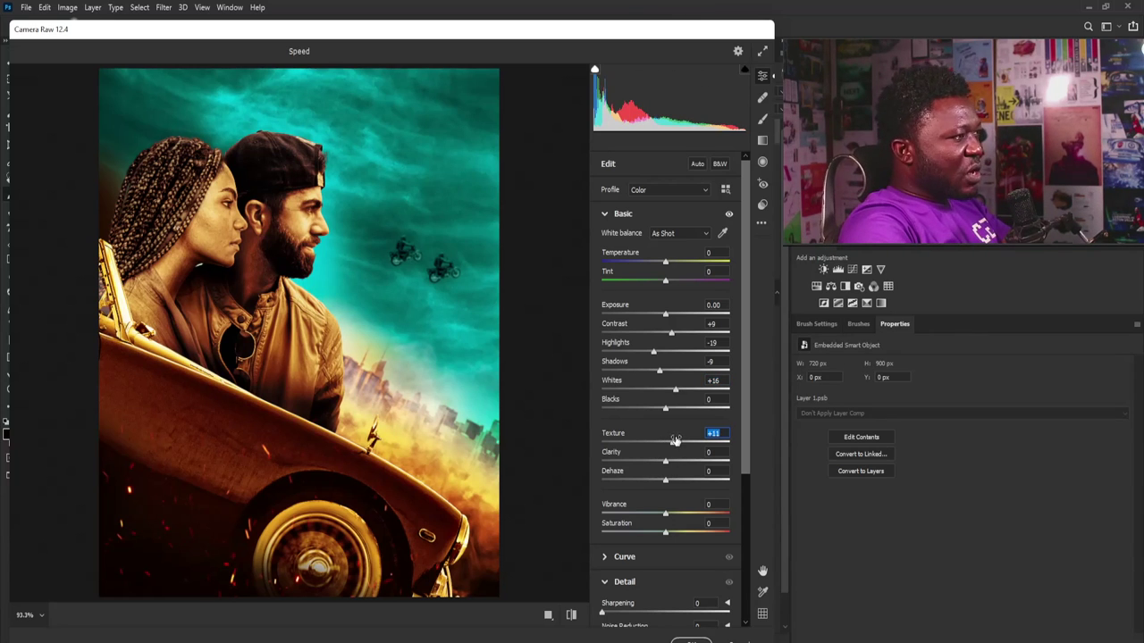
Step: Set the Camera Raw Sharpening to 26
drag(747, 434, 753, 409)
click(605, 215)
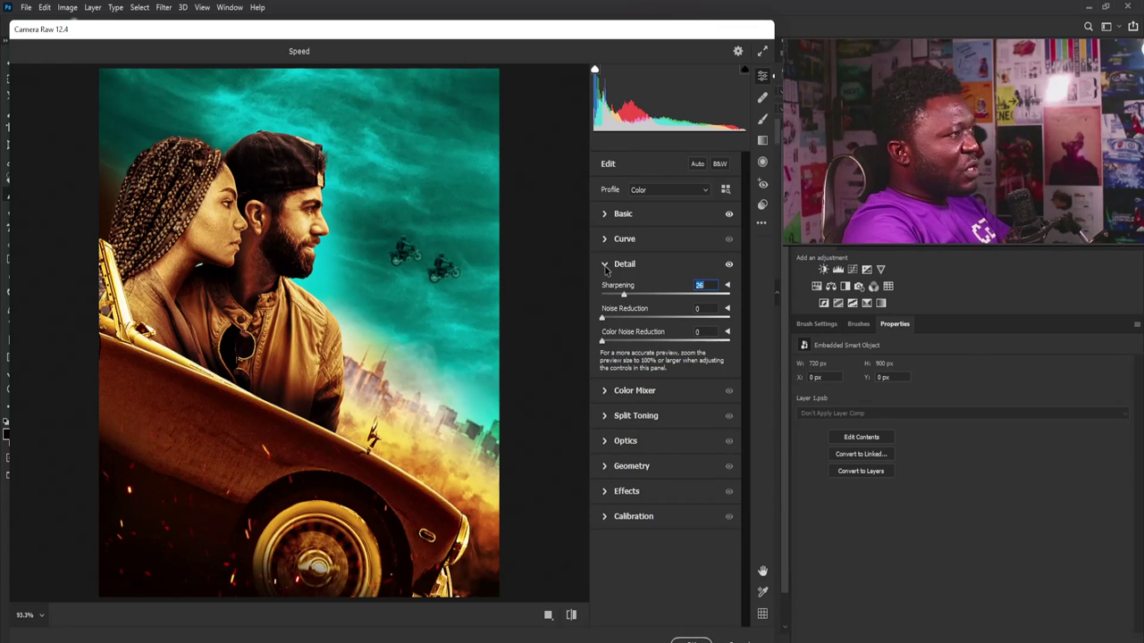
click(605, 266)
Step: In the Color Mixer, set the saturation of Oranges to +16 and Reds to -38
click(606, 291)
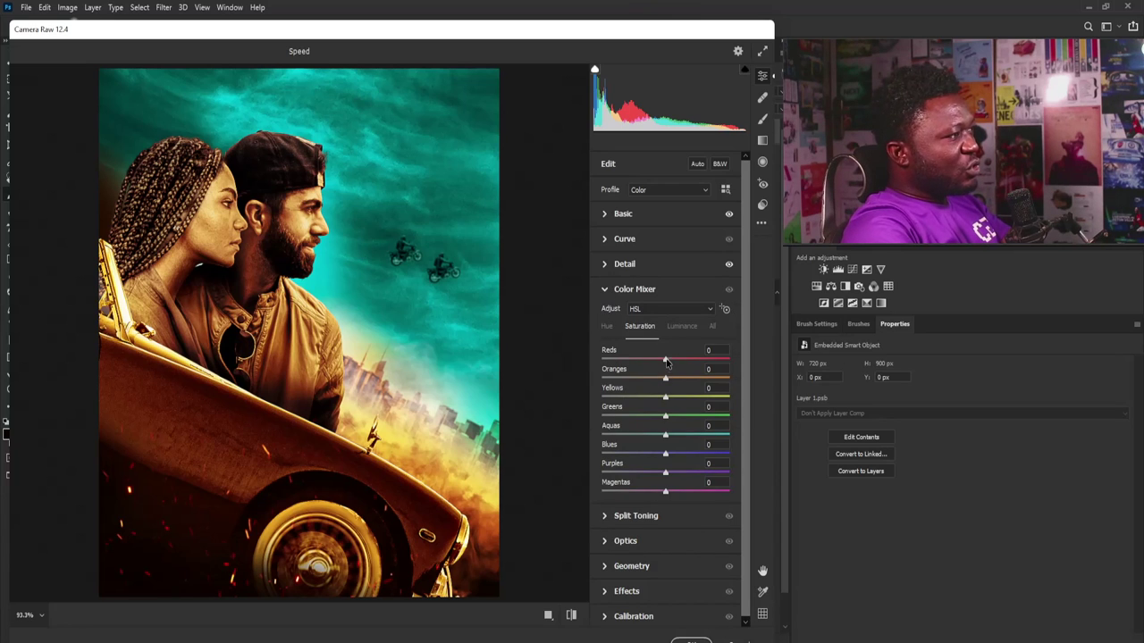
drag(666, 378, 675, 378)
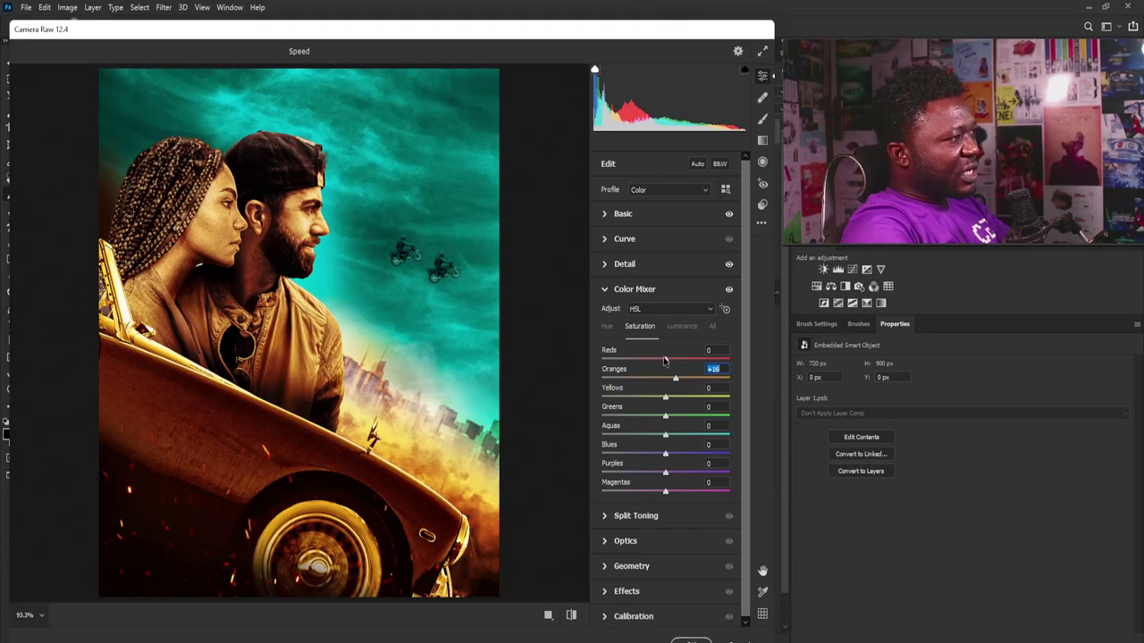
drag(664, 360, 637, 360)
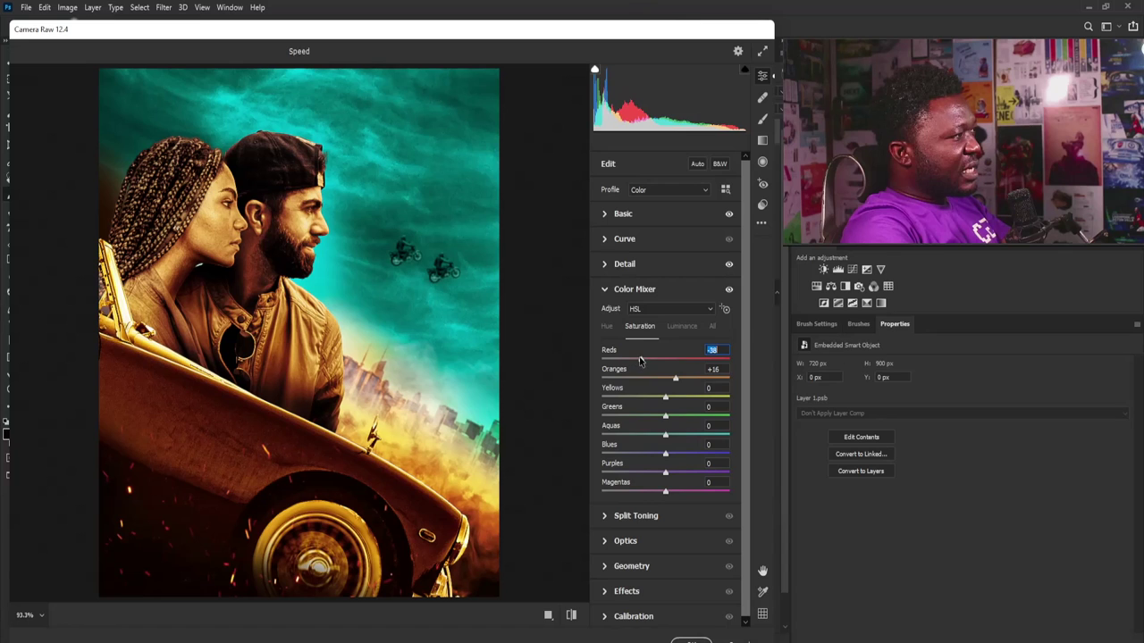
click(604, 291)
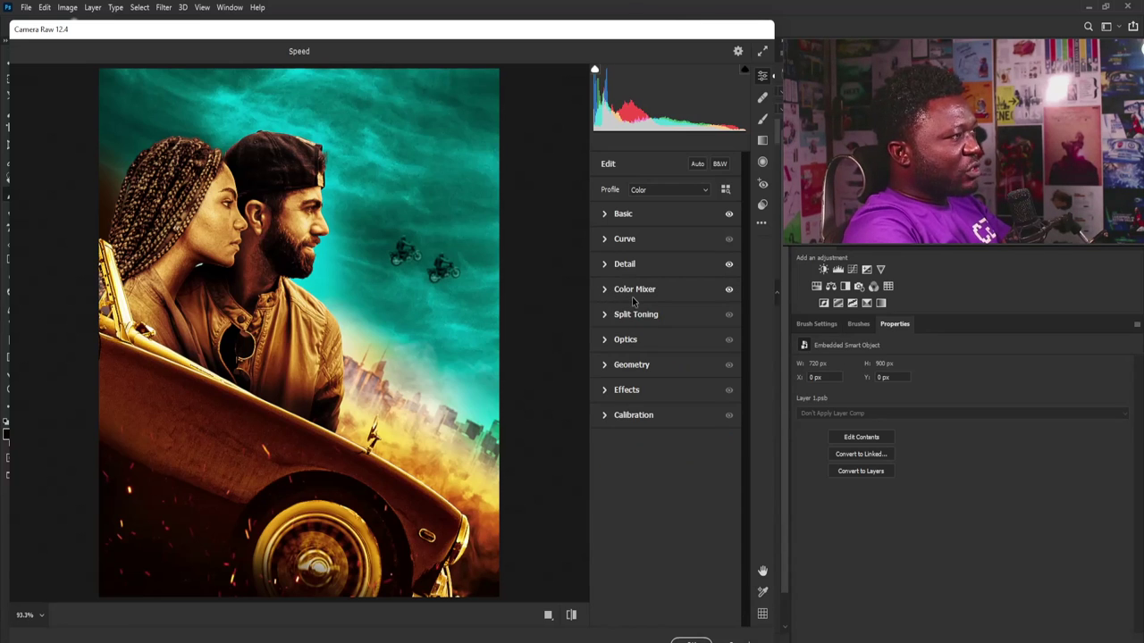
Step: Add Grain 21 and a Vignetting of -9, and apply the Camera Raw filter
click(605, 389)
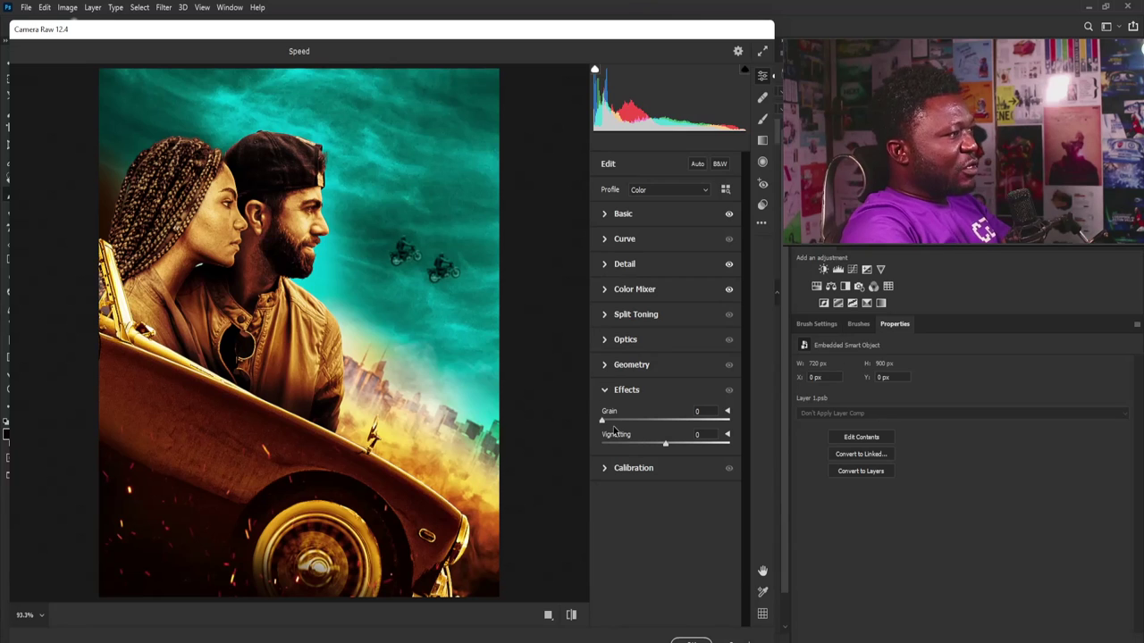
drag(603, 422, 619, 429)
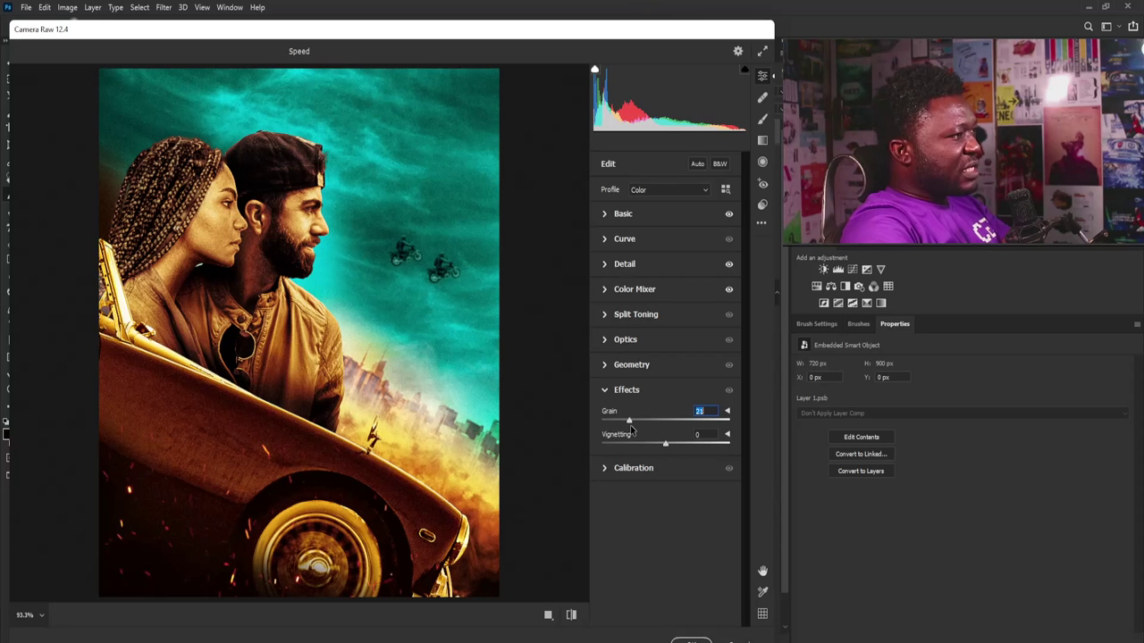
drag(664, 445, 654, 445)
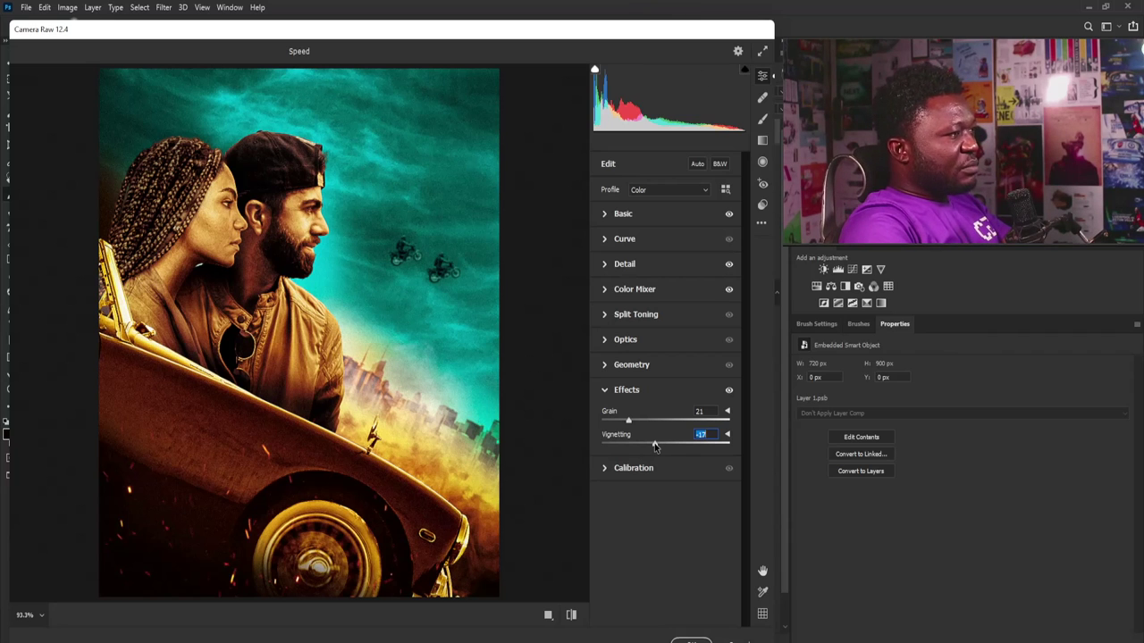
drag(654, 445, 650, 446)
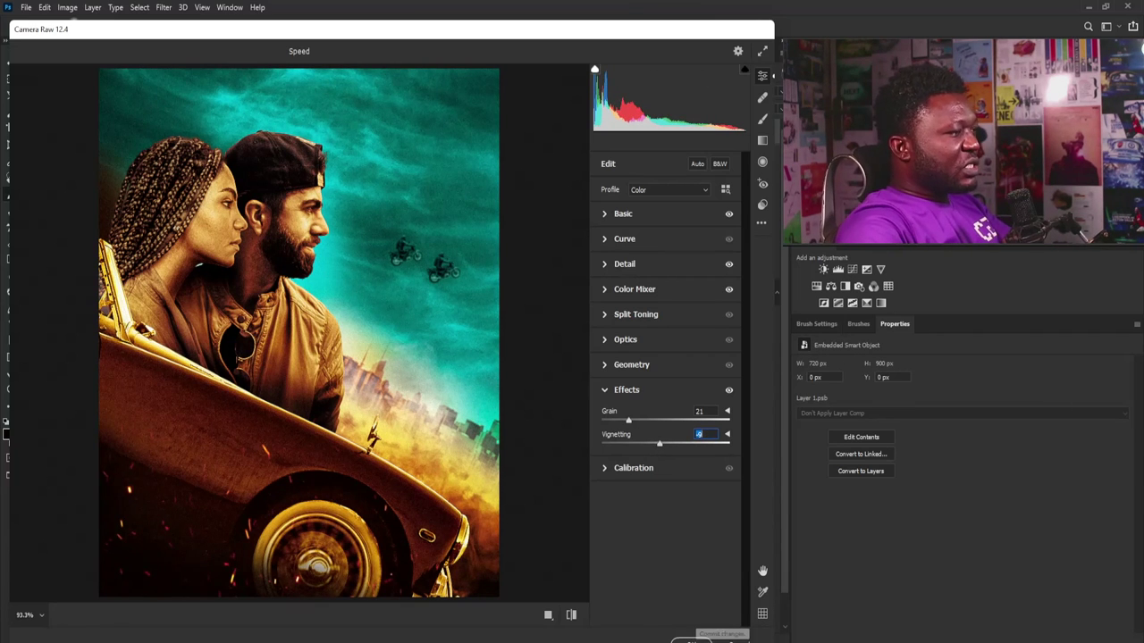
click(693, 639)
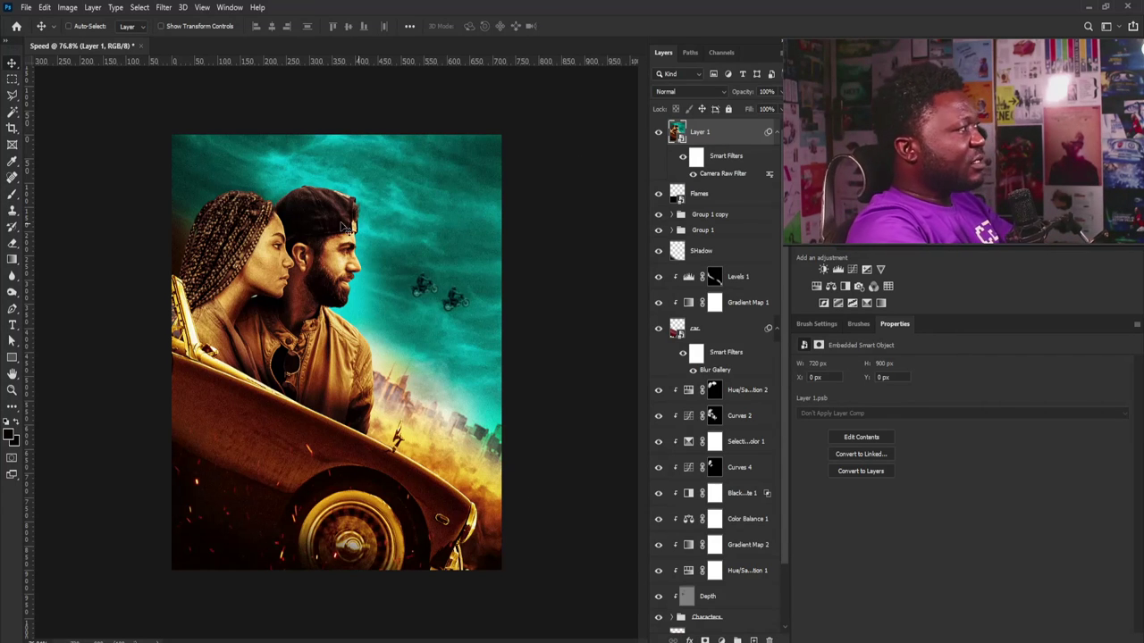
Step: Add the white tagline "A CEASAR GRAPHIX TUTORIAL" in Square721 BdEx BT Bold, 10.07 pt with 0 tracking, across the car body
text(CEASAR)
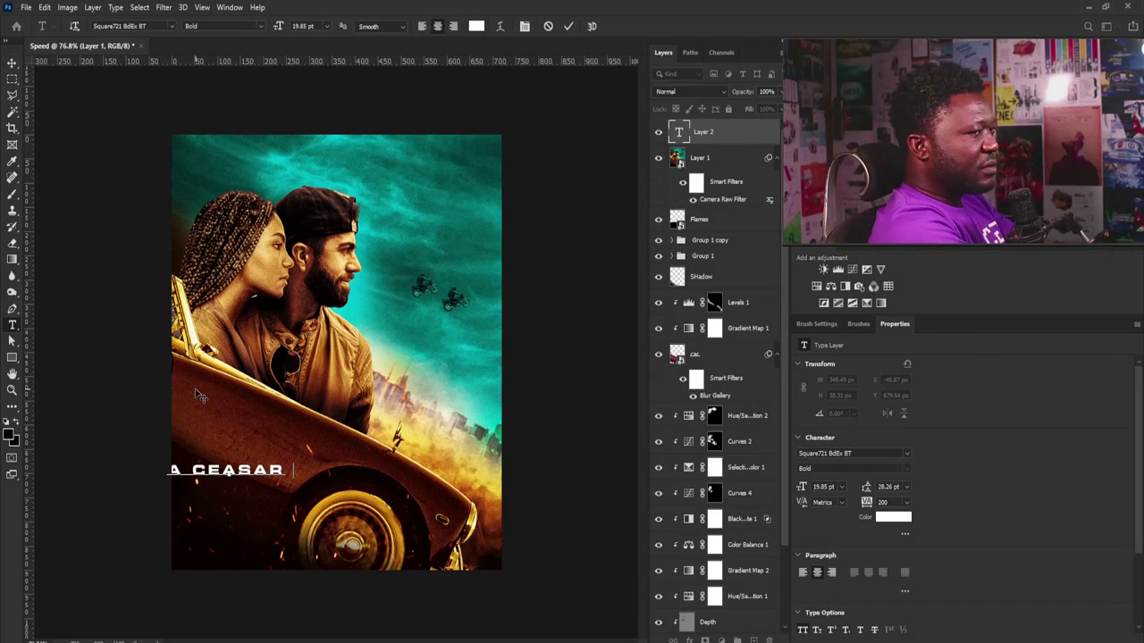
text( GRAPHIX TUTORIAL)
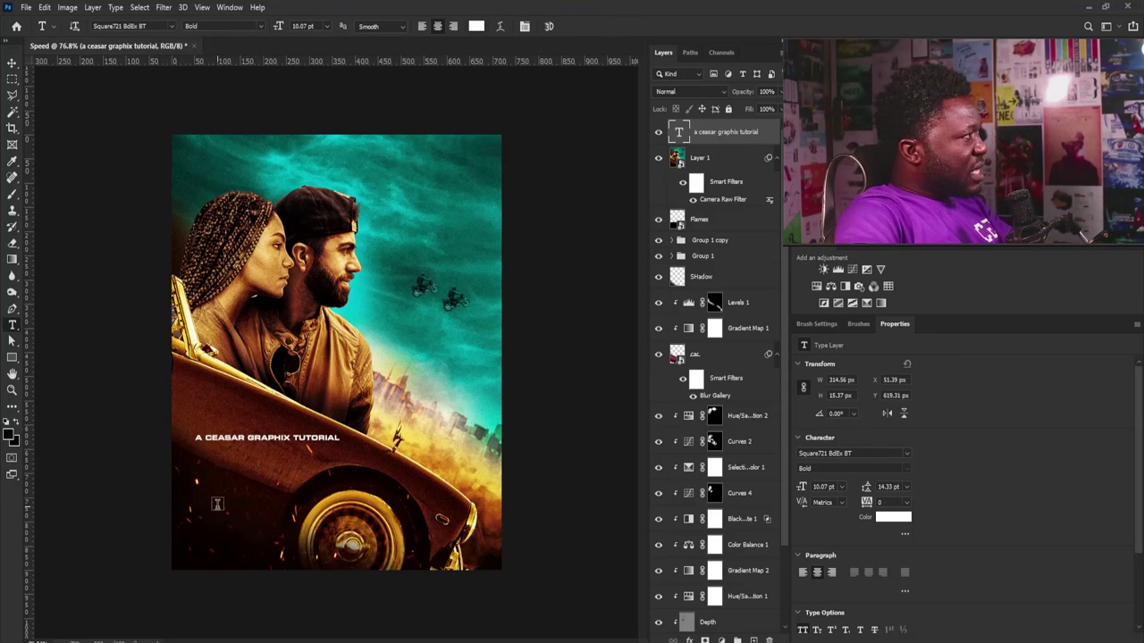
Step: Add a white "SPEED" title in Compacta Bd BT Bold, 19.85 pt, below the tagline
click(217, 506)
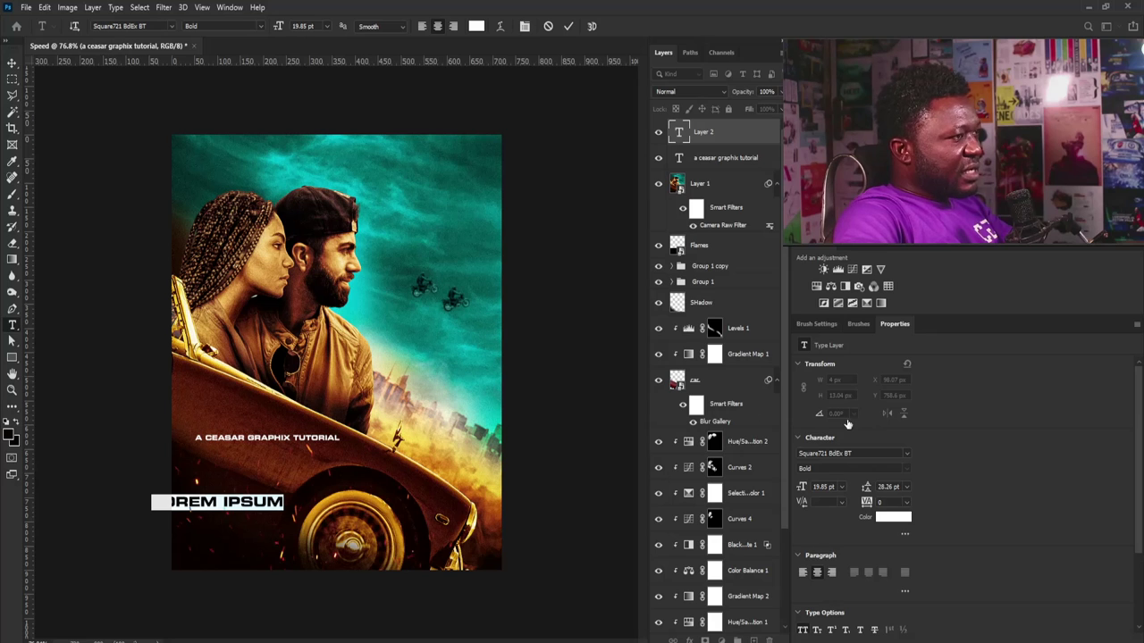
click(863, 456)
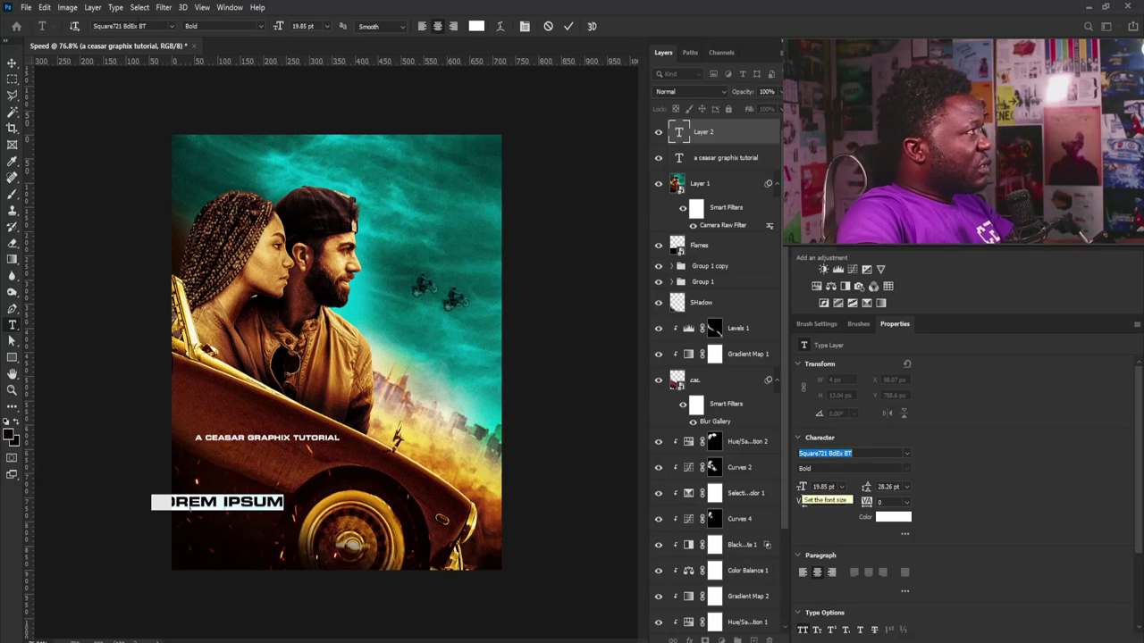
click(148, 26)
text(c)
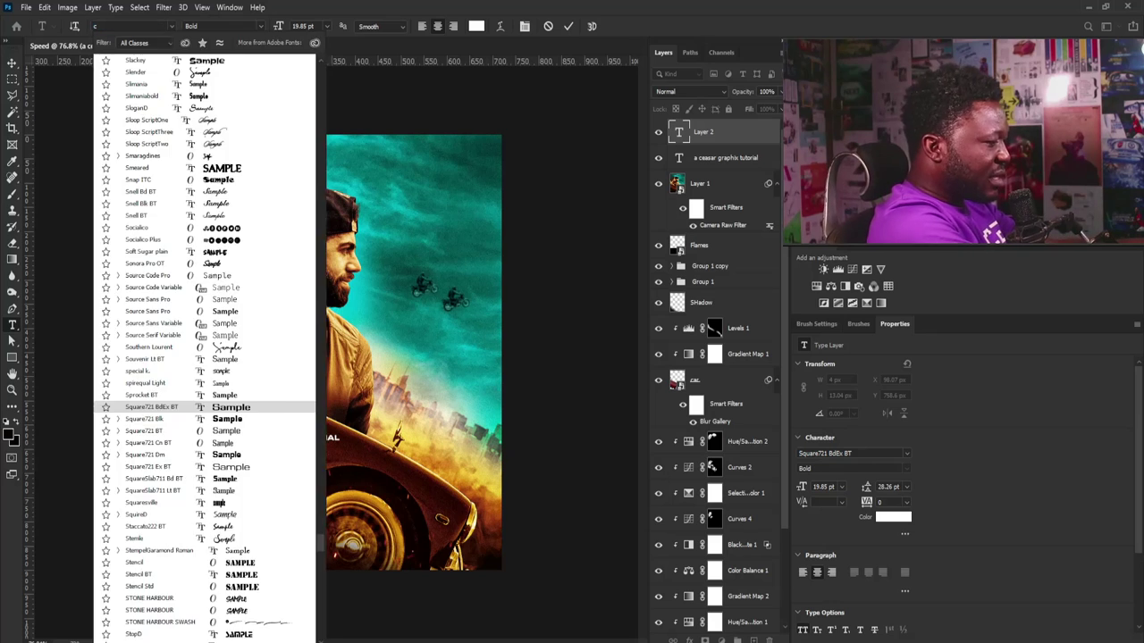
text(ompac)
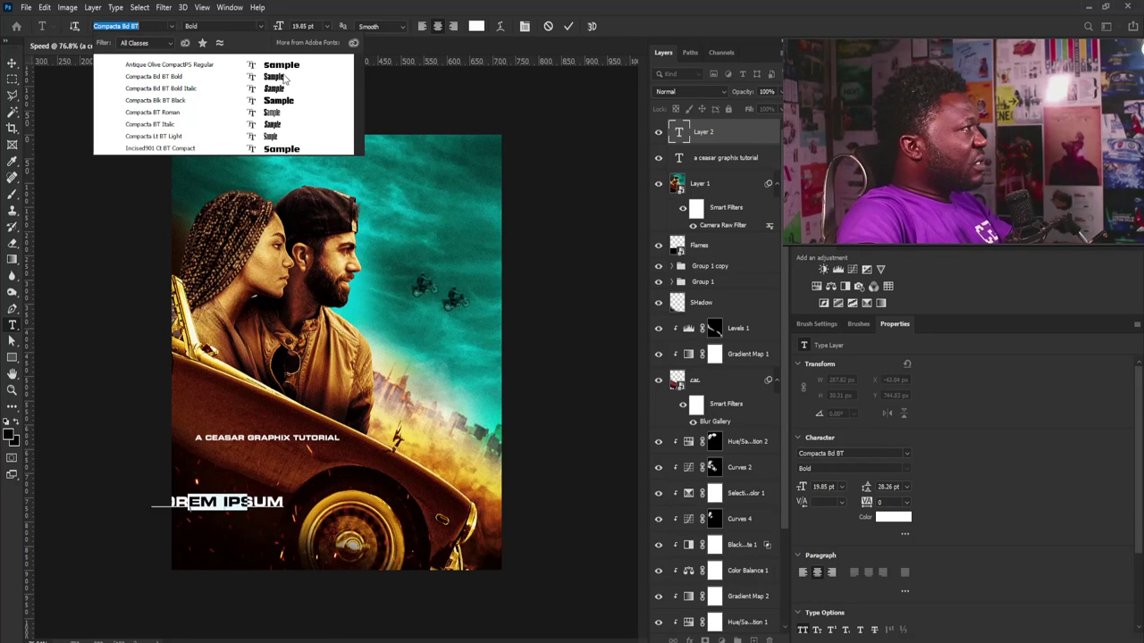
key(Escape)
key(Return)
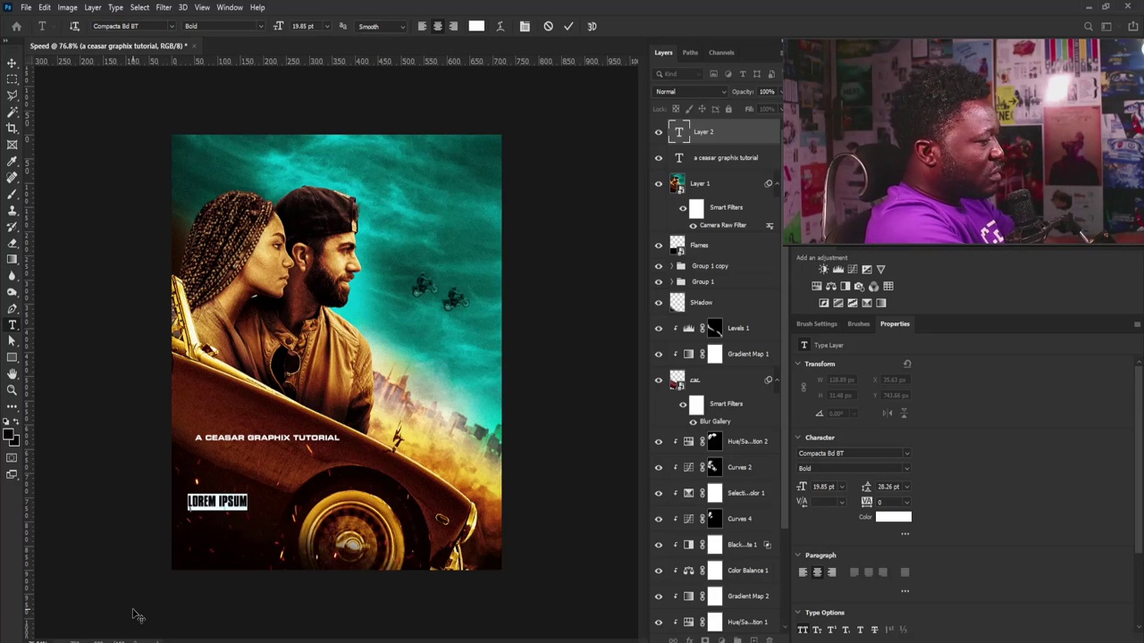
text(SPEED)
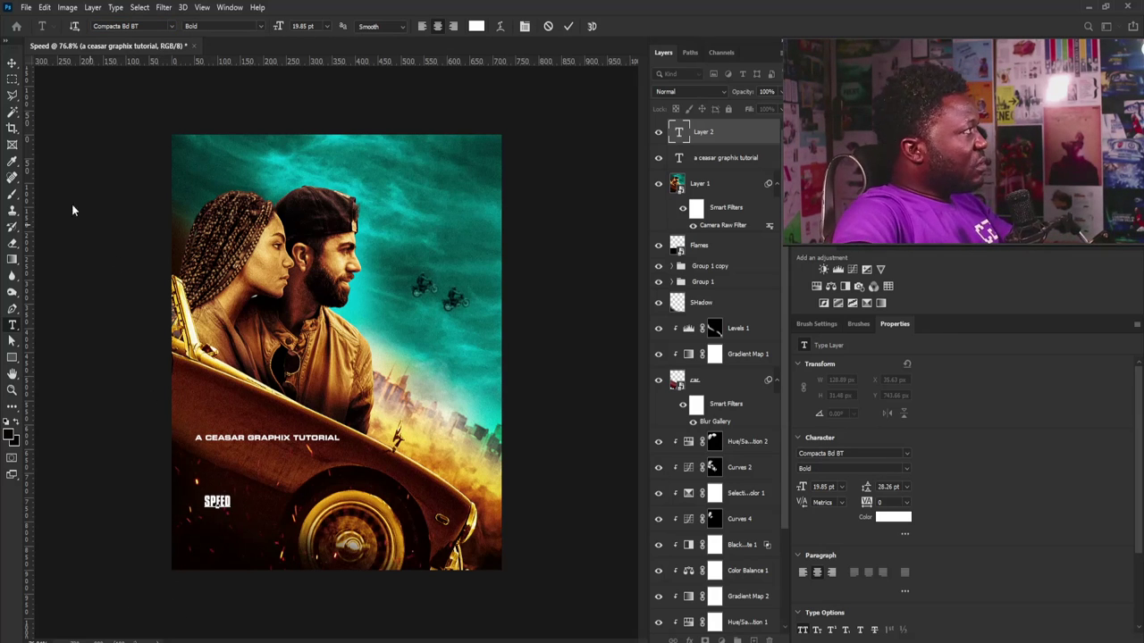
click(12, 62)
Step: Scale the SPEED title to about 589% and skew it horizontally by about -15° so it leans forward
key(ctrl+t)
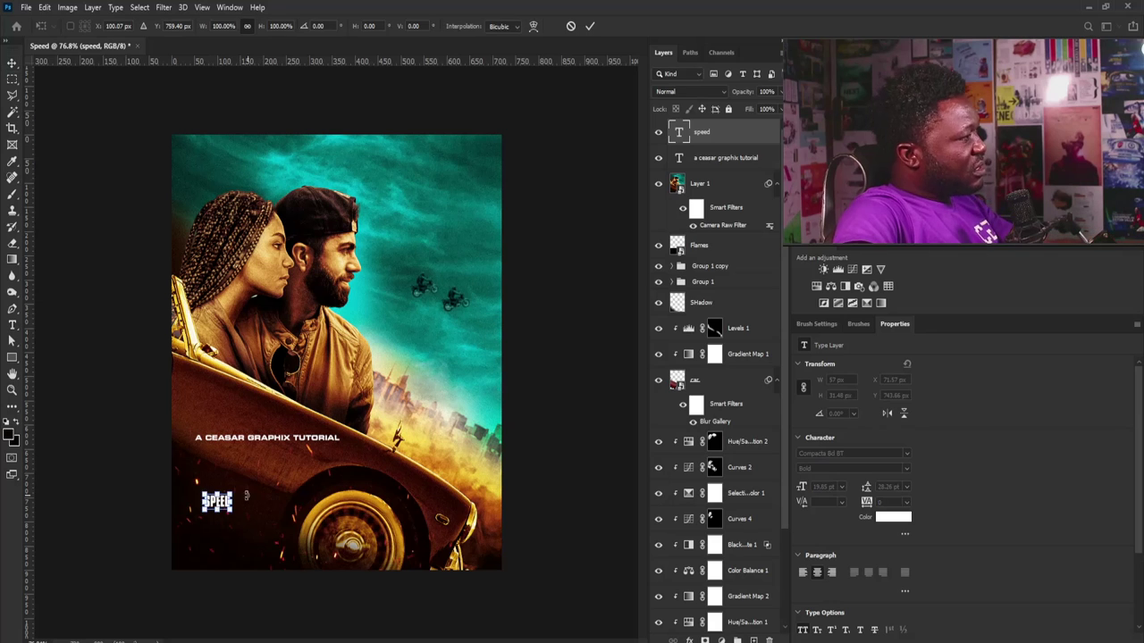
drag(260, 482, 283, 489)
drag(347, 537, 339, 535)
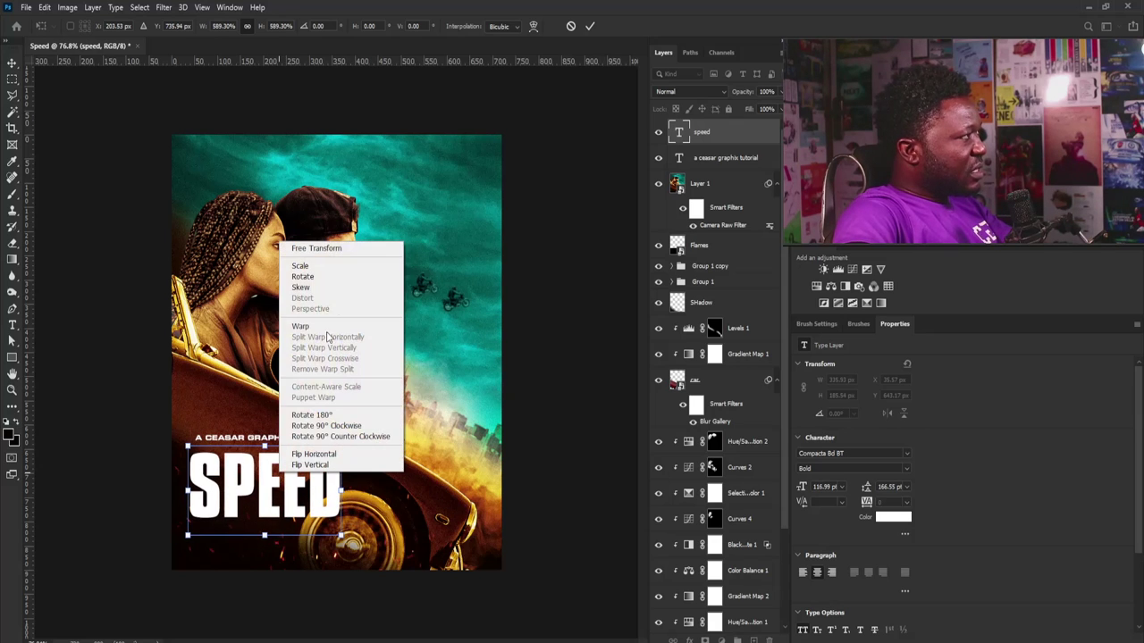
click(332, 278)
drag(265, 453, 284, 453)
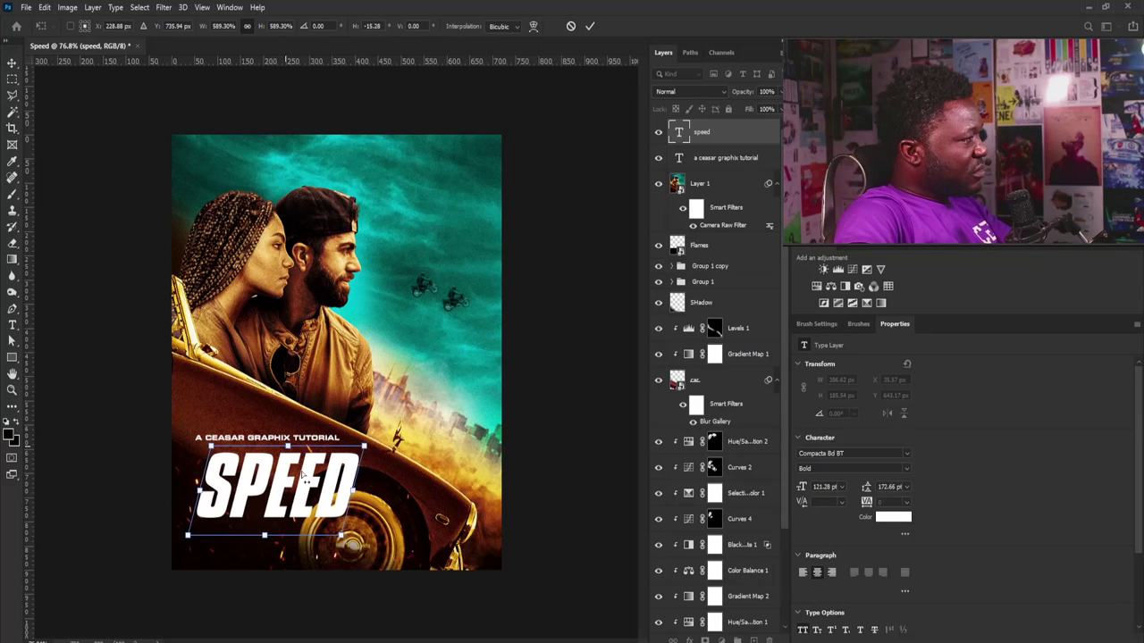
key(Return)
Step: Move the SPEED title just below the tagline and align the two text layers on their horizontal centers
drag(332, 481, 320, 477)
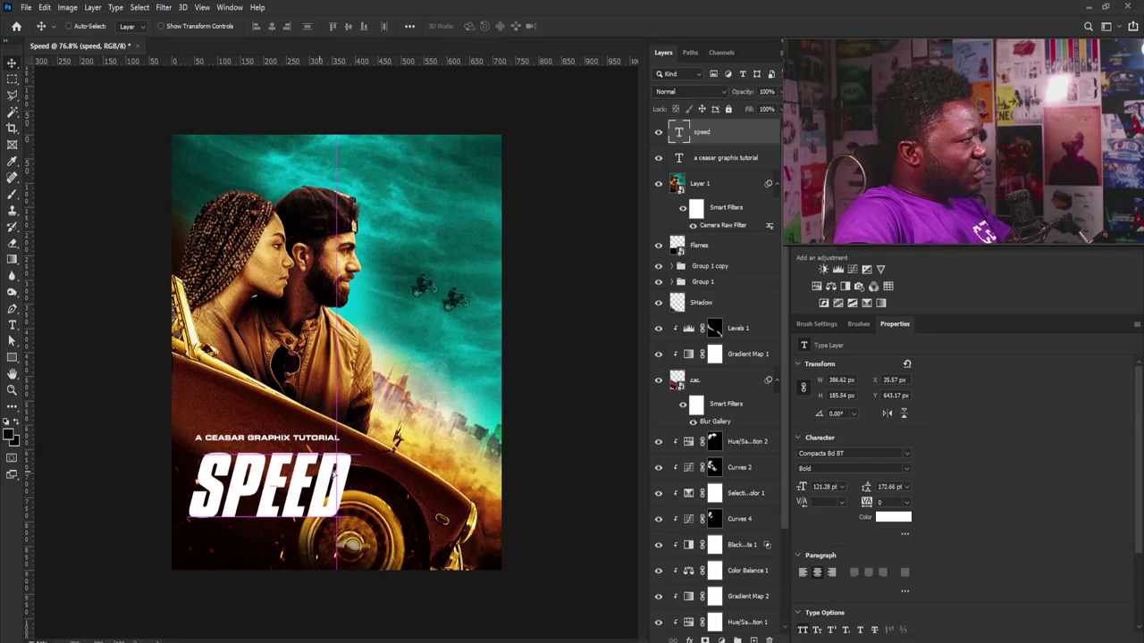
shift+click(719, 159)
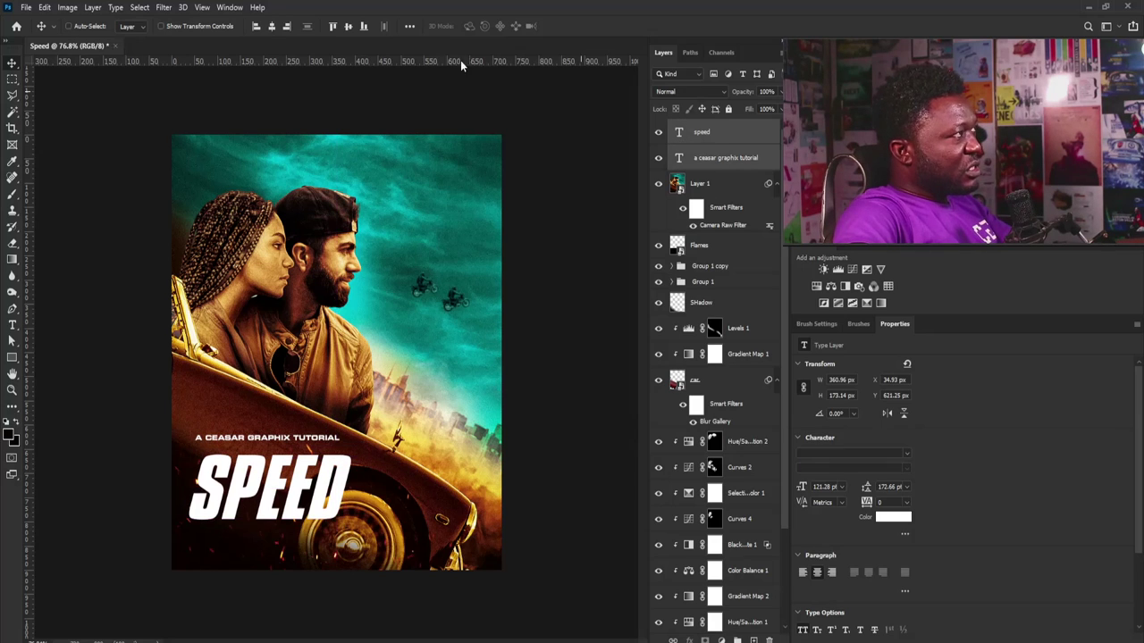
click(271, 26)
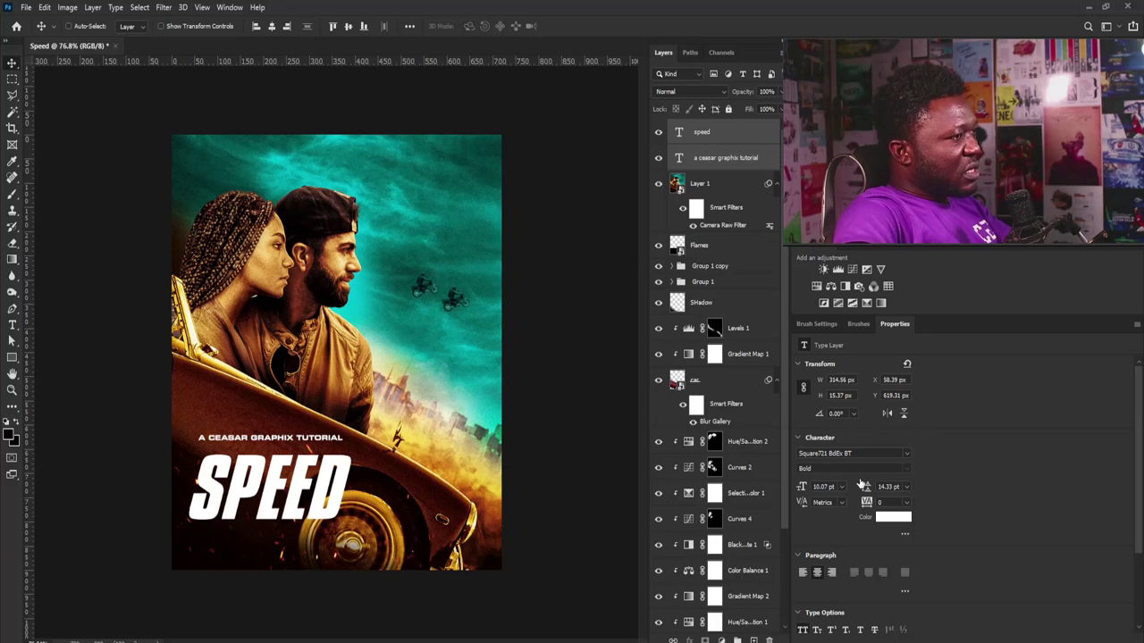
Step: Tighten the SPEED title's tracking to -40
click(710, 157)
text(-20)
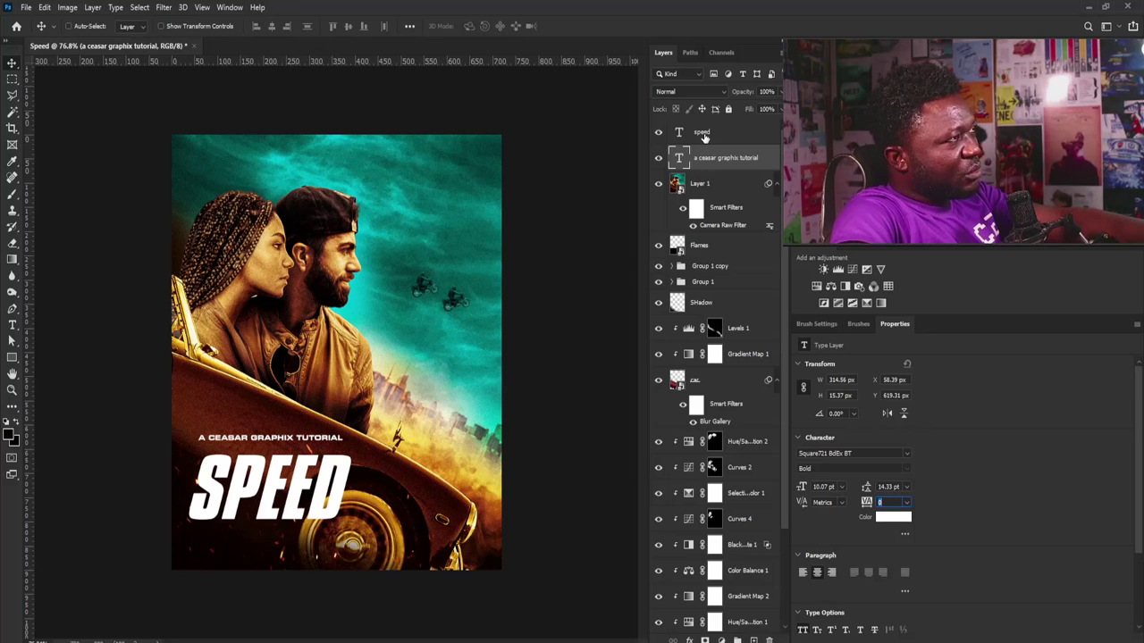
key(alt+bracketright)
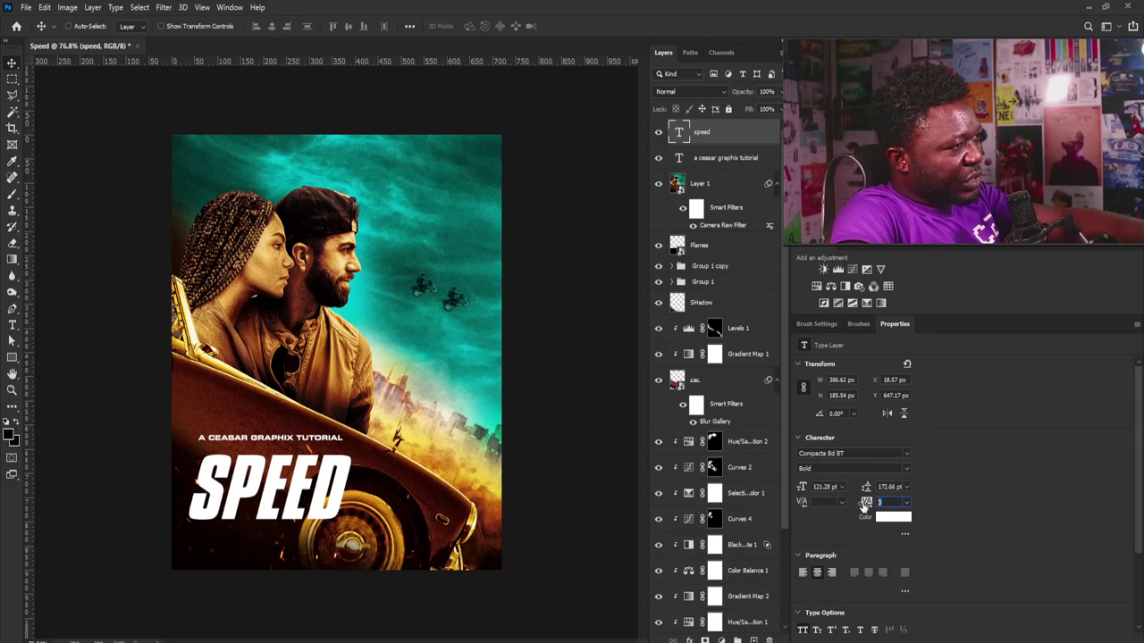
text(-40)
key(Return)
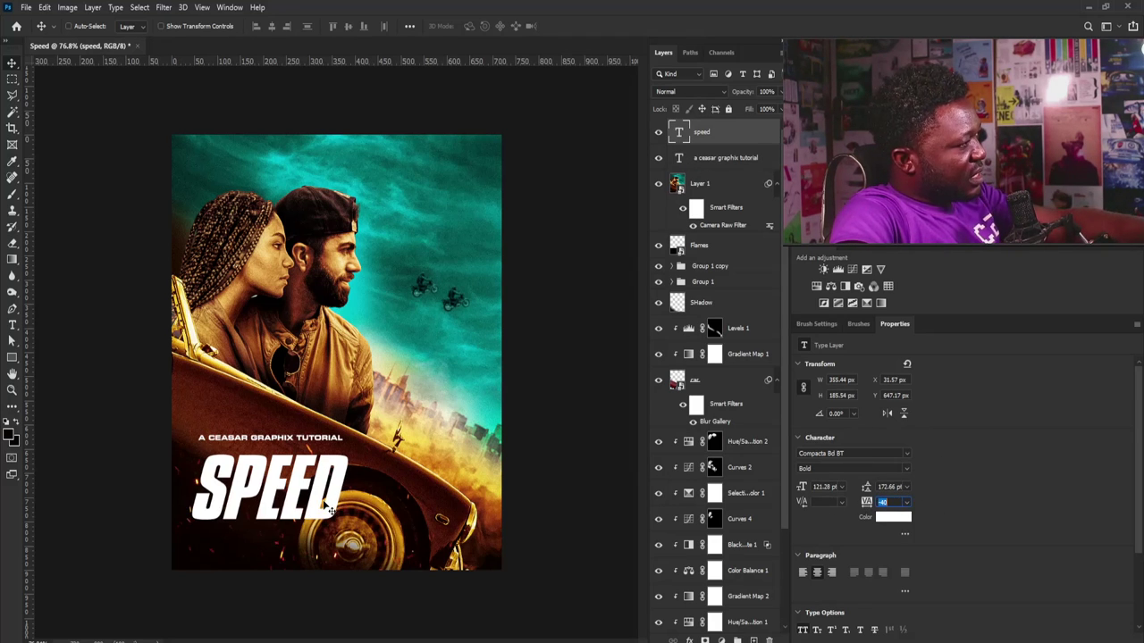
Step: Move the SPEED title up and left beneath the tagline and enlarge it proportionally to about 377 px wide
drag(314, 483, 294, 466)
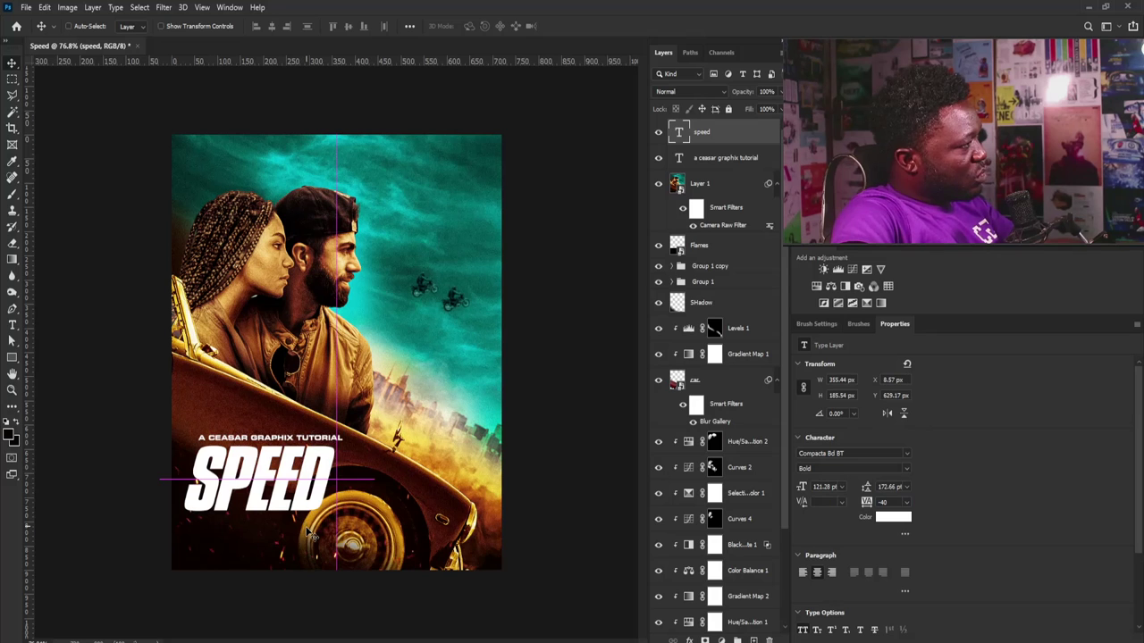
key(ctrl)
key(ctrl+t)
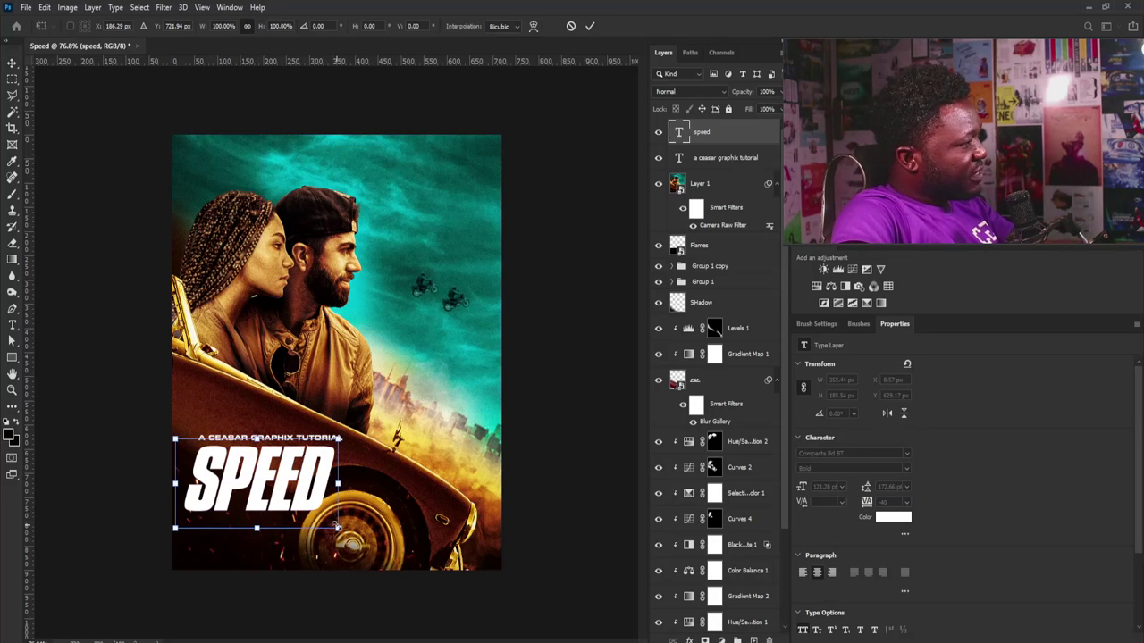
drag(338, 528, 344, 532)
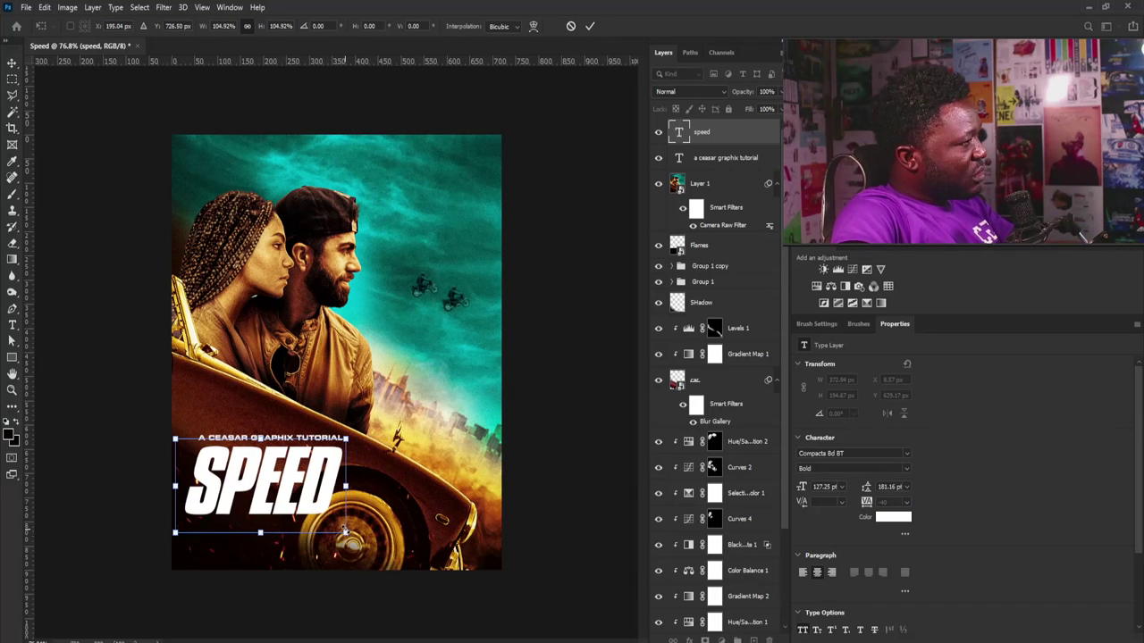
key(Return)
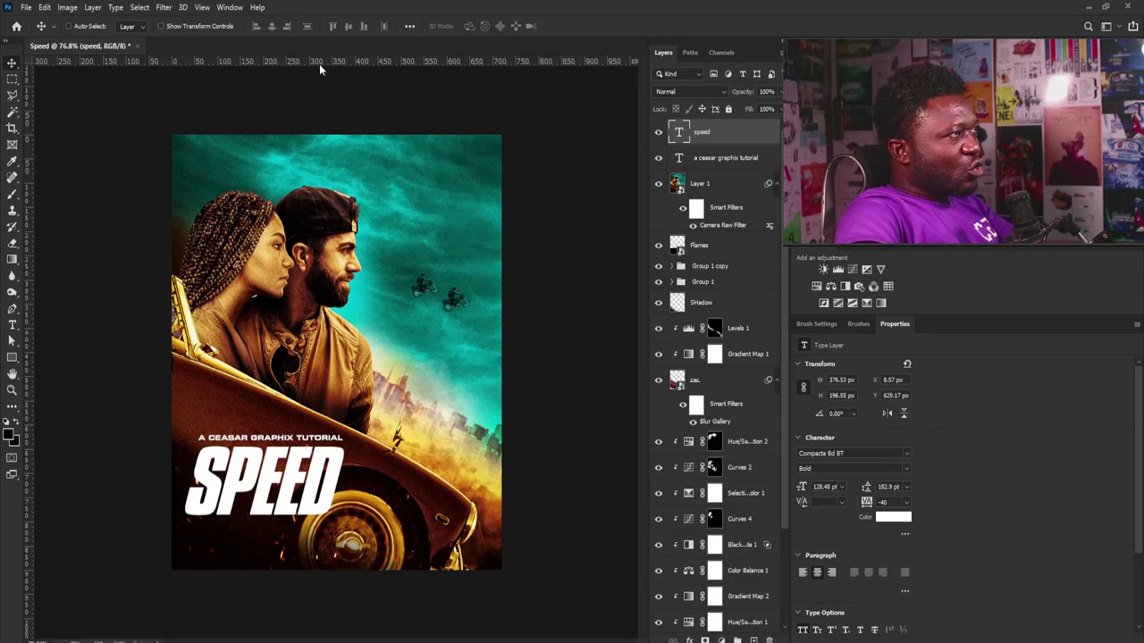
Step: Duplicate the tagline text layer, place the copy below the SPEED title and change its text to "APRIL 12"
click(717, 157)
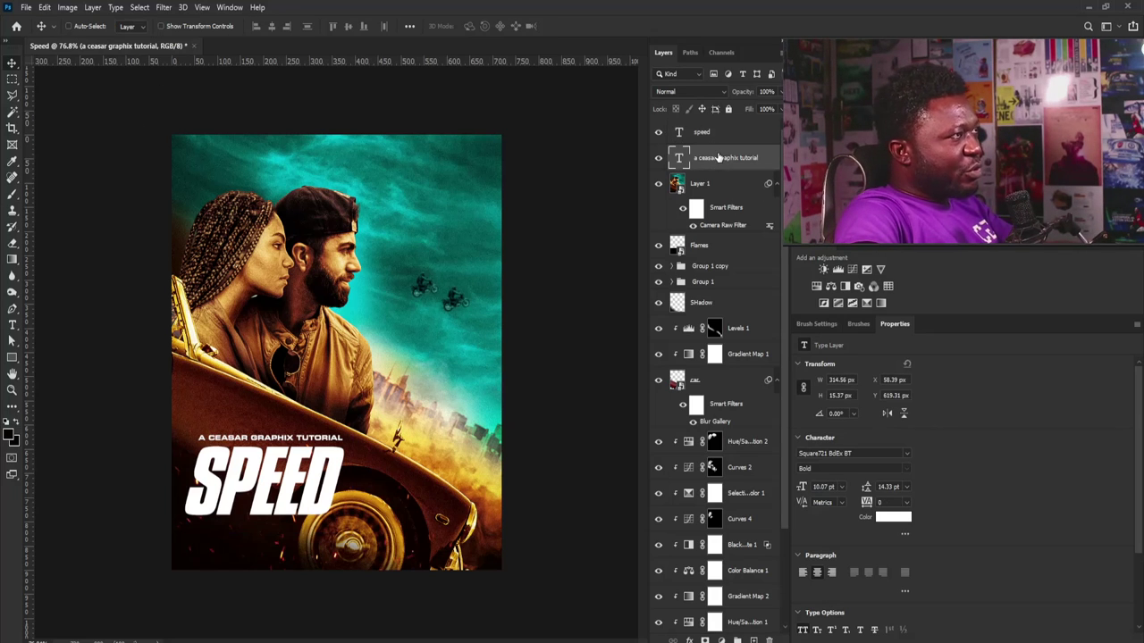
key(ctrl+j)
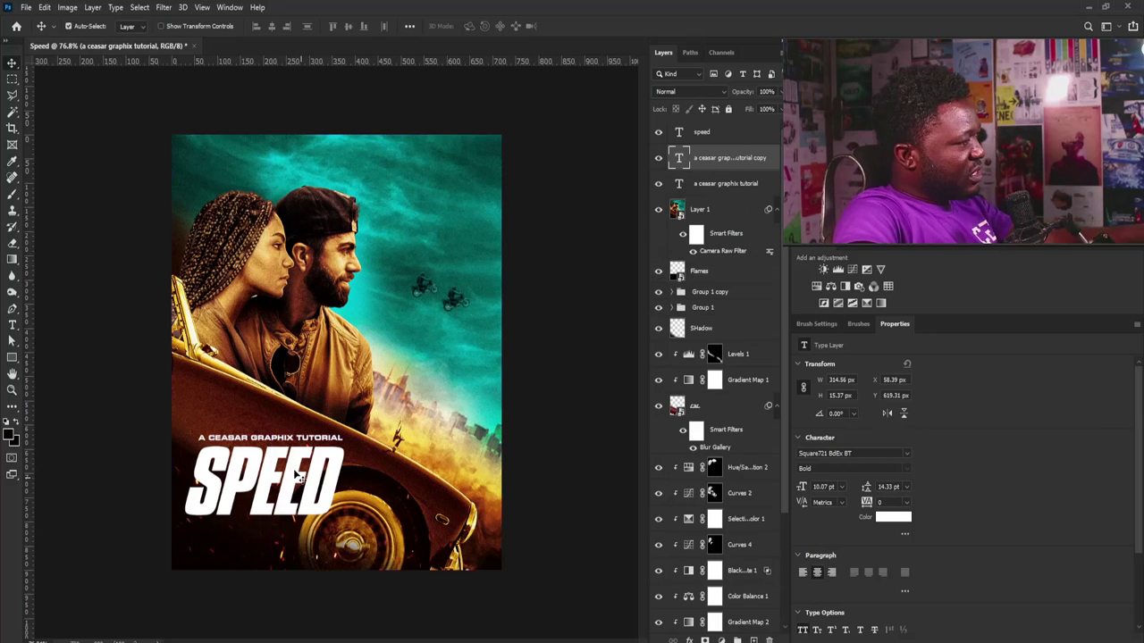
drag(295, 456, 283, 549)
double_click(282, 547)
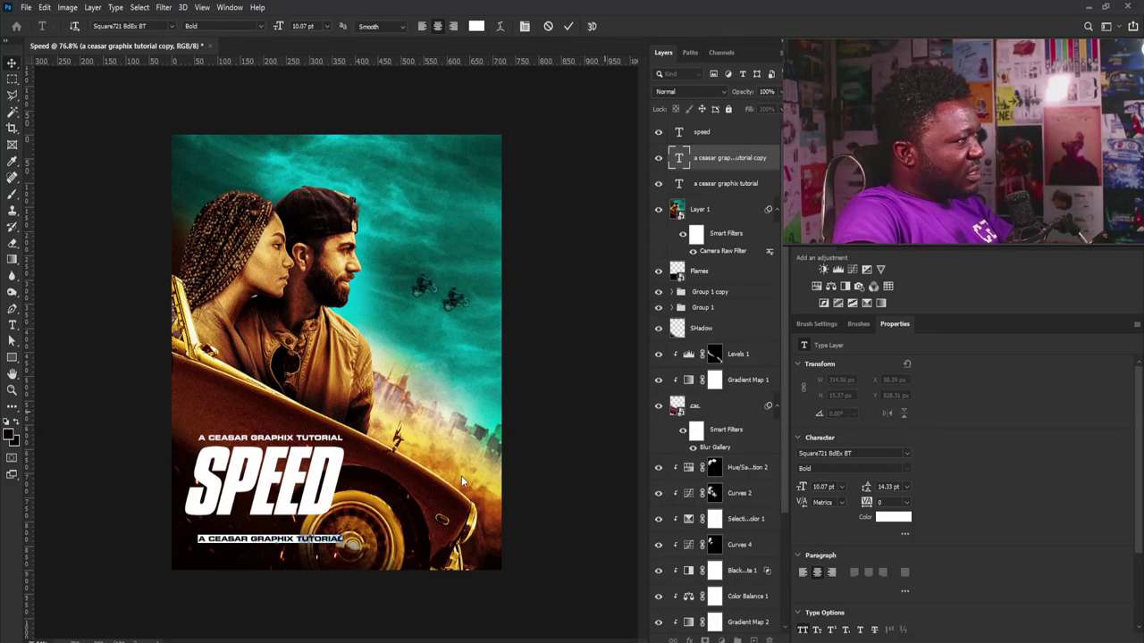
text(APRIL 12)
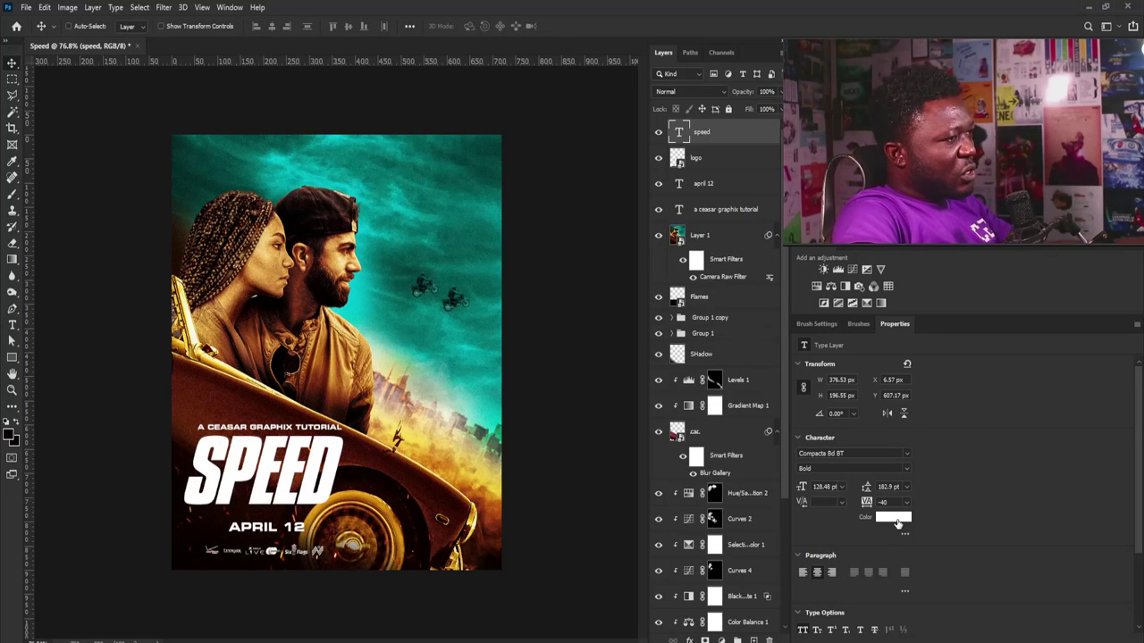
Step: Recolor the SPEED title and the APRIL 12 date together to golden yellow #ffc322
ctrl+click(728, 191)
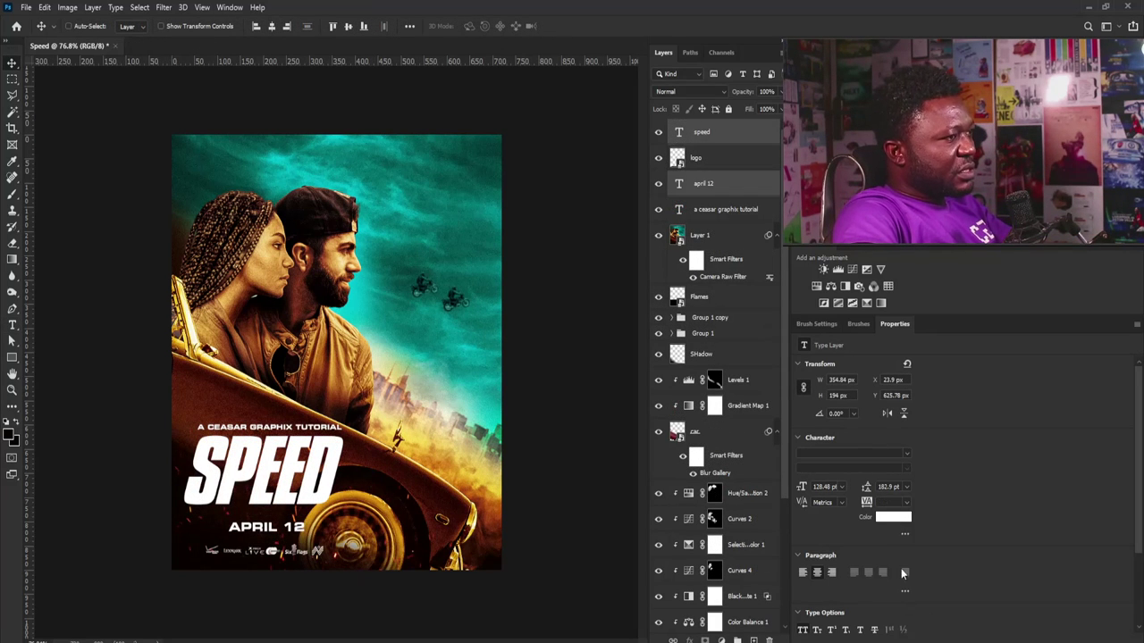
click(900, 518)
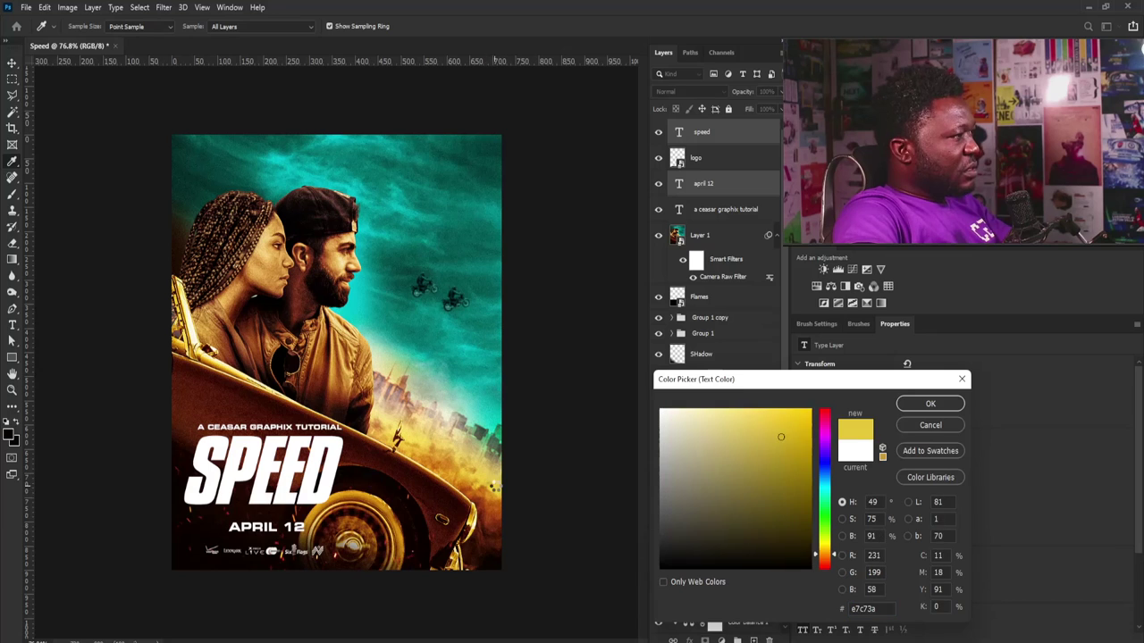
click(494, 485)
click(496, 485)
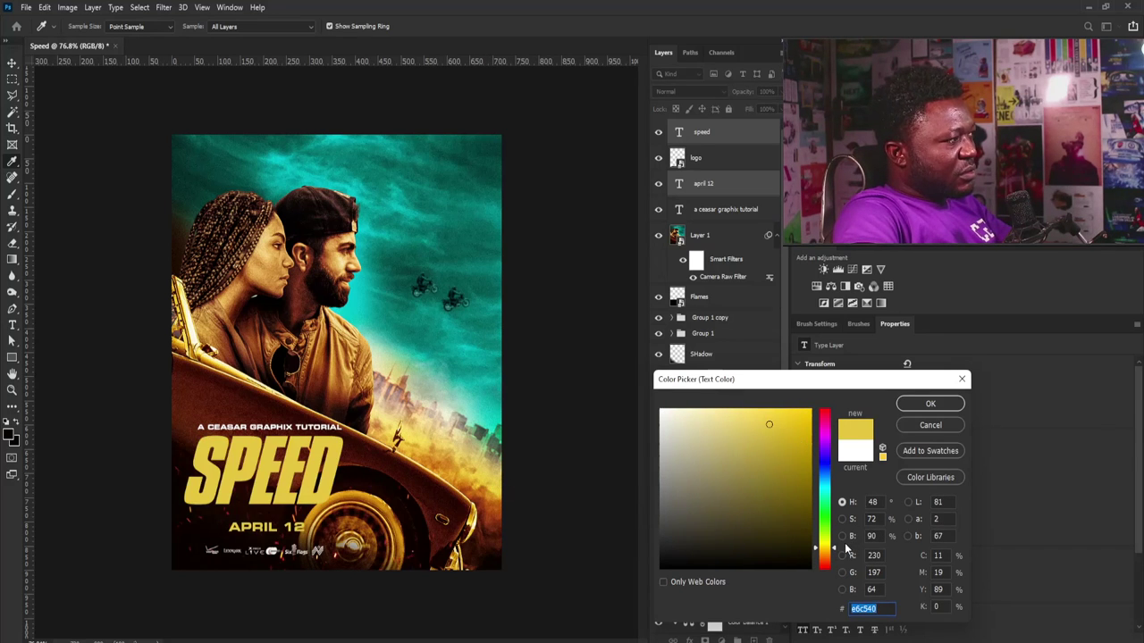
drag(834, 554, 834, 556)
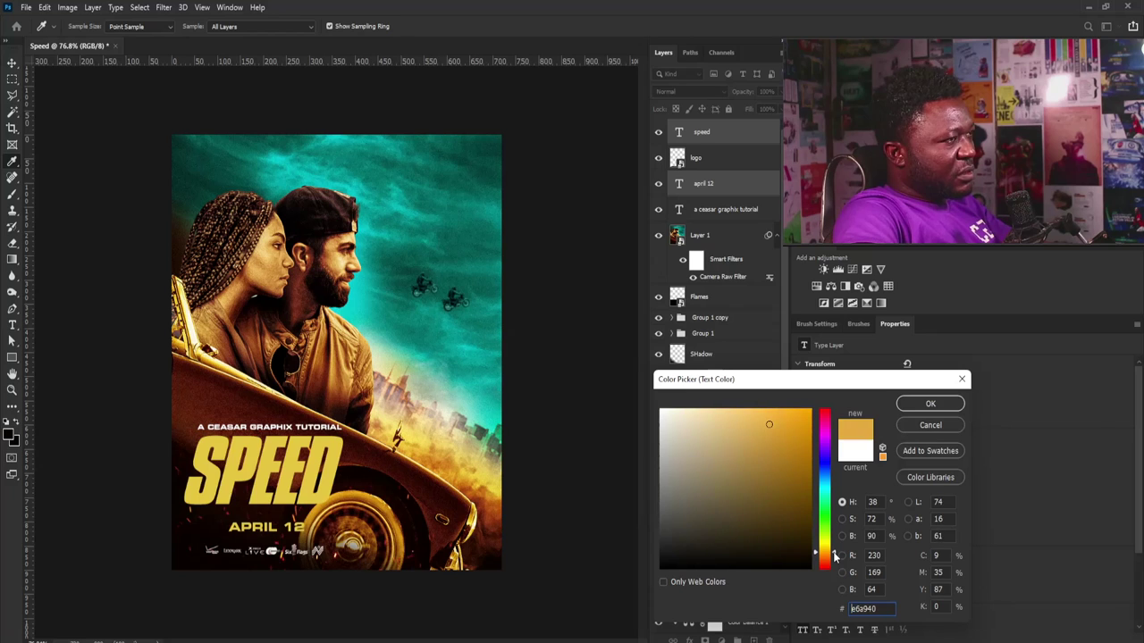
drag(798, 420, 791, 405)
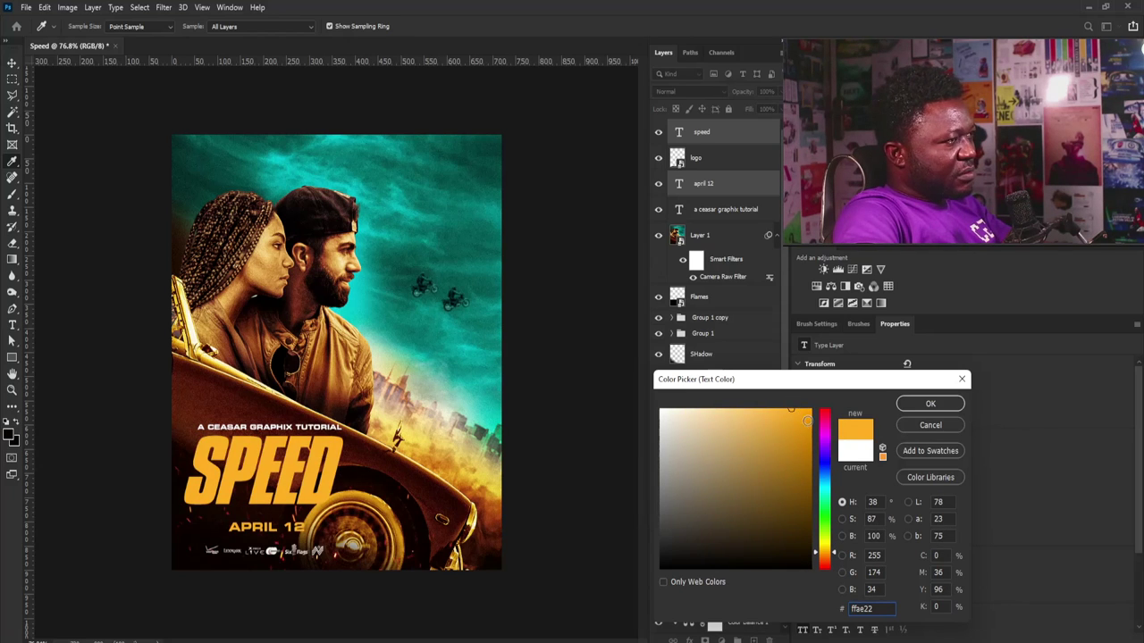
drag(837, 556, 832, 554)
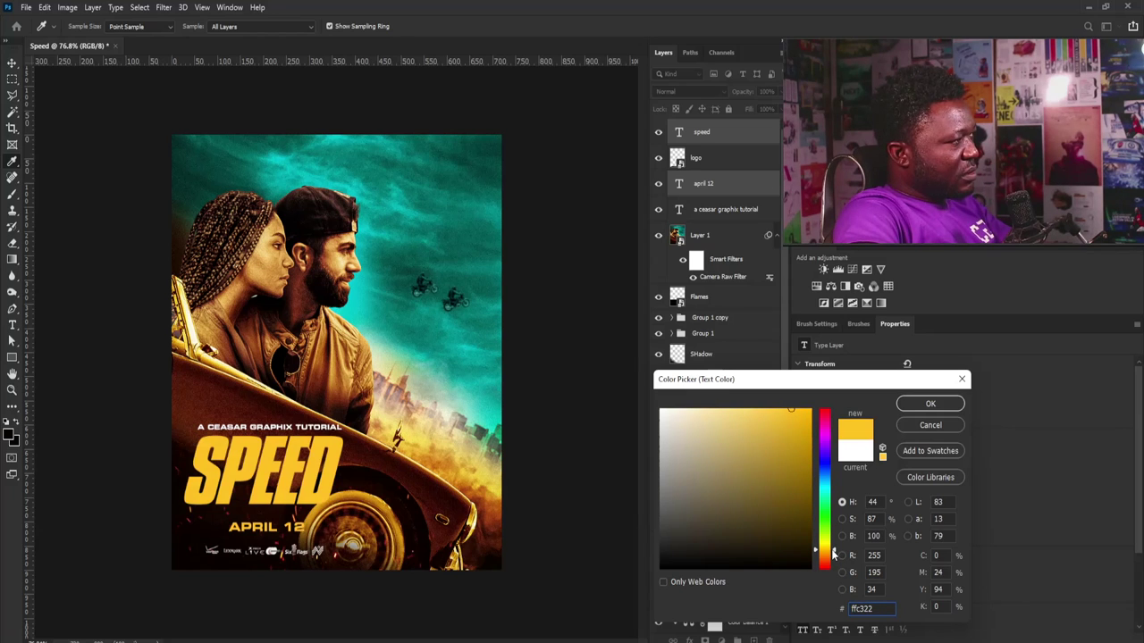
click(930, 404)
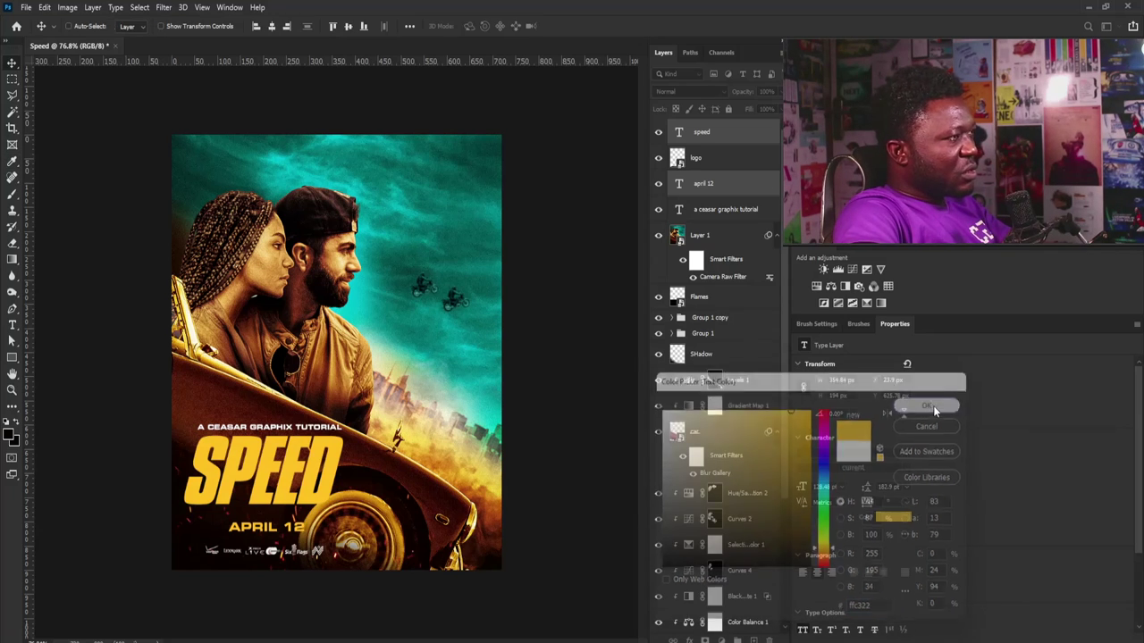
Step: Recolor the tagline text to #ffc322 by sampling the yellow of the SPEED title
click(747, 218)
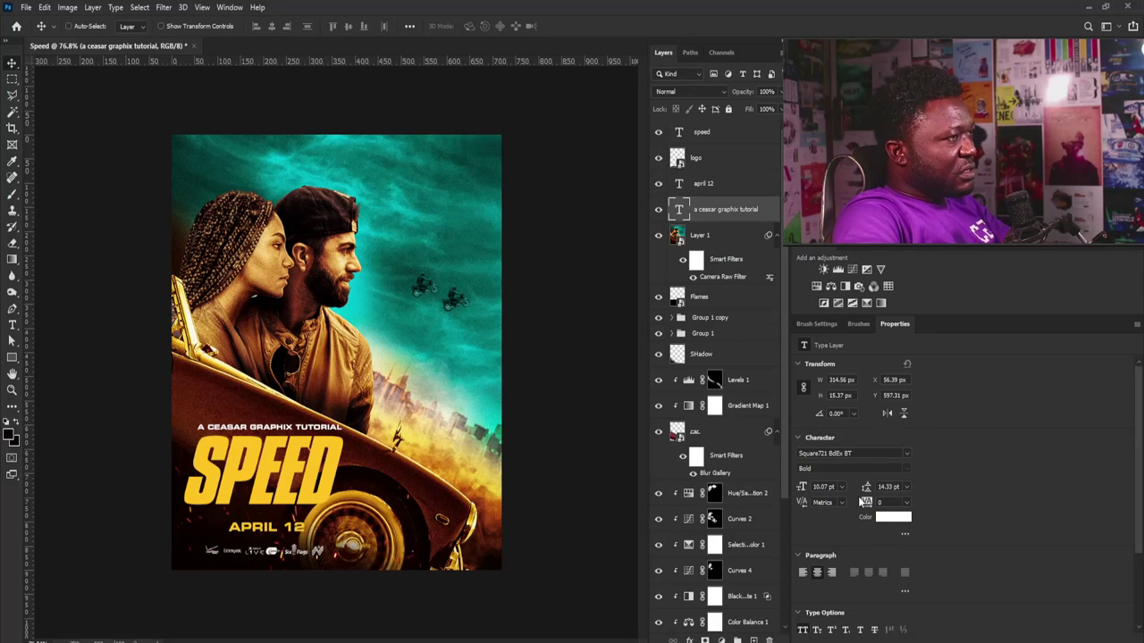
click(892, 517)
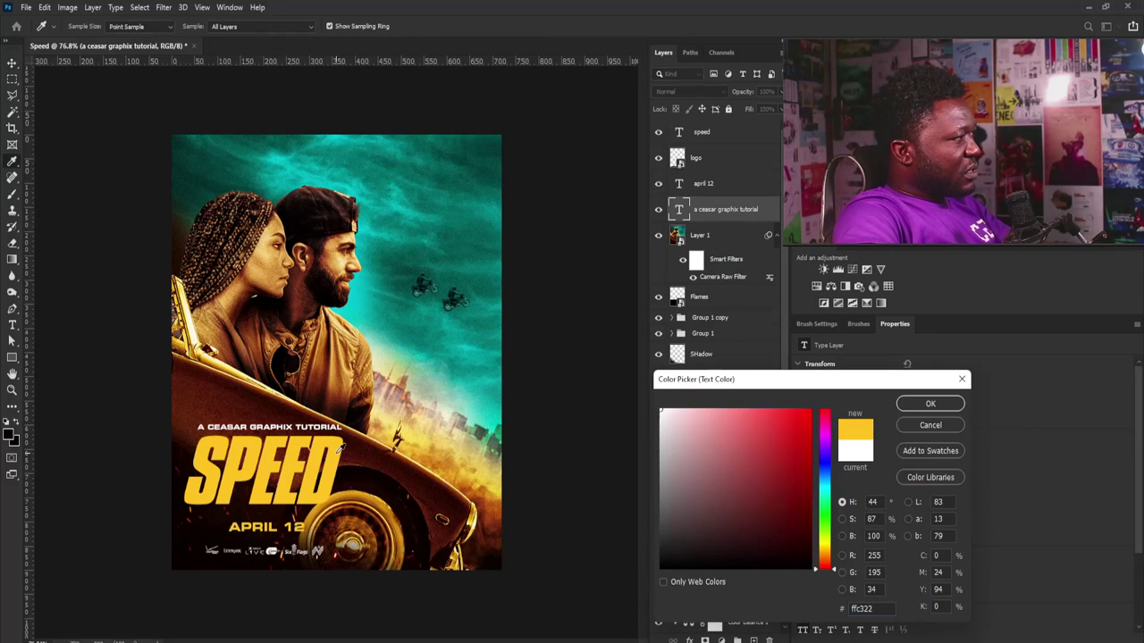
click(341, 447)
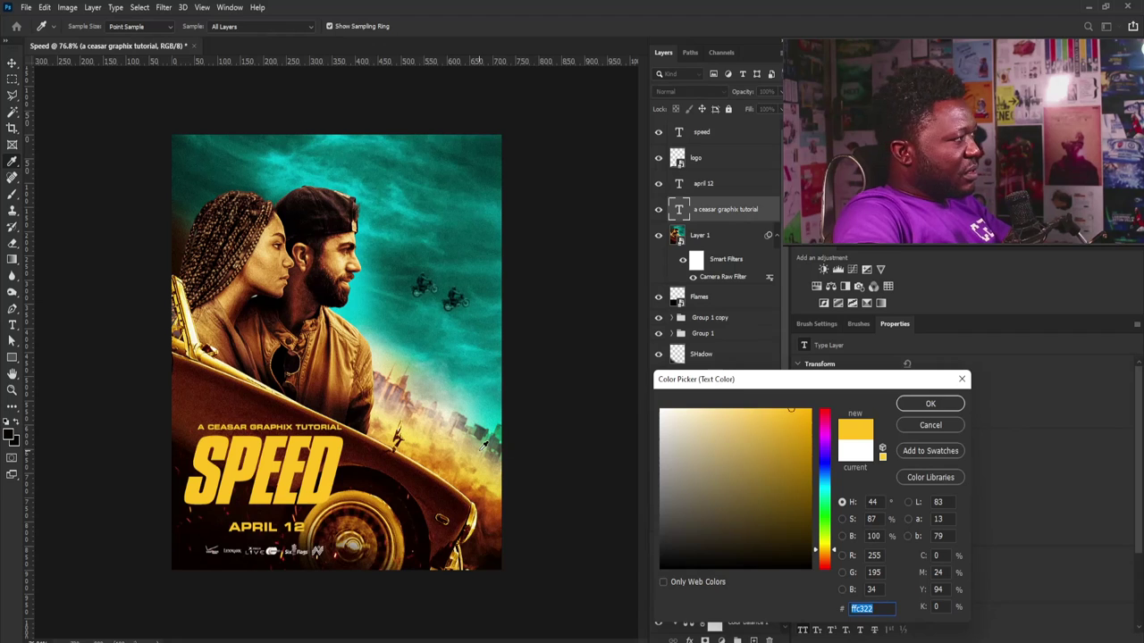
click(938, 404)
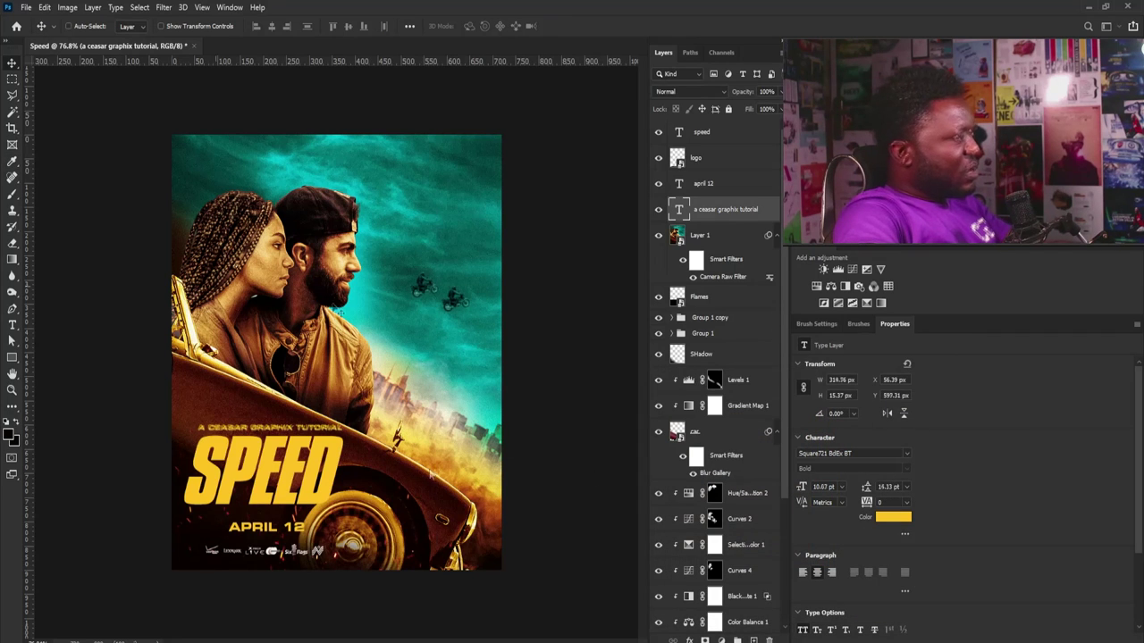
Step: Edit Layer 1's Camera Raw filter, setting the Split Toning highlights to hue 3 and saturation 7
click(722, 280)
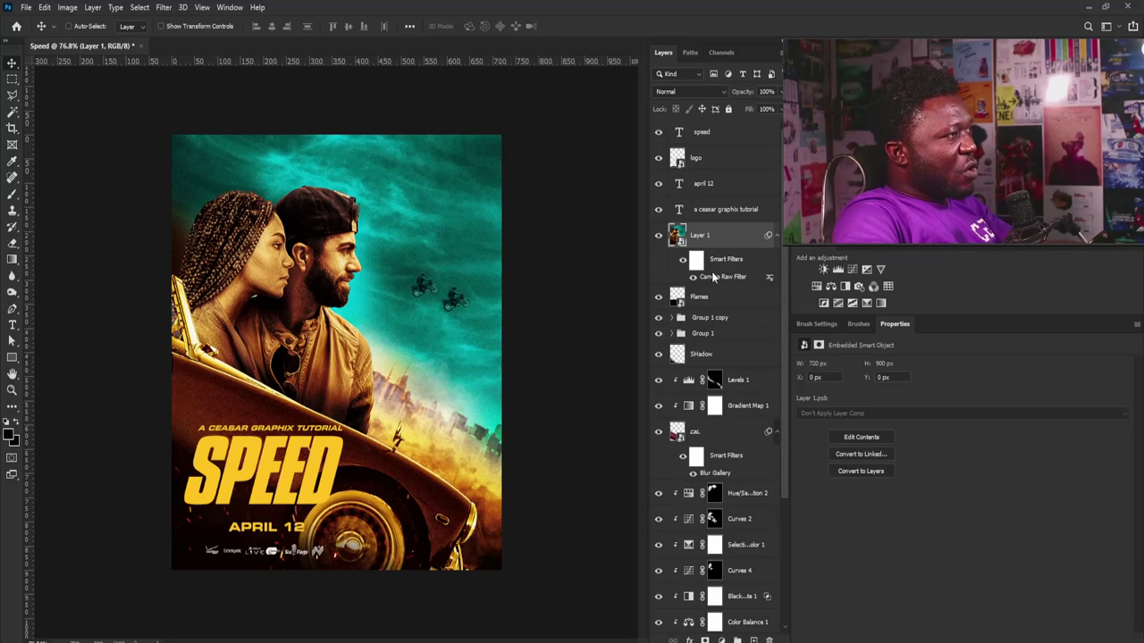
double_click(720, 276)
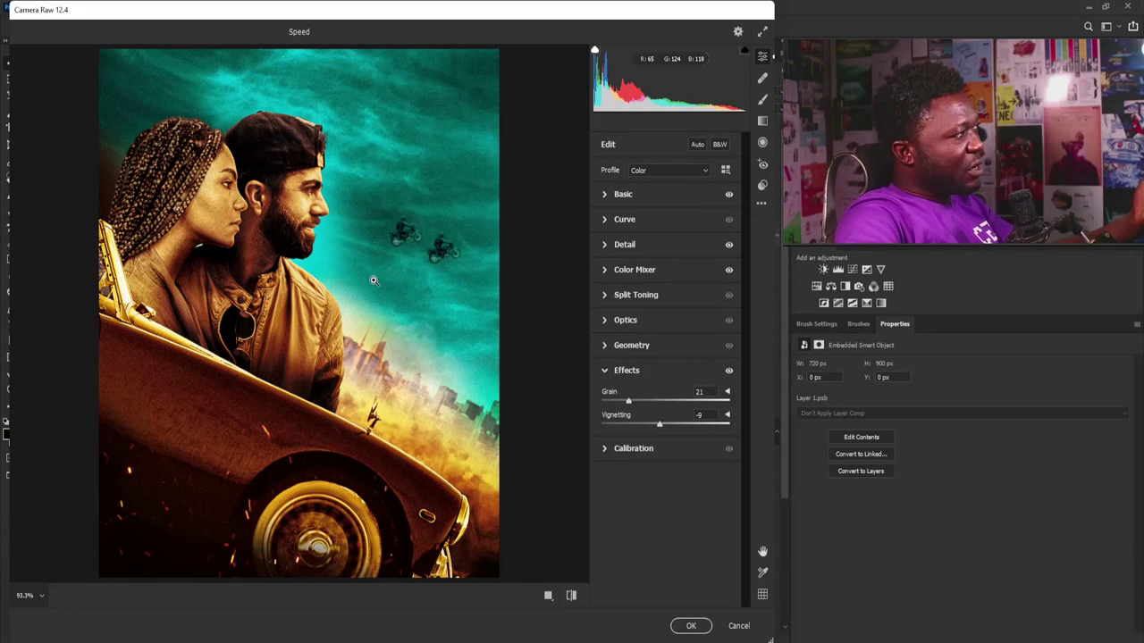
click(605, 375)
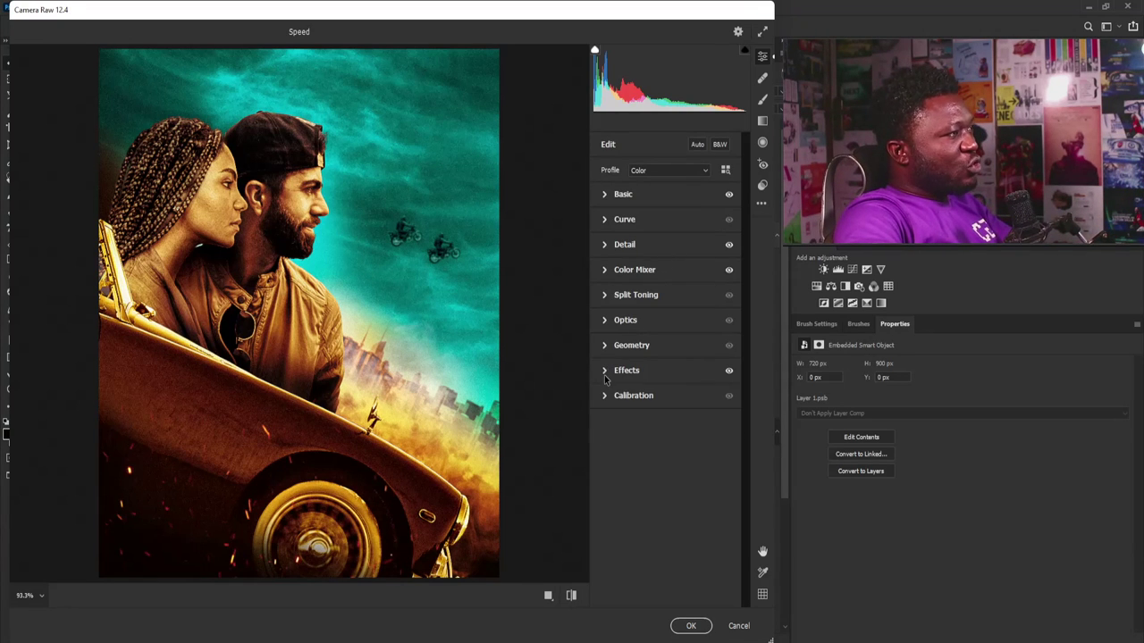
click(604, 296)
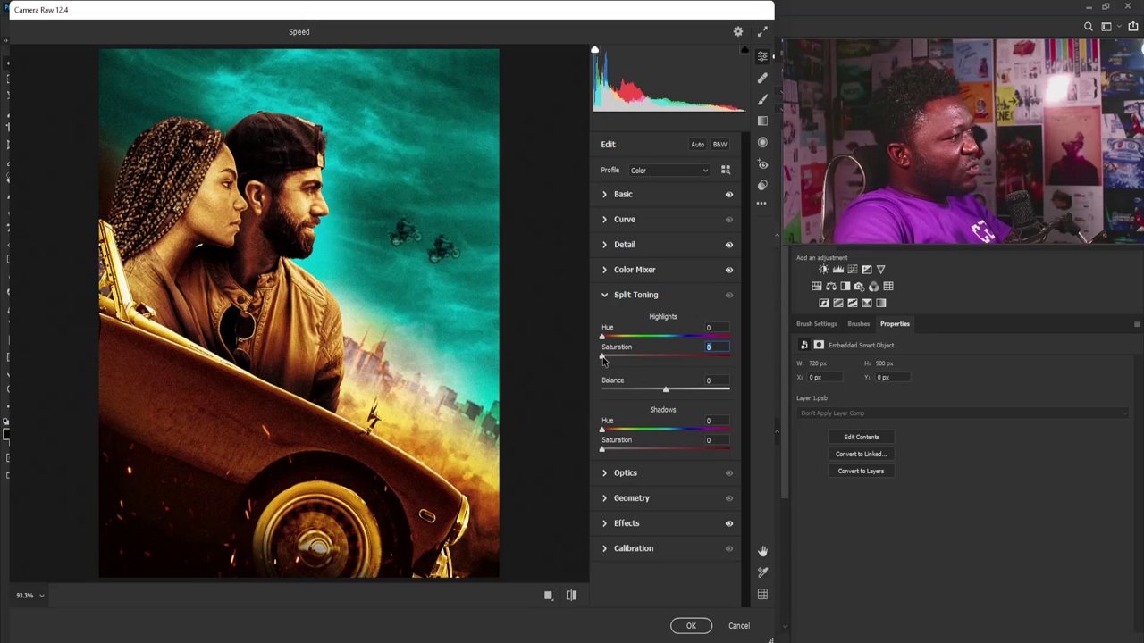
drag(614, 359, 628, 357)
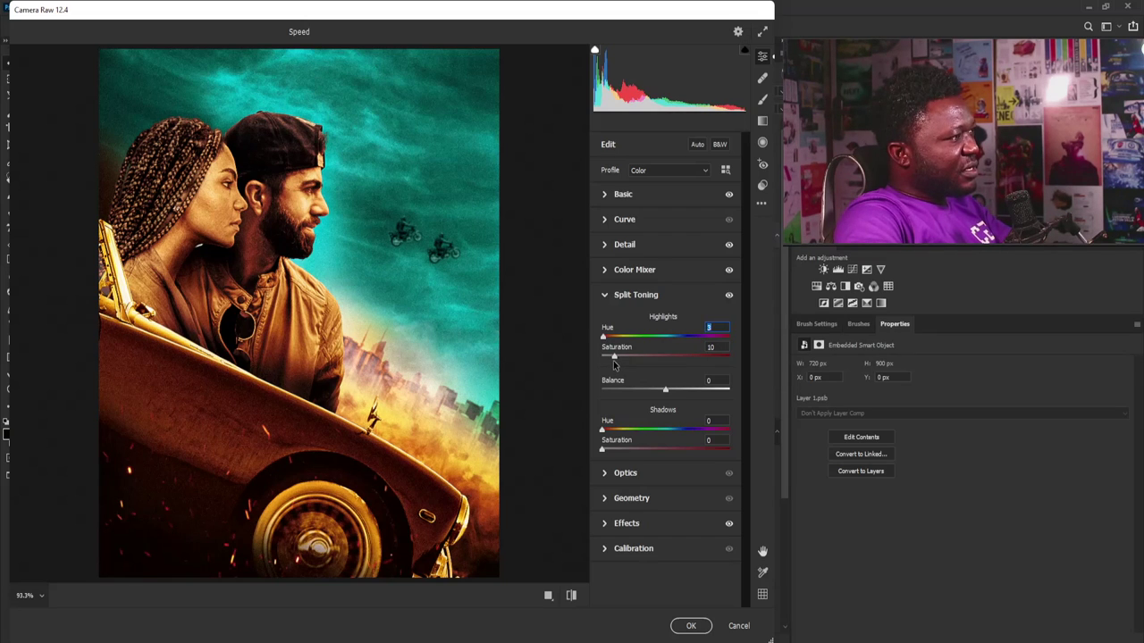
click(612, 357)
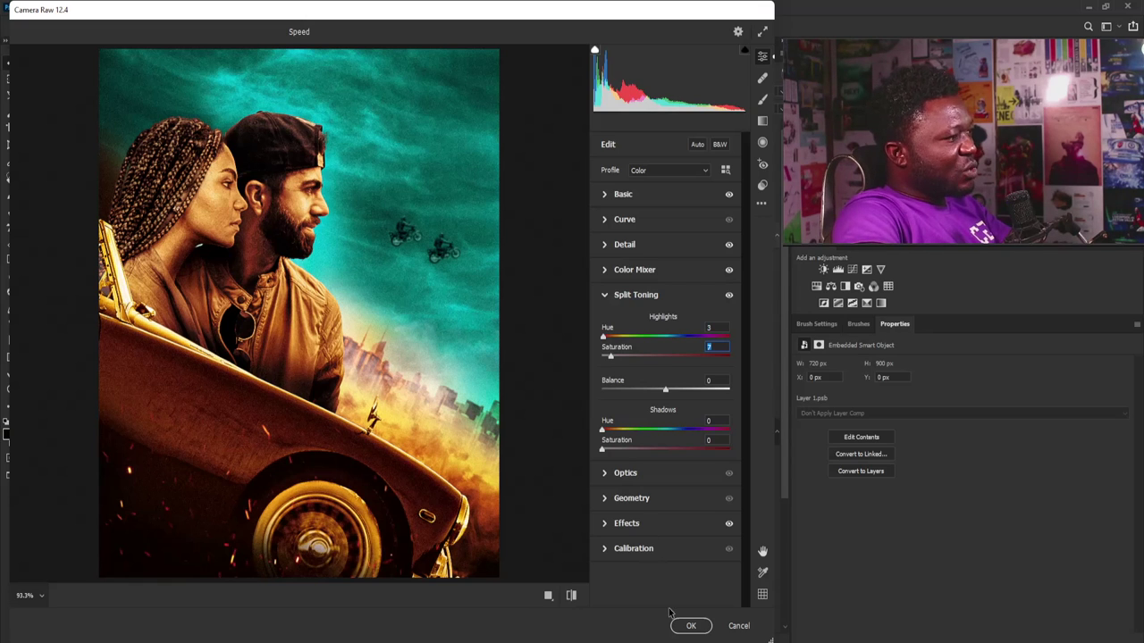
click(697, 629)
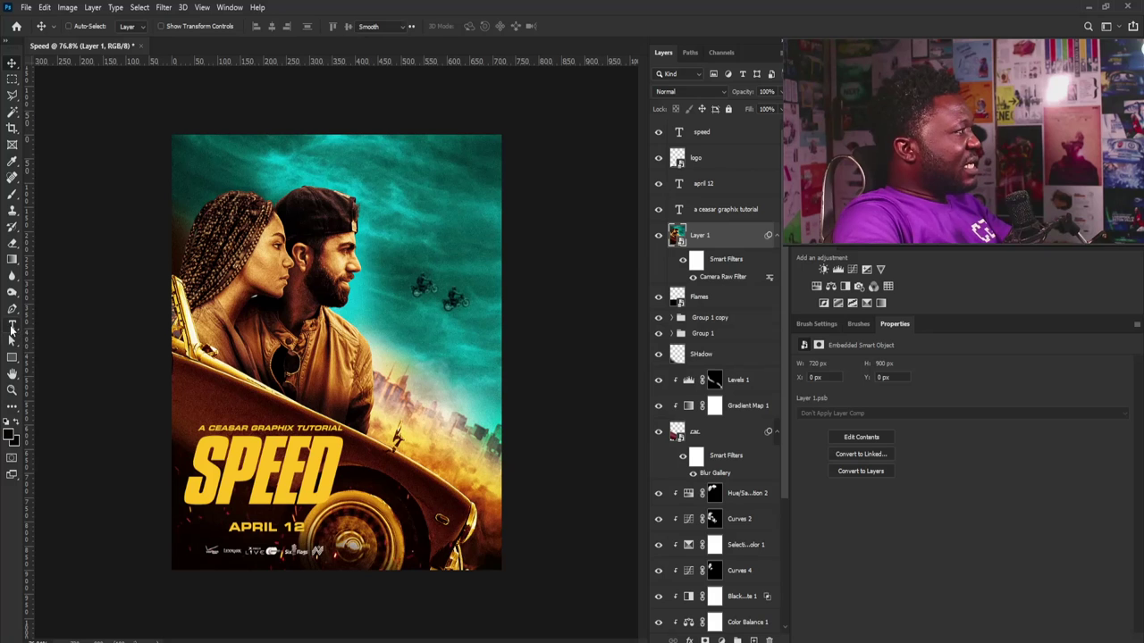
Step: Add "DRIVE TO SURVIVE" as two staggered cyan lines at 13.18 pt in the poster's sky and blend the layer with Color Dodge
click(12, 325)
click(396, 191)
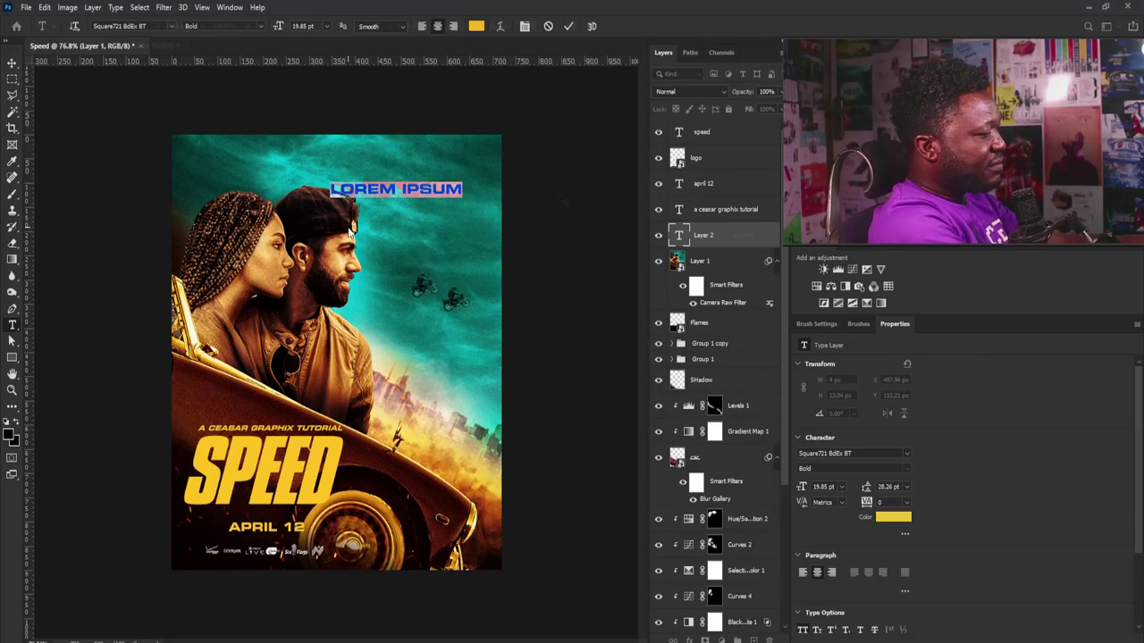
text(DRIVE TO SURVIVE)
key(ctrl+Return)
key(v)
click(694, 91)
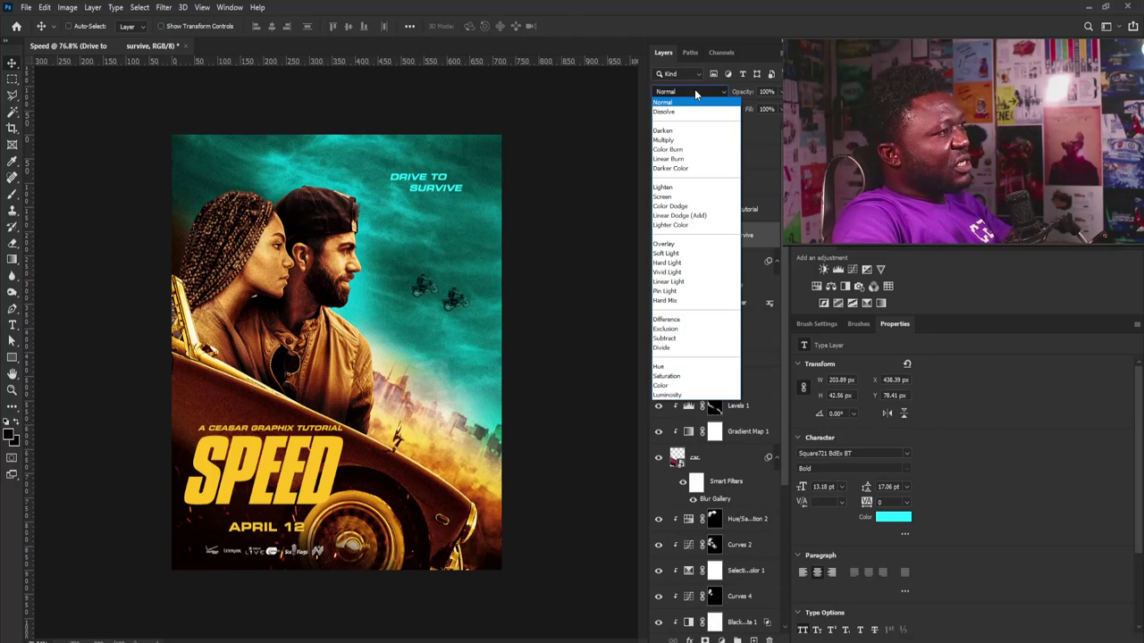
click(678, 205)
Step: Widen the DRIVE TO SURVIVE text's tracking to 60 and move it closer to the poster's upper-right corner
key(Up)
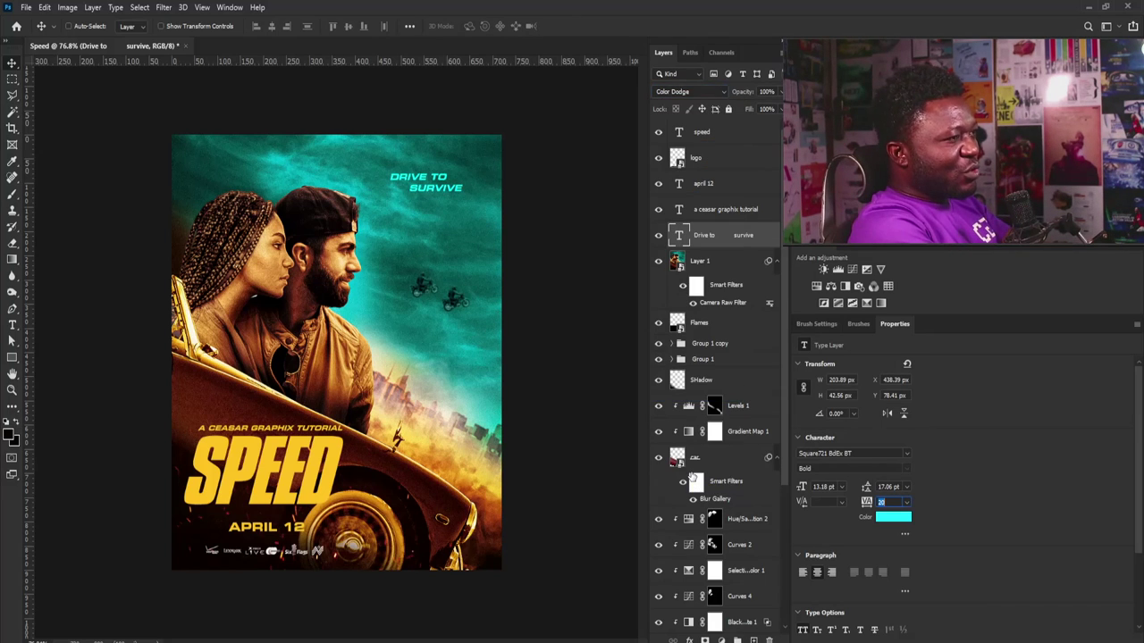
key(Up)
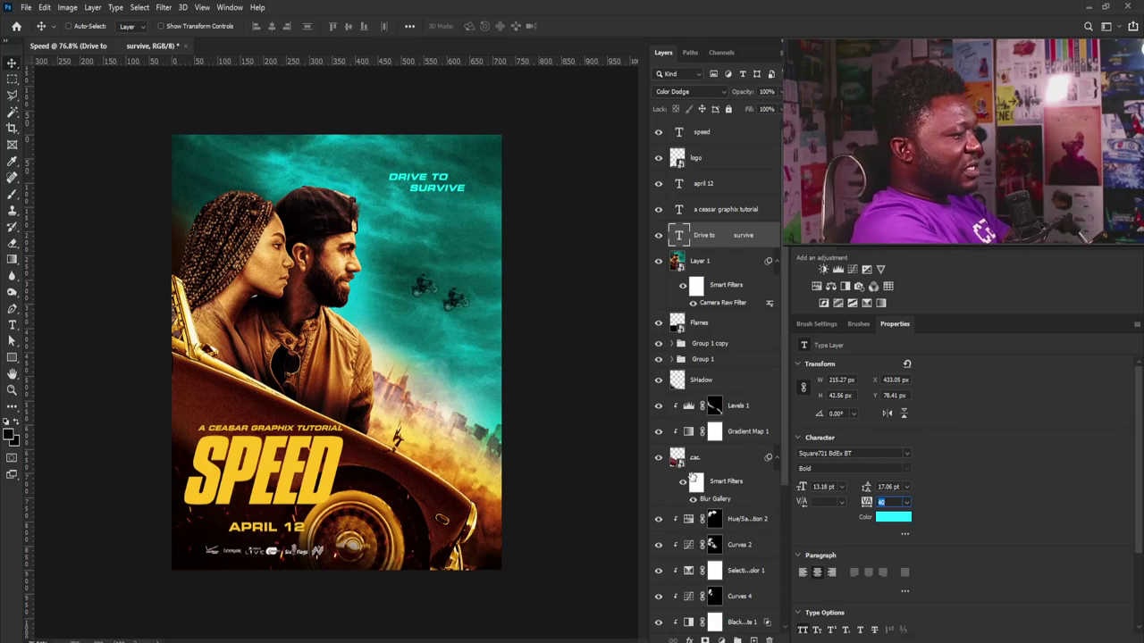
key(Return)
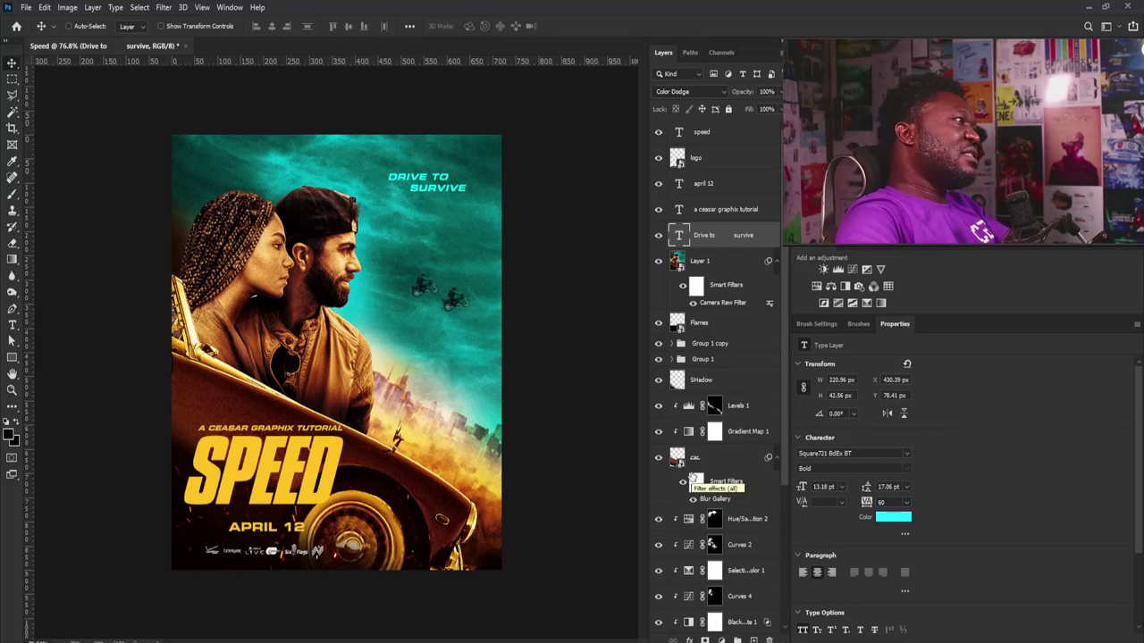
drag(444, 196, 455, 185)
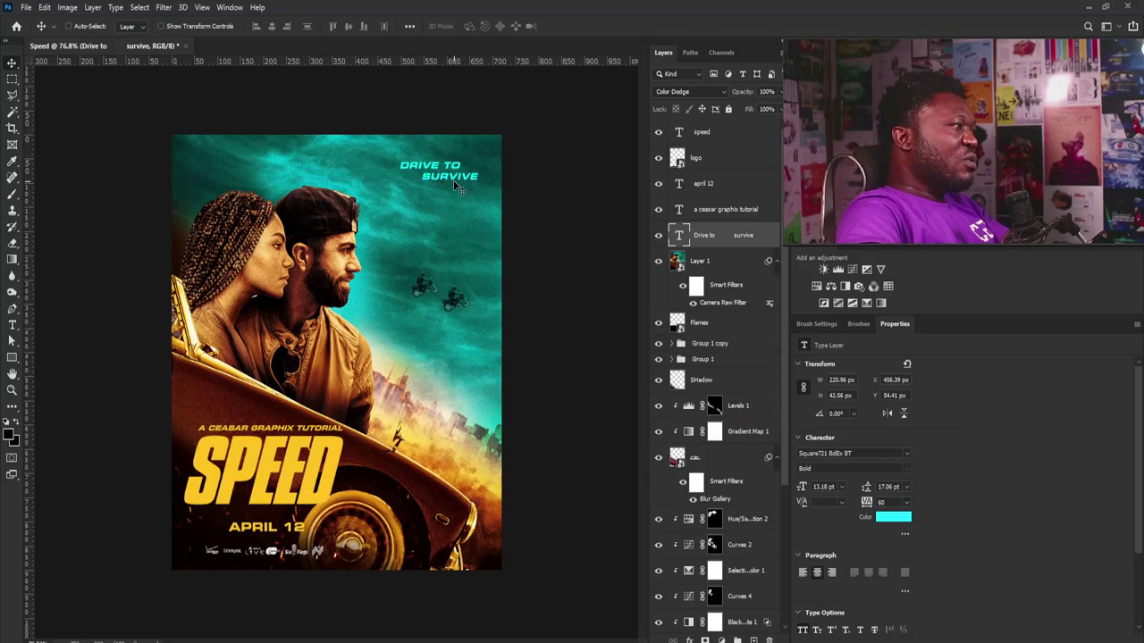